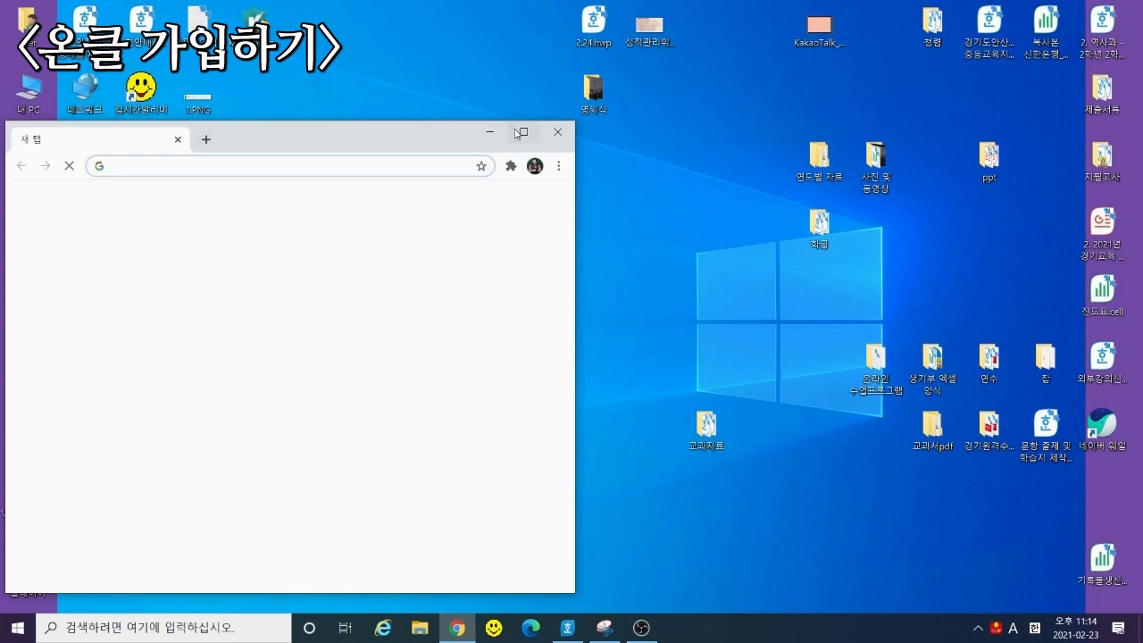
Maximize Chrome, Google 'ebs온라인클래스', and open the EBS 온라인 클래스 result
{"action": "left_click", "coordinate": [522, 132]}
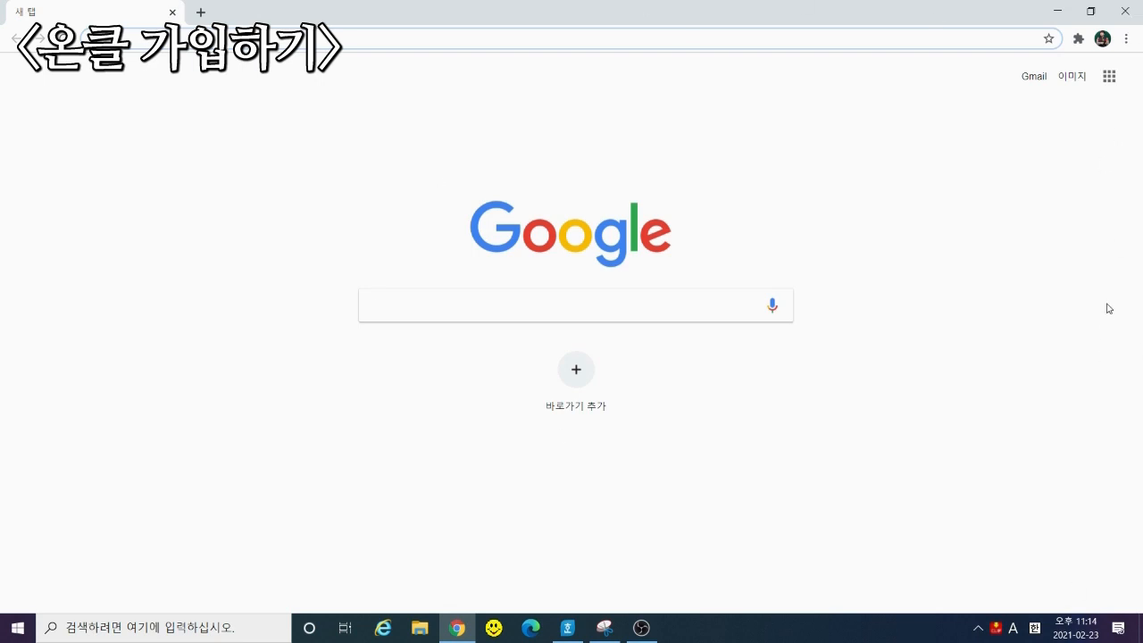
{"action": "left_click", "coordinate": [420, 308]}
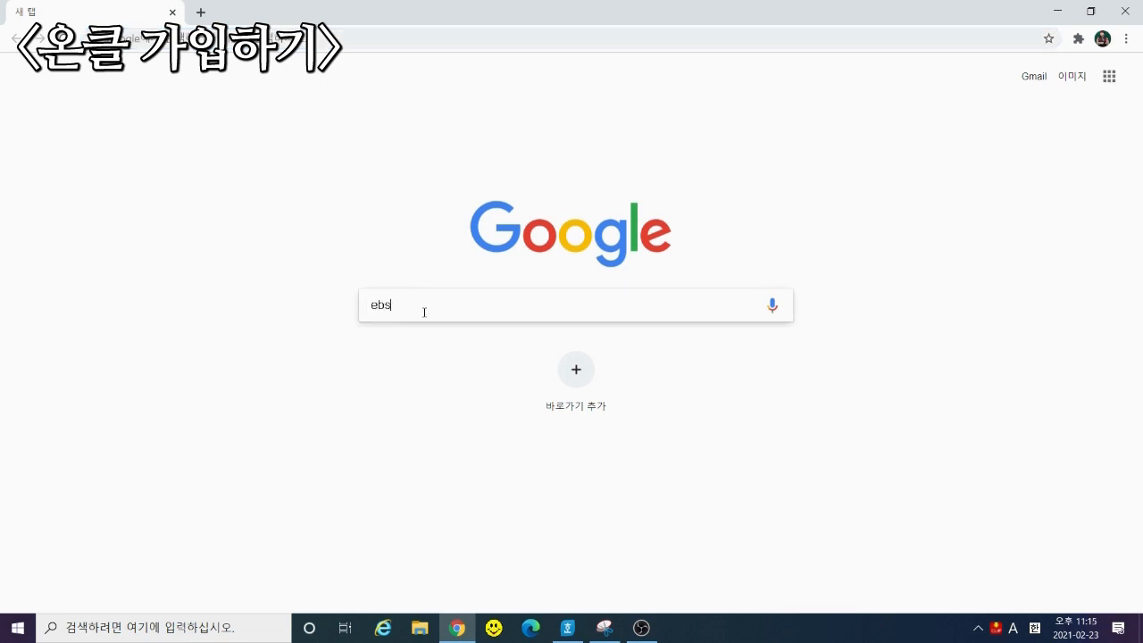
{"action": "type", "text": "ebs온라인클래스"}
{"action": "key", "text": "Return"}
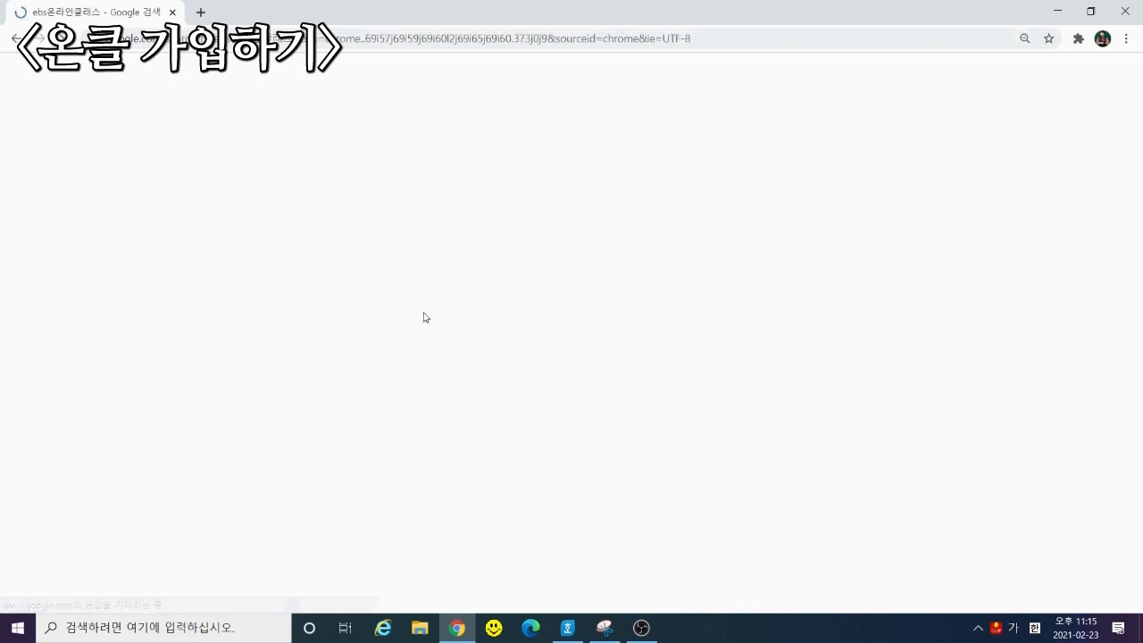
{"action": "left_click", "coordinate": [172, 197]}
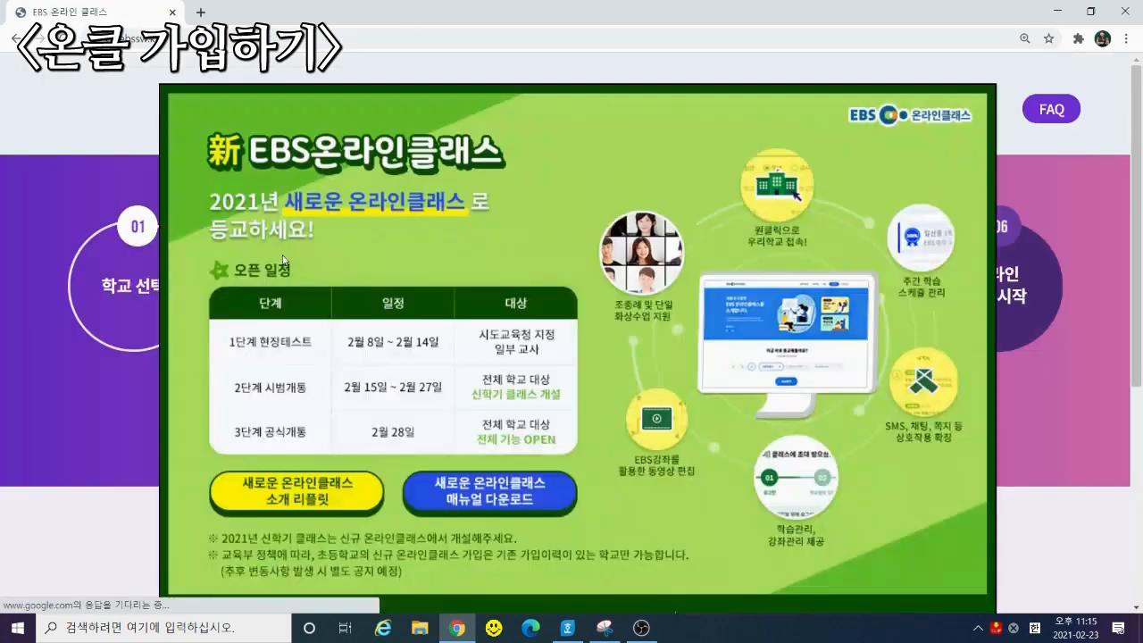
Close the green new-class announcement popup on the EBS 온라인 클래스 page
{"action": "scroll", "coordinate": [967, 456], "scroll_direction": "down", "scroll_amount": 2}
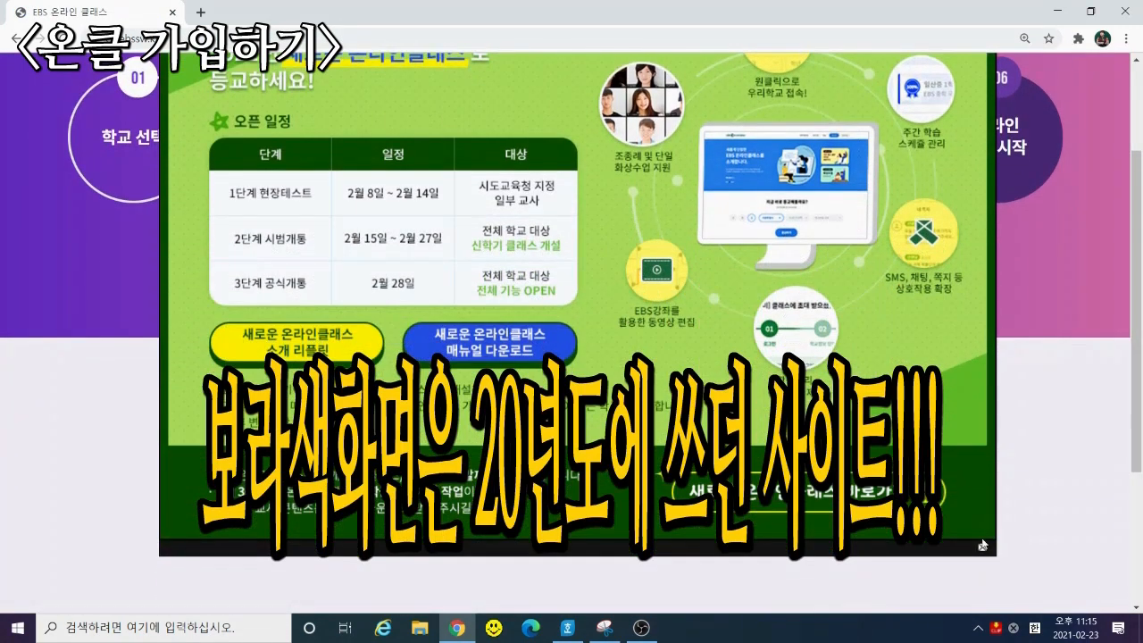
{"action": "scroll", "coordinate": [49, 128], "scroll_direction": "up", "scroll_amount": 1}
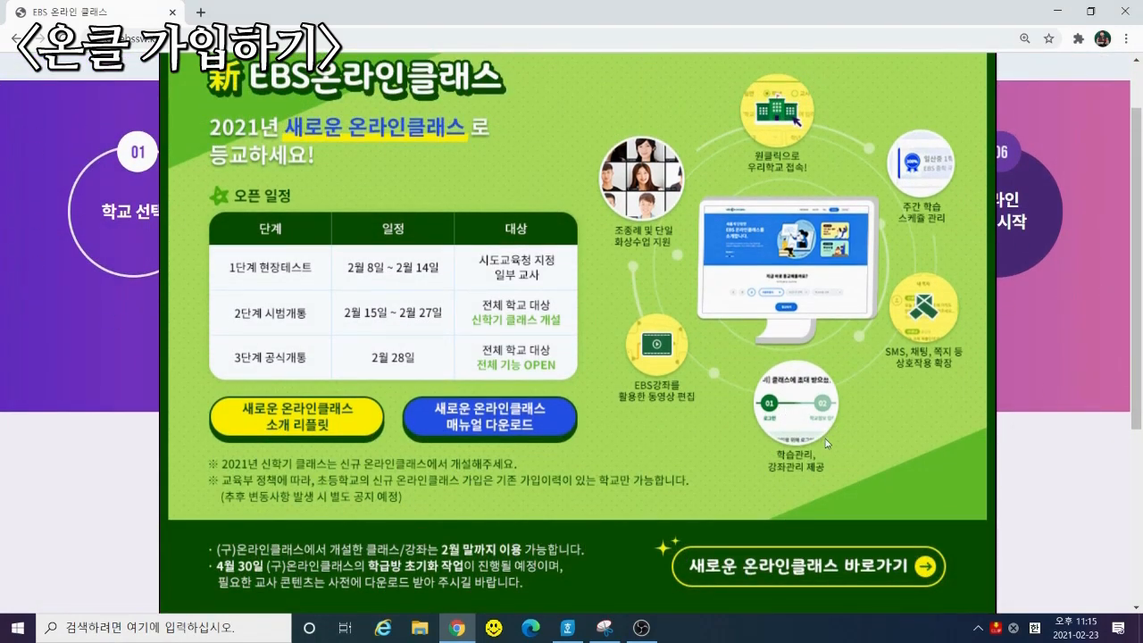
{"action": "scroll", "coordinate": [871, 457], "scroll_direction": "down", "scroll_amount": 1}
{"action": "scroll", "coordinate": [874, 458], "scroll_direction": "down", "scroll_amount": 1}
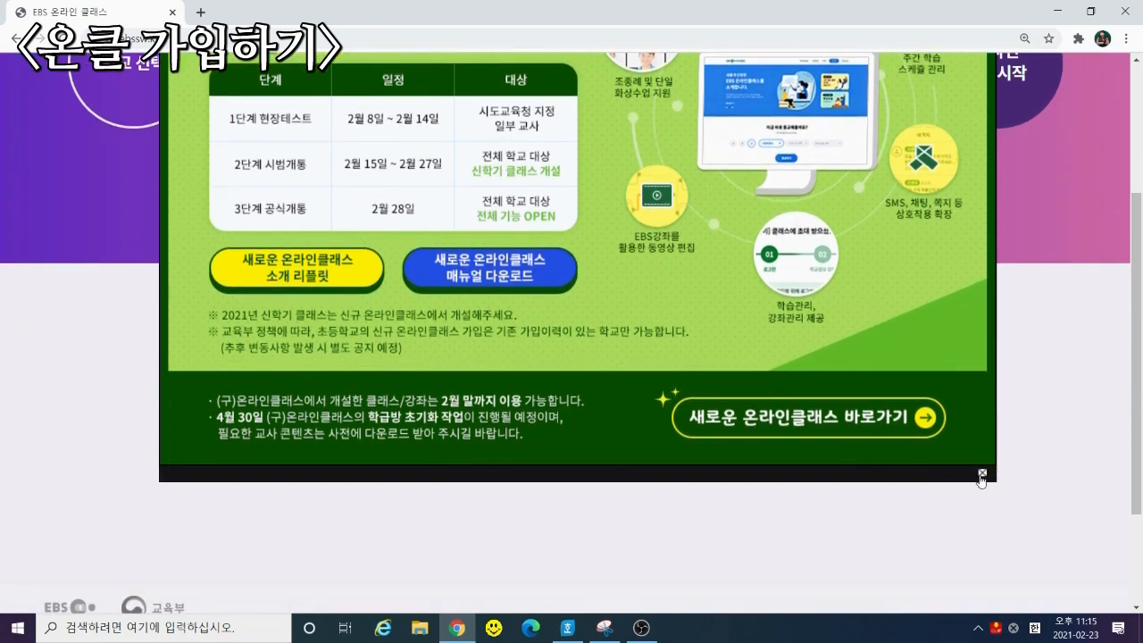
{"action": "left_click", "coordinate": [980, 482]}
{"action": "scroll", "coordinate": [733, 510], "scroll_direction": "up", "scroll_amount": 1}
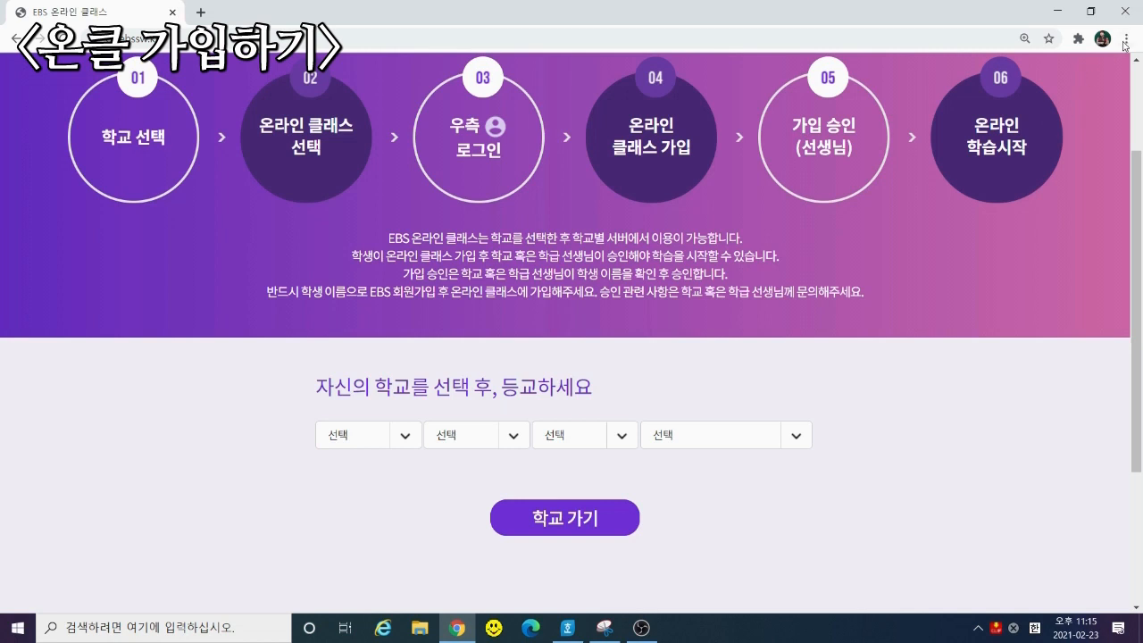
{"action": "left_click", "coordinate": [590, 40]}
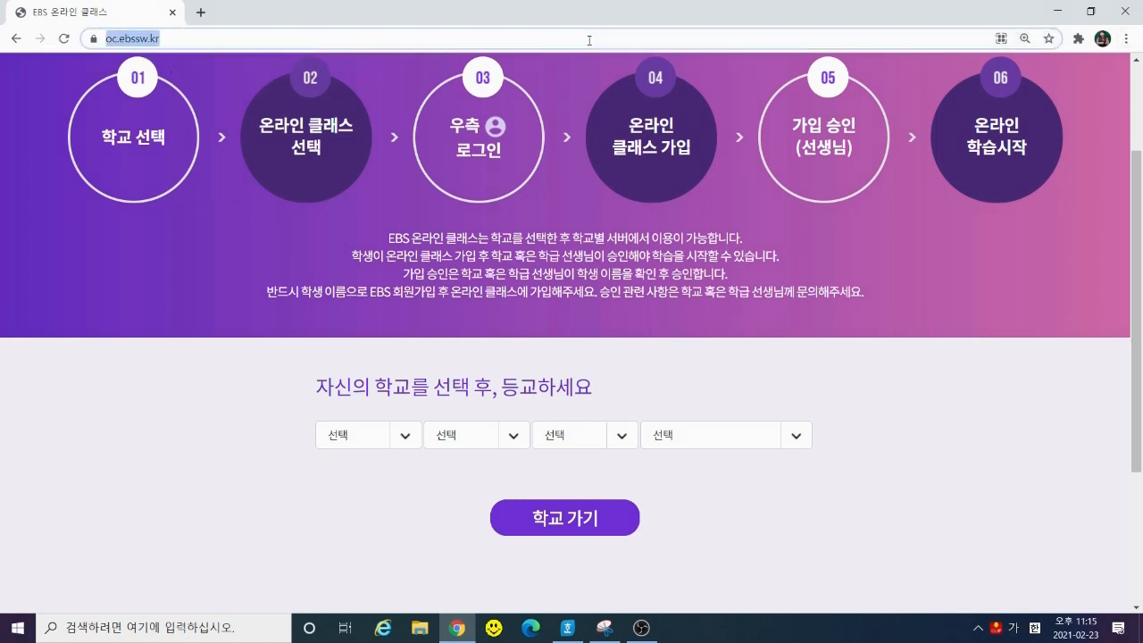
{"action": "type", "text": "w"}
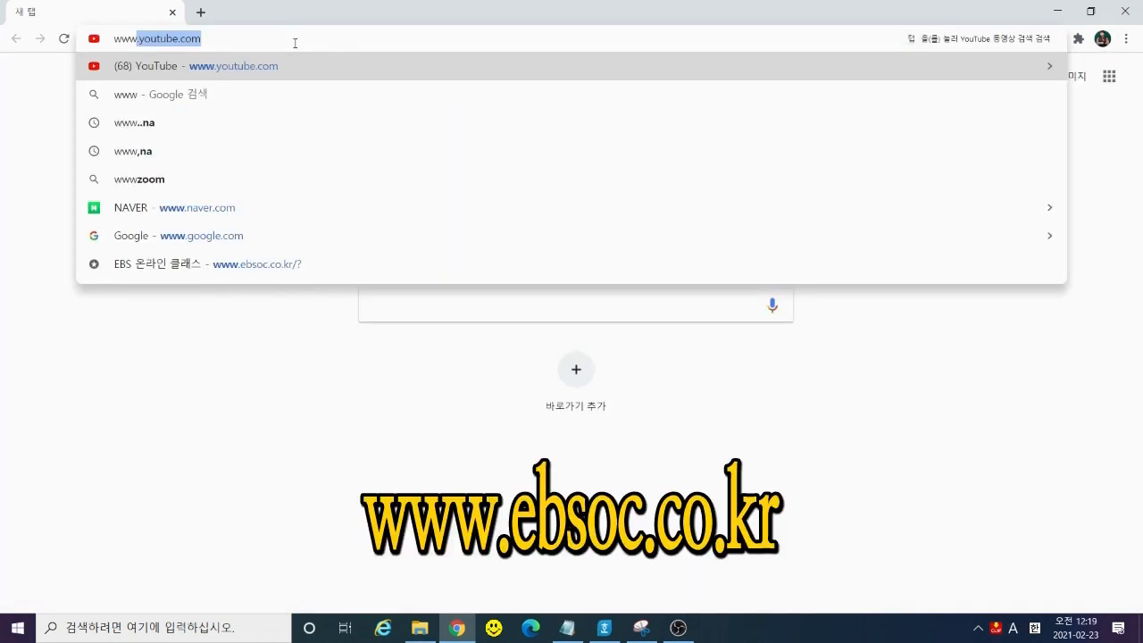
{"action": "type", "text": "eb"}
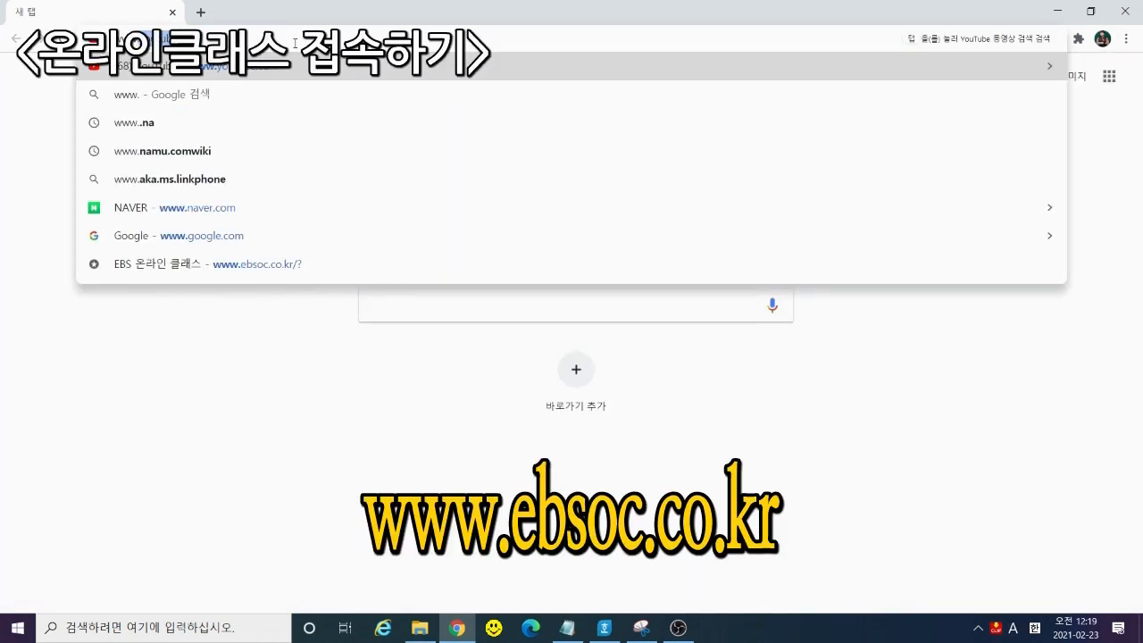
{"action": "type", "text": "s"}
{"action": "key", "text": "Return"}
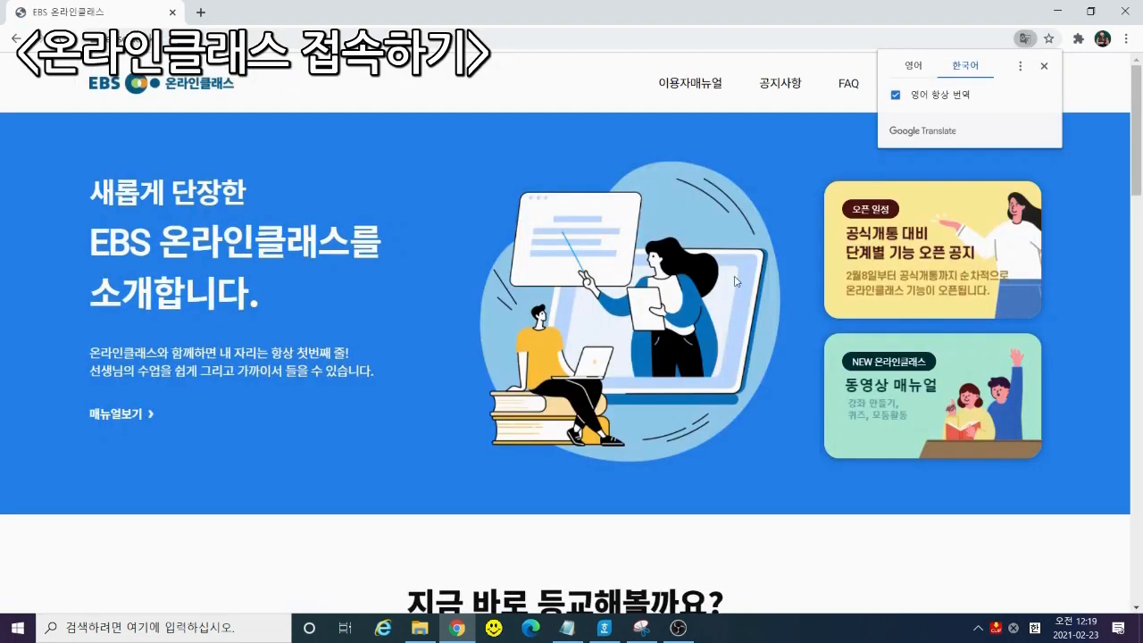
{"action": "left_click", "coordinate": [1044, 65]}
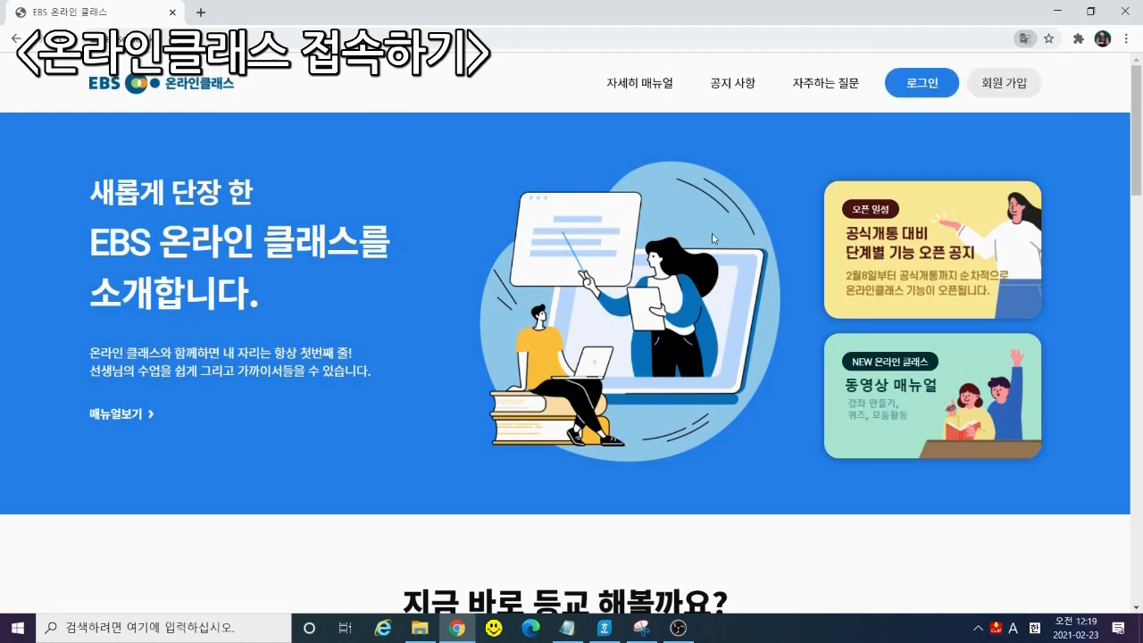
{"action": "scroll", "coordinate": [675, 282], "scroll_direction": "down", "scroll_amount": 1}
{"action": "scroll", "coordinate": [674, 282], "scroll_direction": "down", "scroll_amount": 1}
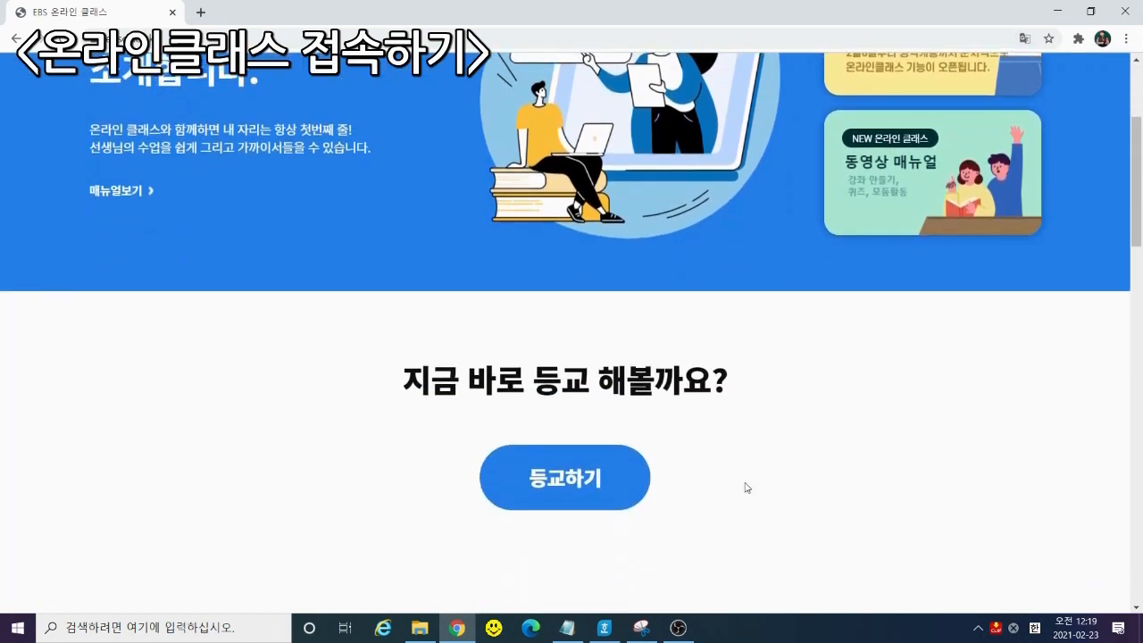
{"action": "scroll", "coordinate": [1059, 388], "scroll_direction": "up", "scroll_amount": 2}
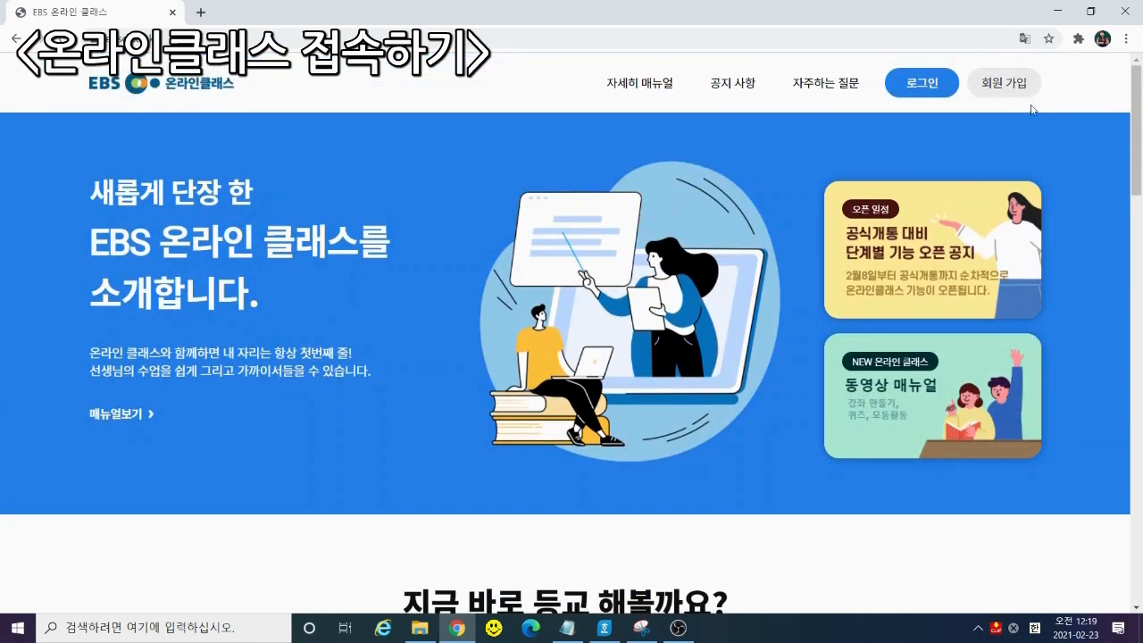
{"action": "left_click", "coordinate": [934, 92]}
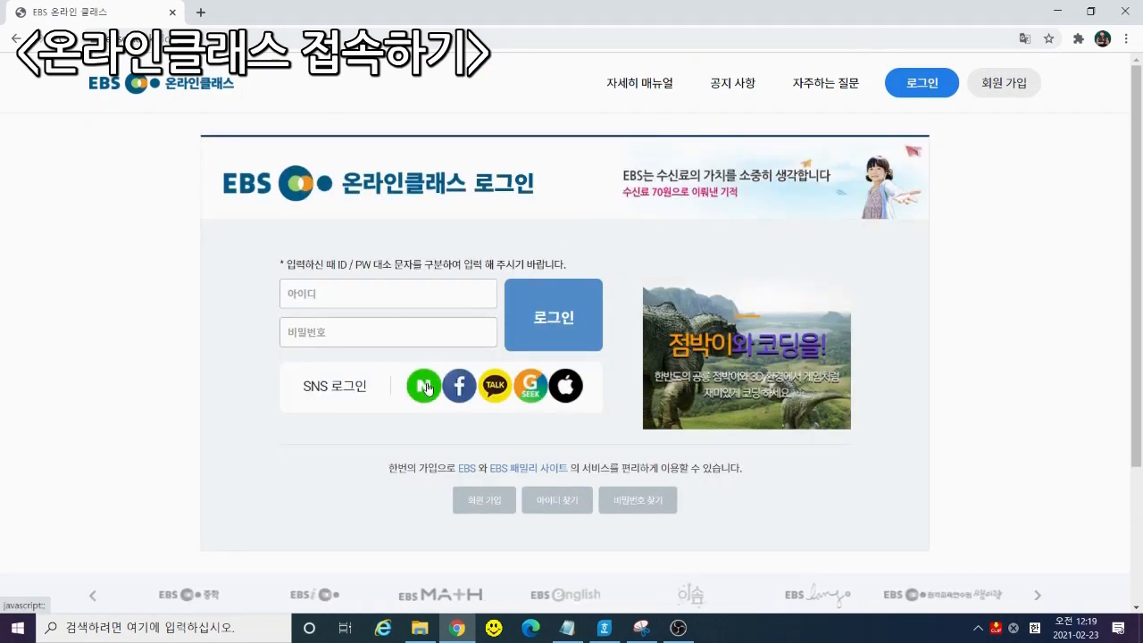
Sign in through Naver SNS login with the saved Naver account
{"action": "left_click", "coordinate": [426, 386]}
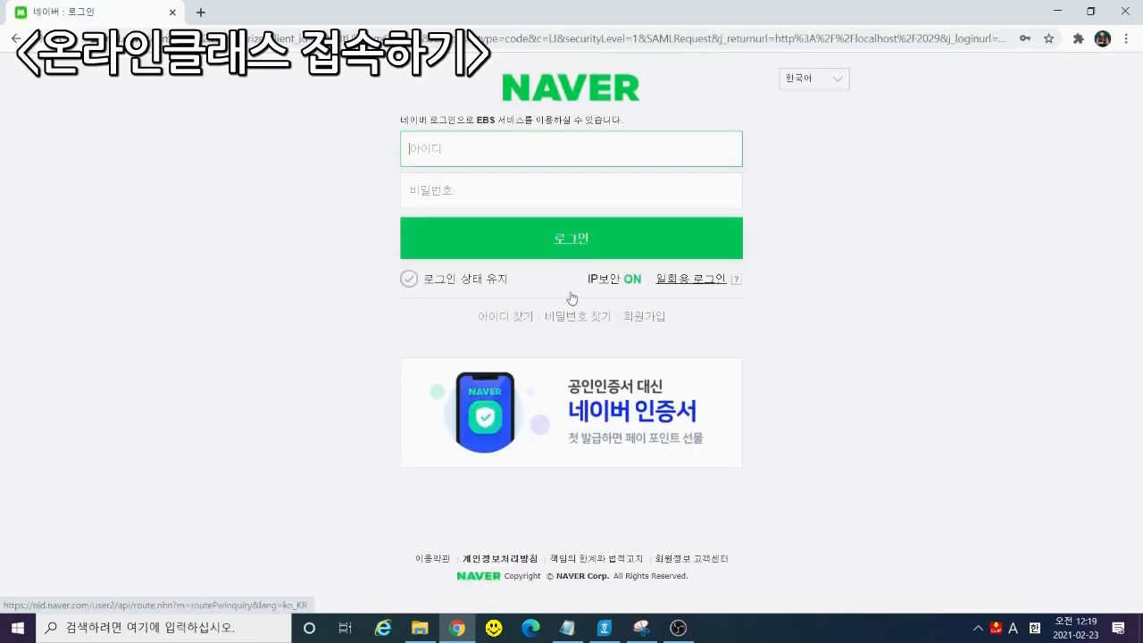
{"action": "left_click", "coordinate": [554, 254]}
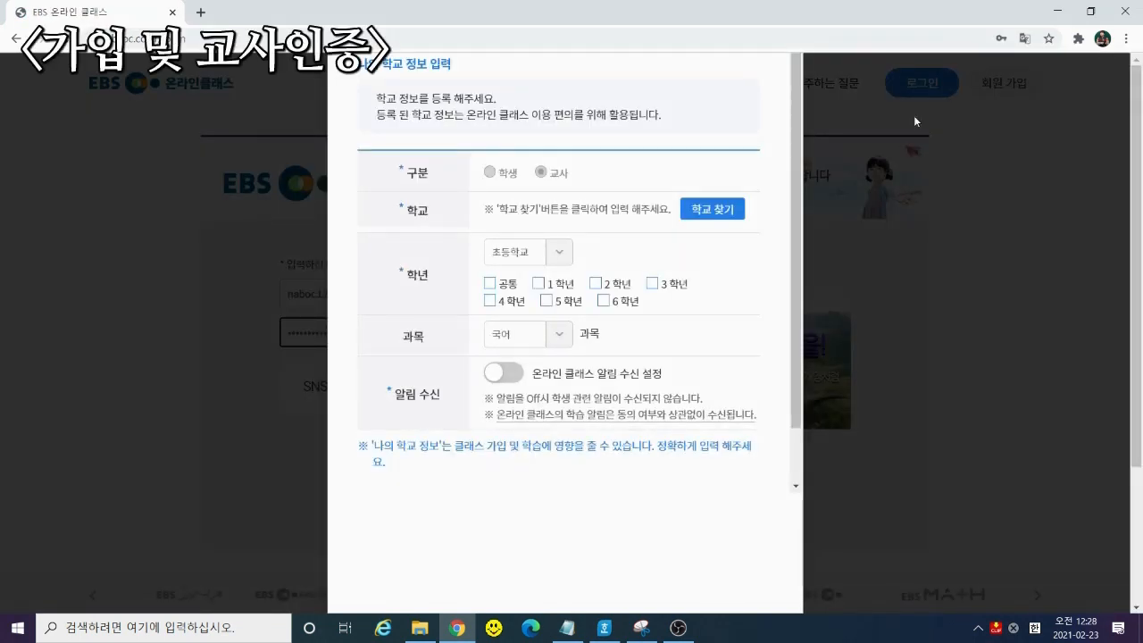
Search 학교 찾기 for 중앙중 and select the middle school
{"action": "left_click", "coordinate": [724, 208]}
{"action": "left_click", "coordinate": [540, 212]}
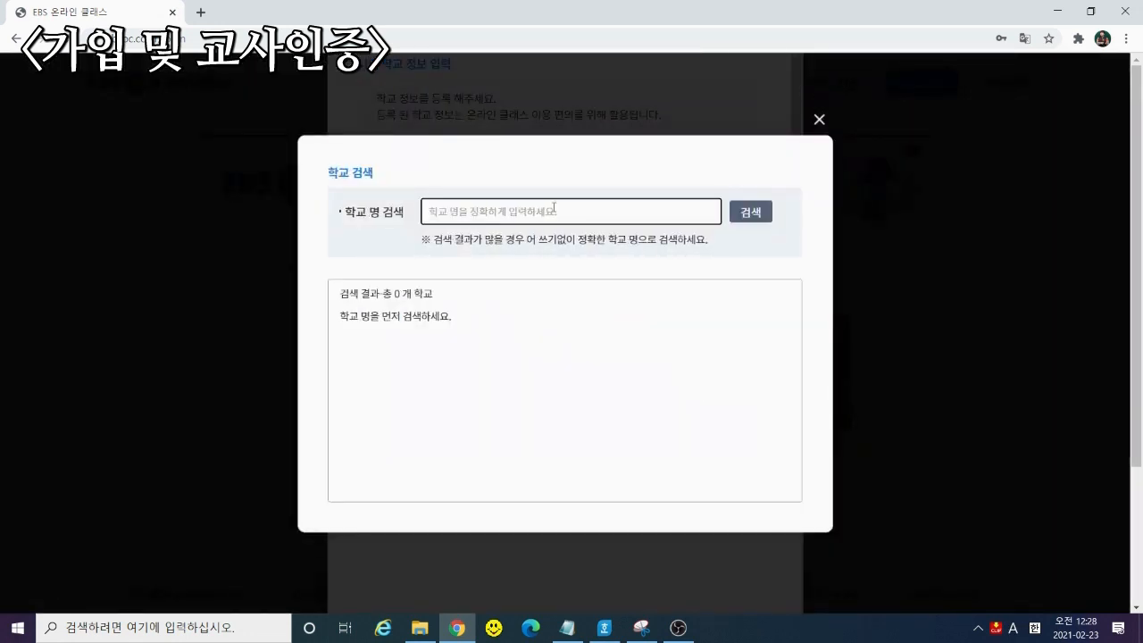
{"action": "type", "text": "wn"}
{"action": "key", "text": "BackSpace"}
{"action": "key", "text": "BackSpace"}
{"action": "key", "text": "Hangul"}
{"action": "type", "text": "중아ㅇ중"}
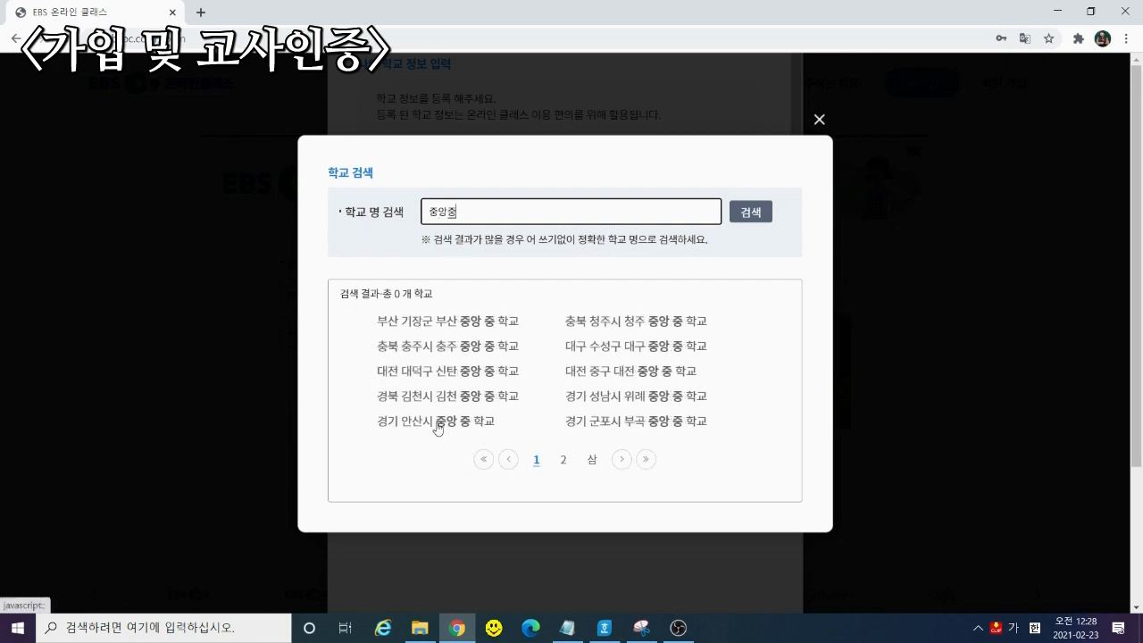
{"action": "left_click", "coordinate": [436, 421]}
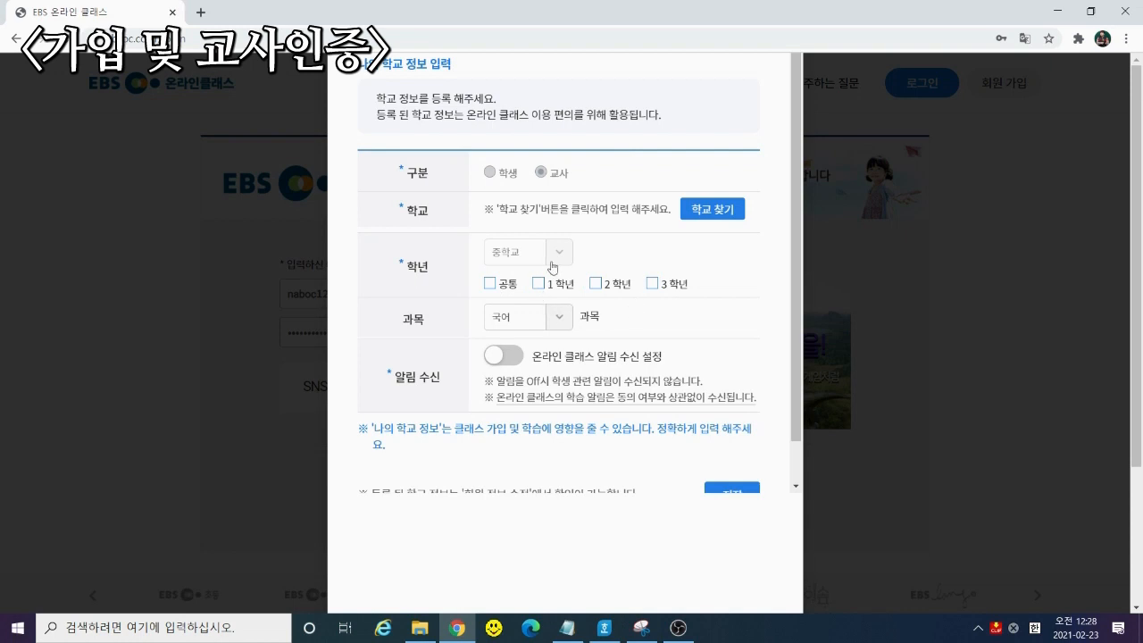
Keep 국어, turn on 알림 수신, tick 공통, and save the school information
{"action": "left_click", "coordinate": [549, 322]}
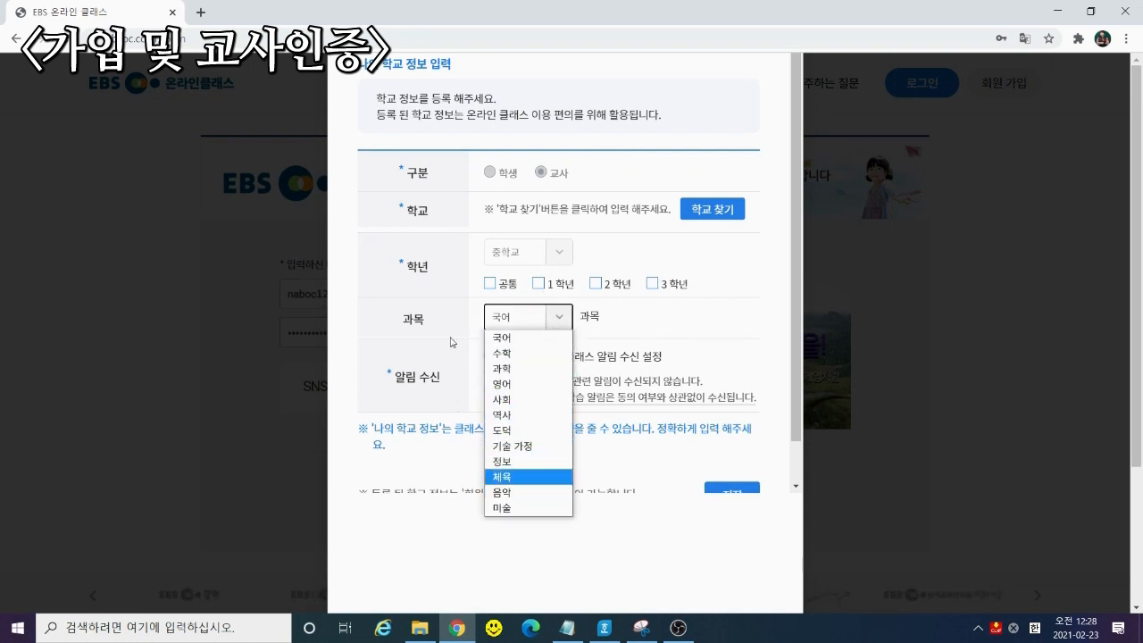
{"action": "left_click", "coordinate": [666, 323]}
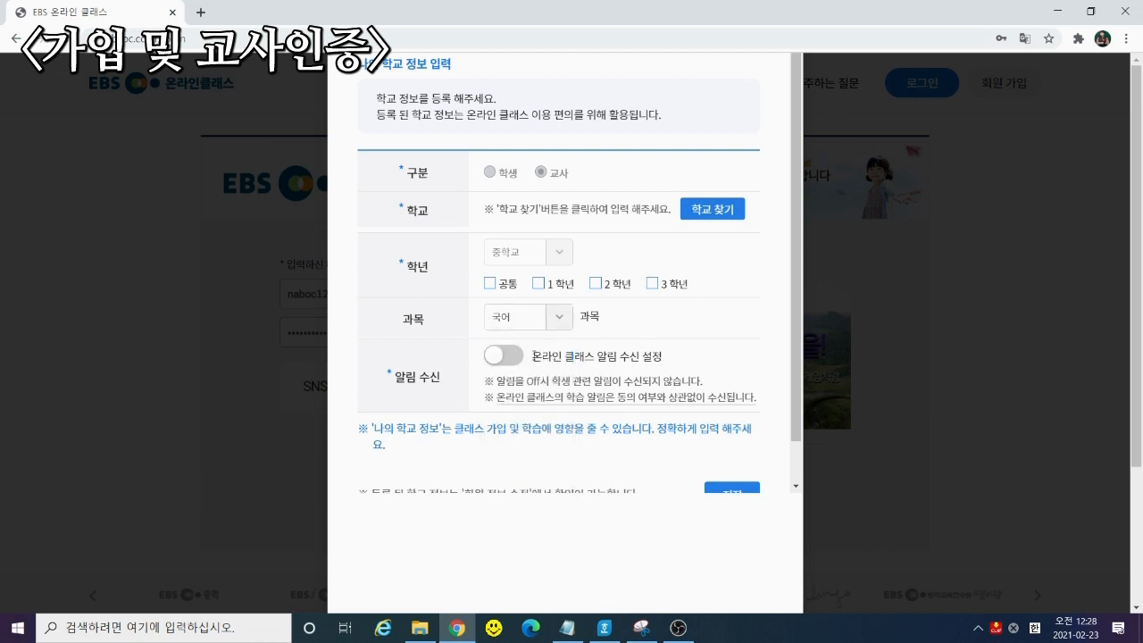
{"action": "scroll", "coordinate": [545, 357], "scroll_direction": "down", "scroll_amount": 1}
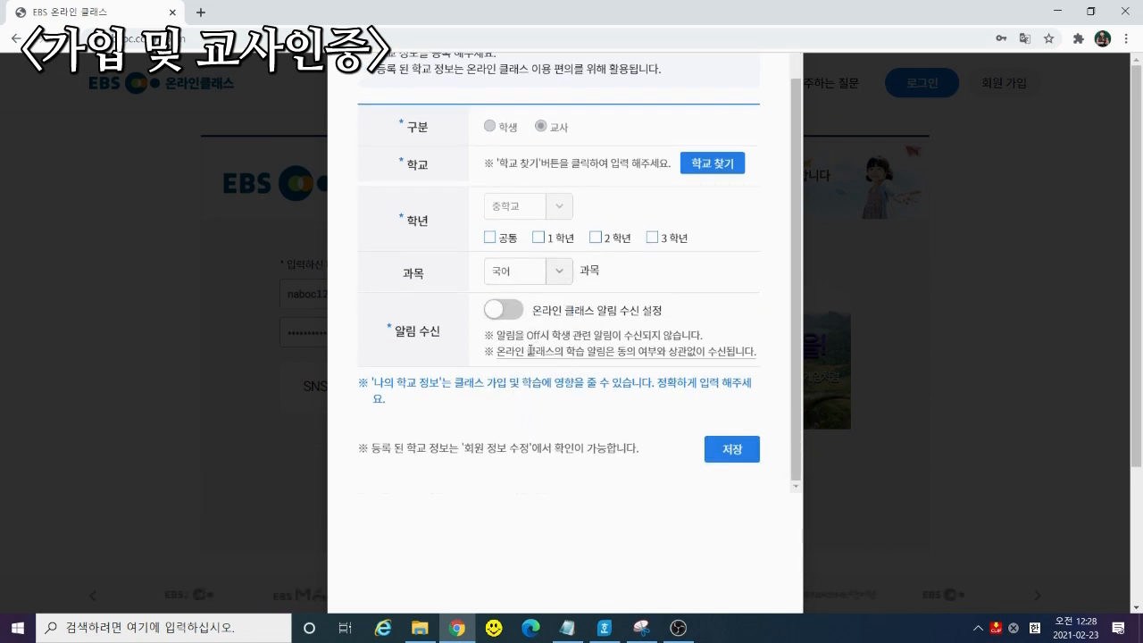
{"action": "left_click", "coordinate": [505, 312]}
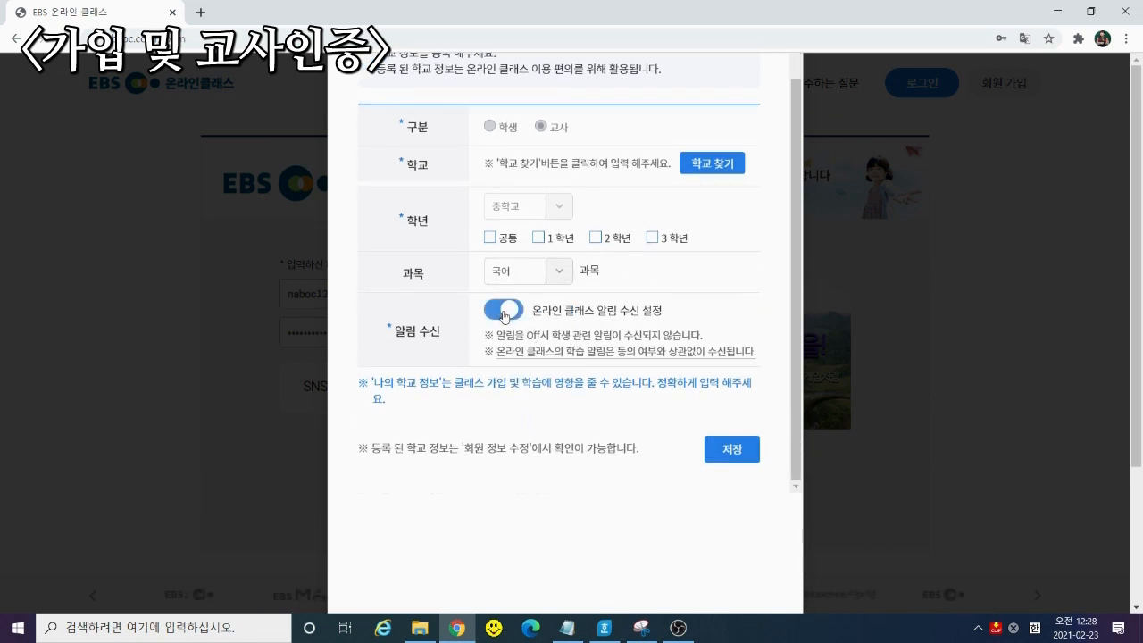
{"action": "scroll", "coordinate": [617, 339], "scroll_direction": "down", "scroll_amount": 2}
{"action": "scroll", "coordinate": [623, 341], "scroll_direction": "up", "scroll_amount": 1}
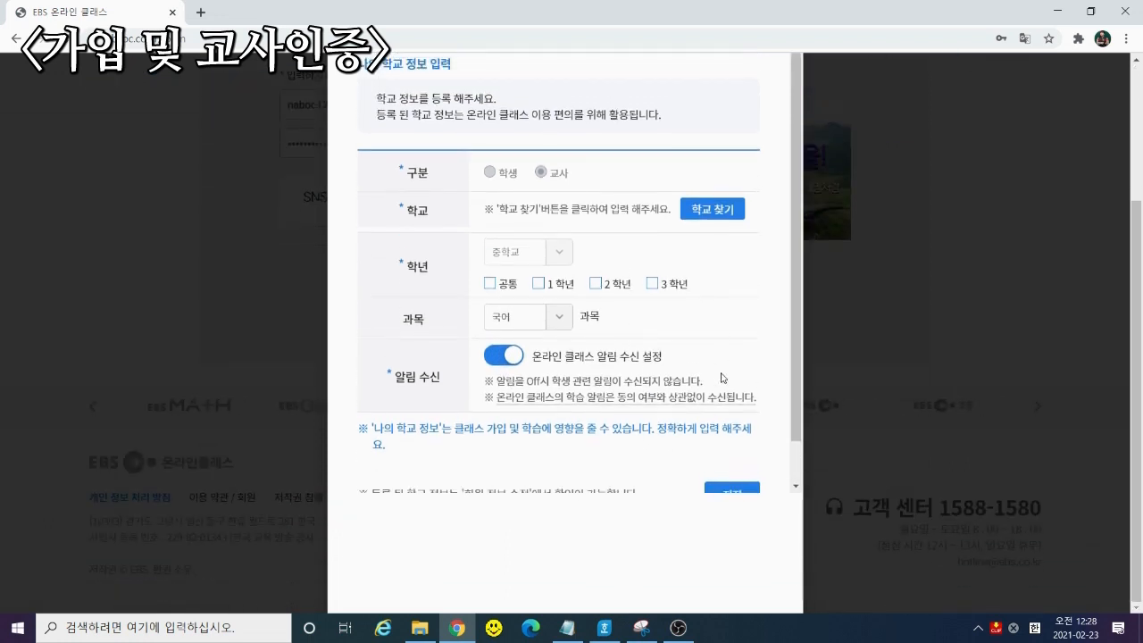
{"action": "scroll", "coordinate": [746, 427], "scroll_direction": "down", "scroll_amount": 1}
{"action": "scroll", "coordinate": [674, 482], "scroll_direction": "up", "scroll_amount": 1}
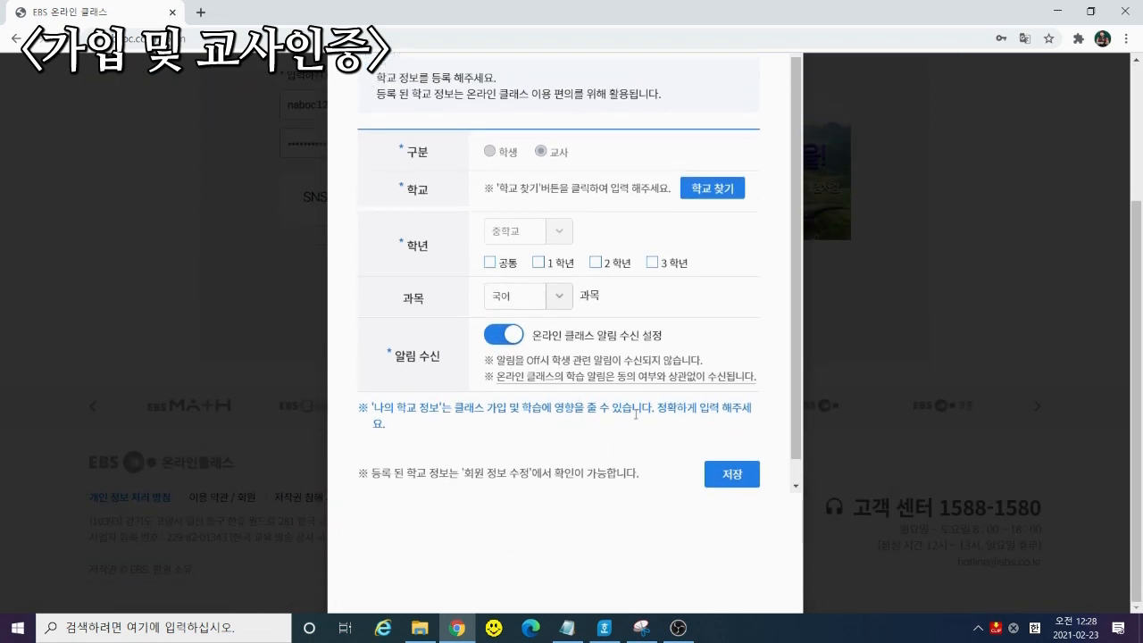
{"action": "left_click", "coordinate": [489, 284]}
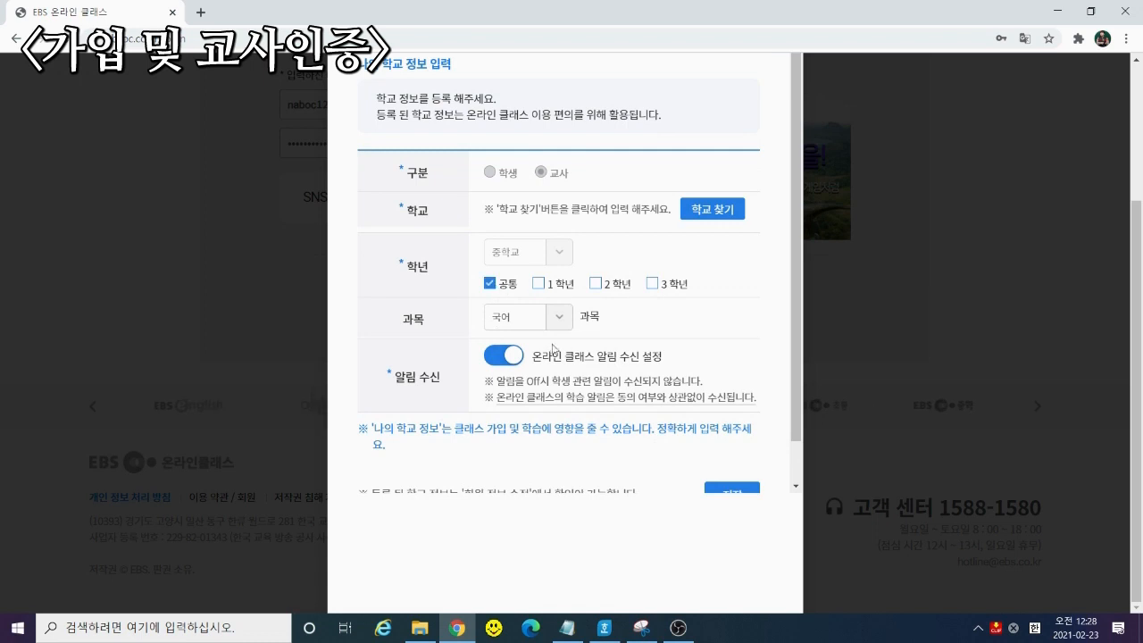
{"action": "scroll", "coordinate": [588, 352], "scroll_direction": "down", "scroll_amount": 1}
{"action": "left_click", "coordinate": [743, 454]}
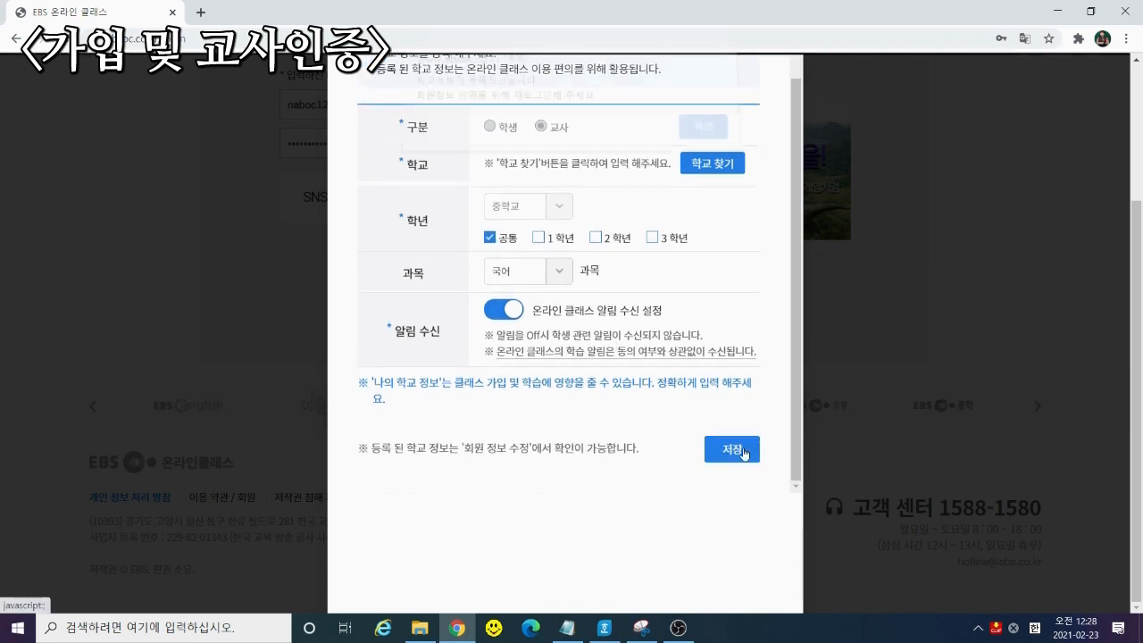
{"action": "key", "text": "Return"}
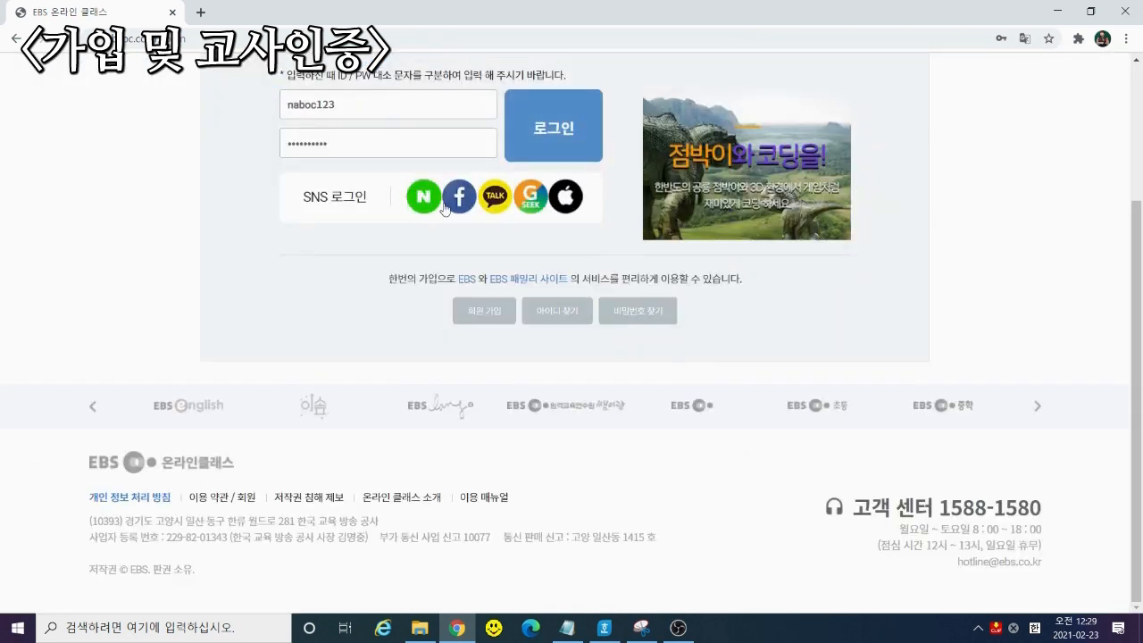
Sign back in and view the start page's empty 우리 반 클래스 list
{"action": "left_click", "coordinate": [533, 143]}
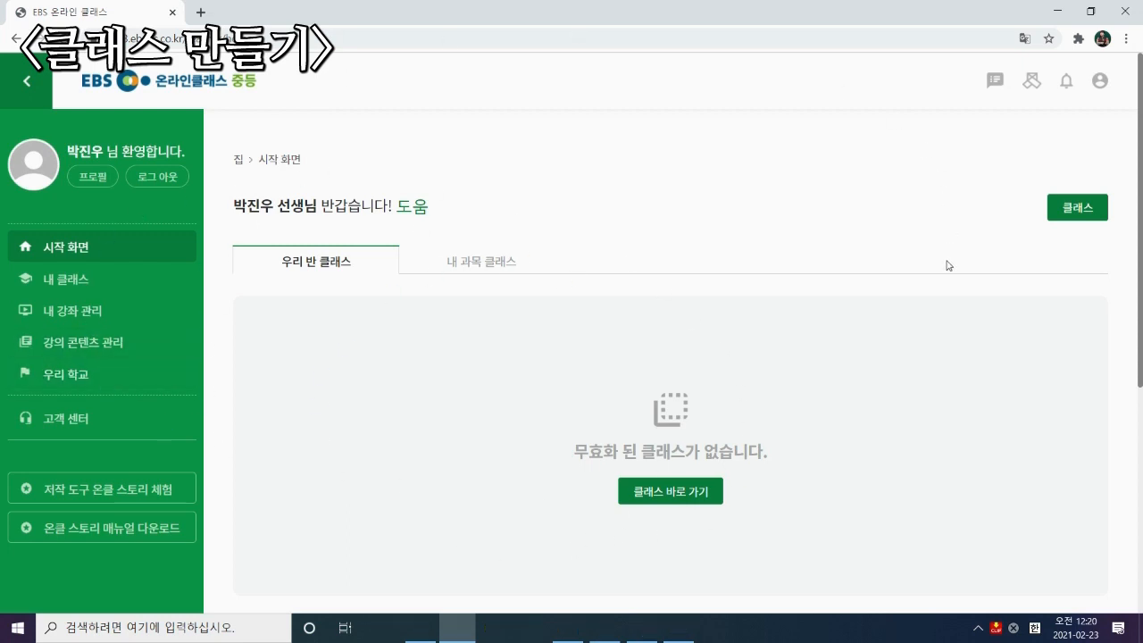
{"action": "scroll", "coordinate": [944, 277], "scroll_direction": "down", "scroll_amount": 2}
{"action": "scroll", "coordinate": [944, 290], "scroll_direction": "down", "scroll_amount": 2}
{"action": "scroll", "coordinate": [893, 321], "scroll_direction": "up", "scroll_amount": 4}
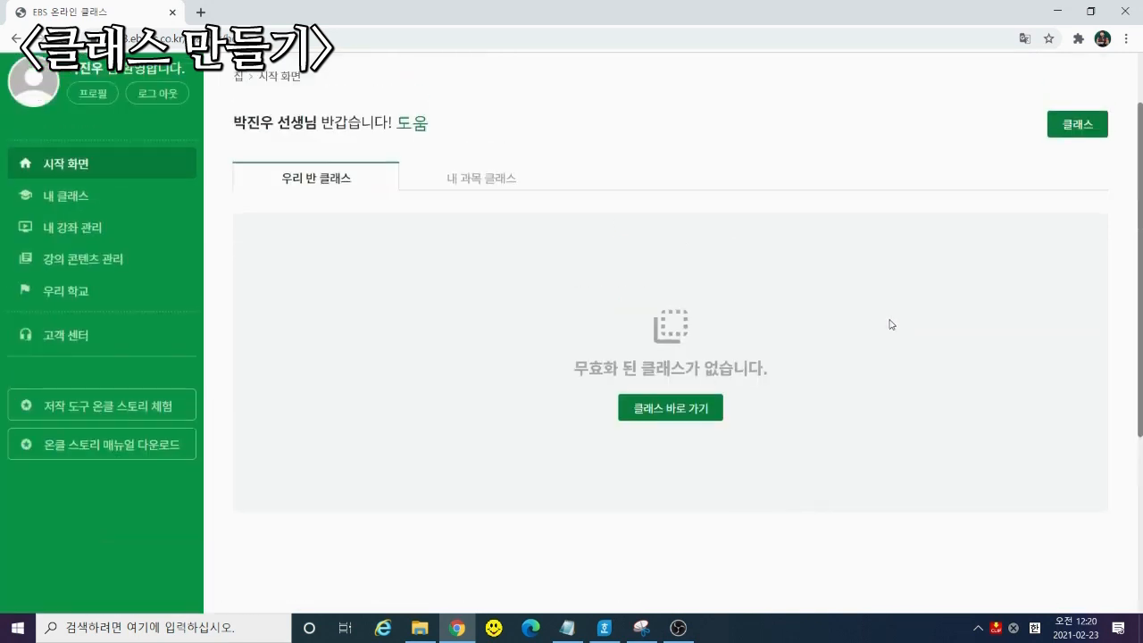
{"action": "scroll", "coordinate": [1044, 173], "scroll_direction": "up", "scroll_amount": 1}
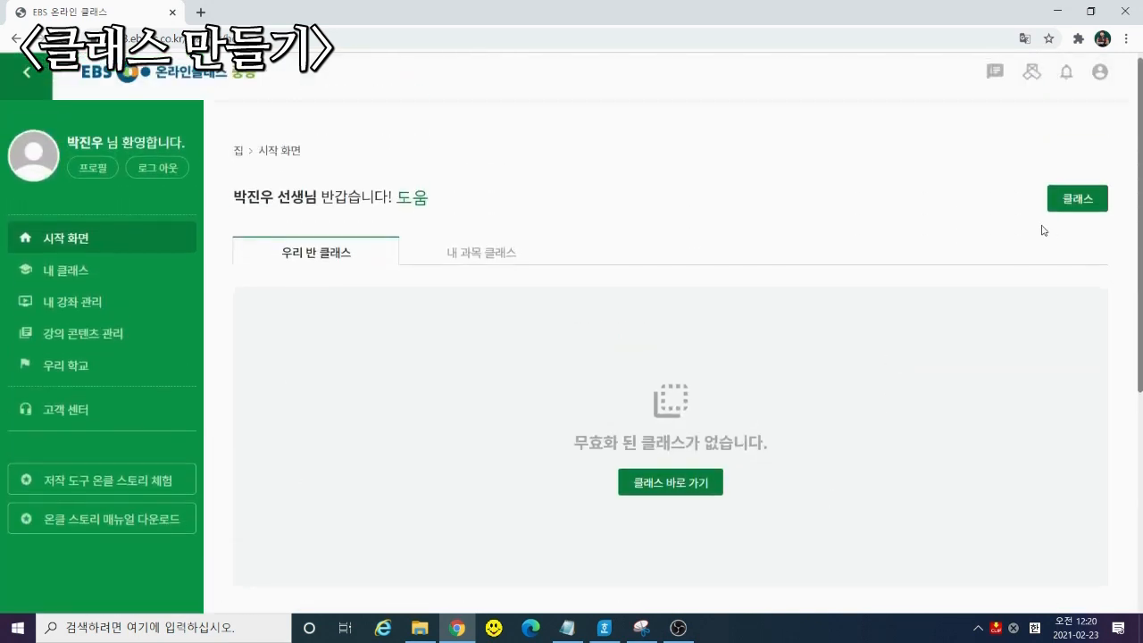
Start a new class, confirm the guidelines were read, and continue to school information
{"action": "left_click", "coordinate": [1081, 199]}
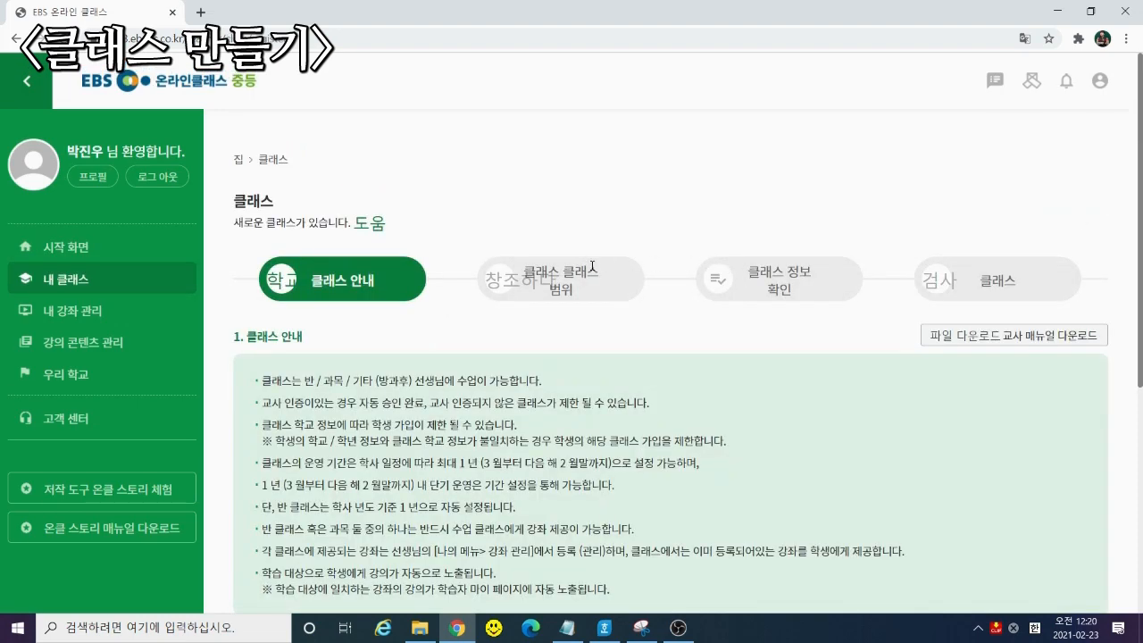
{"action": "scroll", "coordinate": [590, 266], "scroll_direction": "down", "scroll_amount": 1}
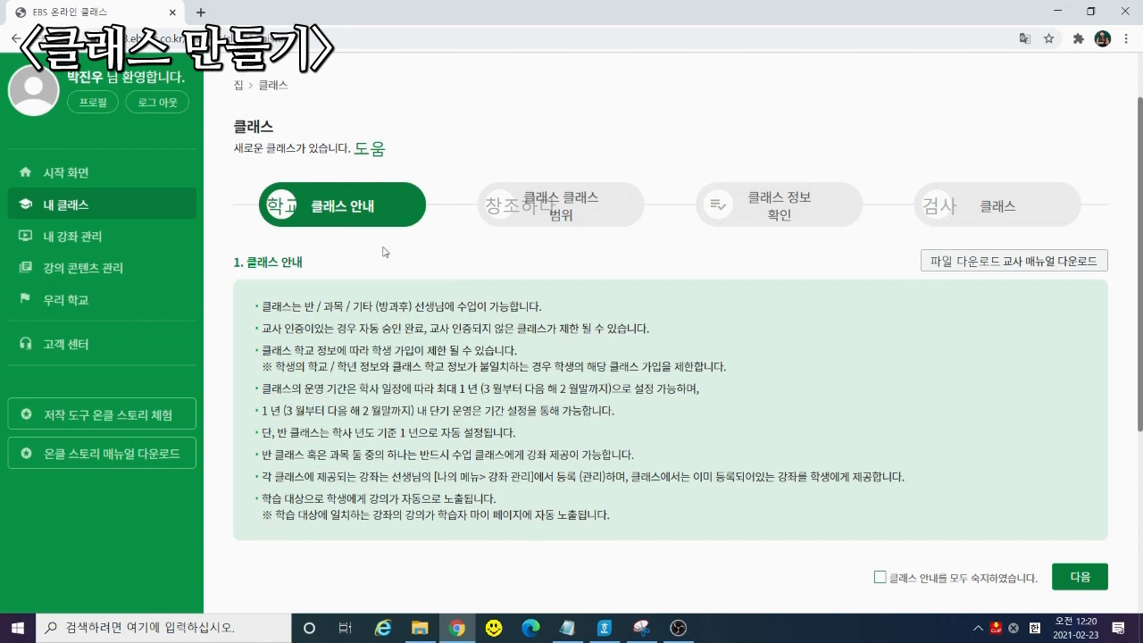
{"action": "scroll", "coordinate": [862, 375], "scroll_direction": "down", "scroll_amount": 2}
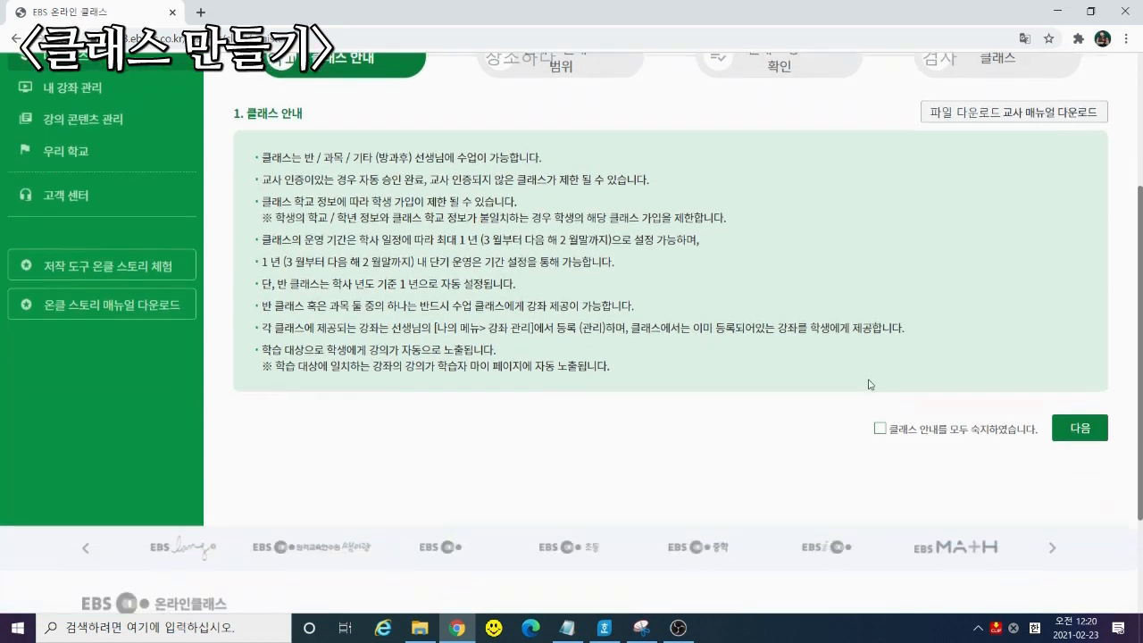
{"action": "left_click", "coordinate": [881, 430]}
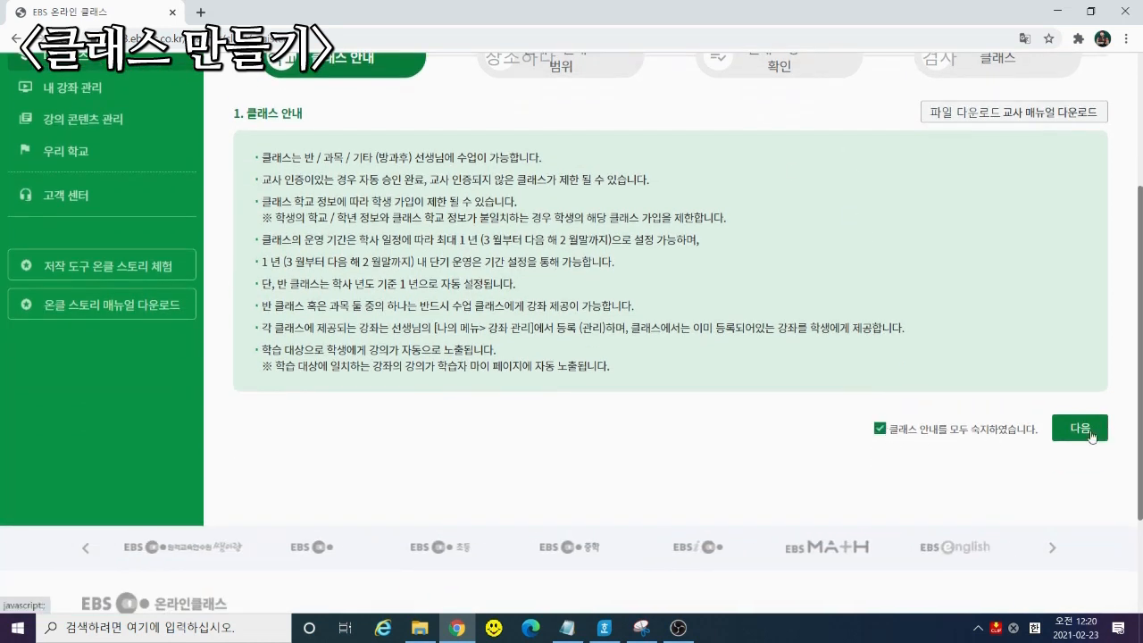
{"action": "left_click", "coordinate": [1081, 430]}
{"action": "scroll", "coordinate": [455, 331], "scroll_direction": "up", "scroll_amount": 2}
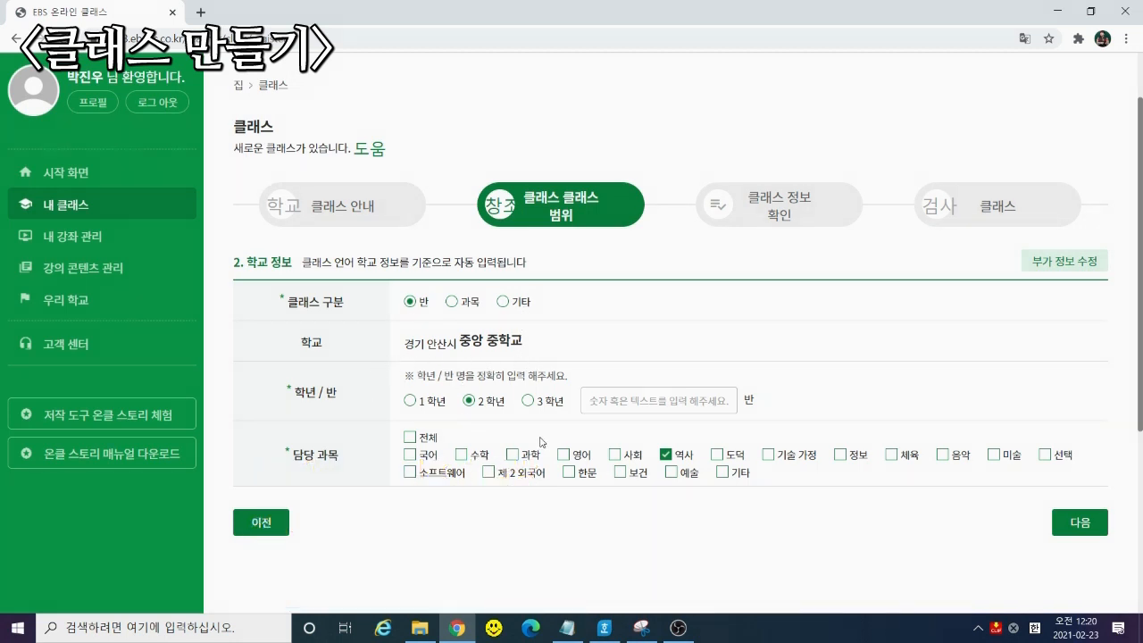
Set the class type to 과목 and enter 2학년 classes 7, 8 and 9
{"action": "left_click", "coordinate": [625, 401]}
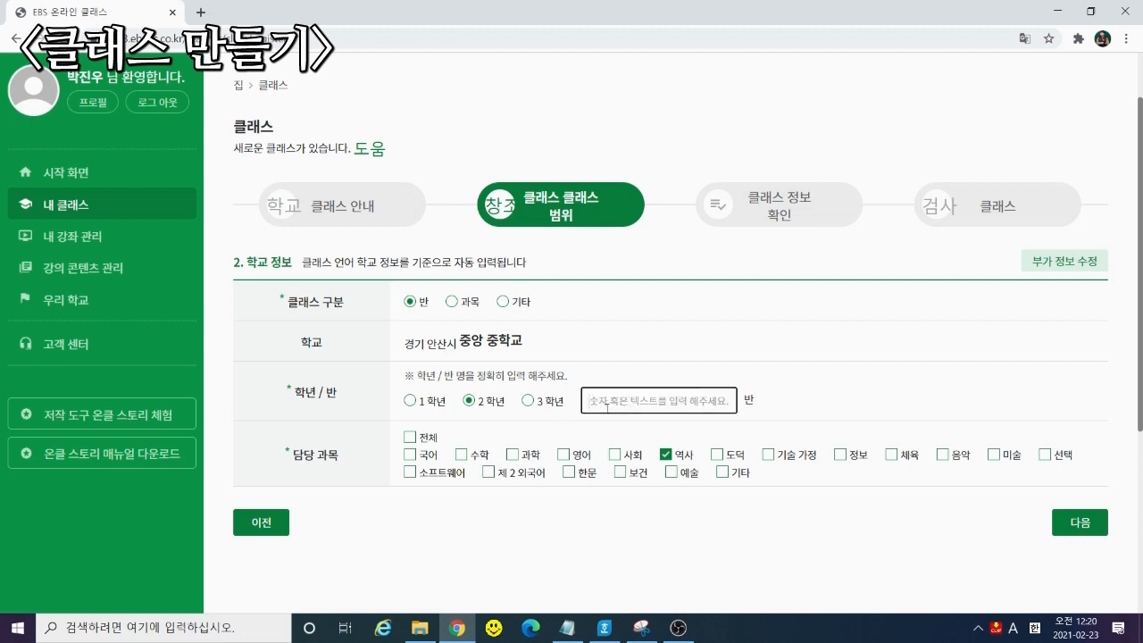
{"action": "left_click", "coordinate": [452, 302]}
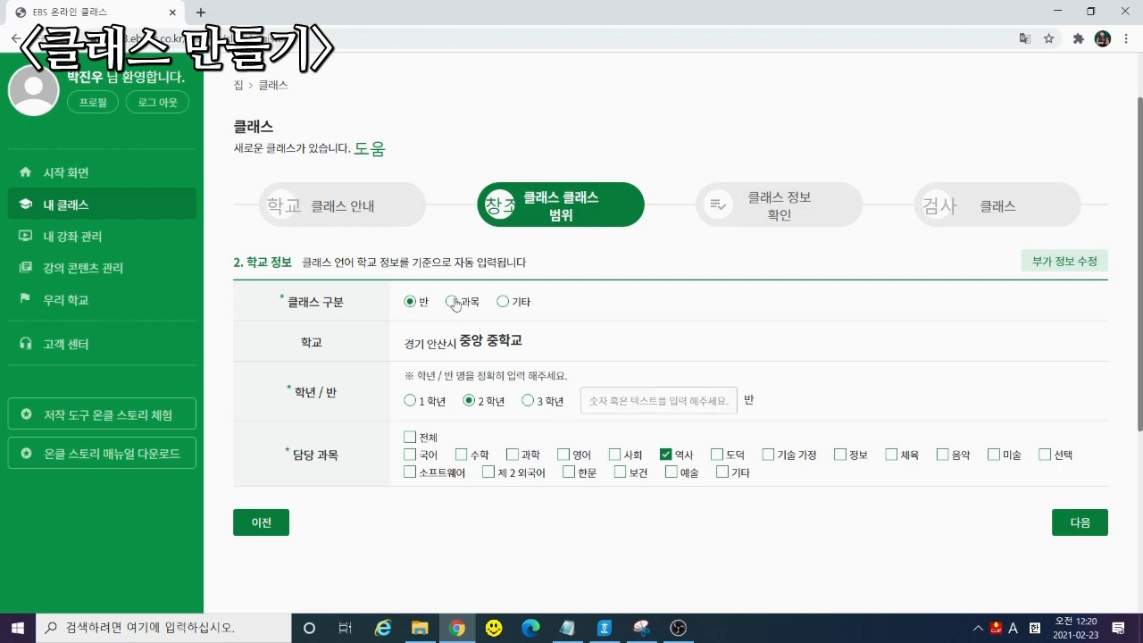
{"action": "left_click", "coordinate": [616, 404]}
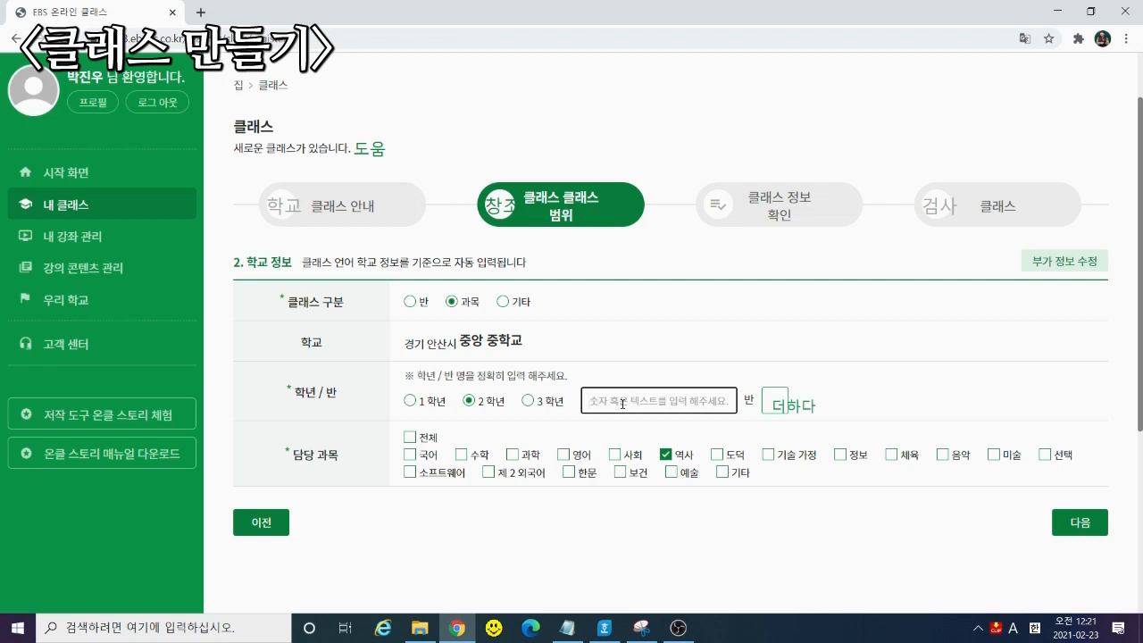
{"action": "type", "text": "7"}
{"action": "left_click", "coordinate": [776, 402]}
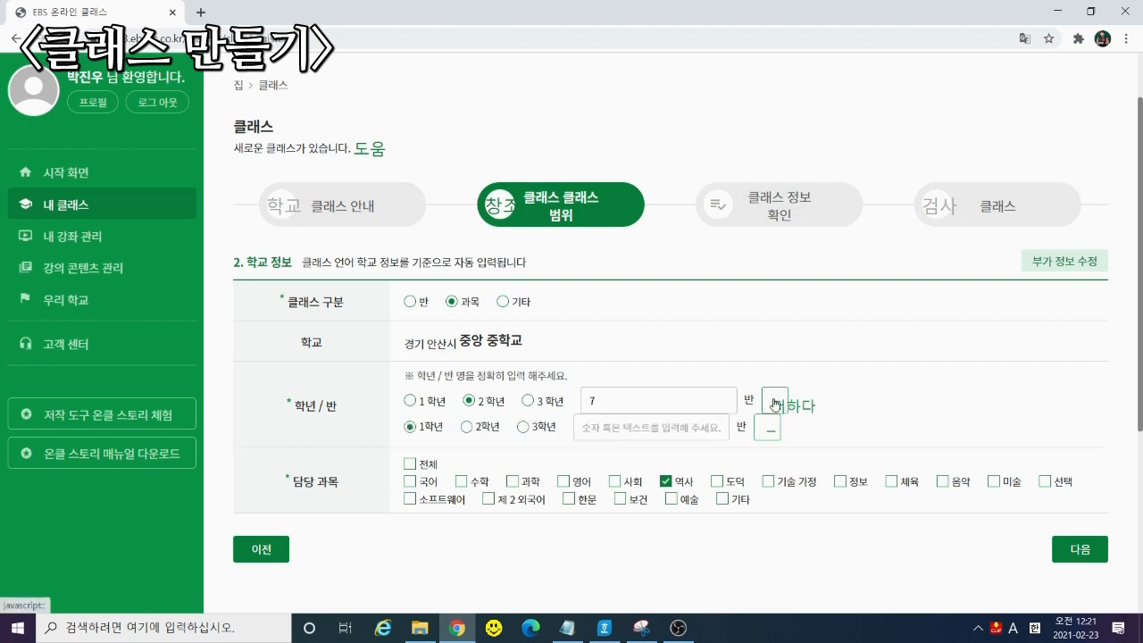
{"action": "left_click", "coordinate": [481, 433]}
{"action": "left_click", "coordinate": [636, 426]}
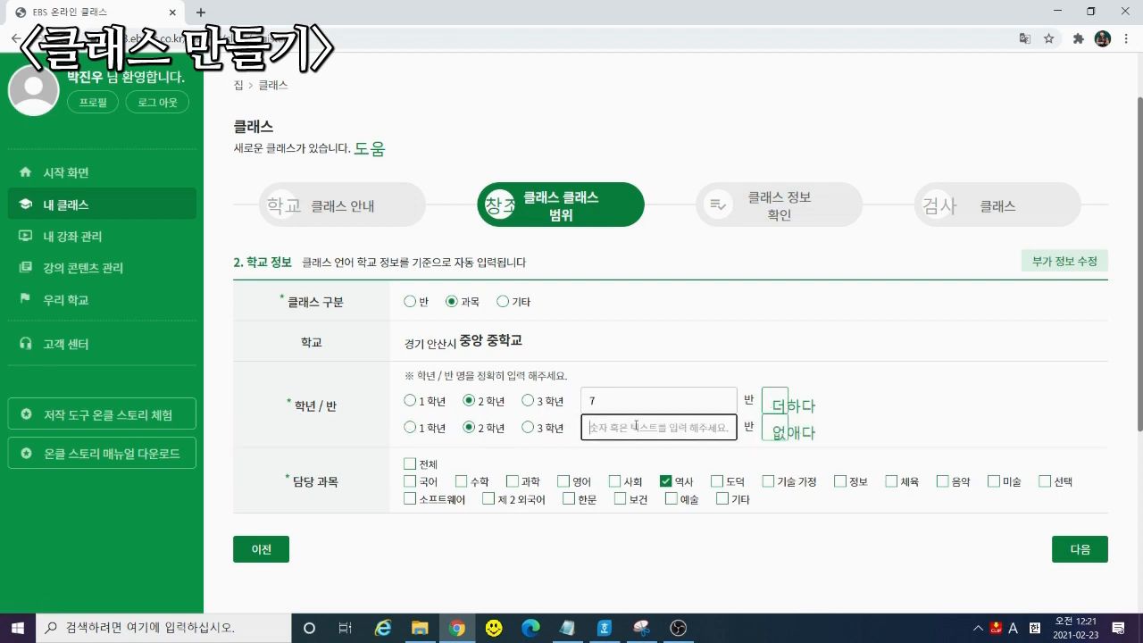
{"action": "type", "text": "8"}
{"action": "left_click", "coordinate": [769, 405]}
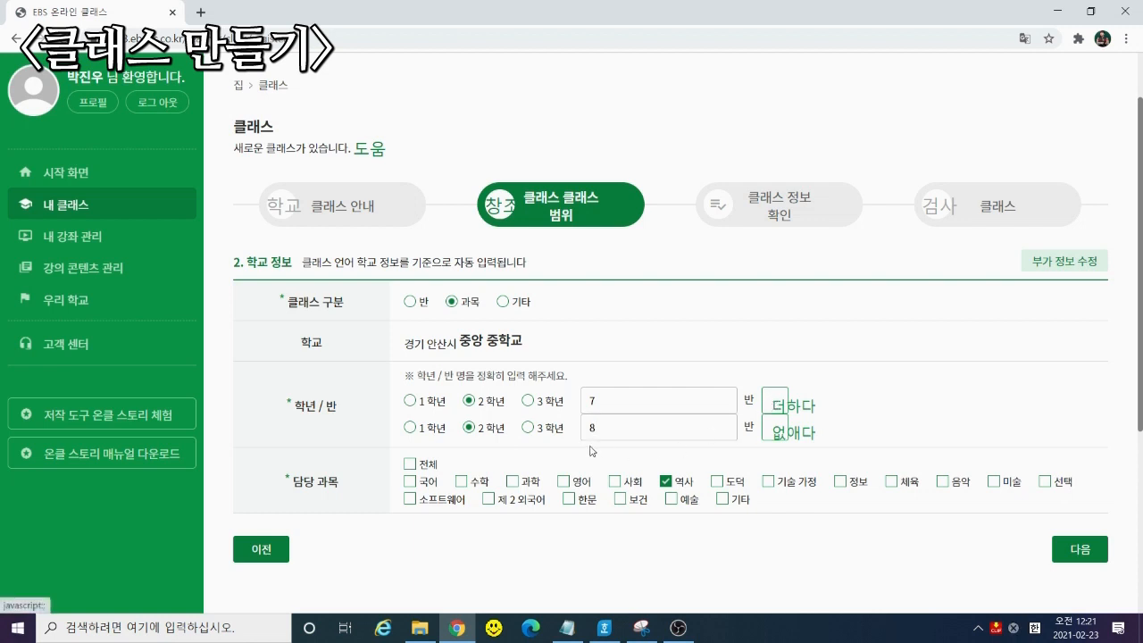
{"action": "left_click", "coordinate": [775, 404]}
{"action": "left_click", "coordinate": [470, 454]}
{"action": "left_click", "coordinate": [683, 449]}
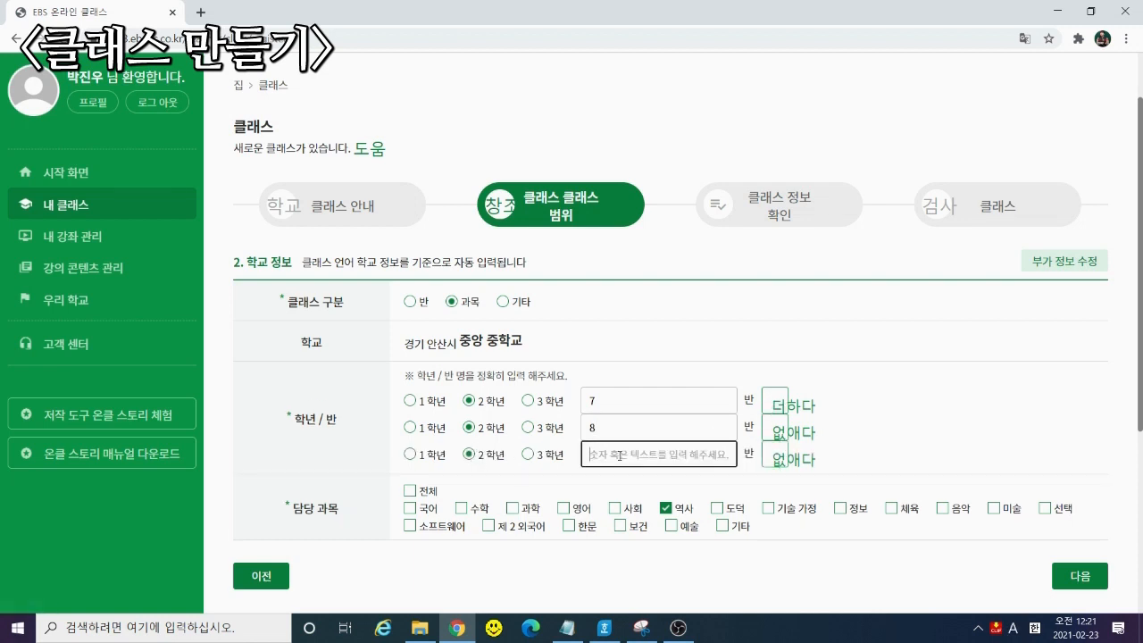
{"action": "type", "text": "9"}
Add 2학년 rows for classes 10 and 11
{"action": "left_click", "coordinate": [775, 406]}
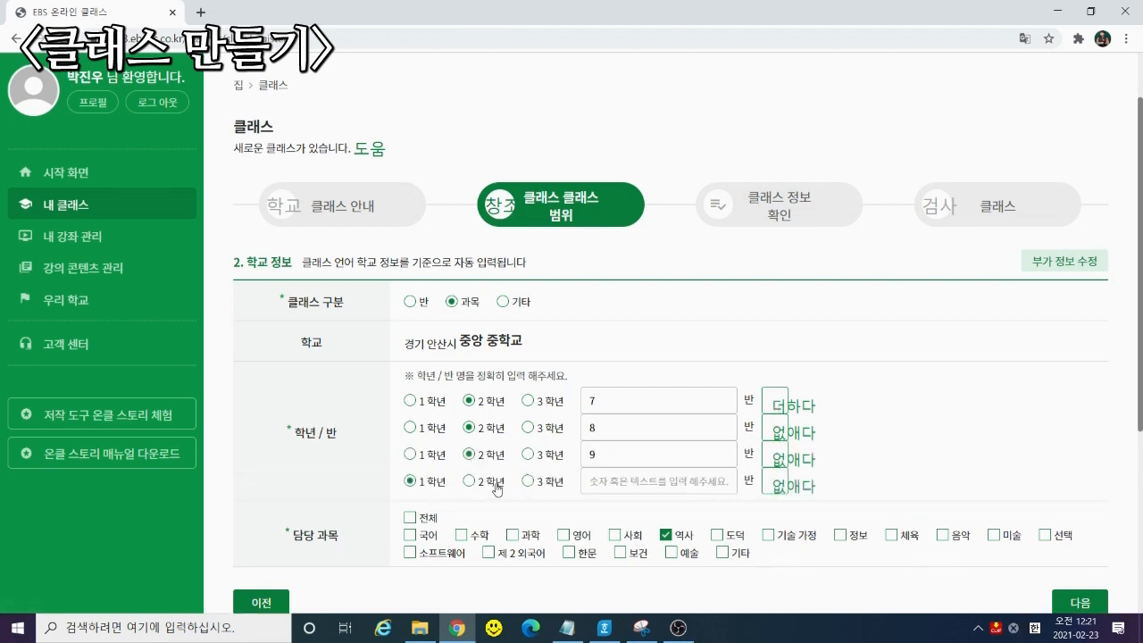
{"action": "left_click", "coordinate": [470, 481]}
{"action": "left_click", "coordinate": [623, 482]}
{"action": "type", "text": "10"}
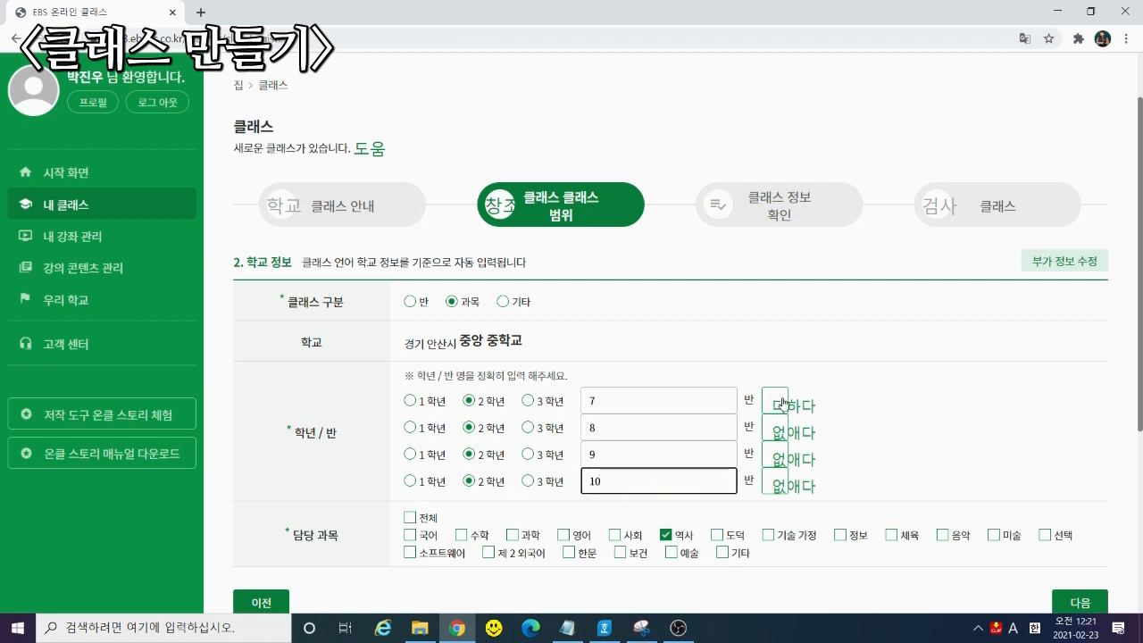
{"action": "left_click", "coordinate": [776, 406]}
{"action": "left_click", "coordinate": [470, 507]}
{"action": "left_click", "coordinate": [658, 506]}
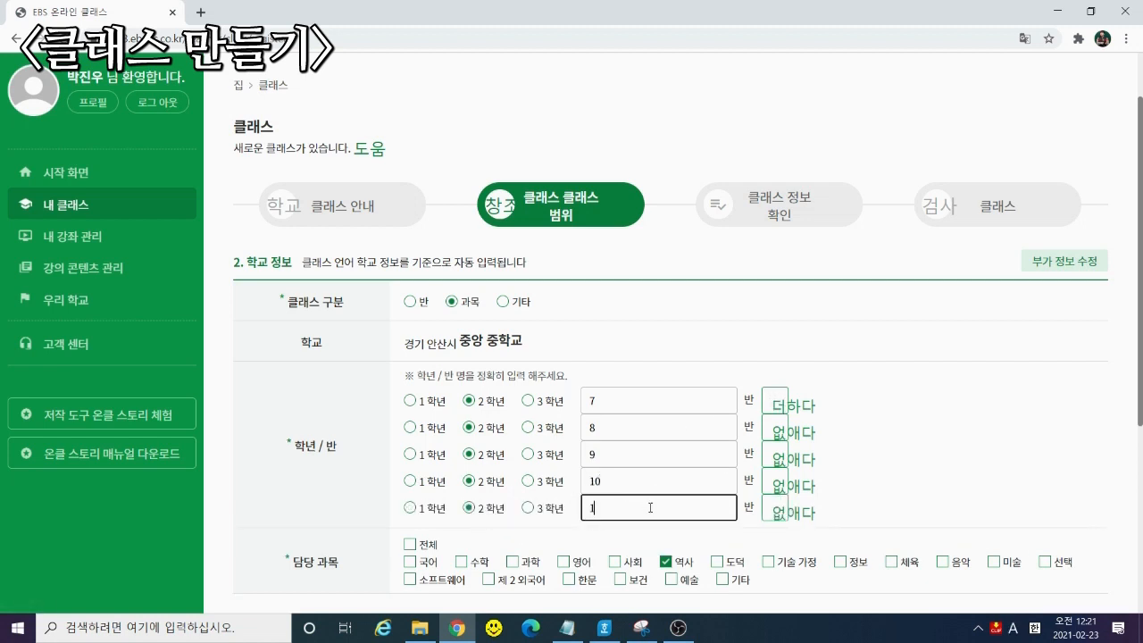
{"action": "type", "text": "11"}
{"action": "left_click", "coordinate": [899, 421]}
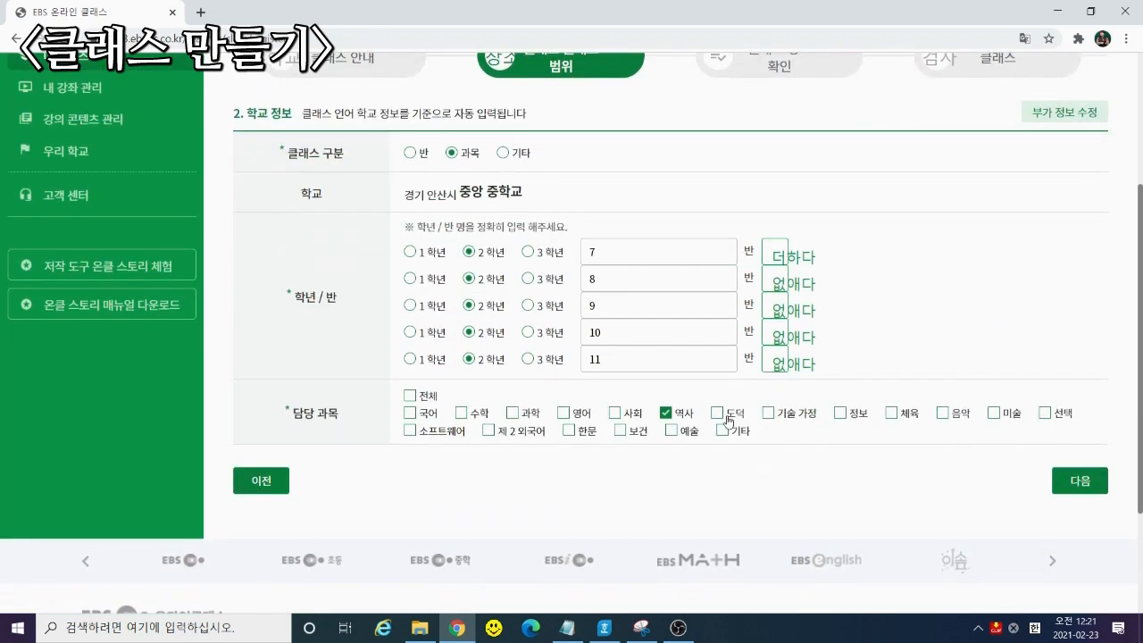
{"action": "scroll", "coordinate": [899, 421], "scroll_direction": "down", "scroll_amount": 2}
Name the class '2학년 7~11반 역사'
{"action": "left_click", "coordinate": [1083, 482]}
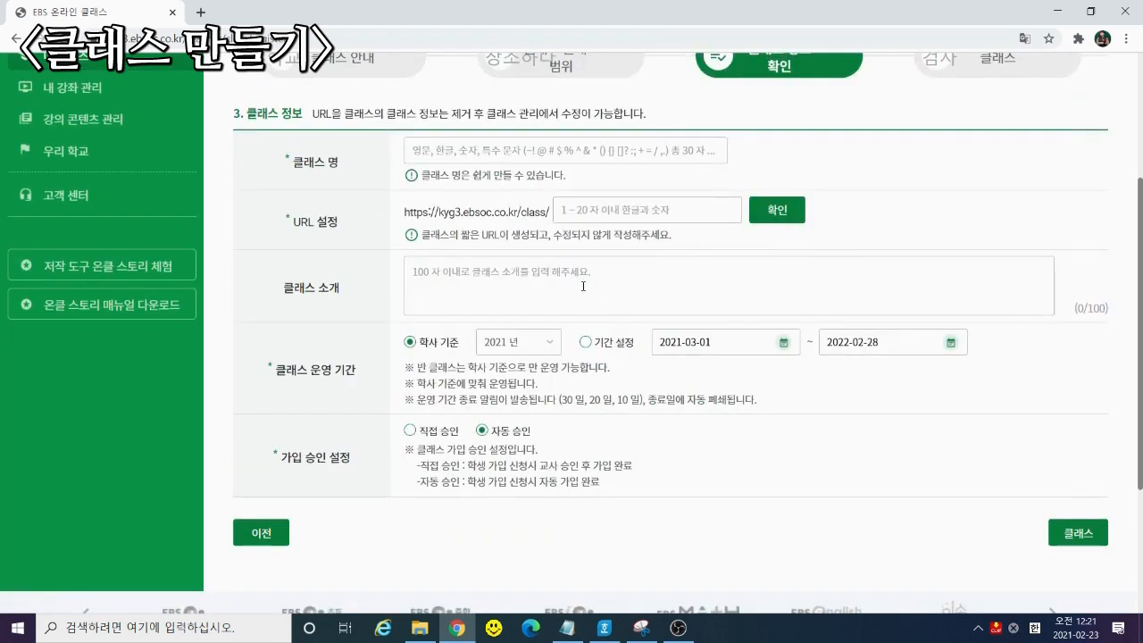
{"action": "left_click", "coordinate": [489, 153]}
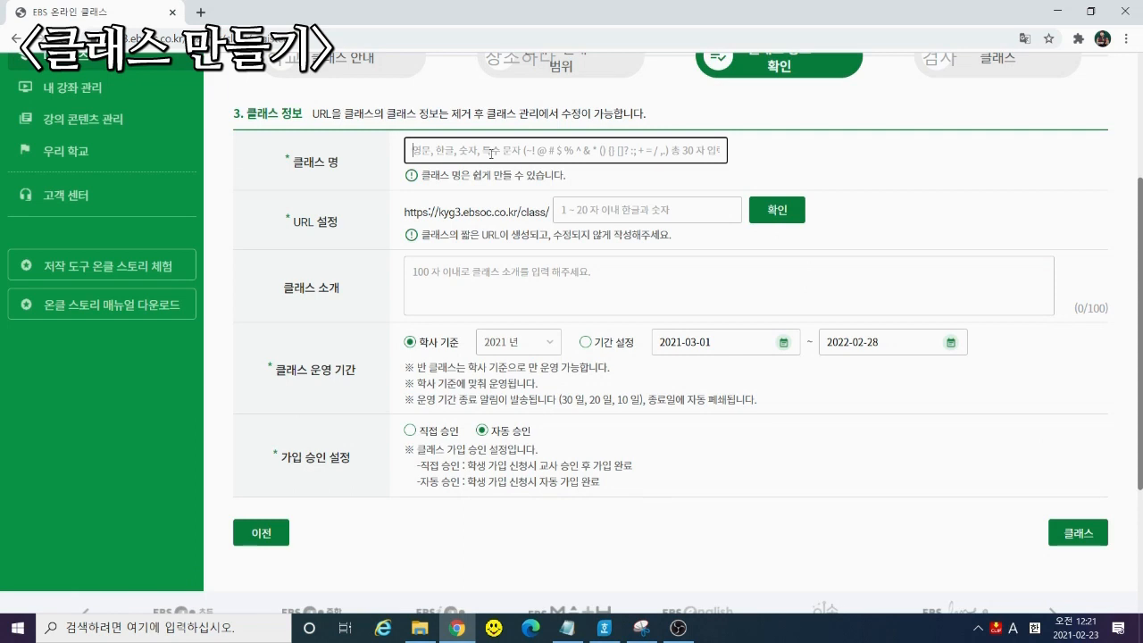
{"action": "type", "text": "2g"}
{"action": "key", "text": "Hangul"}
{"action": "type", "text": "학"}
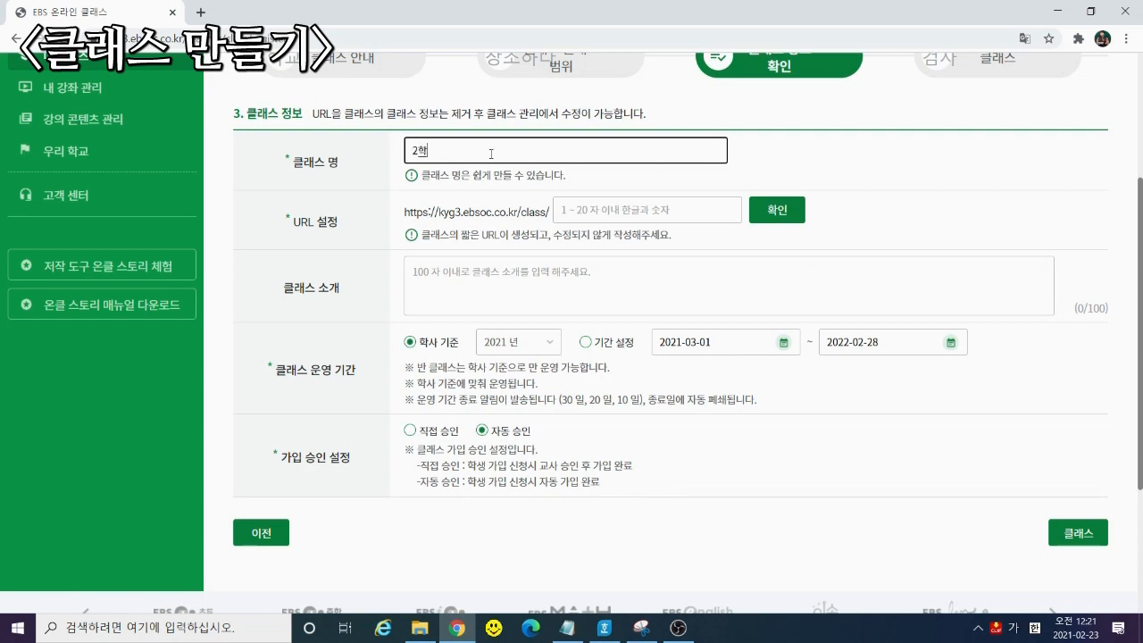
{"action": "type", "text": "년 7~11반 예"}
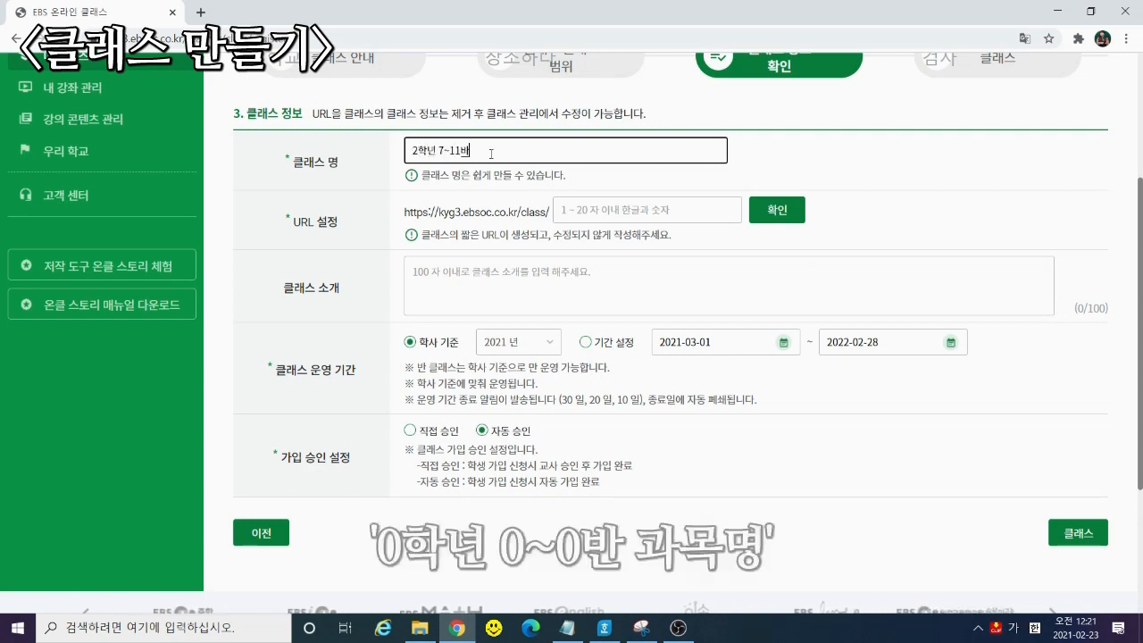
{"action": "left_click", "coordinate": [706, 213]}
{"action": "type", "text": "71"}
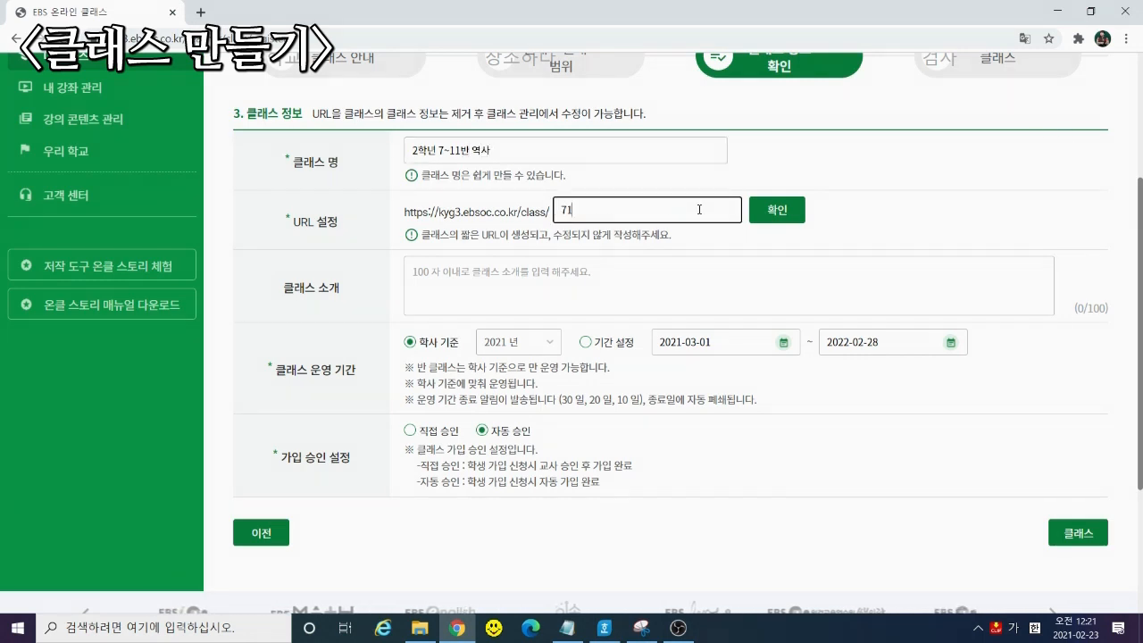
{"action": "type", "text": "1ㅅ"}
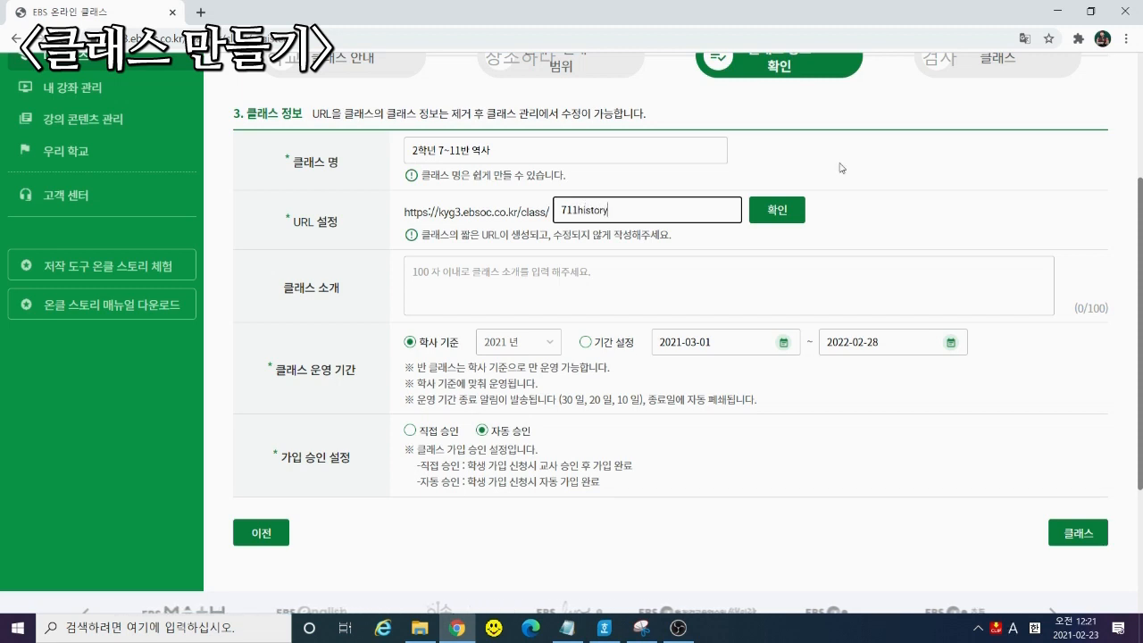
{"action": "left_click", "coordinate": [779, 214]}
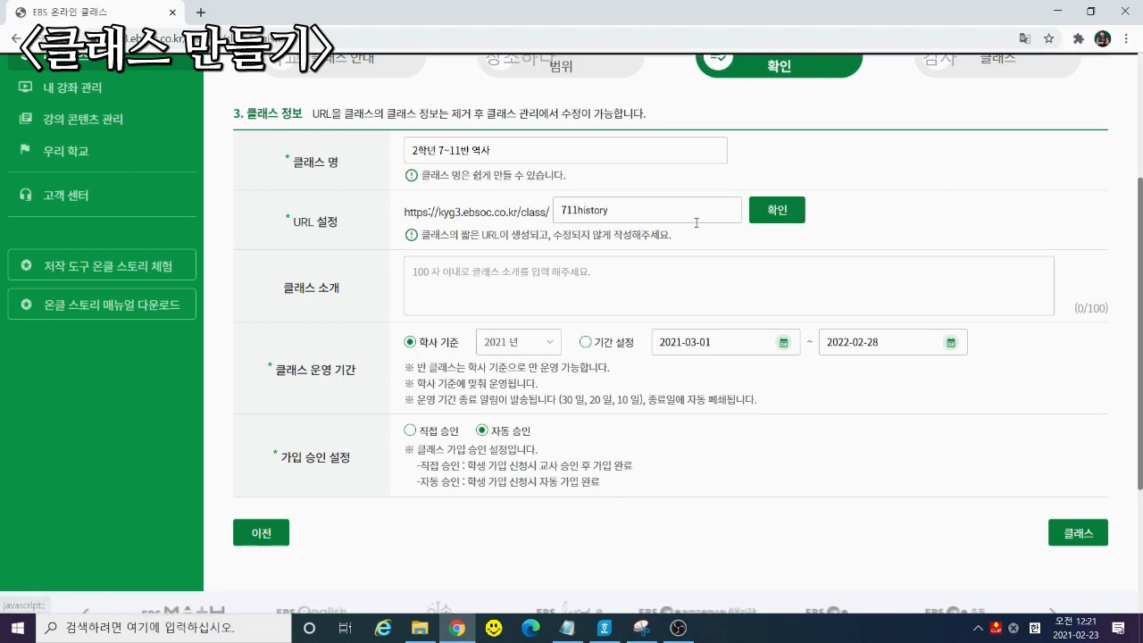
{"action": "left_click", "coordinate": [702, 122]}
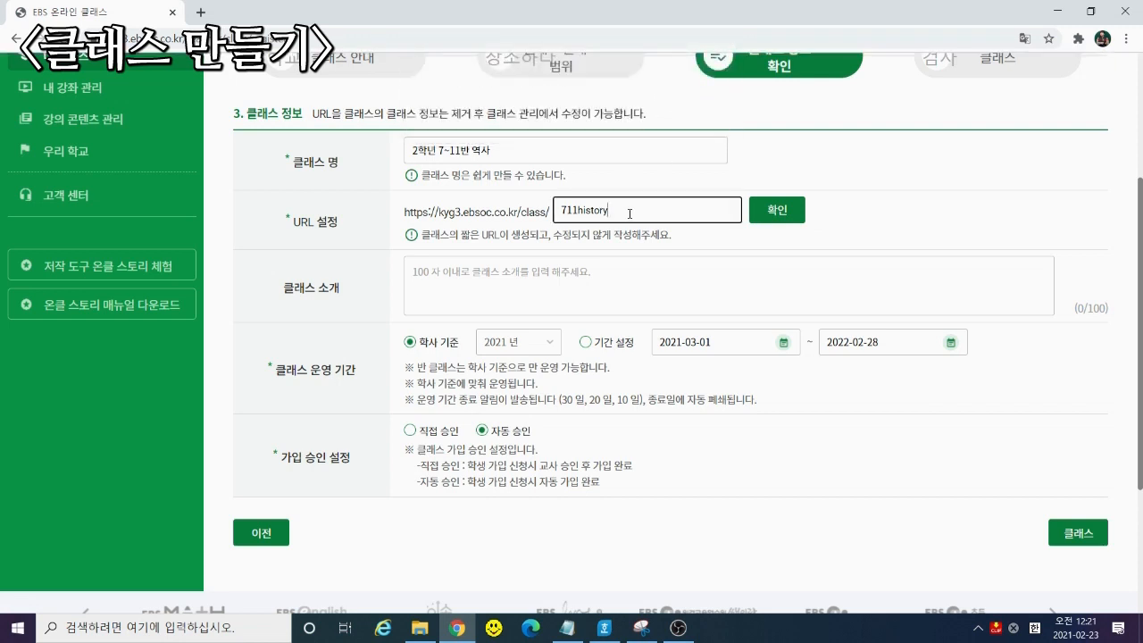
{"action": "type", "text": "1"}
{"action": "left_click", "coordinate": [777, 210]}
{"action": "left_click", "coordinate": [702, 122]}
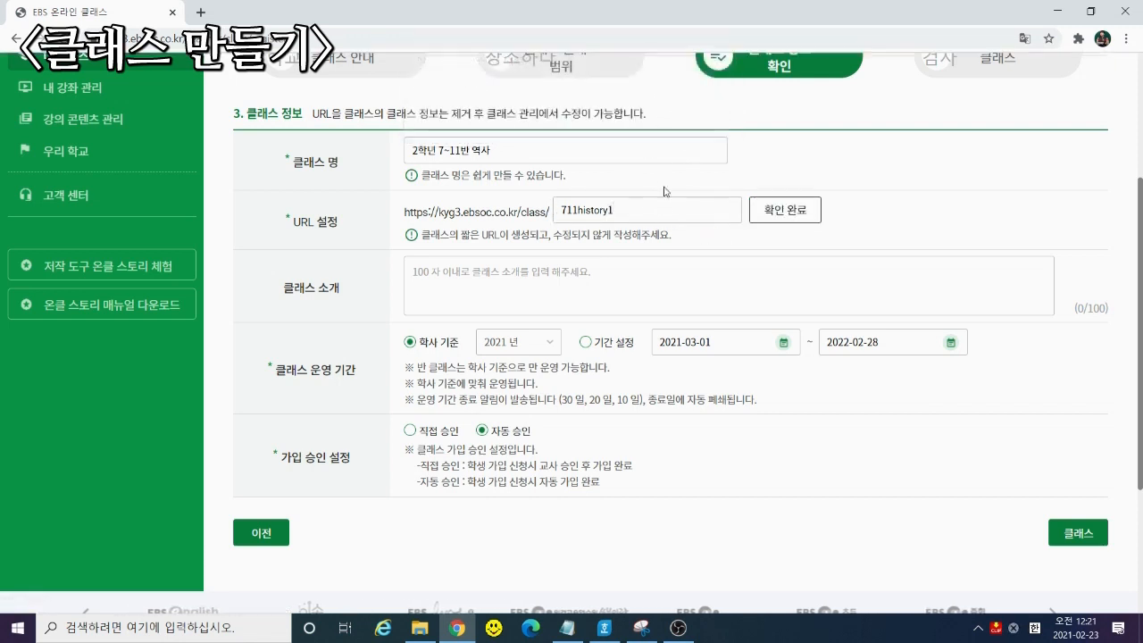
Write the class introduction '2학년 7~11반 역사입니다.'
{"action": "left_click", "coordinate": [573, 270]}
{"action": "type", "text": "2"}
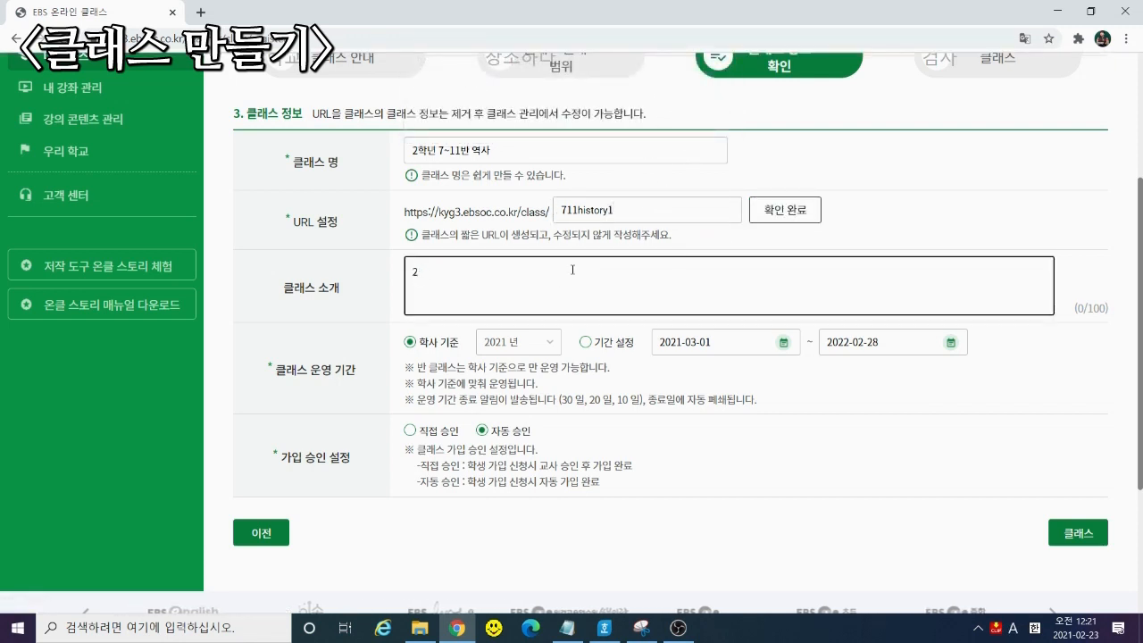
{"action": "key", "text": "Hangul"}
{"action": "type", "text": "학년"}
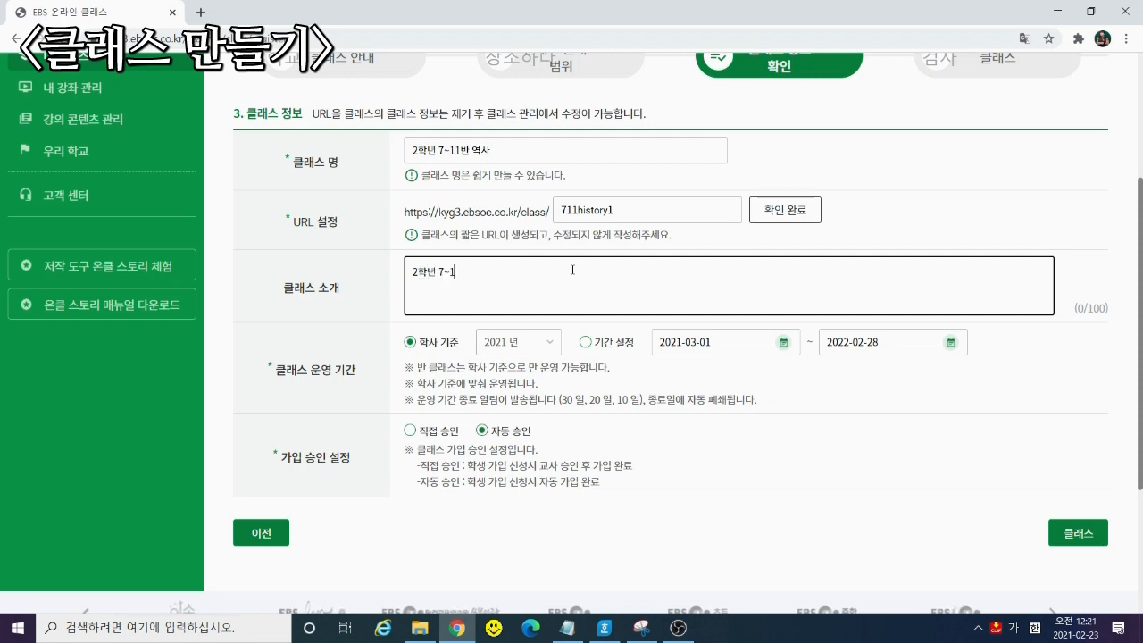
{"action": "type", "text": " 7~11반 역사입니다."}
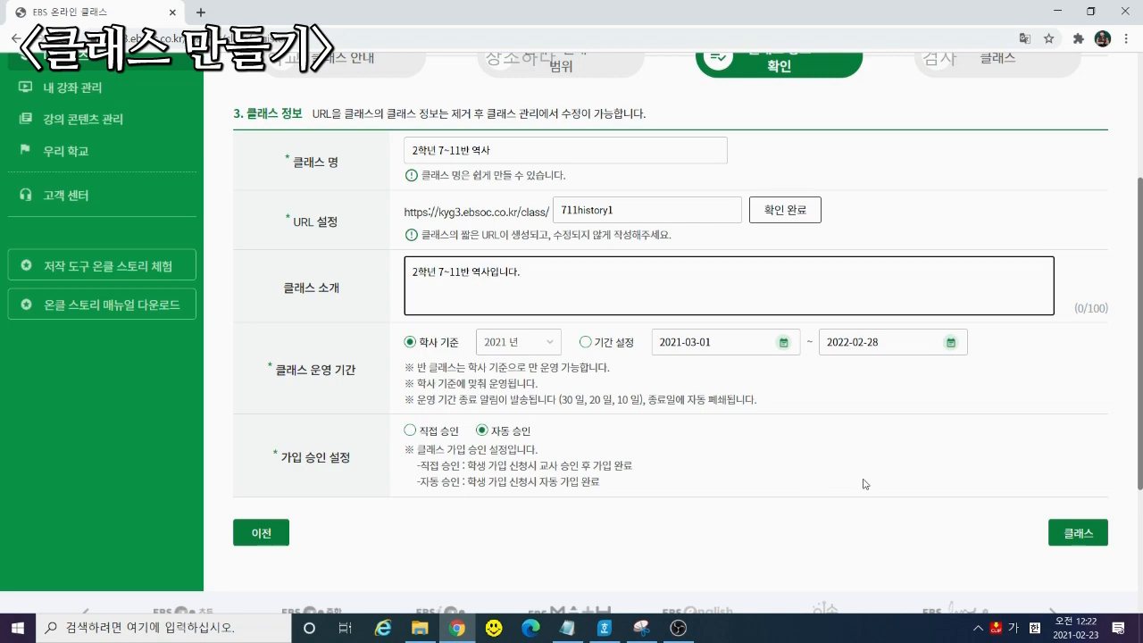
Create the class and open 내 클래스 to find 2학년 7~11반 역사 listed
{"action": "left_click", "coordinate": [1087, 536]}
{"action": "key", "text": "Return"}
{"action": "scroll", "coordinate": [742, 422], "scroll_direction": "down", "scroll_amount": 3}
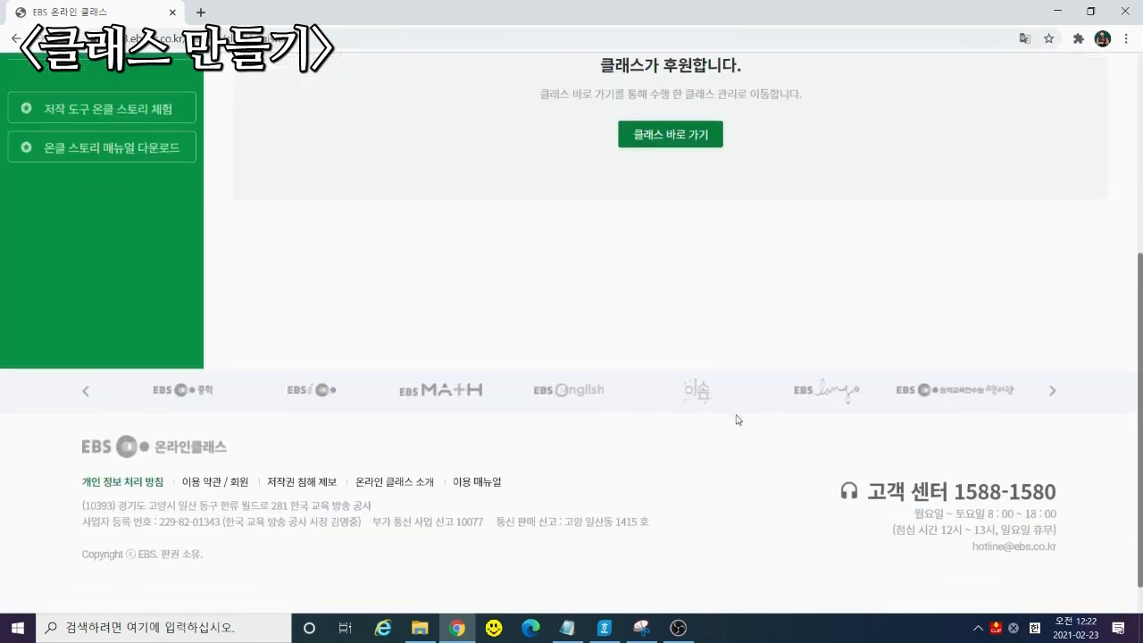
{"action": "scroll", "coordinate": [714, 371], "scroll_direction": "up", "scroll_amount": 3}
{"action": "scroll", "coordinate": [715, 367], "scroll_direction": "up", "scroll_amount": 3}
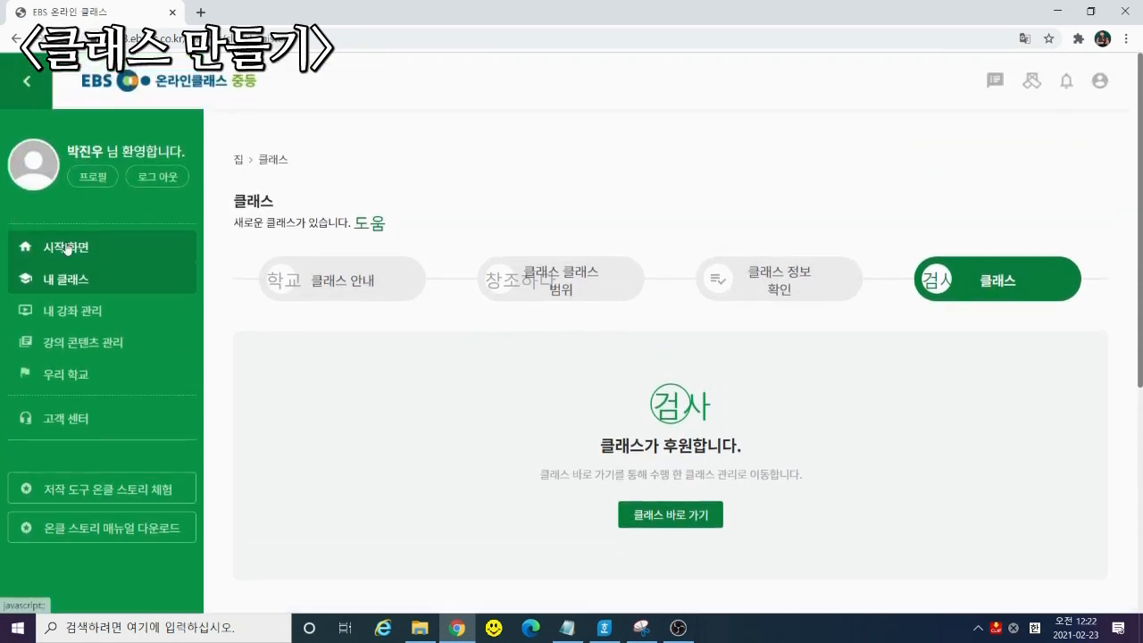
{"action": "left_click", "coordinate": [67, 248]}
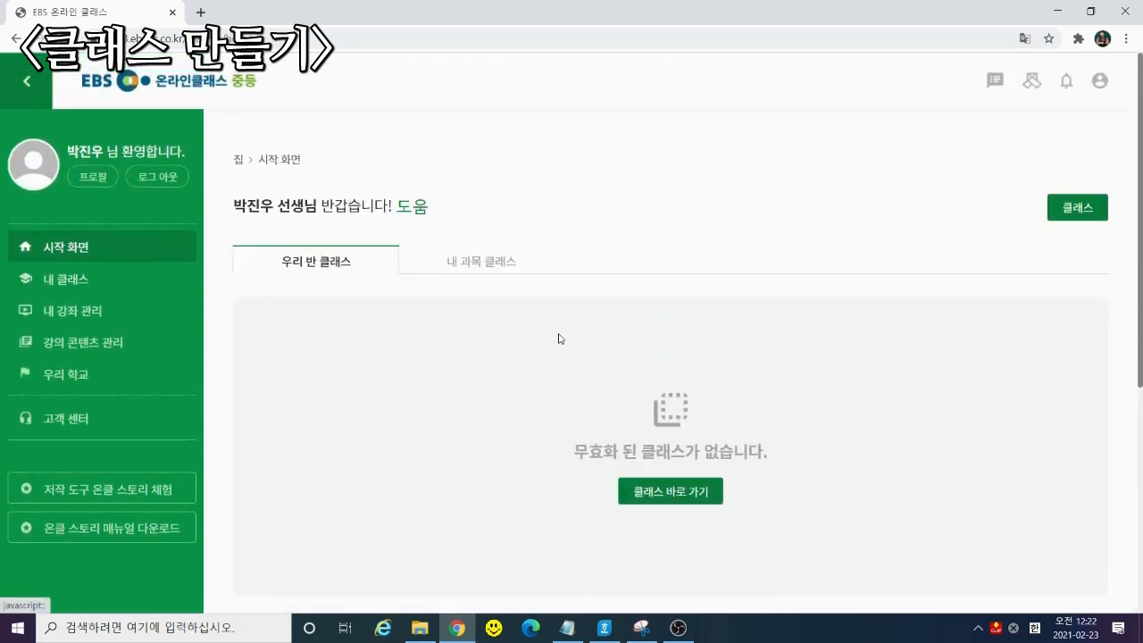
{"action": "left_click", "coordinate": [77, 281]}
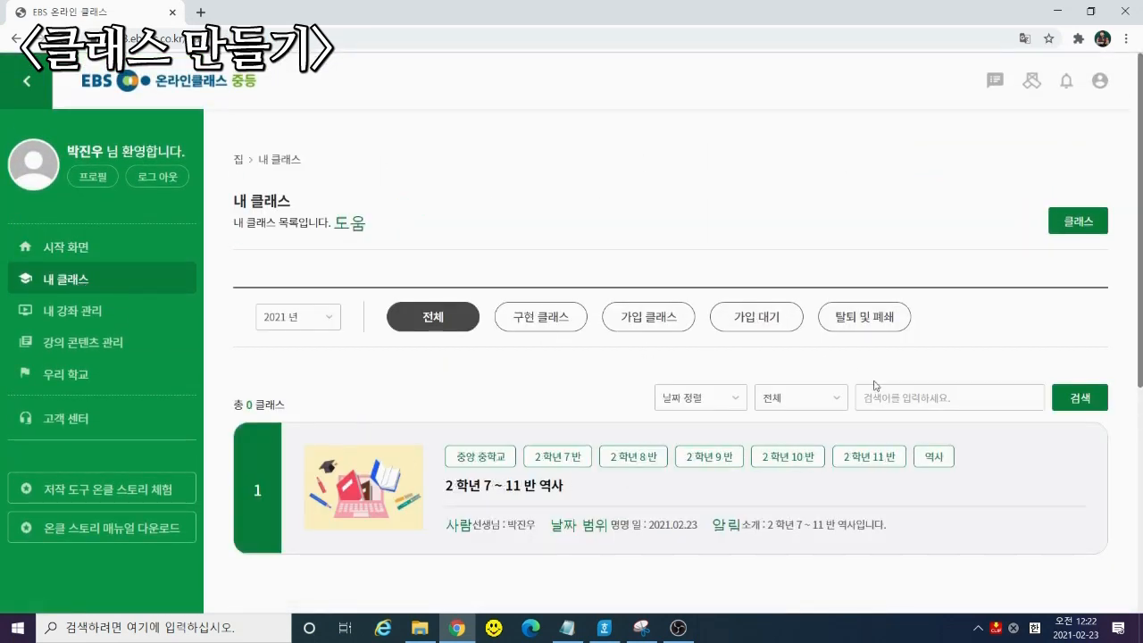
{"action": "scroll", "coordinate": [832, 398], "scroll_direction": "down", "scroll_amount": 2}
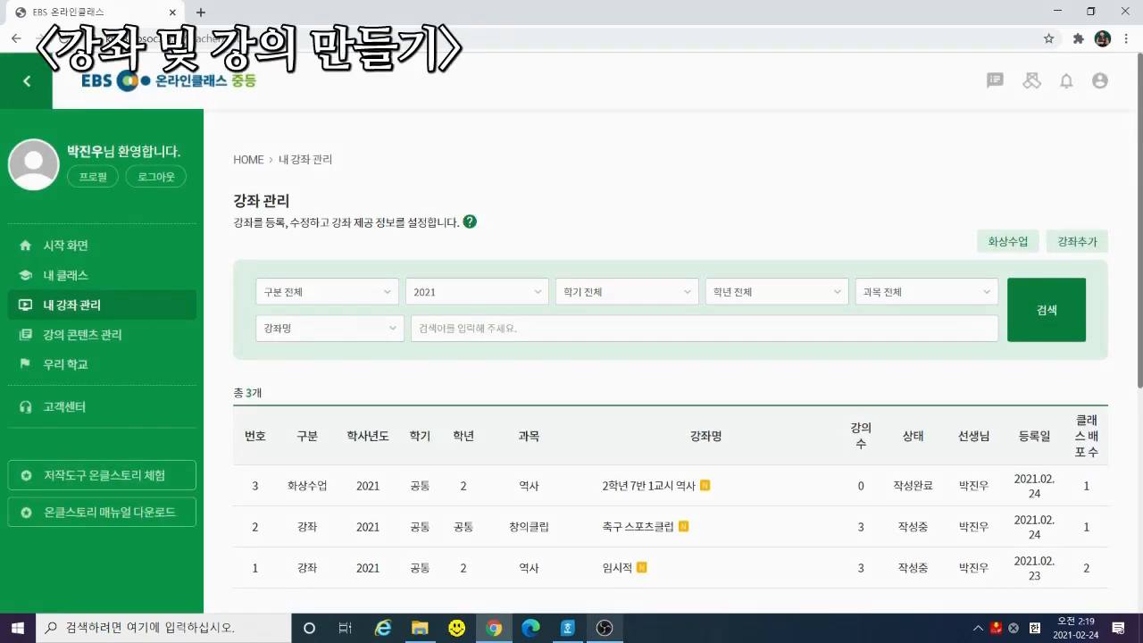
{"action": "left_click", "coordinate": [189, 78]}
{"action": "scroll", "coordinate": [816, 289], "scroll_direction": "down", "scroll_amount": 5}
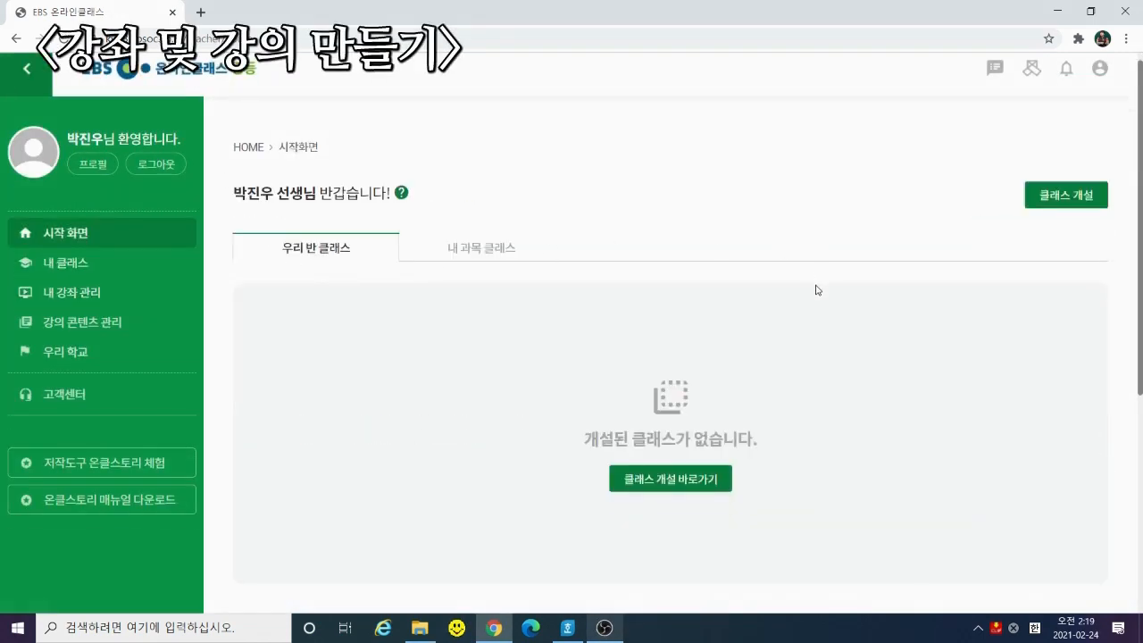
{"action": "scroll", "coordinate": [736, 306], "scroll_direction": "up", "scroll_amount": 5}
{"action": "left_click", "coordinate": [65, 275]}
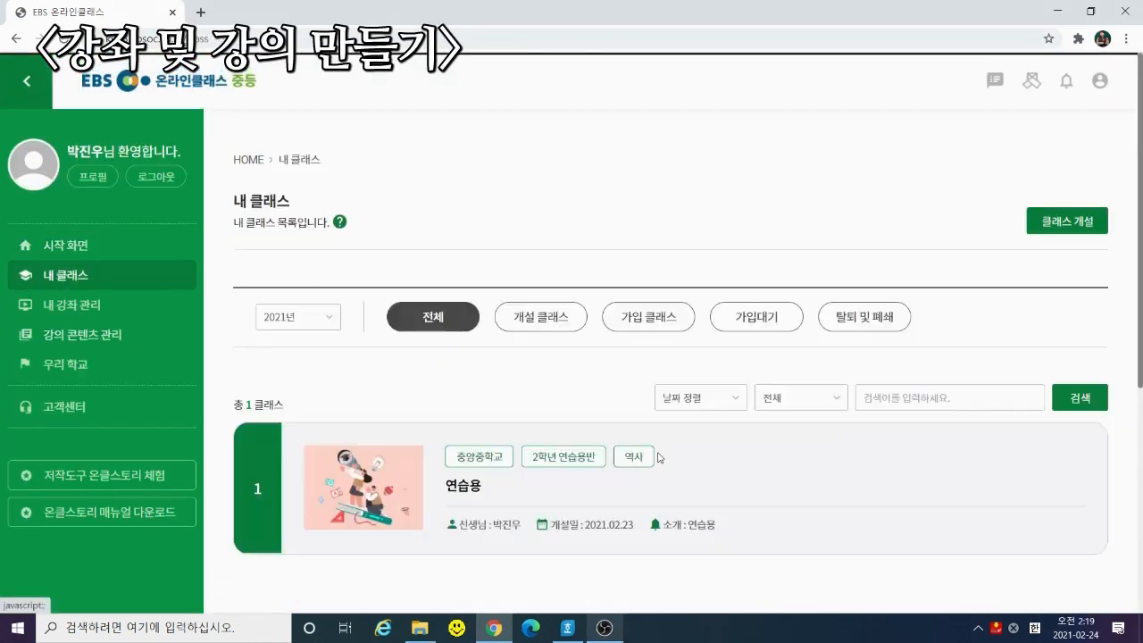
{"action": "scroll", "coordinate": [899, 429], "scroll_direction": "down", "scroll_amount": 3}
{"action": "scroll", "coordinate": [1010, 383], "scroll_direction": "up", "scroll_amount": 3}
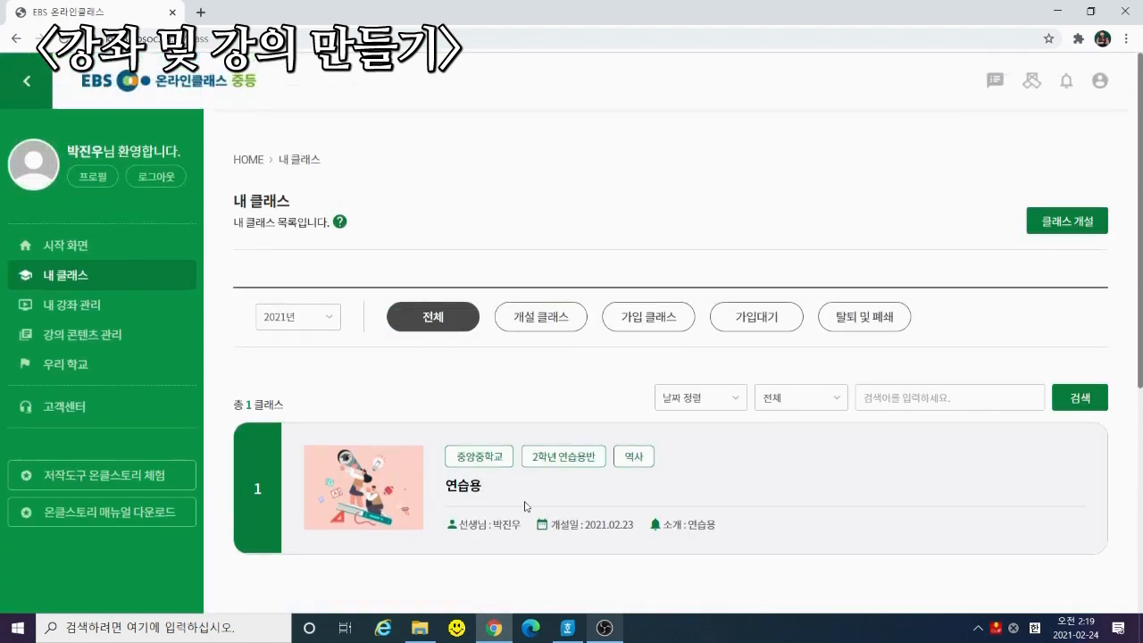
{"action": "left_click", "coordinate": [476, 493]}
{"action": "scroll", "coordinate": [794, 385], "scroll_direction": "down", "scroll_amount": 3}
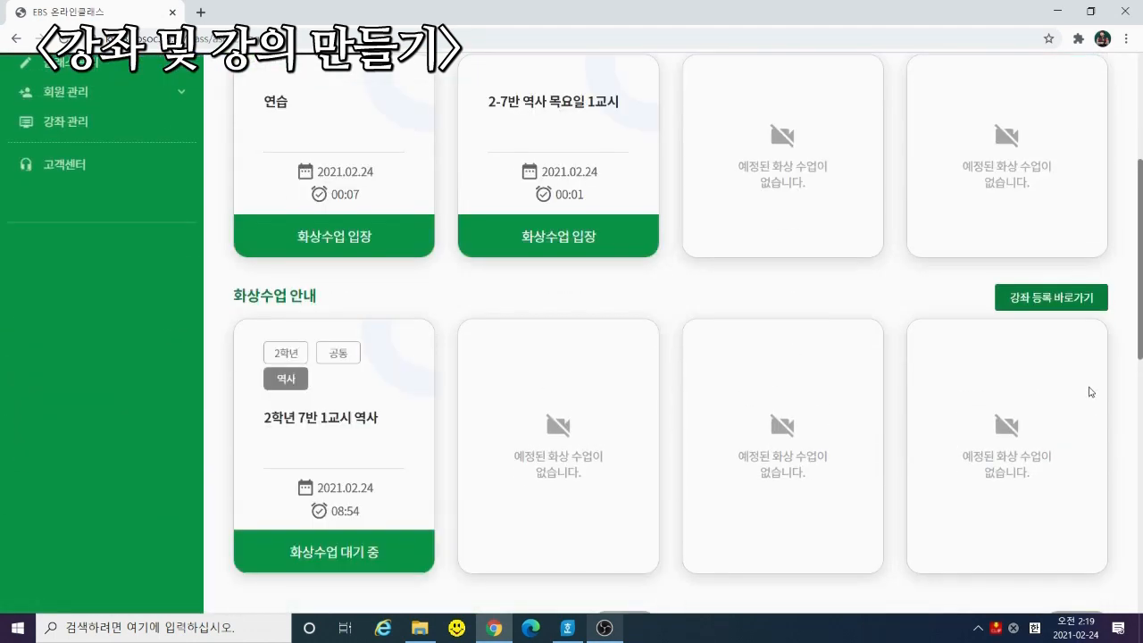
{"action": "left_click", "coordinate": [1073, 303]}
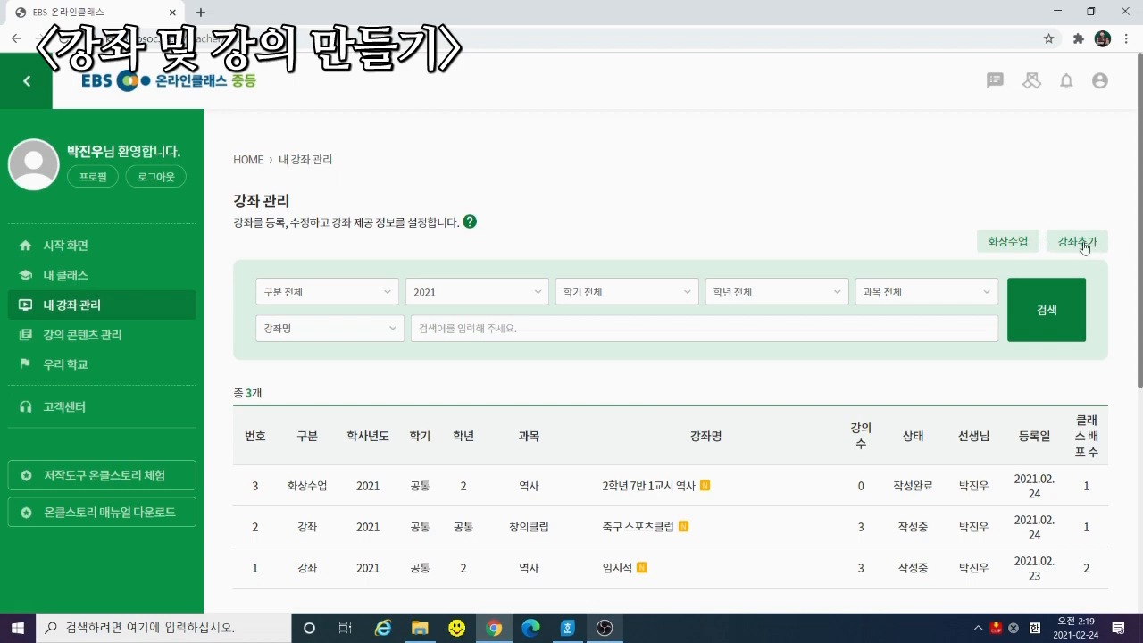
{"action": "left_click", "coordinate": [1024, 251]}
{"action": "scroll", "coordinate": [592, 337], "scroll_direction": "down", "scroll_amount": 2}
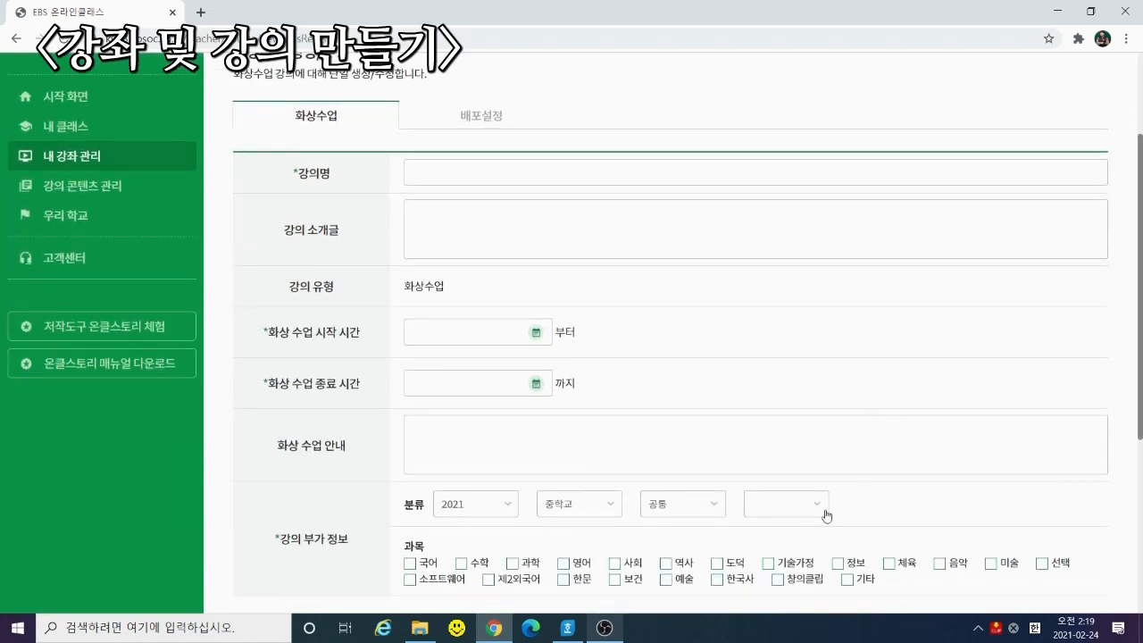
{"action": "scroll", "coordinate": [384, 338], "scroll_direction": "down", "scroll_amount": 2}
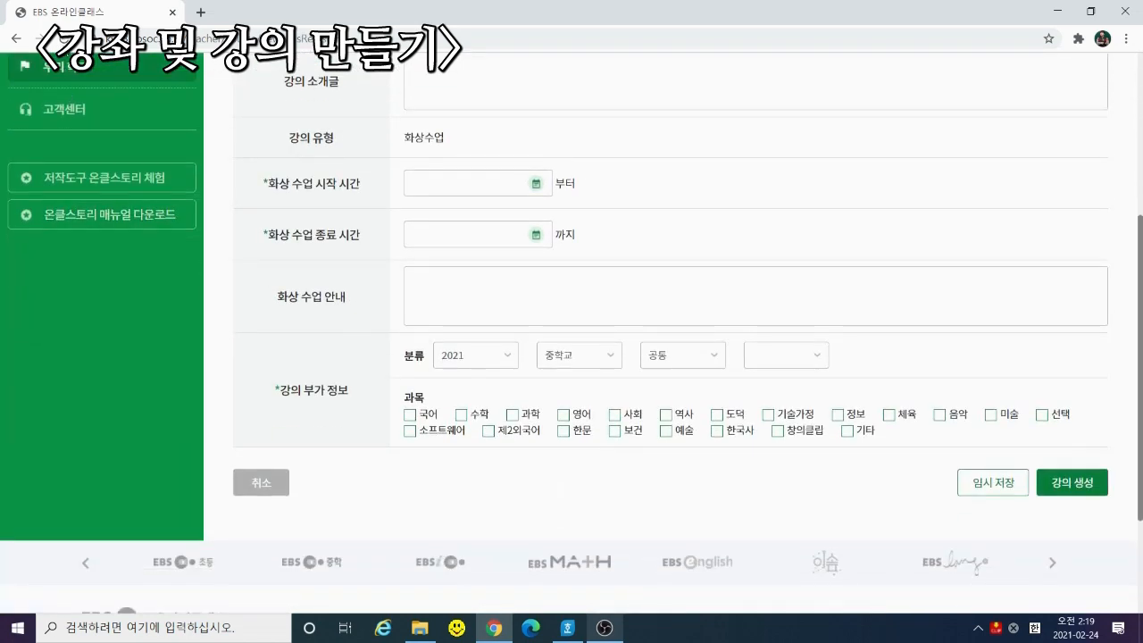
{"action": "left_click", "coordinate": [16, 39]}
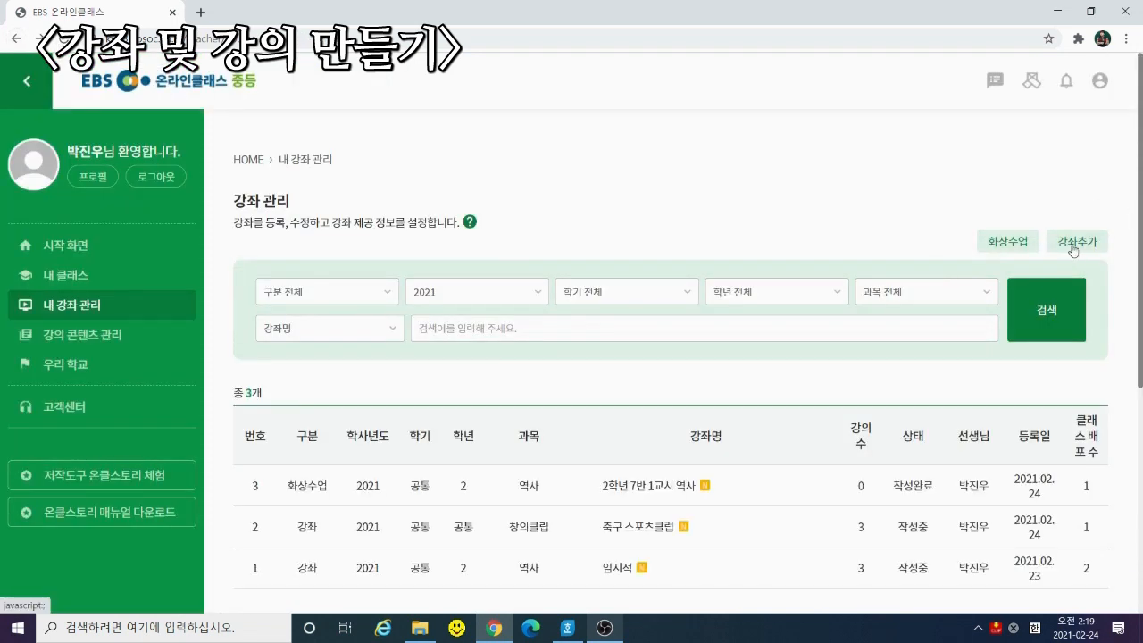
Start a new course named 동아리 수업 with category 2021 / 2학년 / 공통 and subject 창의클립
{"action": "left_click", "coordinate": [1074, 245]}
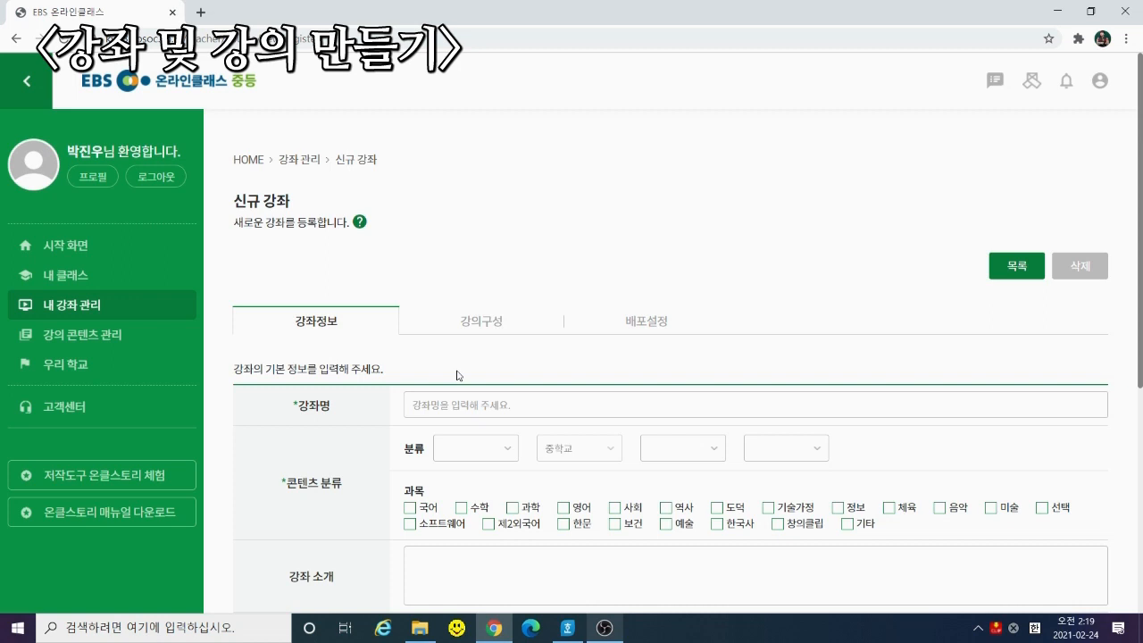
{"action": "left_click", "coordinate": [456, 406]}
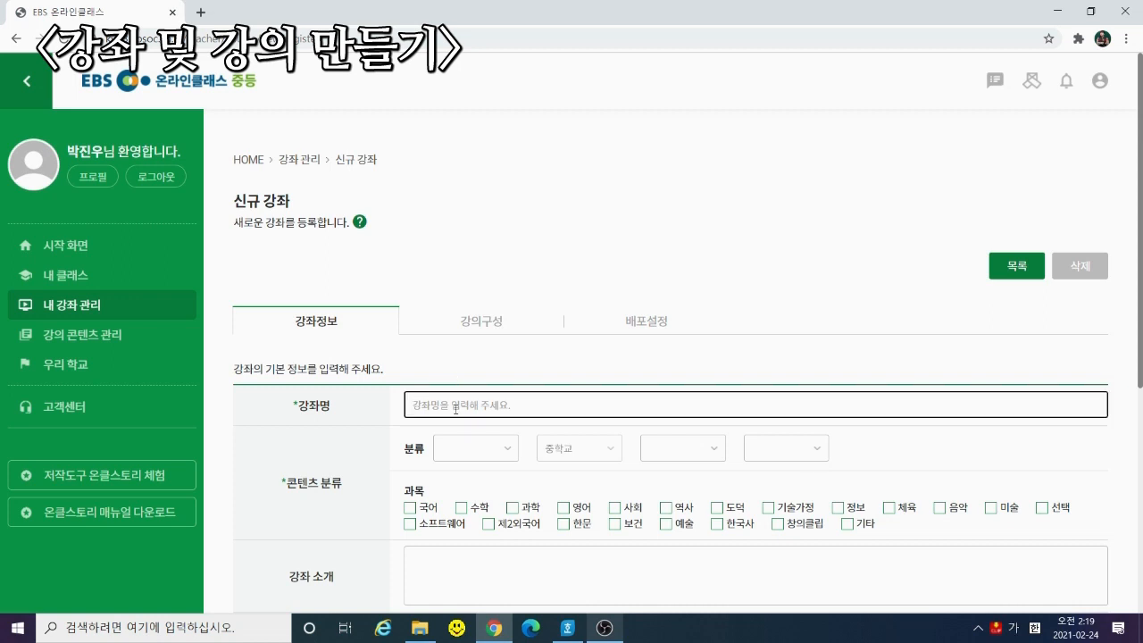
{"action": "type", "text": "동아리 수업"}
{"action": "left_click", "coordinate": [474, 447]}
{"action": "left_click", "coordinate": [464, 467]}
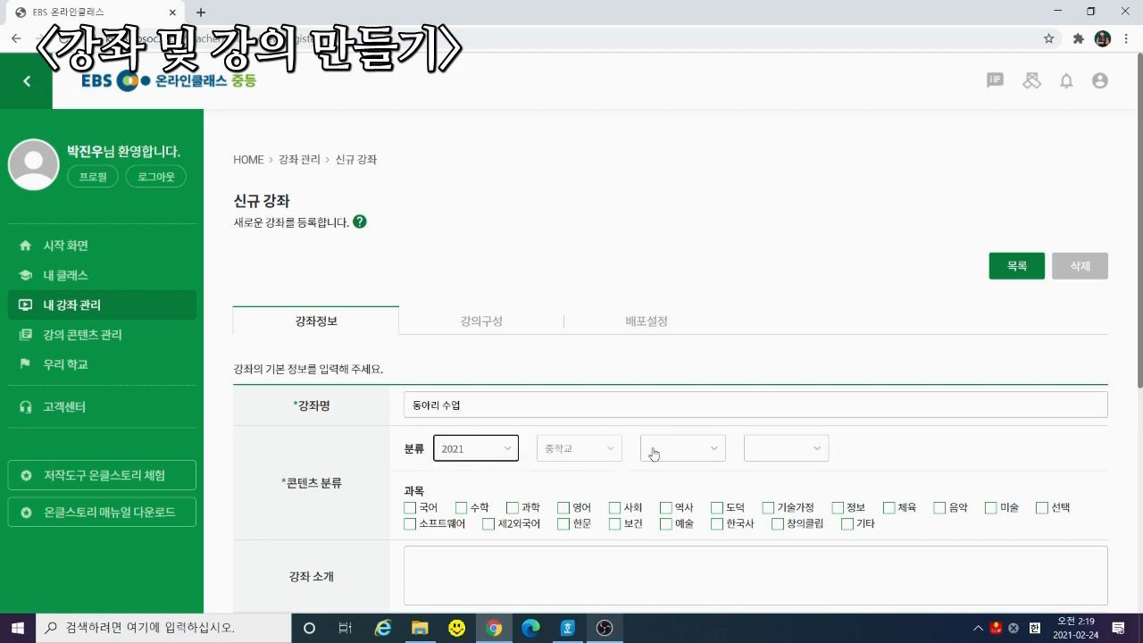
{"action": "left_click", "coordinate": [654, 454]}
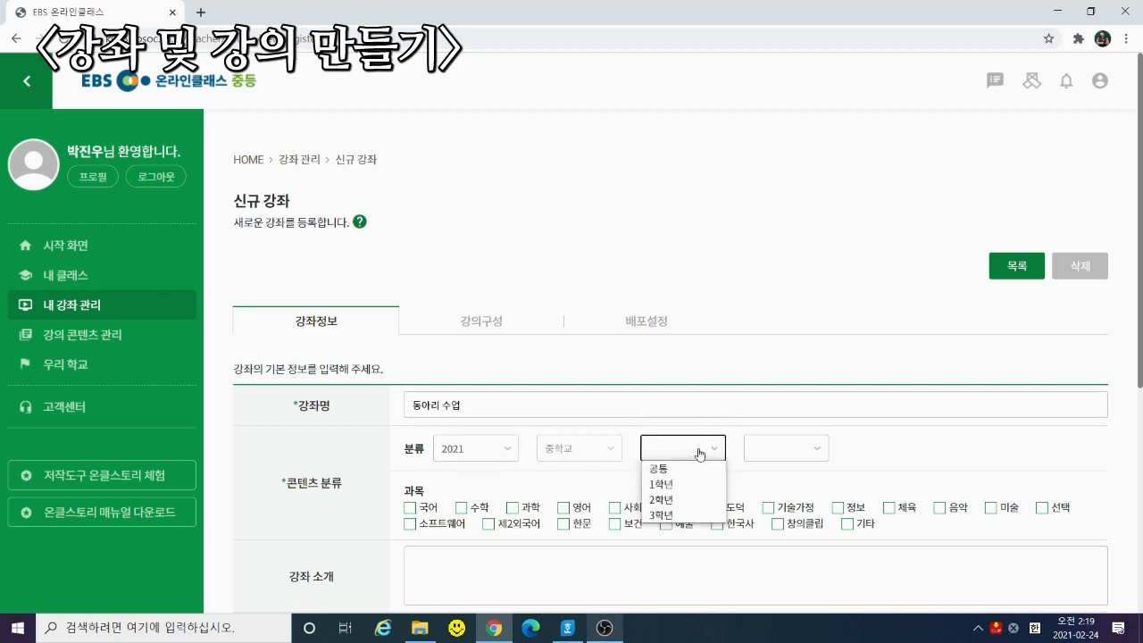
{"action": "left_click", "coordinate": [677, 499]}
{"action": "left_click", "coordinate": [792, 448]}
{"action": "left_click", "coordinate": [759, 468]}
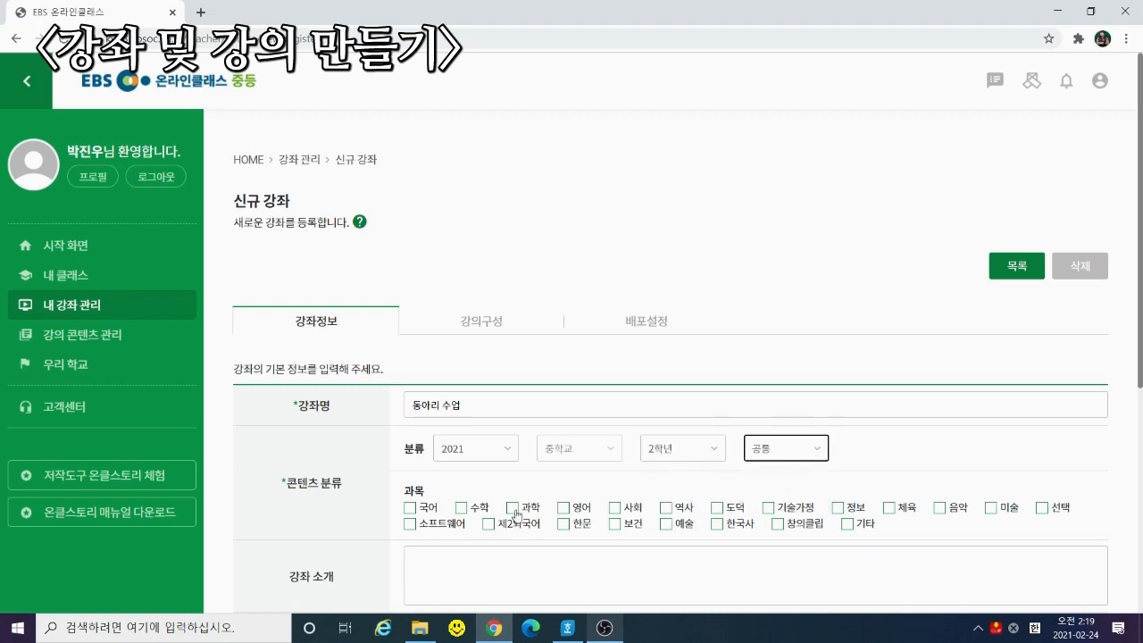
{"action": "left_click", "coordinate": [778, 523]}
Write the introduction '2학년 동아리 한국사반입니다' and save the course as a draft
{"action": "scroll", "coordinate": [518, 353], "scroll_direction": "down", "scroll_amount": 3}
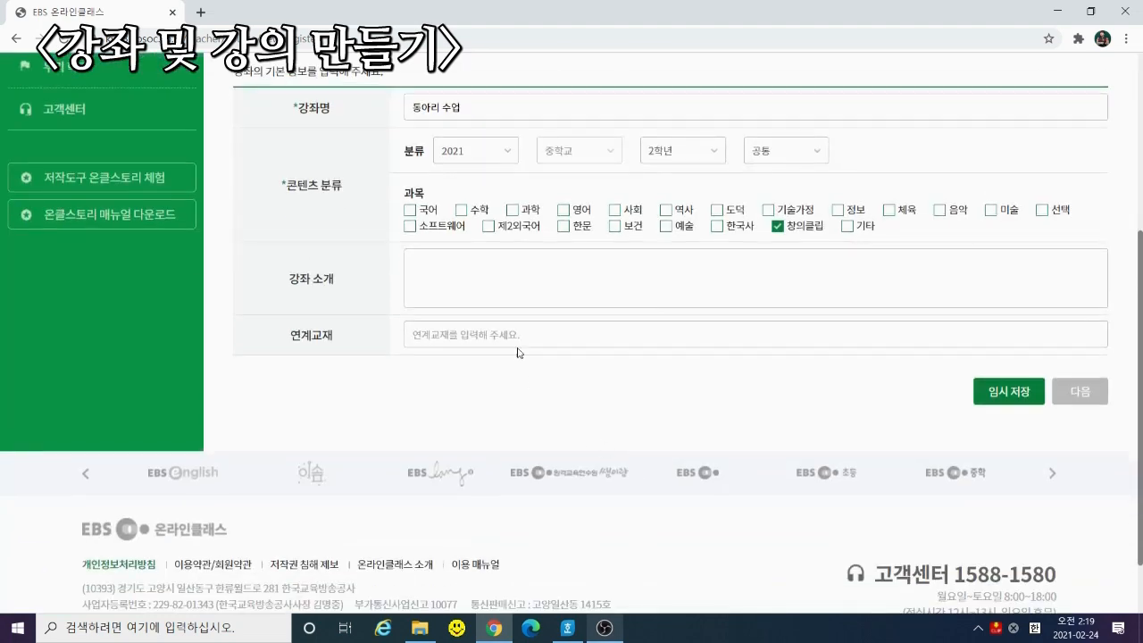
{"action": "left_click", "coordinate": [515, 288]}
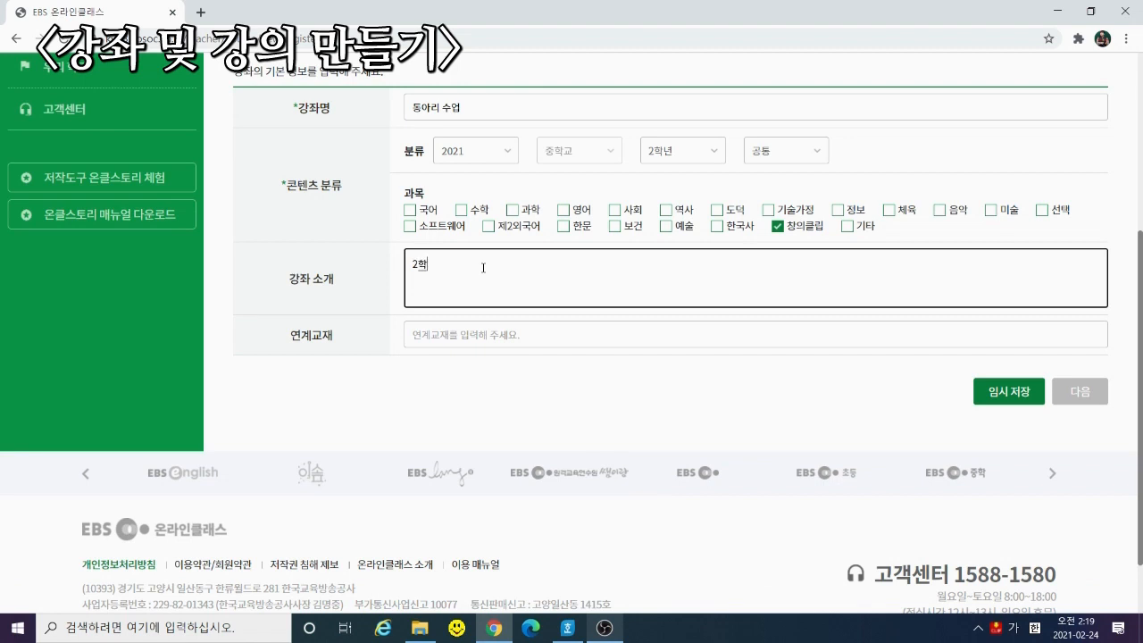
{"action": "type", "text": "2학년 동아리"}
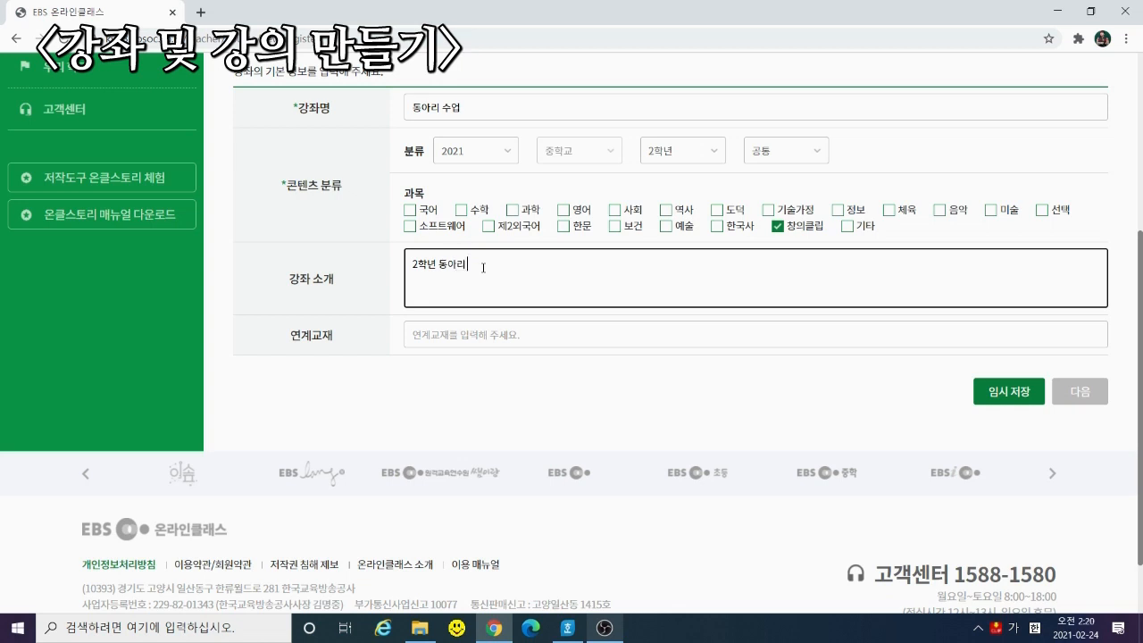
{"action": "type", "text": " 한국사반입니다."}
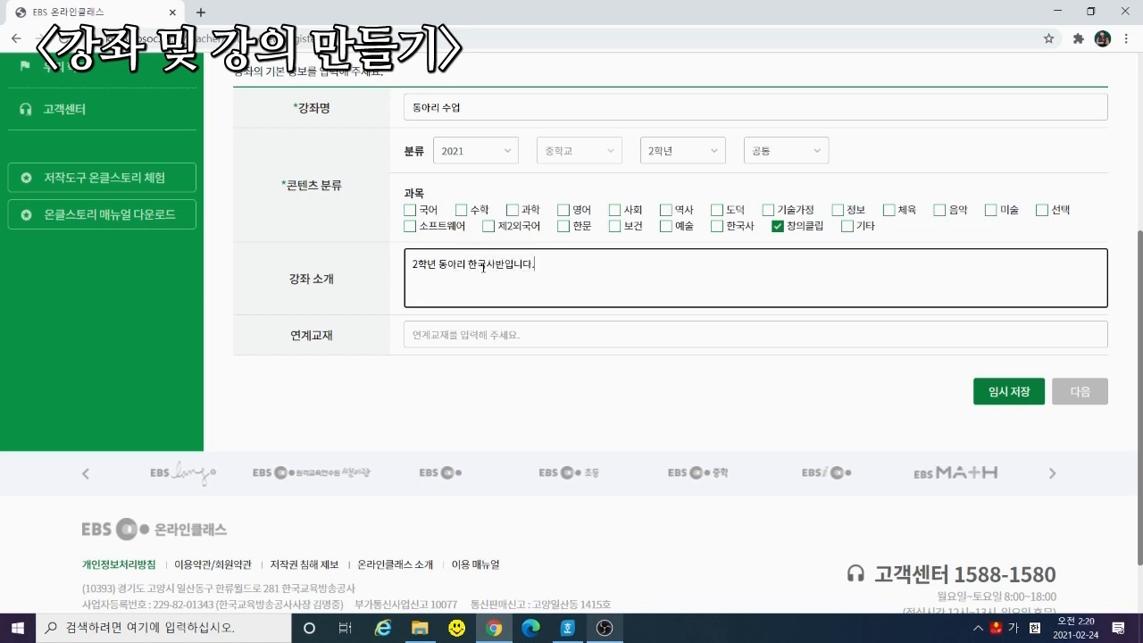
{"action": "left_click", "coordinate": [1018, 393]}
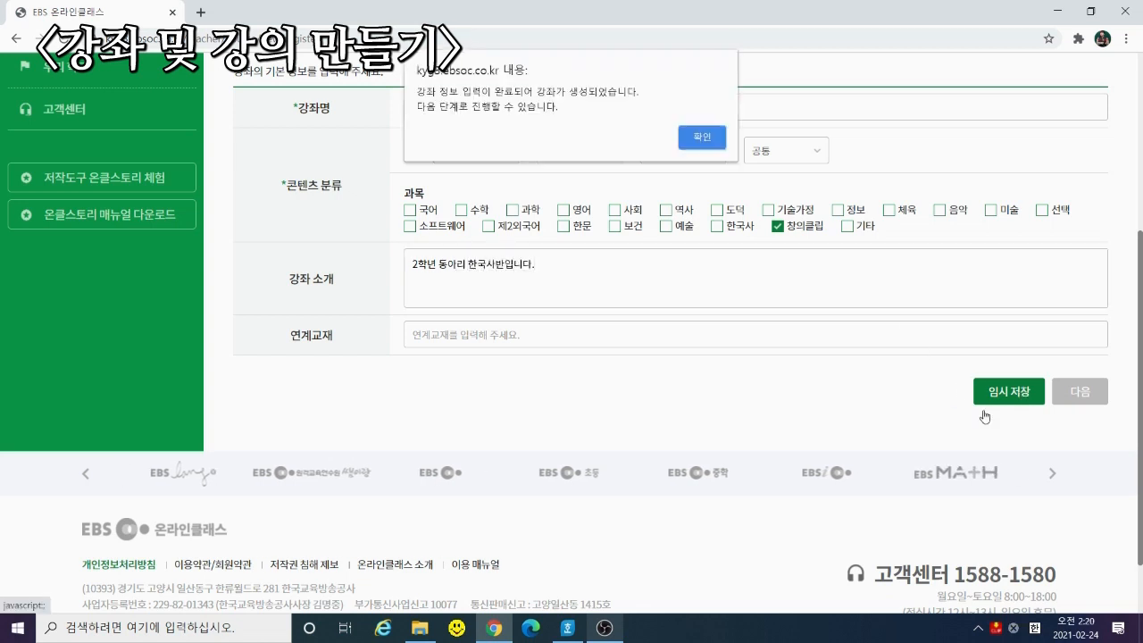
{"action": "left_click", "coordinate": [703, 143]}
Go to the lecture setup and add 7 lecture slots
{"action": "left_click", "coordinate": [1073, 396]}
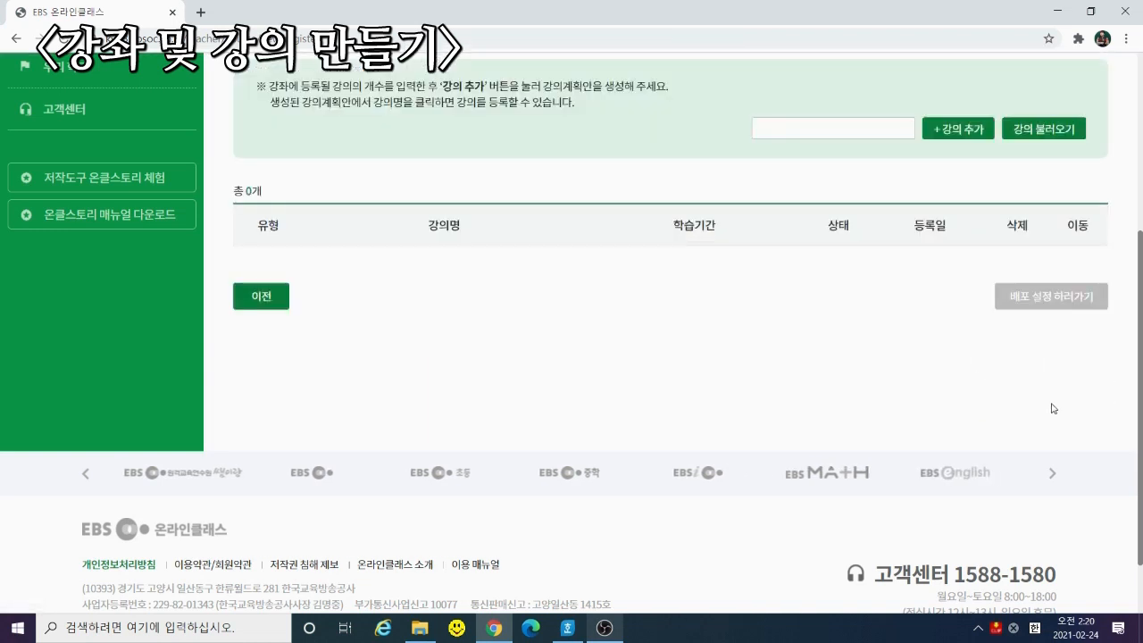
{"action": "scroll", "coordinate": [881, 271], "scroll_direction": "up", "scroll_amount": 3}
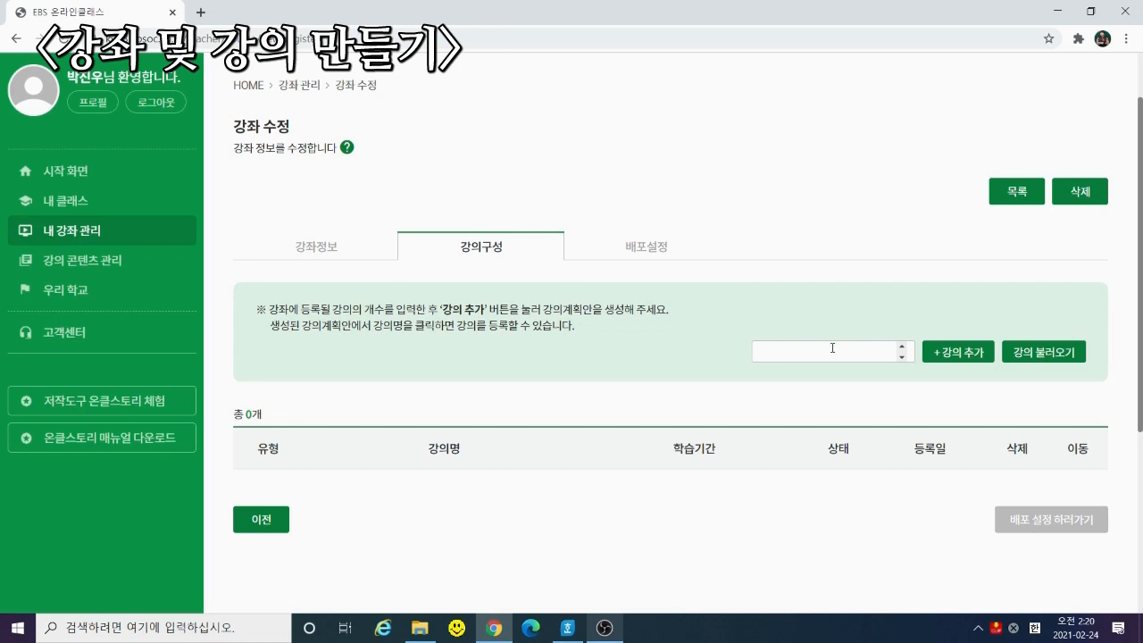
{"action": "left_click", "coordinate": [833, 347]}
{"action": "type", "text": "7"}
{"action": "left_click", "coordinate": [947, 357]}
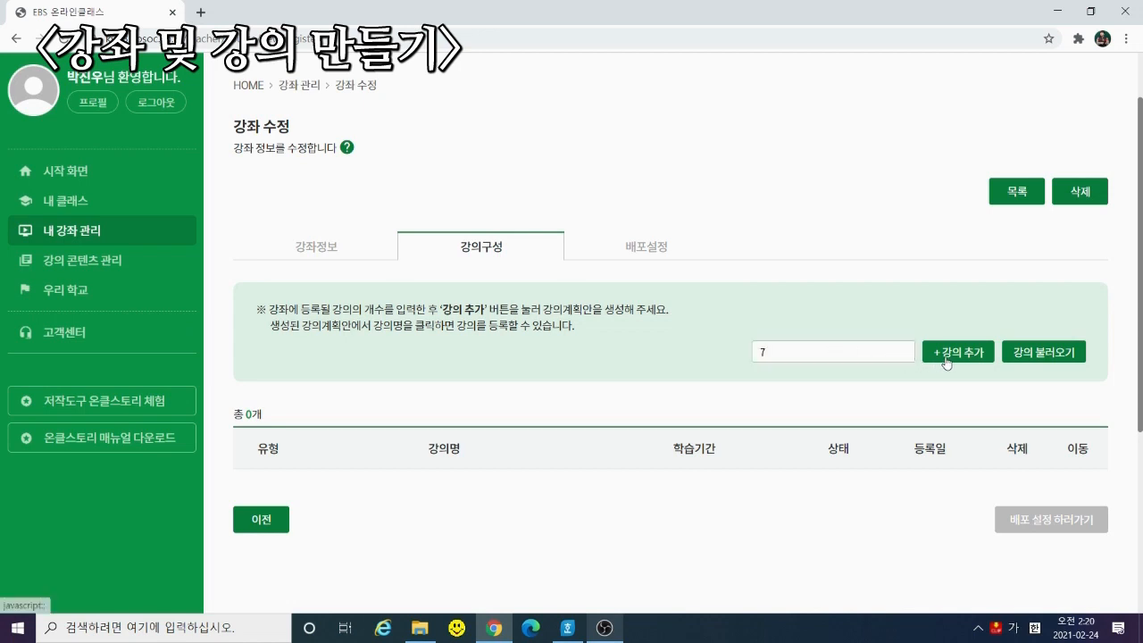
{"action": "left_click", "coordinate": [715, 138]}
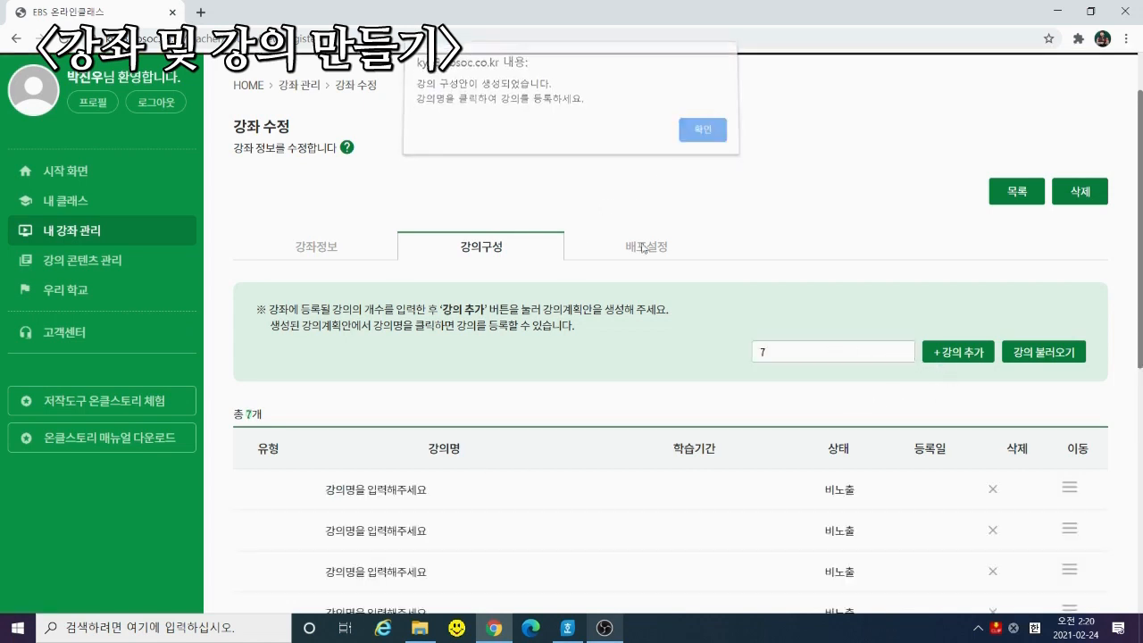
Open the first lecture and enter 1 as its lecture name
{"action": "left_click", "coordinate": [394, 491]}
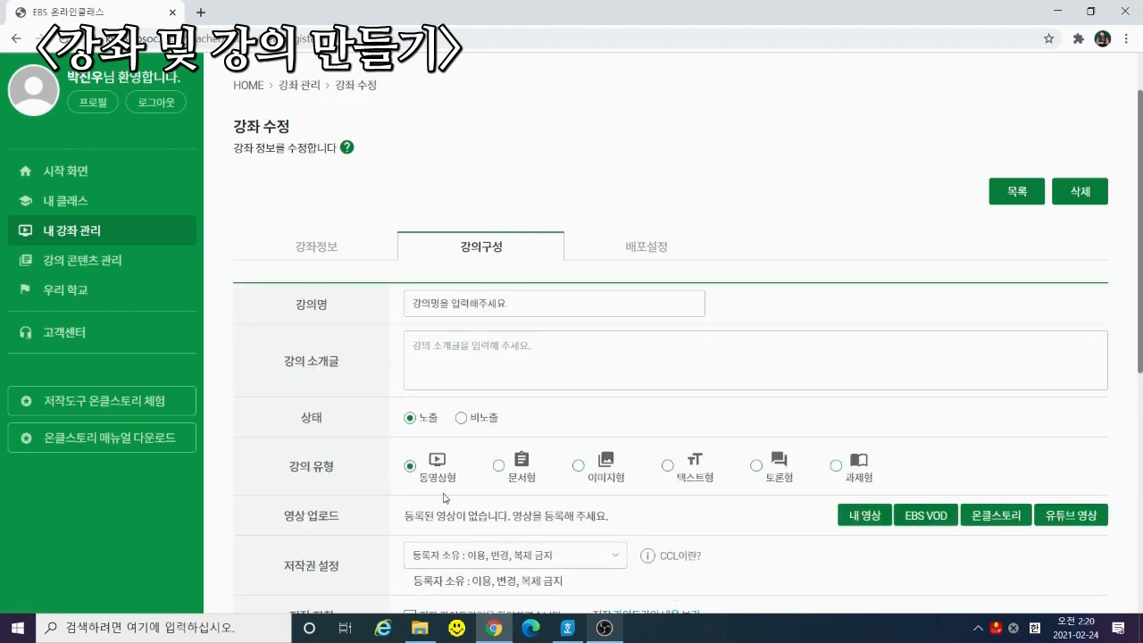
{"action": "left_click", "coordinate": [481, 304]}
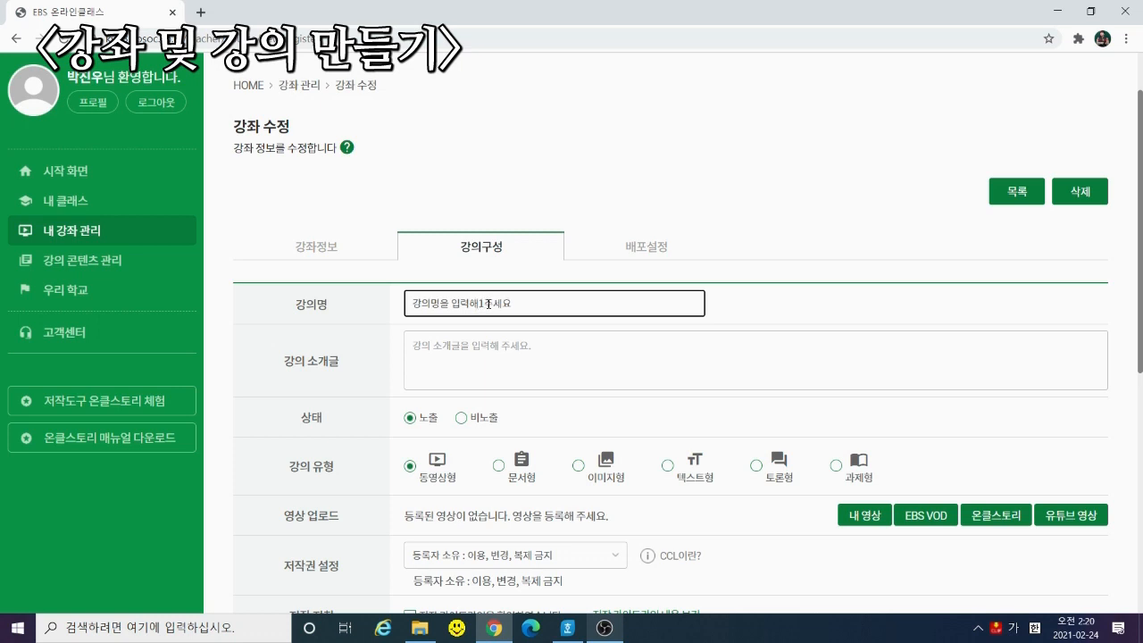
{"action": "type", "text": "1"}
{"action": "left_click", "coordinate": [470, 361]}
Enter 1 as the lecture introduction and give an own video title and description 123
{"action": "type", "text": "1"}
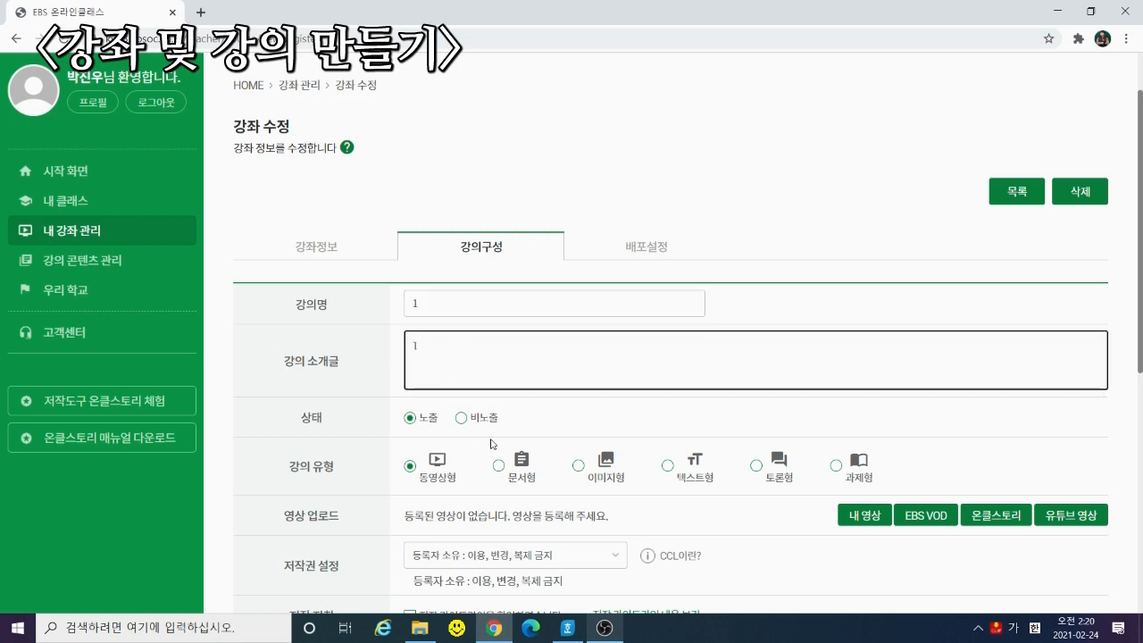
{"action": "left_click", "coordinate": [868, 518]}
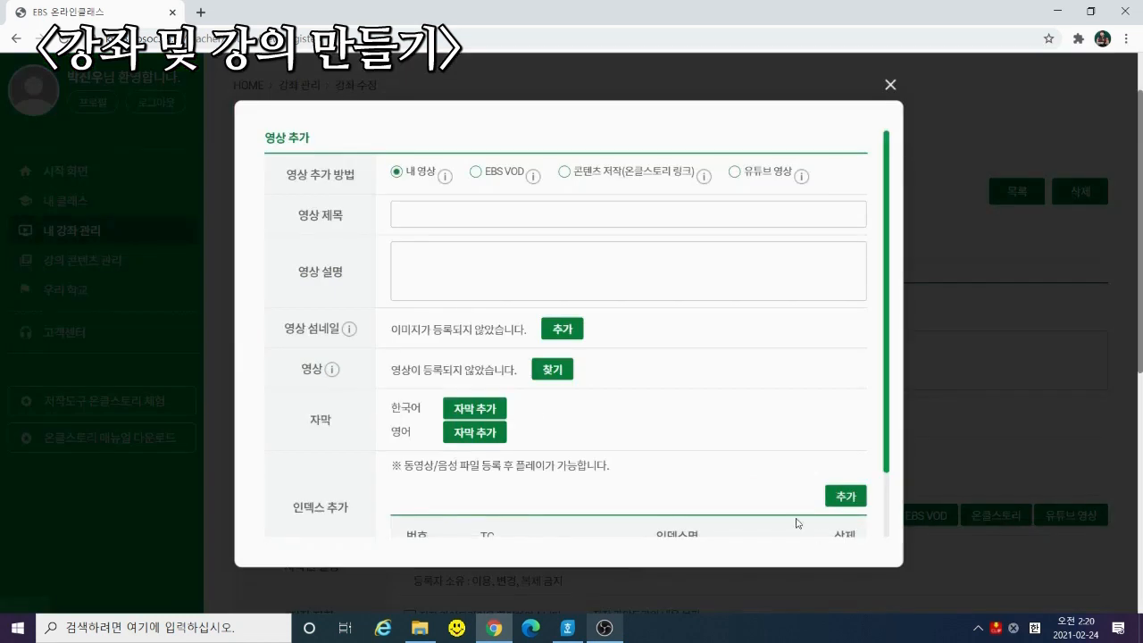
{"action": "left_click", "coordinate": [485, 217]}
{"action": "type", "text": "123"}
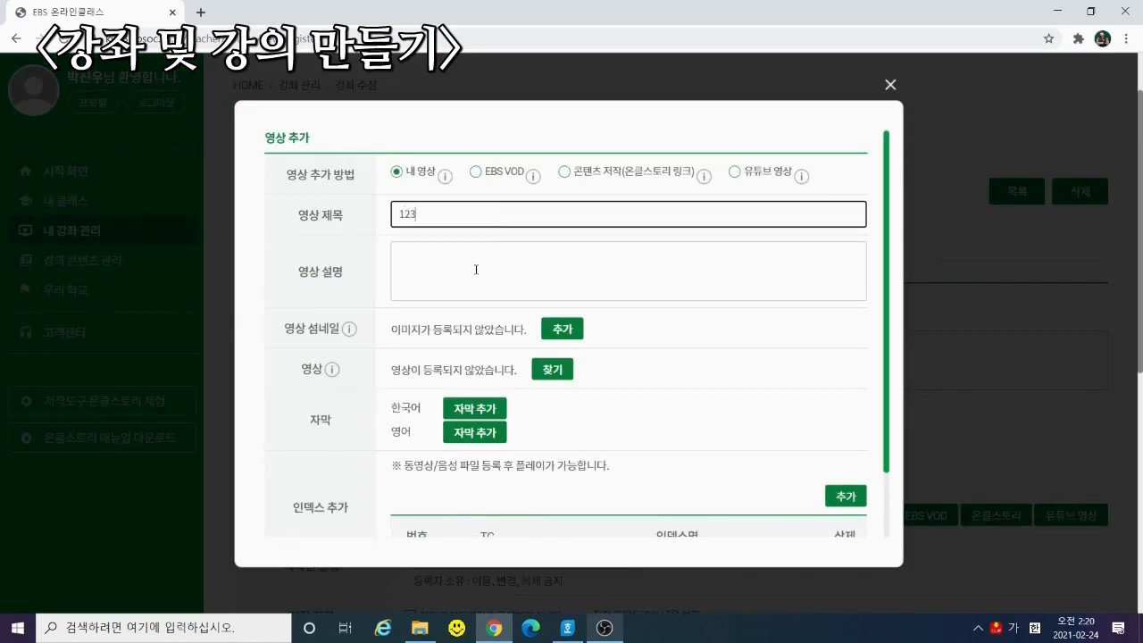
{"action": "left_click", "coordinate": [474, 267]}
{"action": "type", "text": "123"}
Upload 유튜브영상업로드.mp4 as the lecture video and register it
{"action": "left_click", "coordinate": [553, 375]}
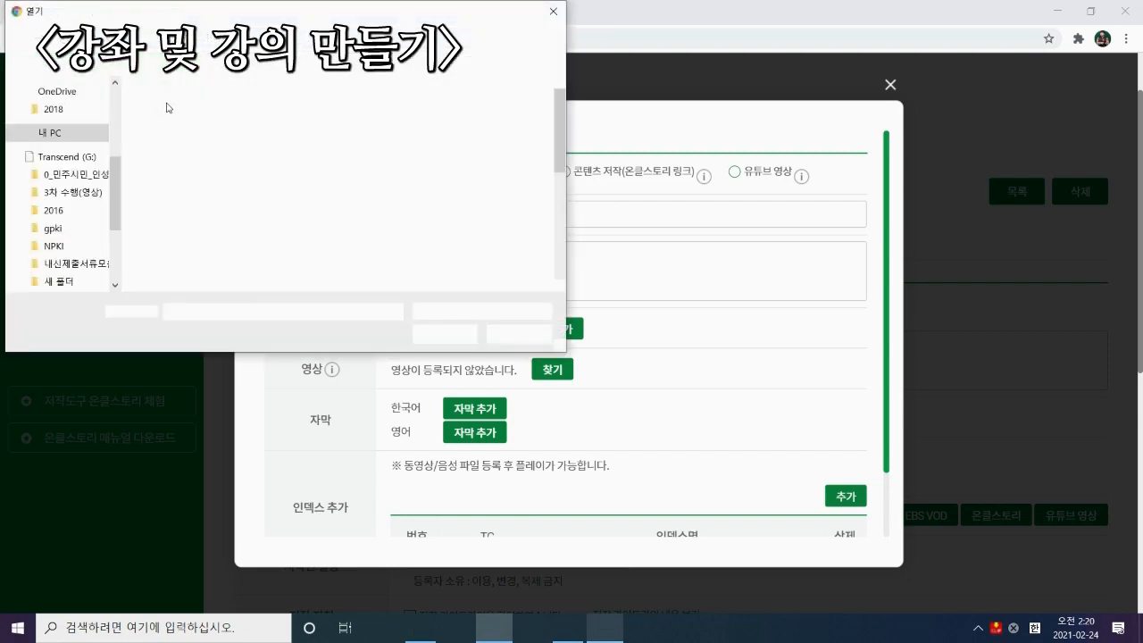
{"action": "left_click", "coordinate": [193, 127]}
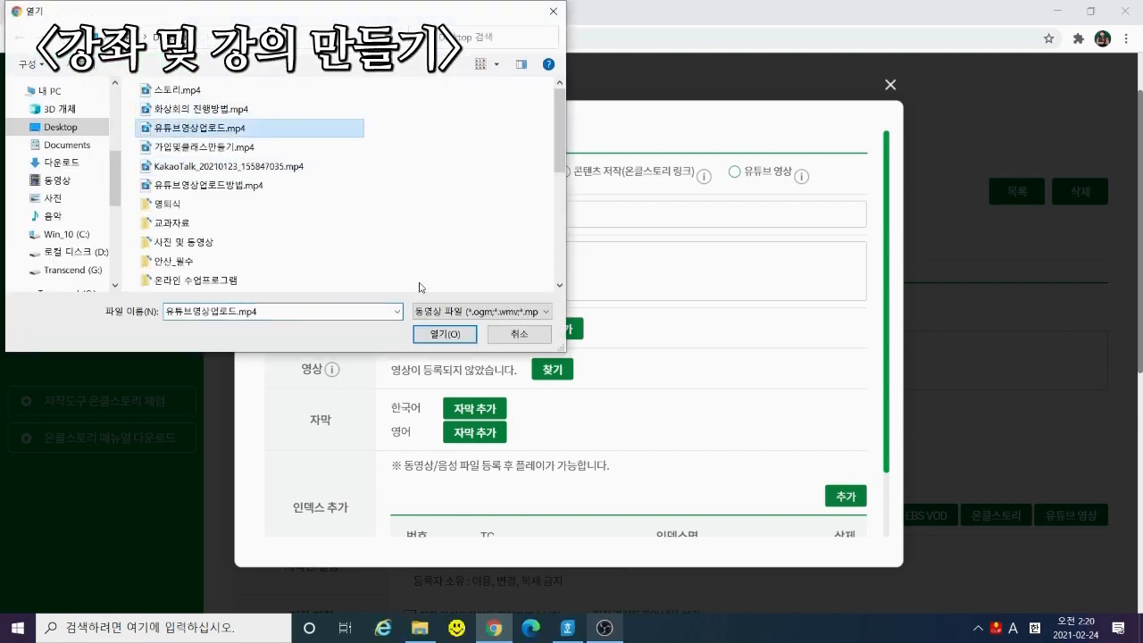
{"action": "double_click", "coordinate": [294, 136]}
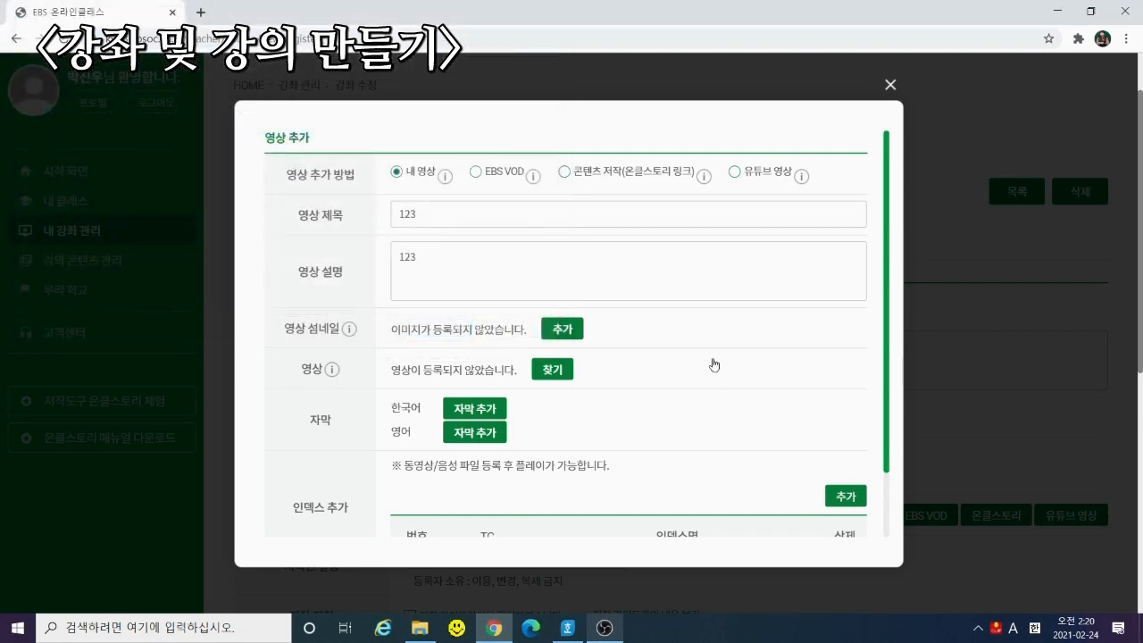
{"action": "scroll", "coordinate": [852, 434], "scroll_direction": "down", "scroll_amount": 1}
{"action": "scroll", "coordinate": [848, 464], "scroll_direction": "down", "scroll_amount": 2}
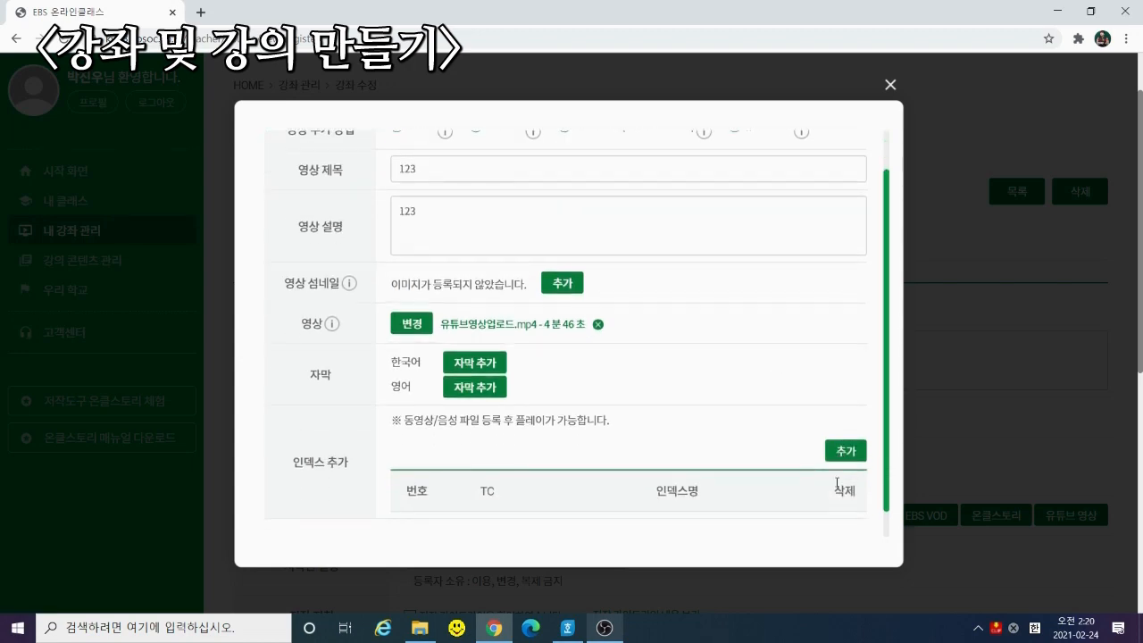
{"action": "left_click", "coordinate": [843, 531]}
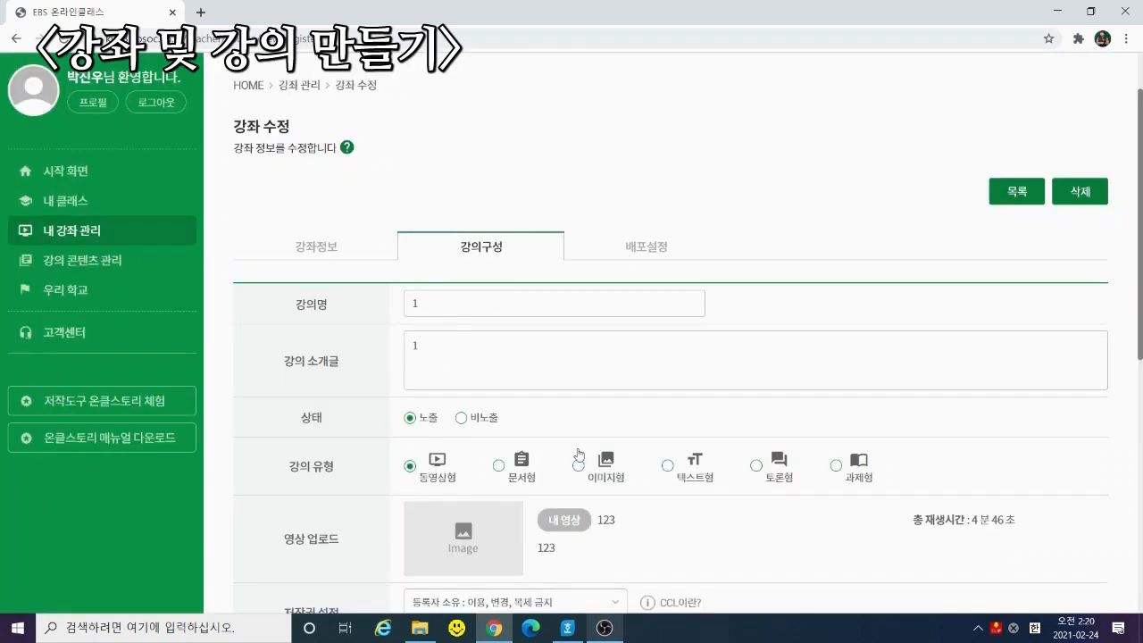
Accept the authoring guidelines and create lecture 1
{"action": "scroll", "coordinate": [582, 451], "scroll_direction": "down", "scroll_amount": 5}
{"action": "left_click", "coordinate": [411, 216]}
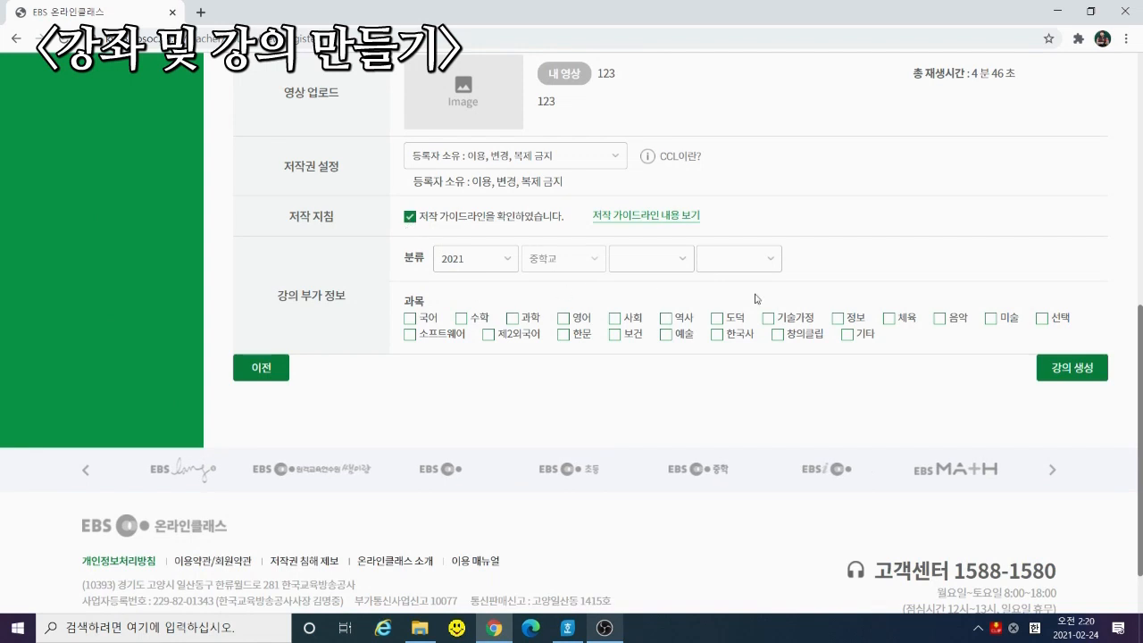
{"action": "left_click", "coordinate": [1072, 368]}
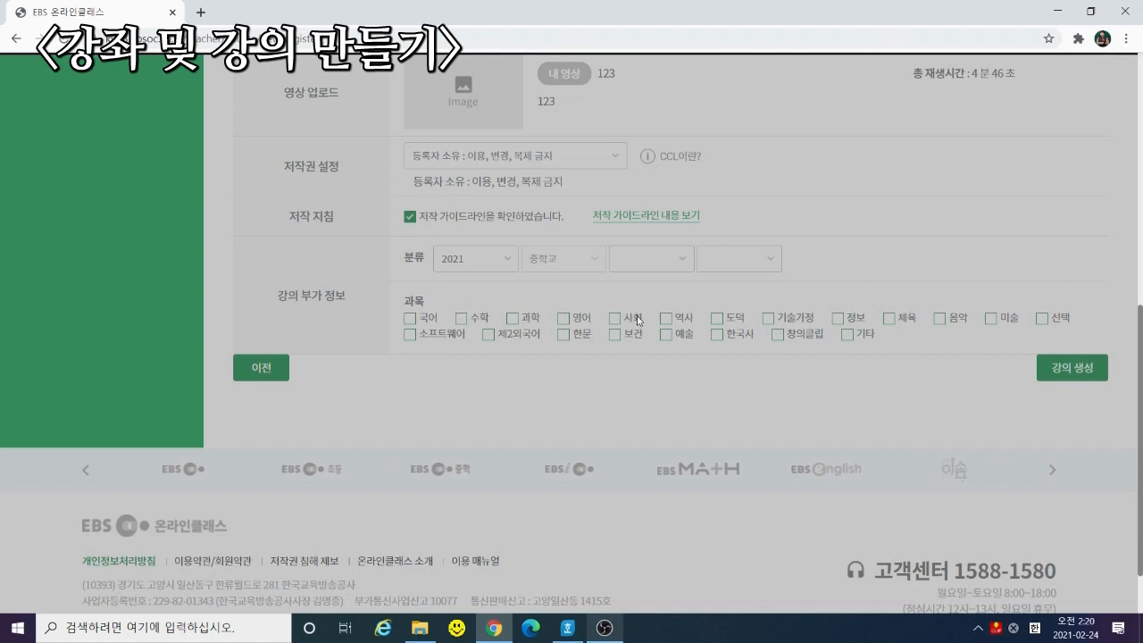
{"action": "left_click", "coordinate": [685, 124]}
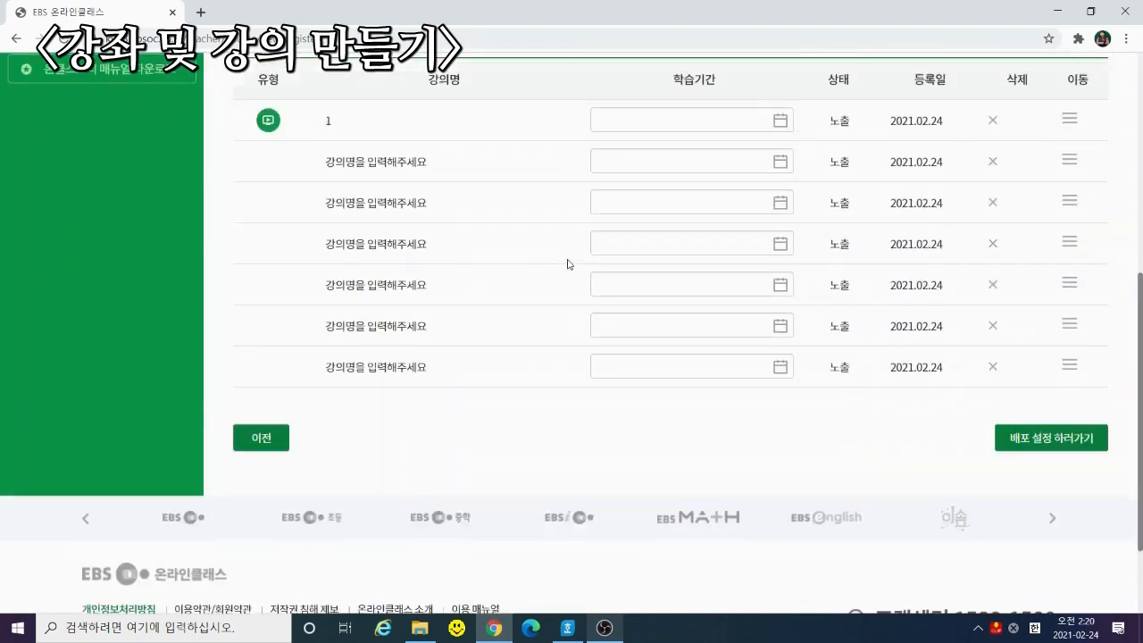
Open the second lecture and search EBS VOD for 1학년 '고국어', then close that window
{"action": "scroll", "coordinate": [570, 264], "scroll_direction": "up", "scroll_amount": 2}
{"action": "left_click", "coordinate": [353, 312]}
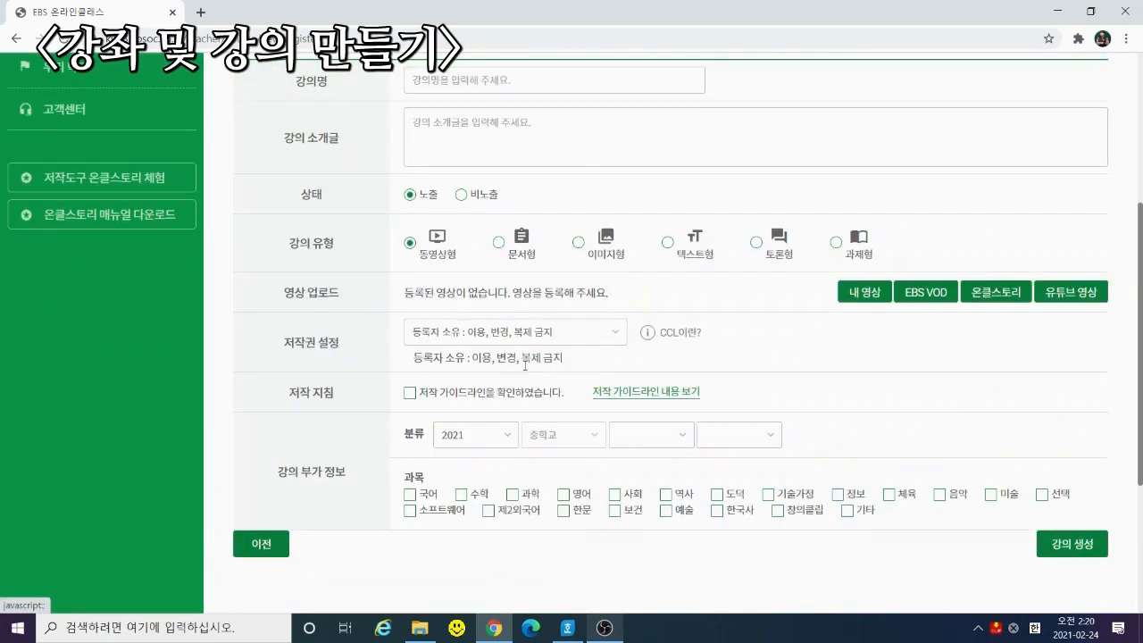
{"action": "left_click", "coordinate": [925, 303]}
{"action": "left_click", "coordinate": [475, 255]}
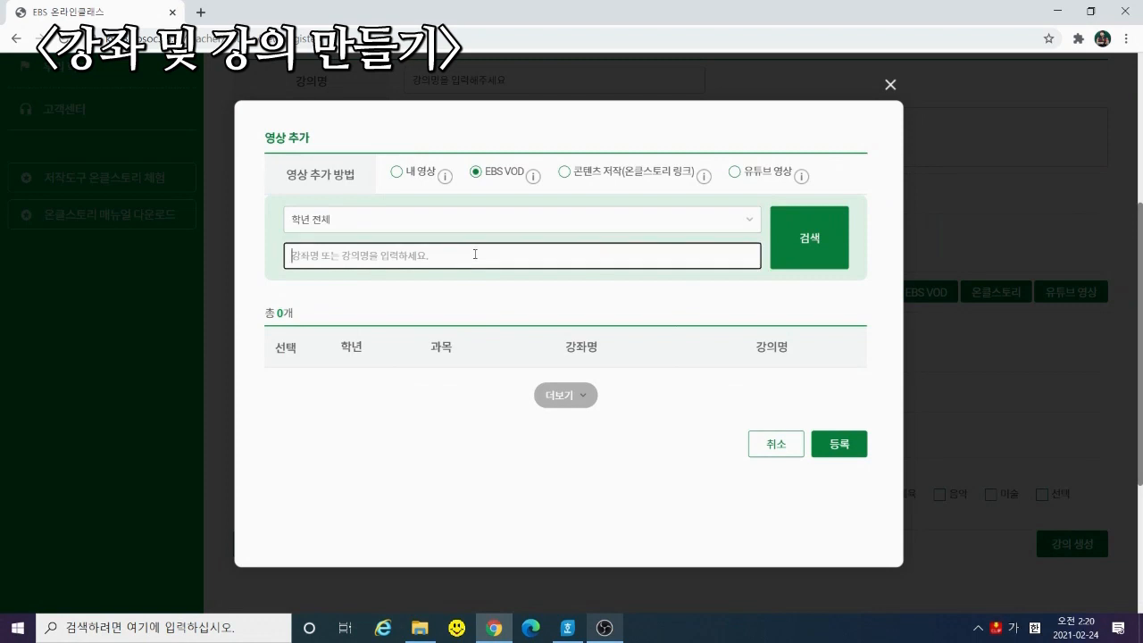
{"action": "left_click", "coordinate": [741, 227]}
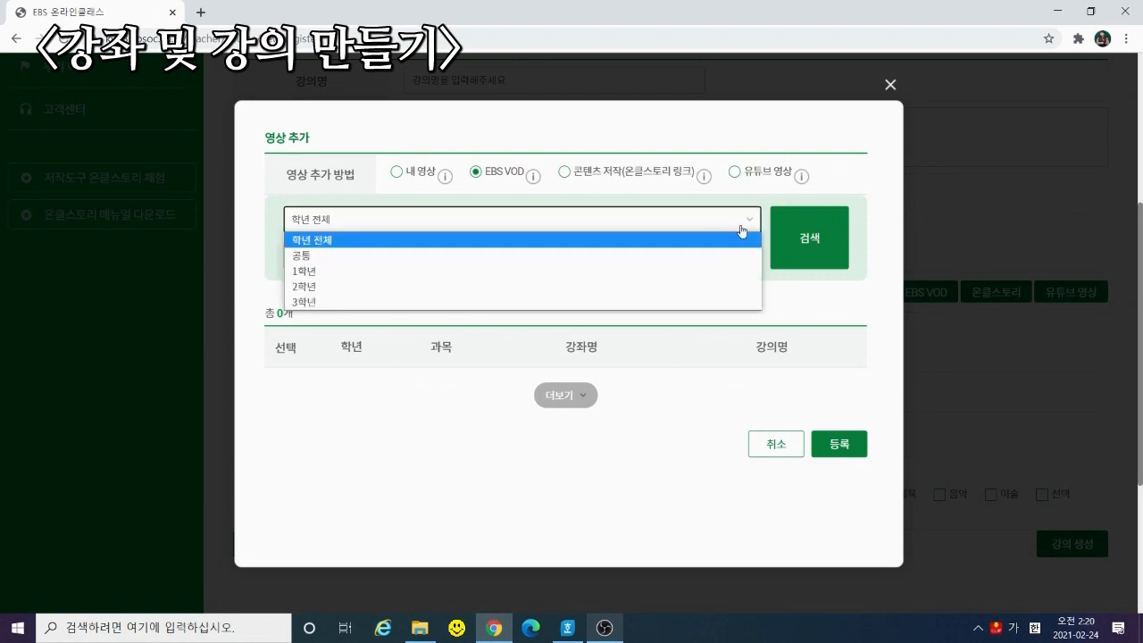
{"action": "left_click", "coordinate": [582, 269]}
{"action": "left_click", "coordinate": [632, 256]}
{"action": "type", "text": "고"}
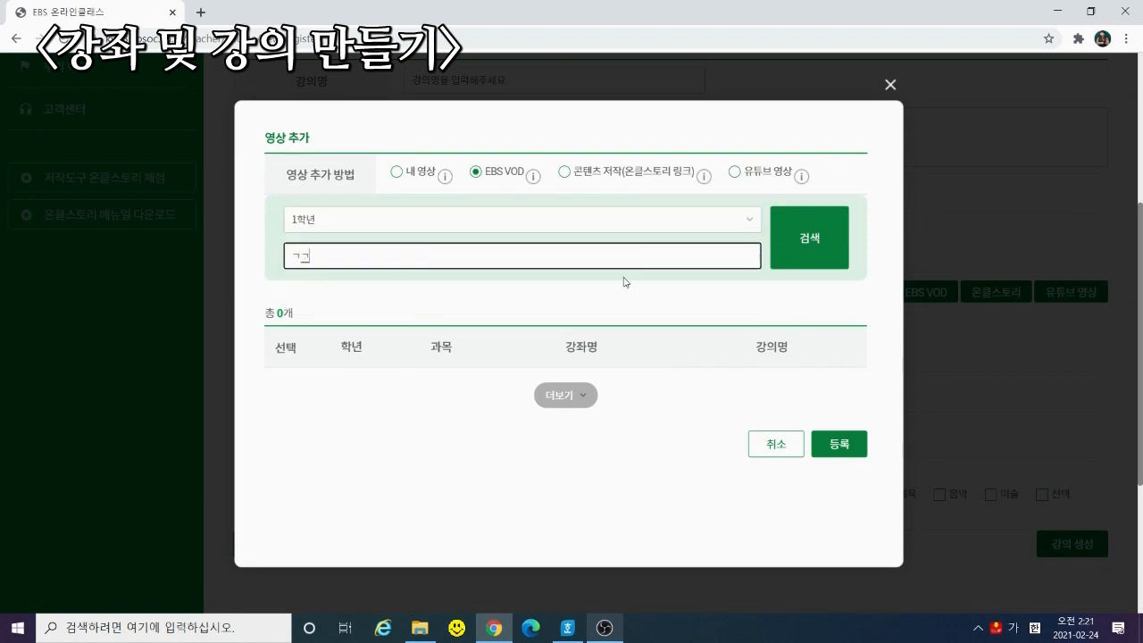
{"action": "type", "text": "국어"}
{"action": "left_click", "coordinate": [833, 259]}
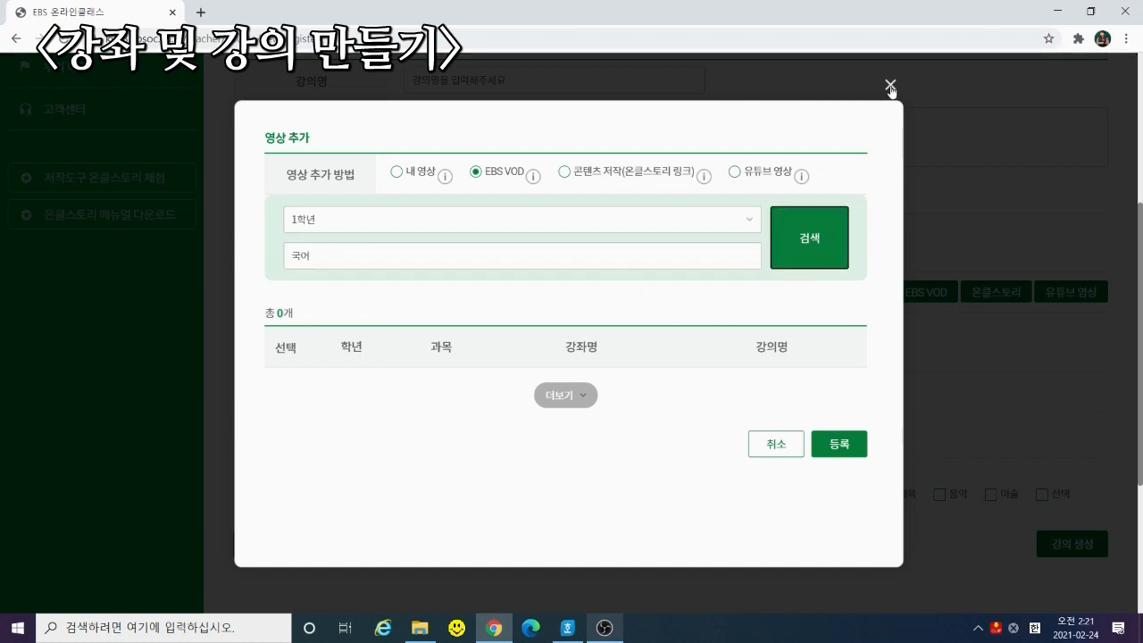
{"action": "left_click", "coordinate": [891, 87]}
Paste the iframe embed code as an 온클스토리 link and register it as the video
{"action": "left_click", "coordinate": [994, 295]}
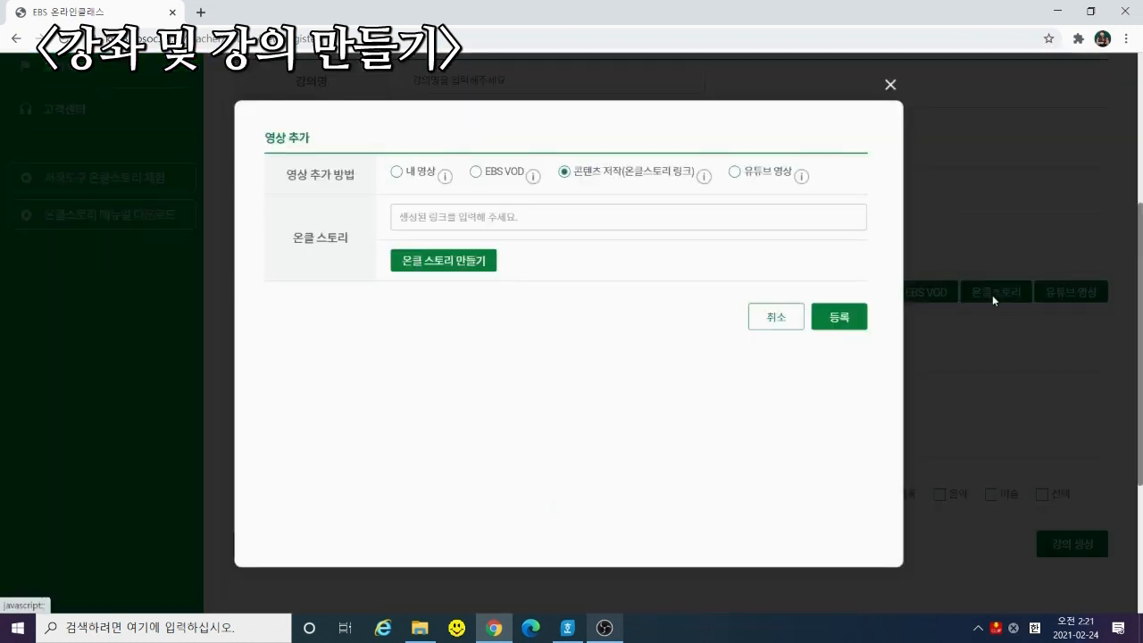
{"action": "left_click", "coordinate": [500, 223]}
{"action": "left_click", "coordinate": [767, 178]}
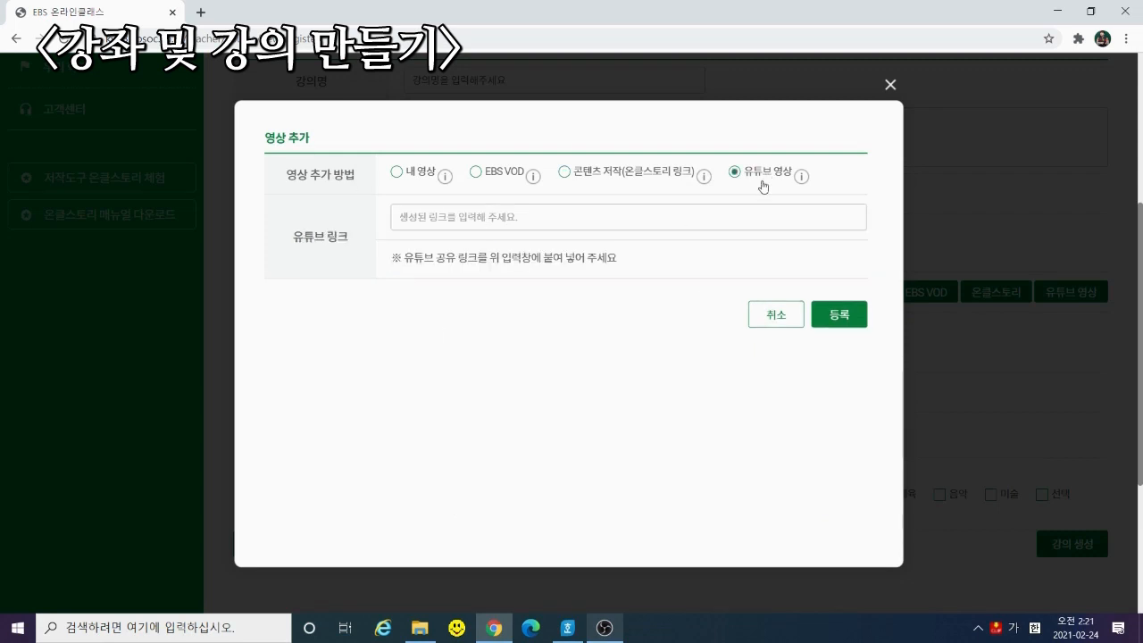
{"action": "left_click", "coordinate": [559, 217]}
{"action": "type", "text": "=\"player\" src=\"https://mplayer.ebsoc.co.kr/WSF7beSaB8\" style=\"width:100%; height:100%;\" ></iframe>"}
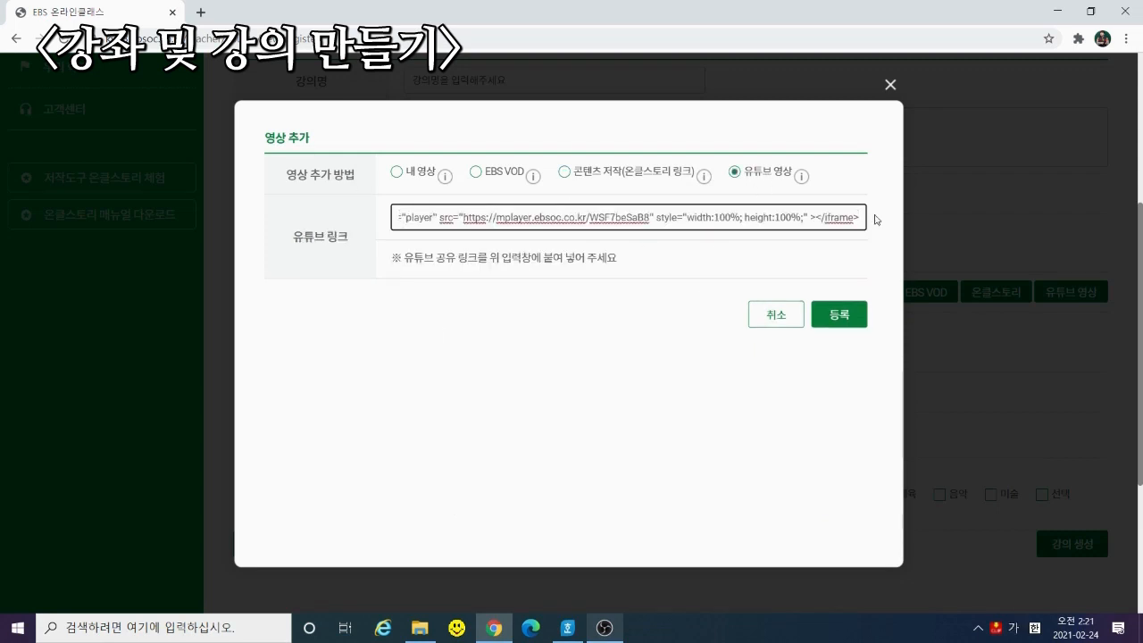
{"action": "left_click", "coordinate": [650, 178]}
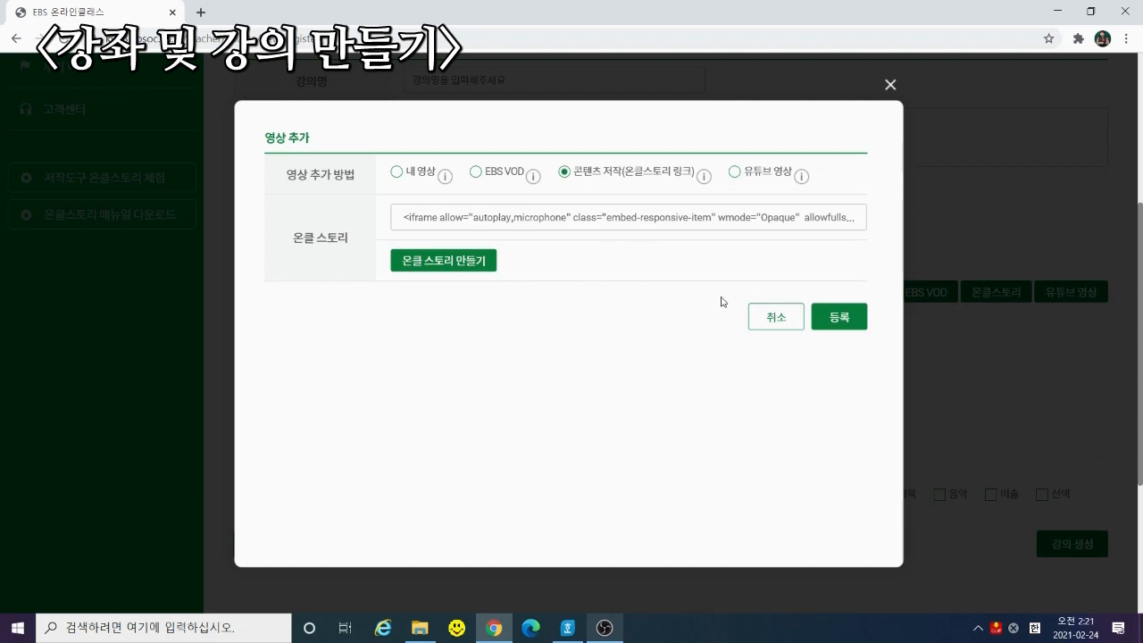
{"action": "left_click", "coordinate": [840, 317]}
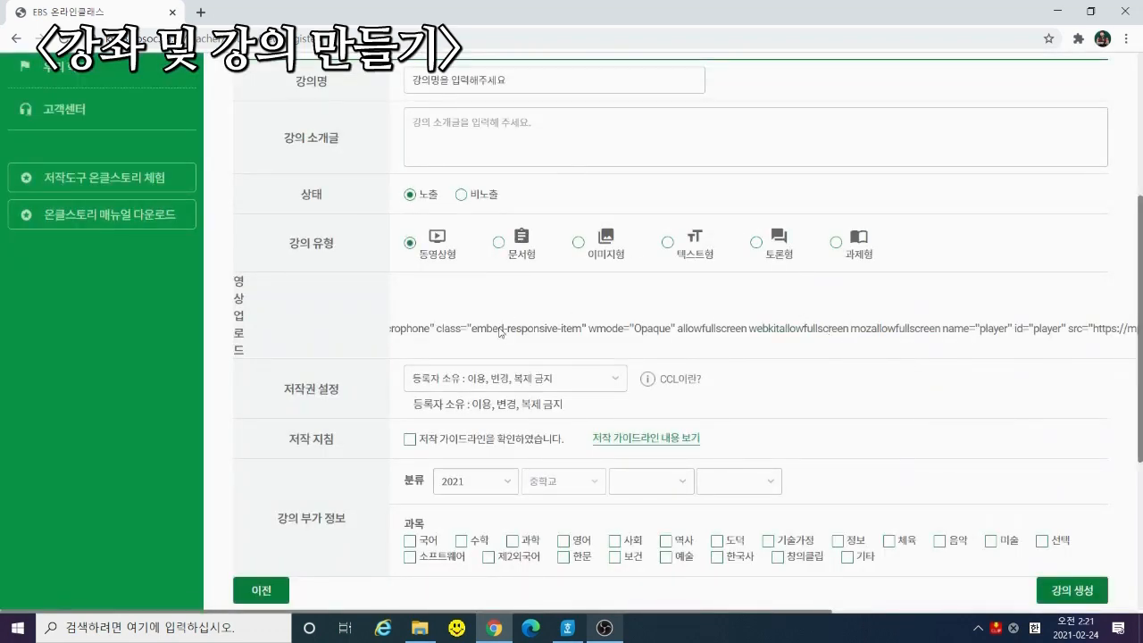
{"action": "scroll", "coordinate": [1054, 454], "scroll_direction": "down", "scroll_amount": 3}
{"action": "scroll", "coordinate": [525, 343], "scroll_direction": "up", "scroll_amount": 4}
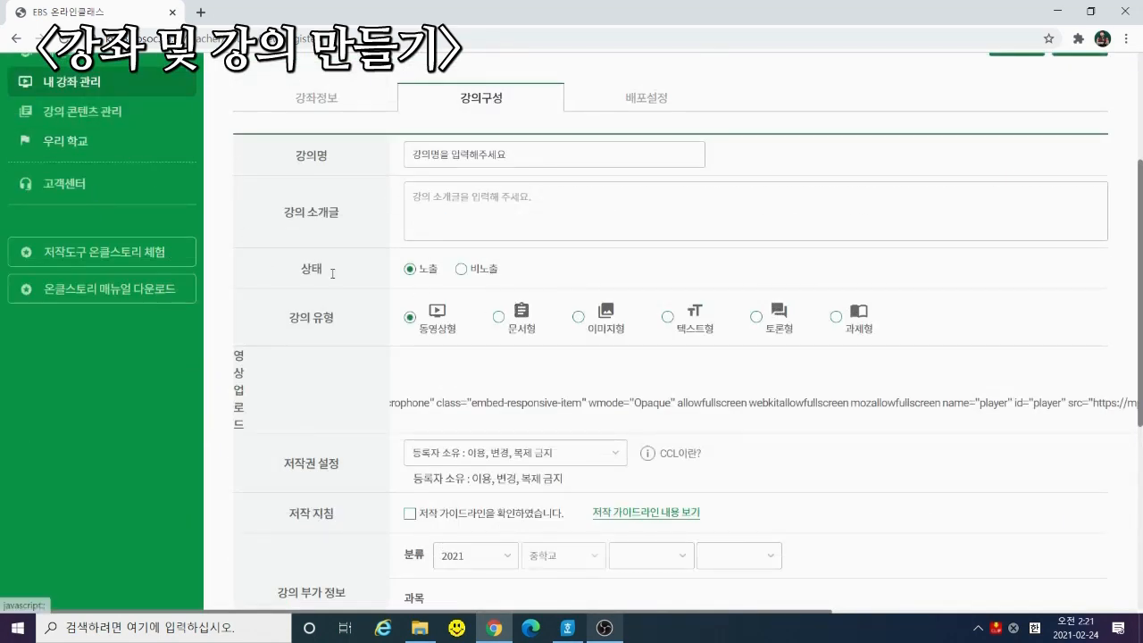
Return to the course list, reopen 동아리 수업, and open the second lecture
{"action": "left_click", "coordinate": [15, 39]}
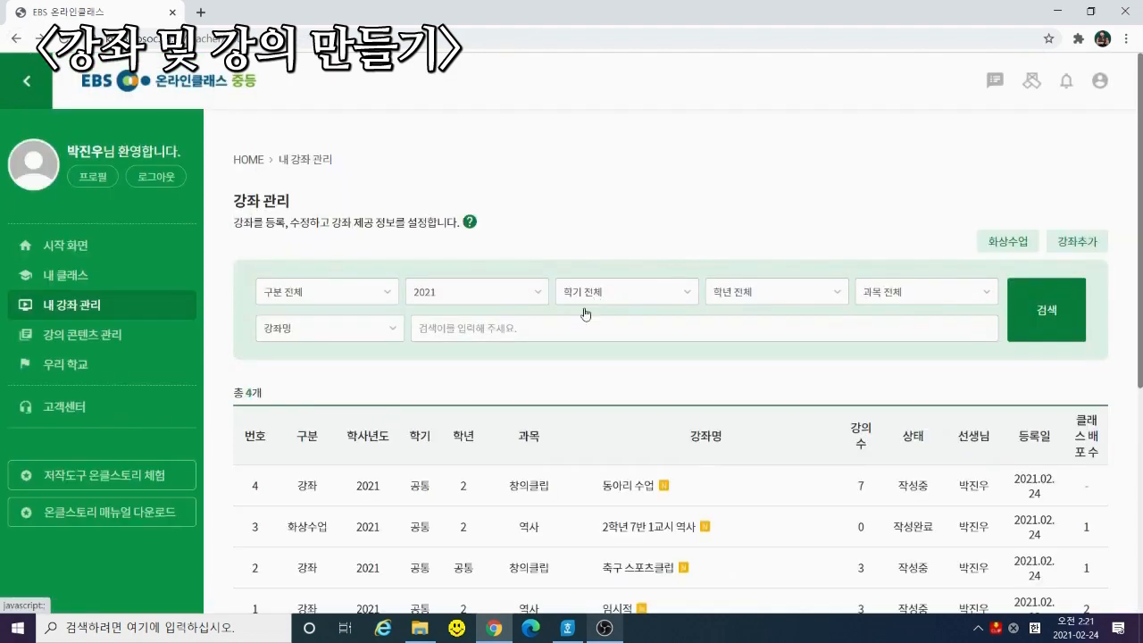
{"action": "left_click", "coordinate": [636, 487]}
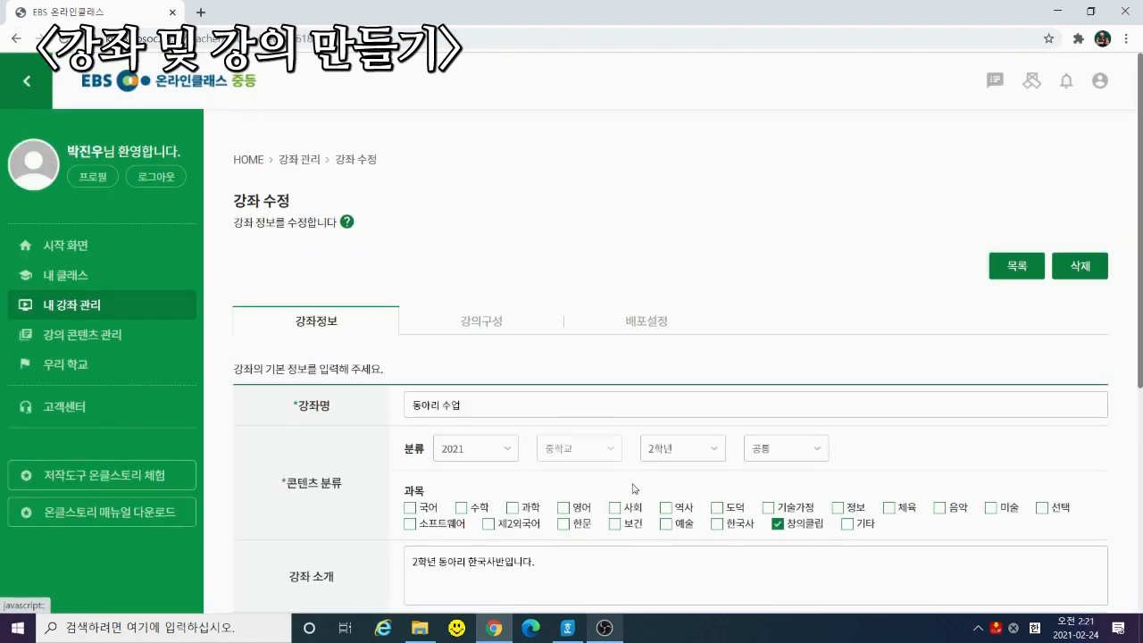
{"action": "scroll", "coordinate": [893, 402], "scroll_direction": "down", "scroll_amount": 3}
{"action": "left_click", "coordinate": [1083, 468]}
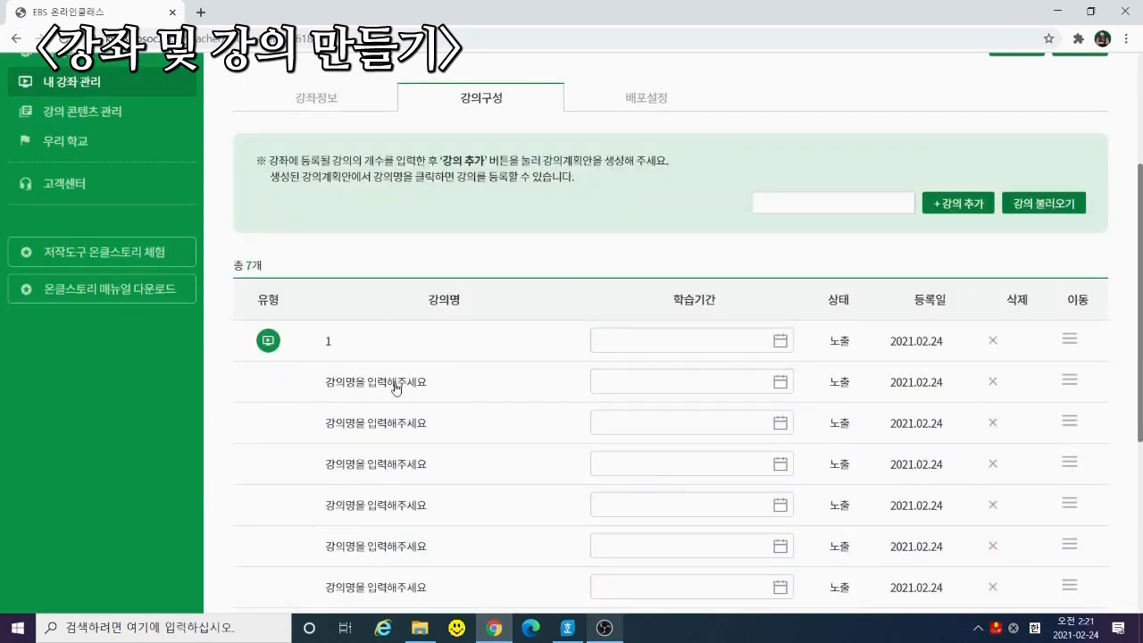
{"action": "left_click", "coordinate": [394, 384]}
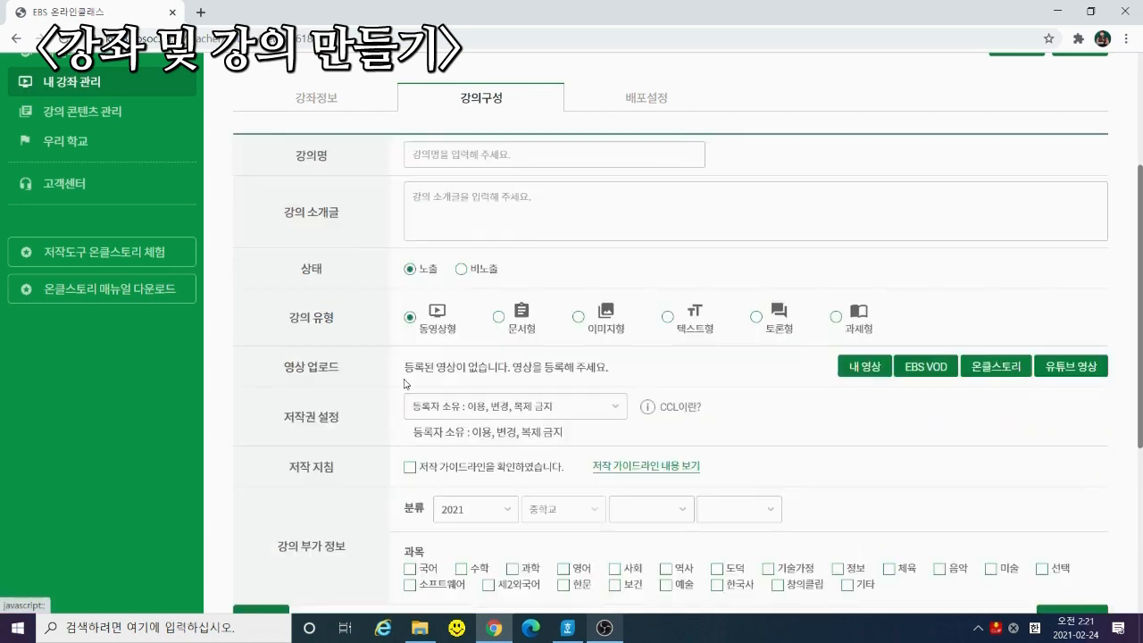
Make it 문서형 with 2021학년도 중앙중 1학기 00과 평가계획.hwp attached and create it
{"action": "left_click", "coordinate": [498, 318]}
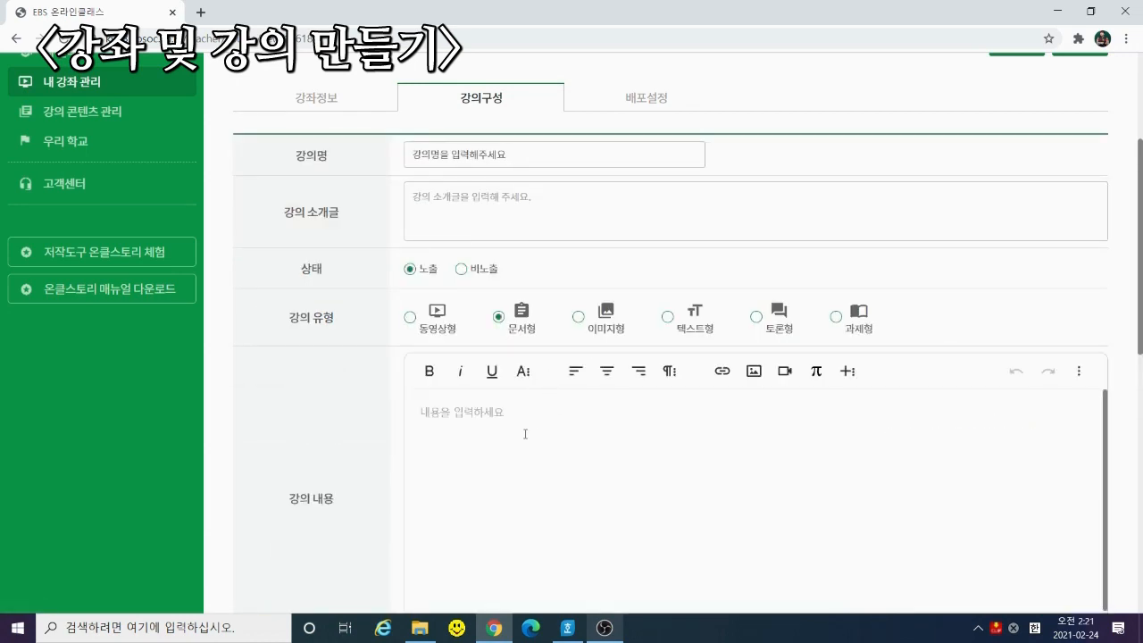
{"action": "left_click", "coordinate": [525, 435]}
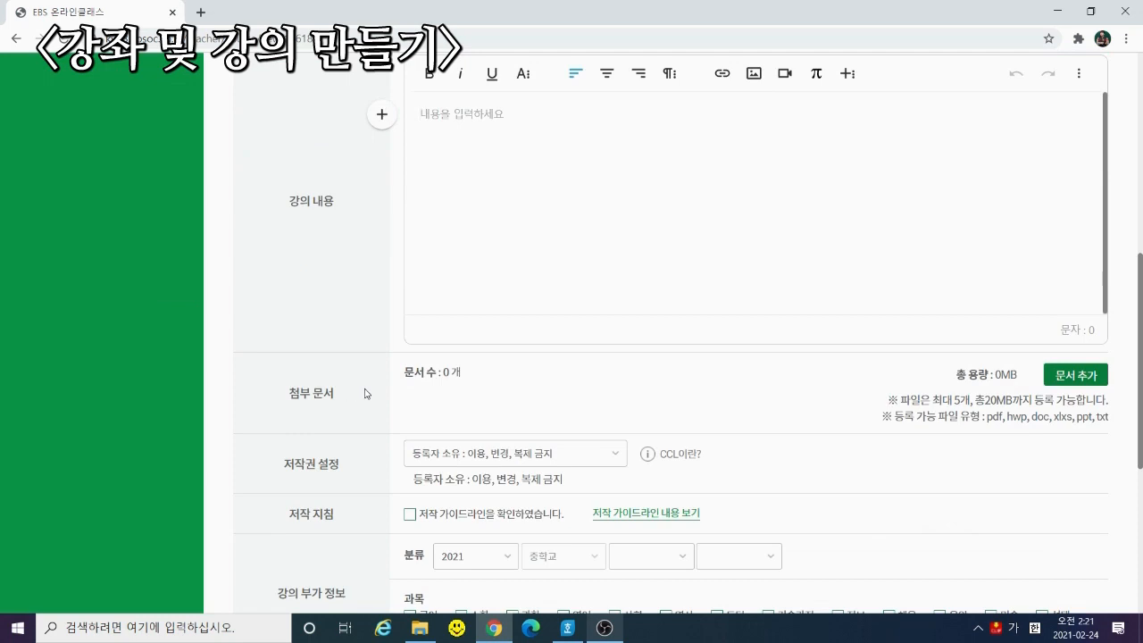
{"action": "left_click", "coordinate": [1088, 376]}
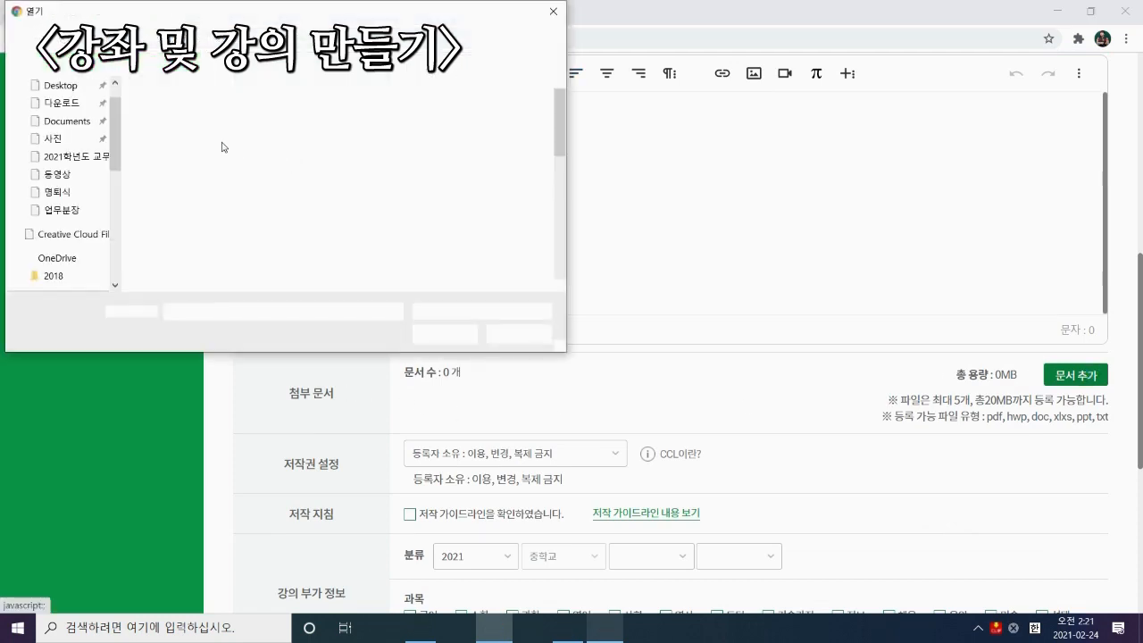
{"action": "double_click", "coordinate": [220, 134]}
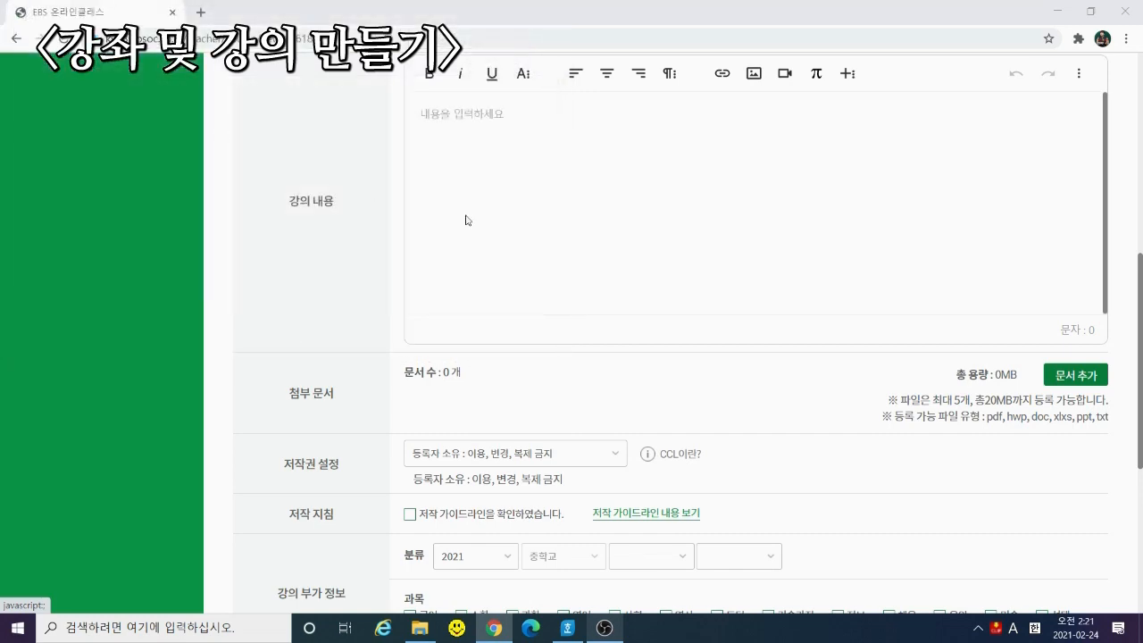
{"action": "scroll", "coordinate": [465, 361], "scroll_direction": "up", "scroll_amount": 3}
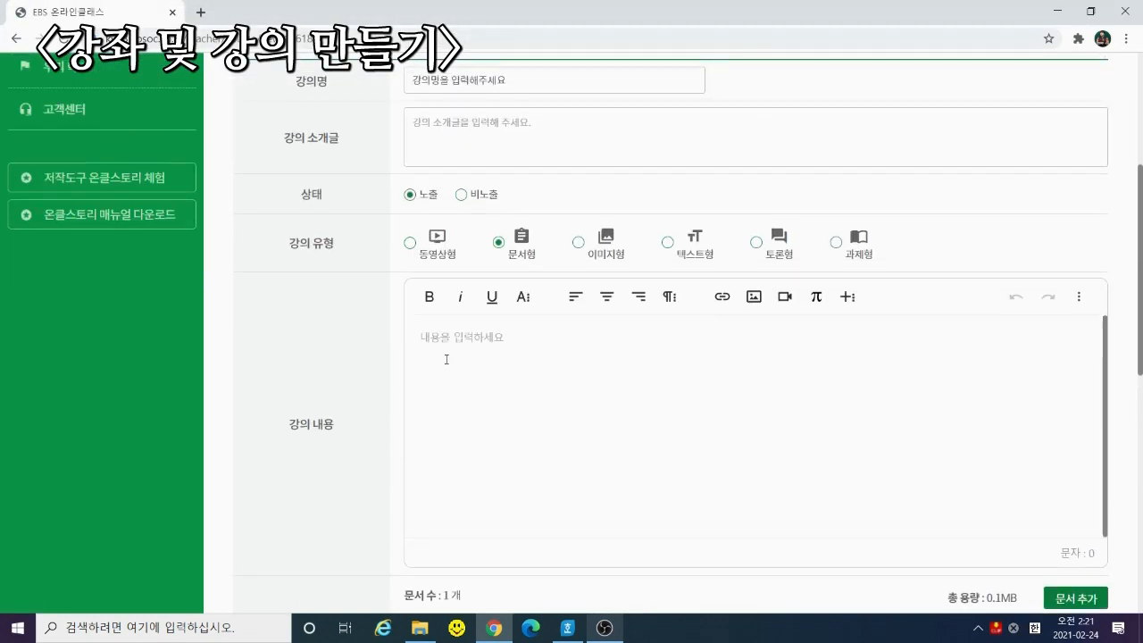
{"action": "scroll", "coordinate": [446, 375], "scroll_direction": "down", "scroll_amount": 5}
{"action": "left_click", "coordinate": [411, 400]}
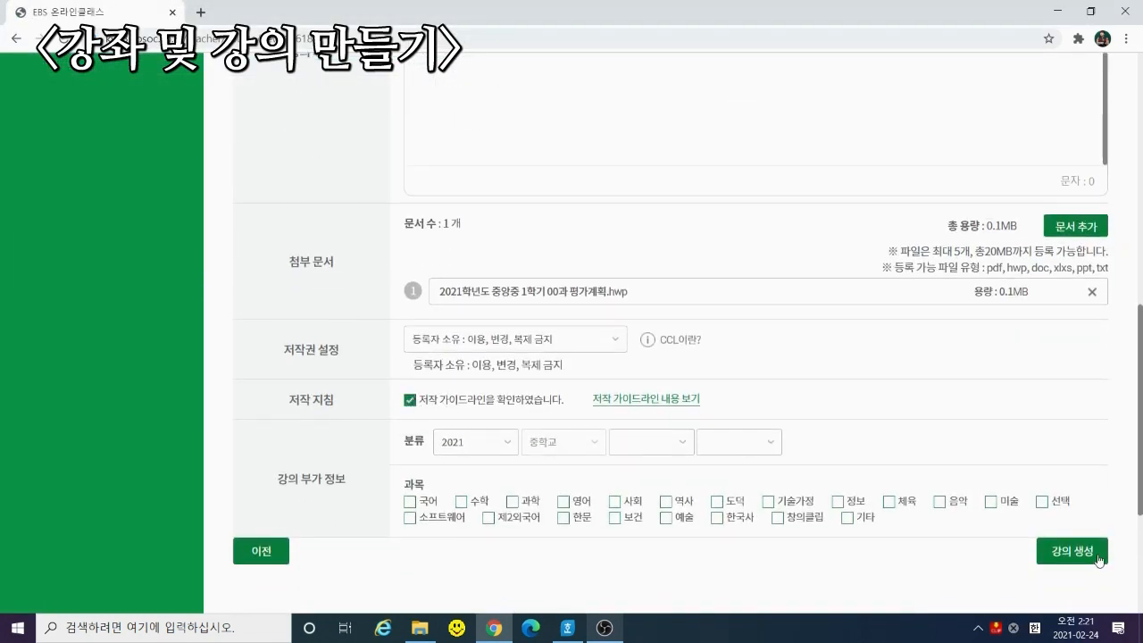
{"action": "left_click", "coordinate": [1099, 560]}
{"action": "key", "text": "Return"}
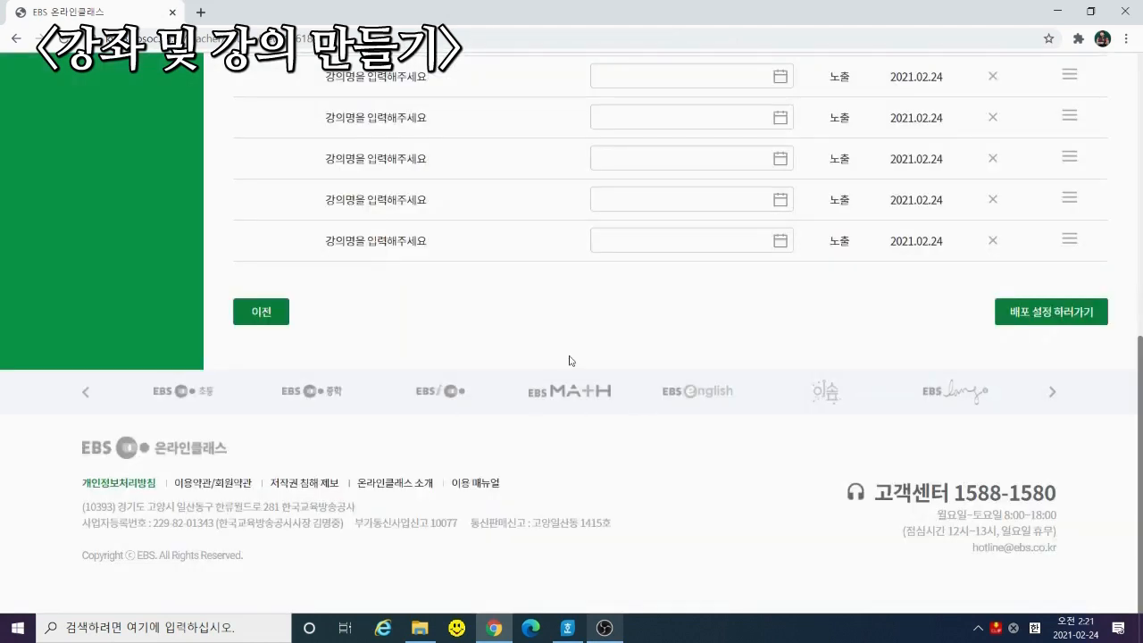
{"action": "scroll", "coordinate": [570, 361], "scroll_direction": "up", "scroll_amount": 3}
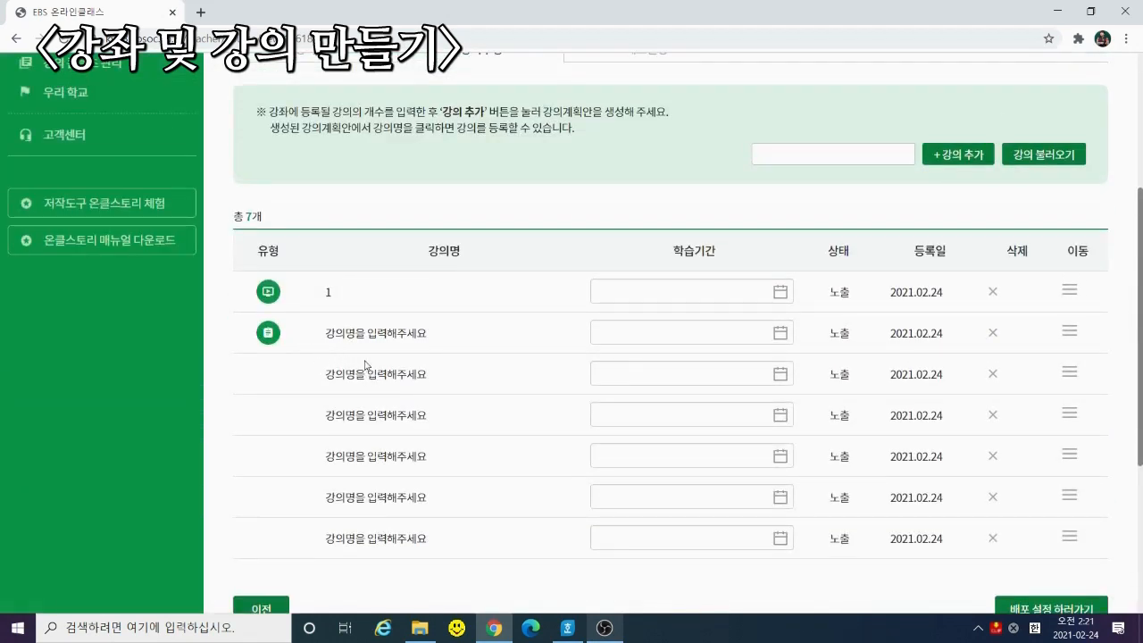
Make the third lecture 이미지형 and upload 2.PNG as its image
{"action": "left_click", "coordinate": [365, 365]}
{"action": "left_click", "coordinate": [579, 267]}
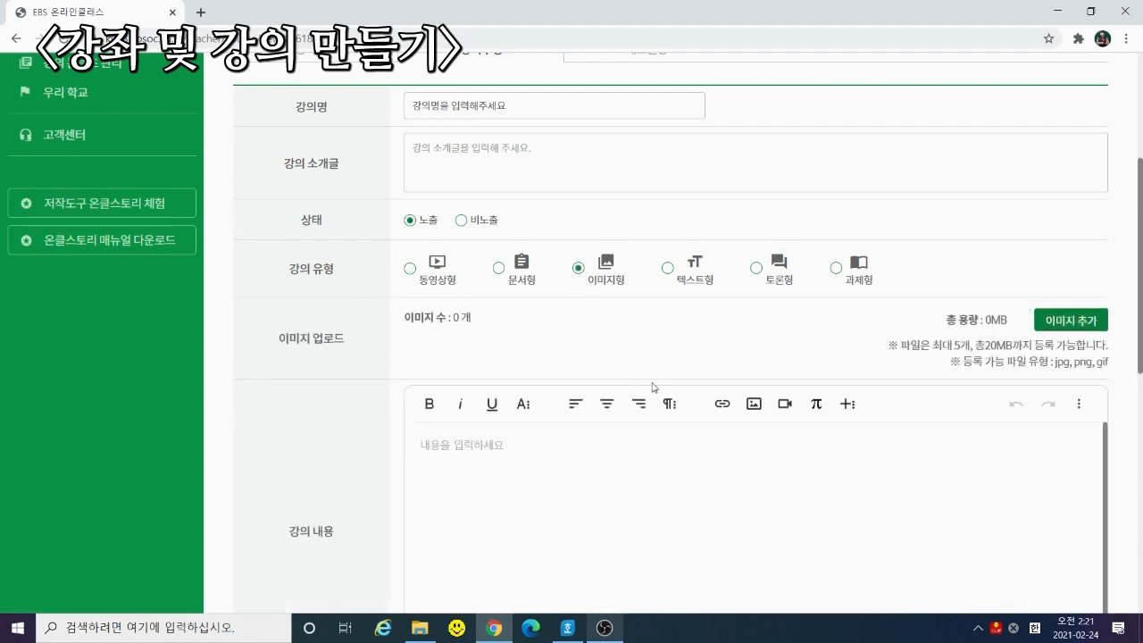
{"action": "scroll", "coordinate": [936, 397], "scroll_direction": "down", "scroll_amount": 4}
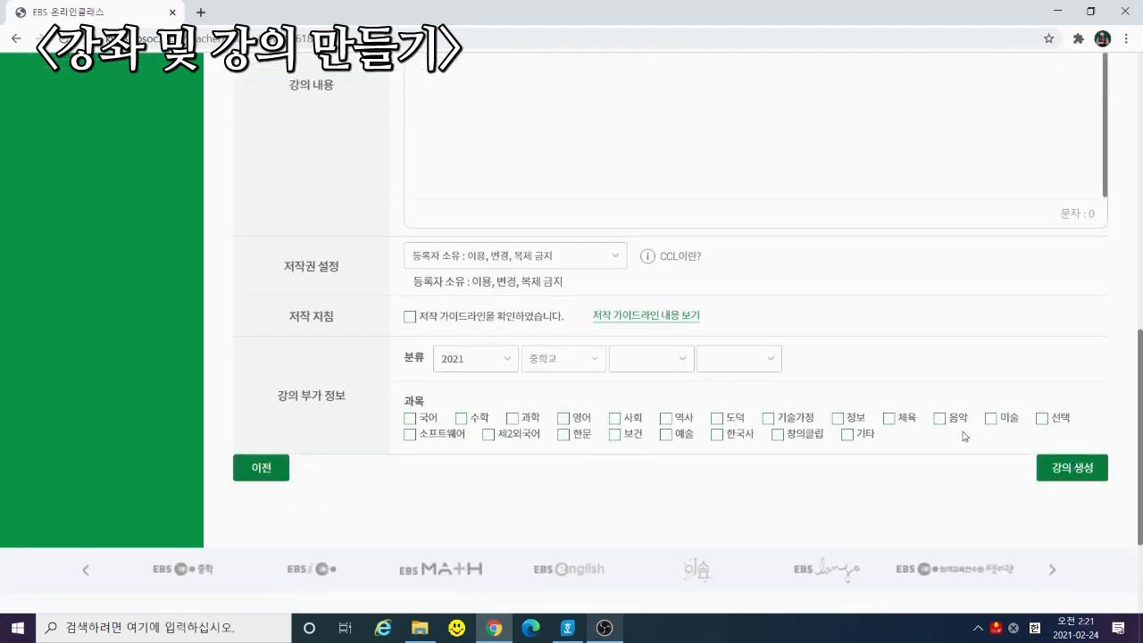
{"action": "scroll", "coordinate": [921, 368], "scroll_direction": "up", "scroll_amount": 1}
{"action": "scroll", "coordinate": [894, 376], "scroll_direction": "up", "scroll_amount": 2}
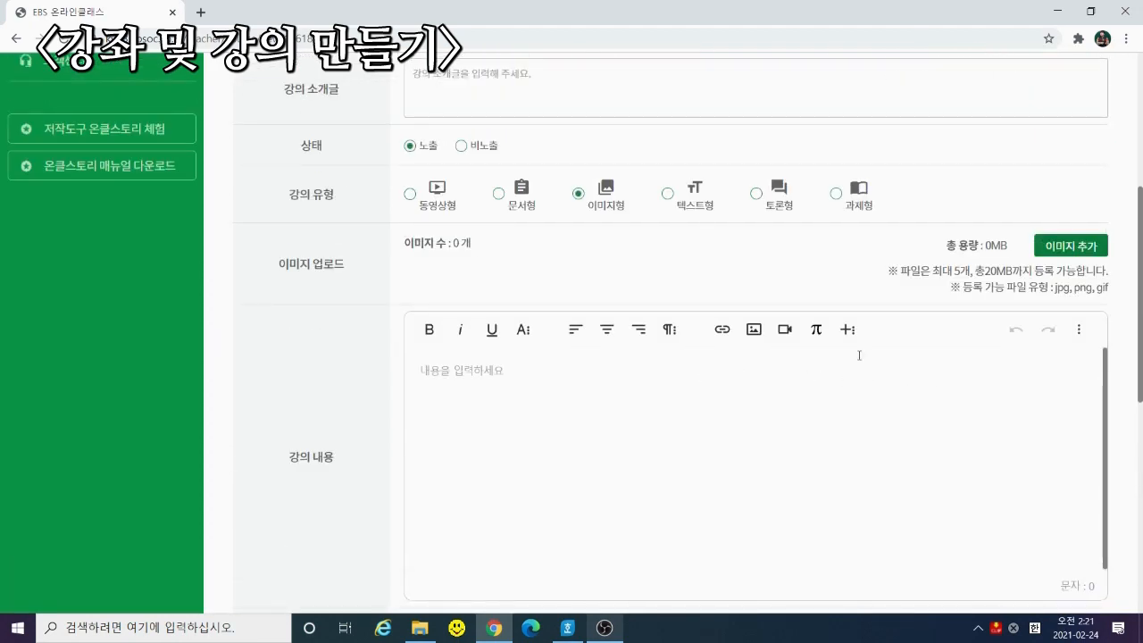
{"action": "left_click", "coordinate": [1055, 250]}
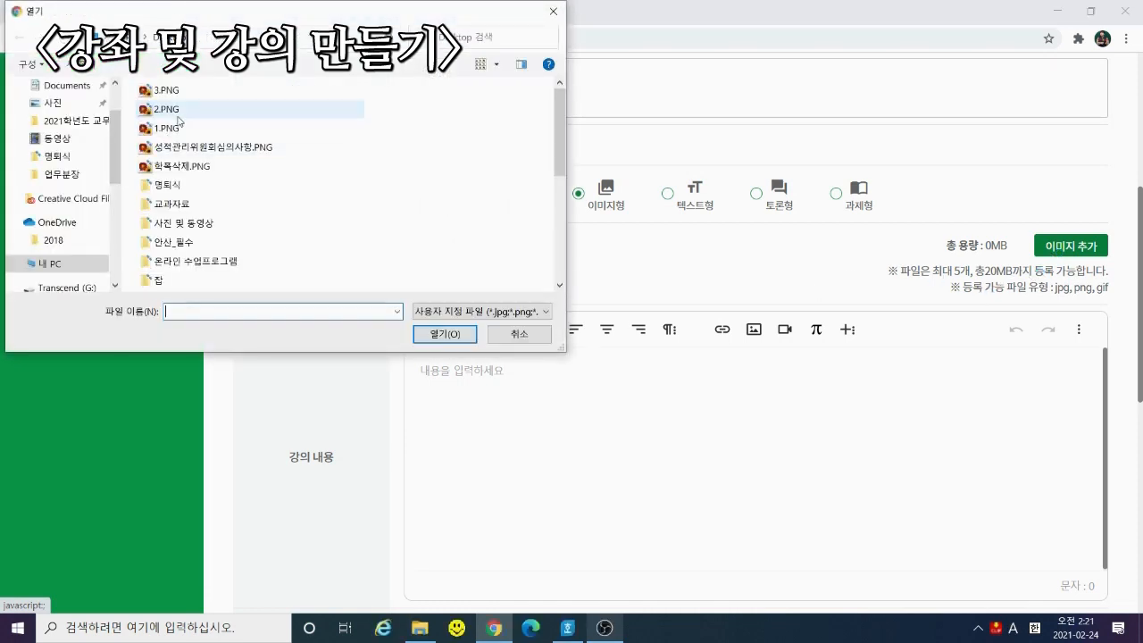
{"action": "left_click", "coordinate": [179, 111]}
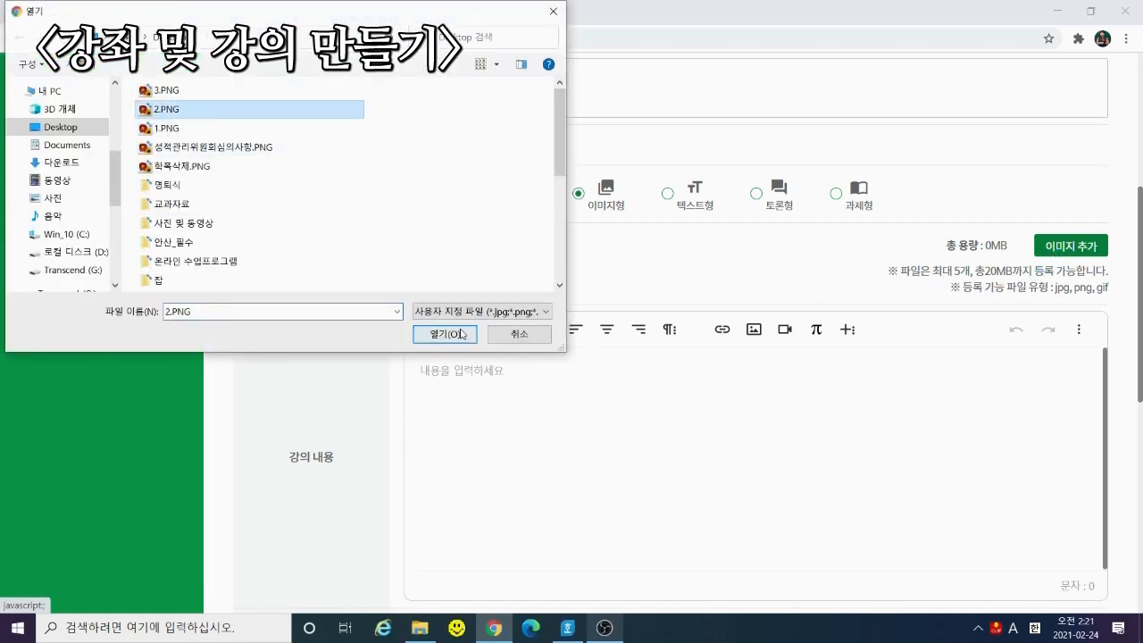
{"action": "left_click", "coordinate": [444, 334]}
Accept the copyright guidelines and save the image lecture
{"action": "scroll", "coordinate": [516, 340], "scroll_direction": "down", "scroll_amount": 10}
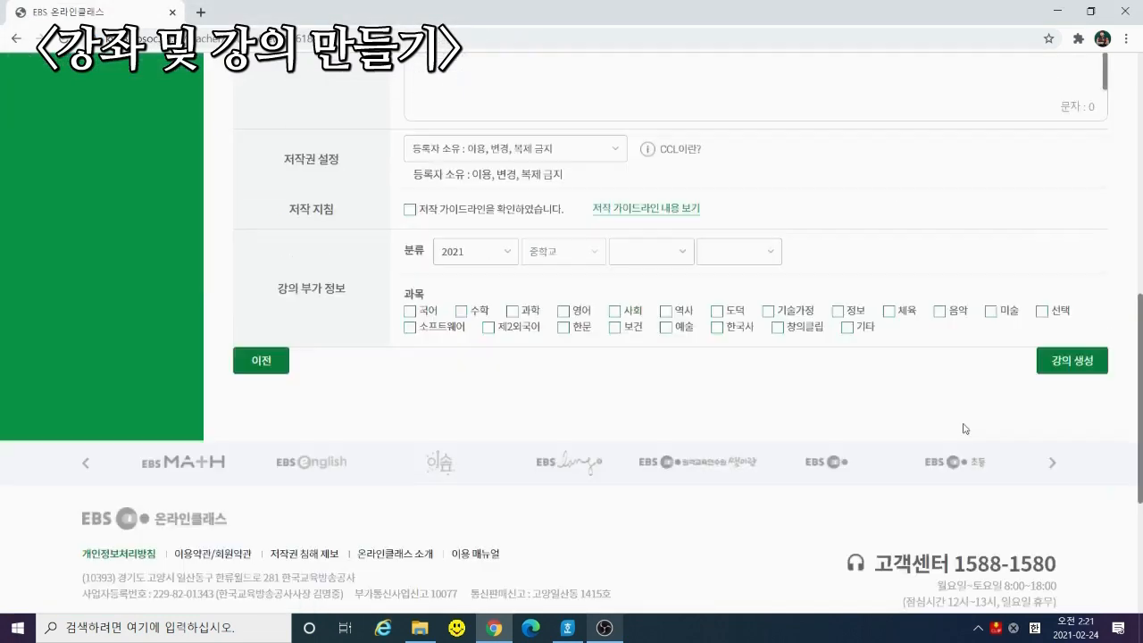
{"action": "left_click", "coordinate": [1071, 360]}
{"action": "key", "text": "Return"}
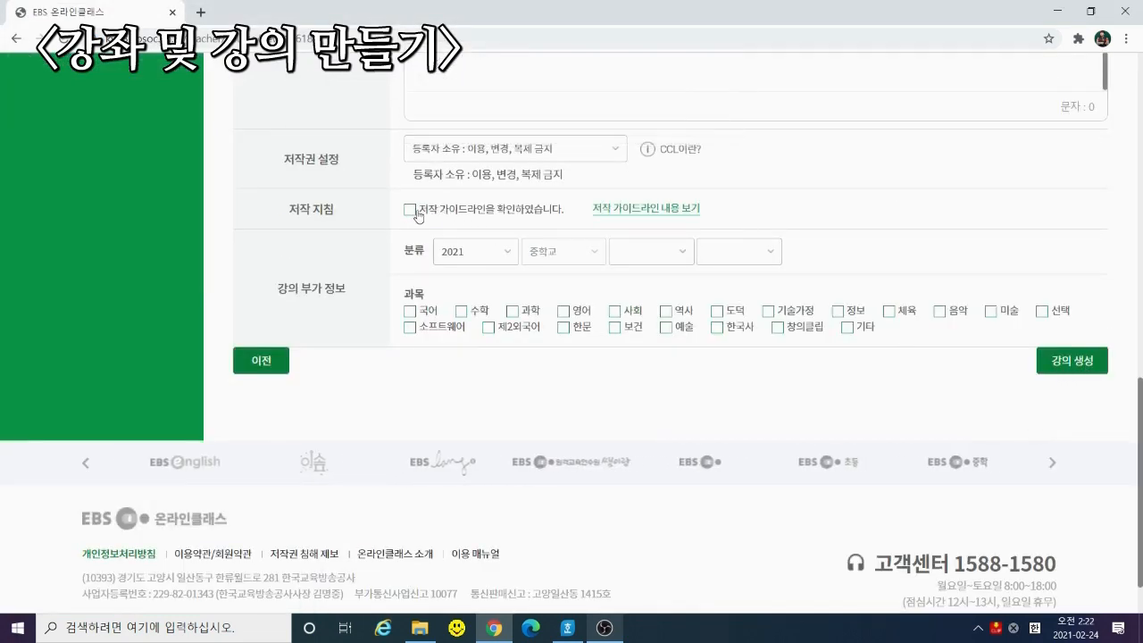
{"action": "left_click", "coordinate": [409, 209]}
{"action": "left_click", "coordinate": [1063, 365]}
{"action": "key", "text": "Return"}
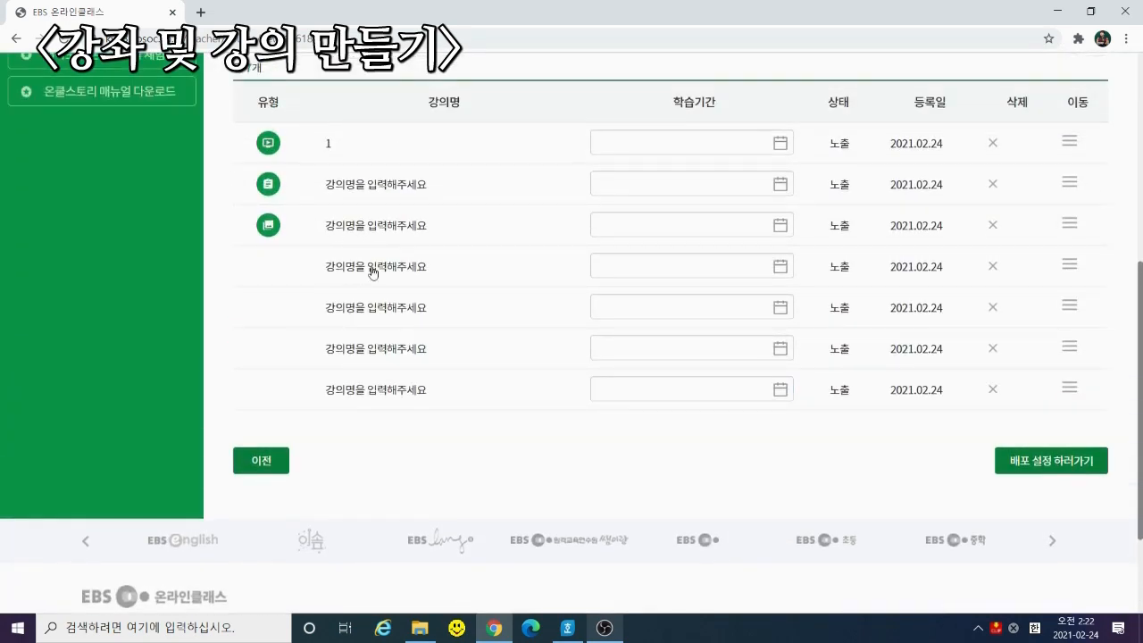
Save the fourth lecture as 텍스트형 with sample body text 'ㅁㅇㄻㅇㄻㄴㅇㄻㄴㅇㄹ'
{"action": "left_click", "coordinate": [369, 266]}
{"action": "scroll", "coordinate": [677, 279], "scroll_direction": "up", "scroll_amount": 3}
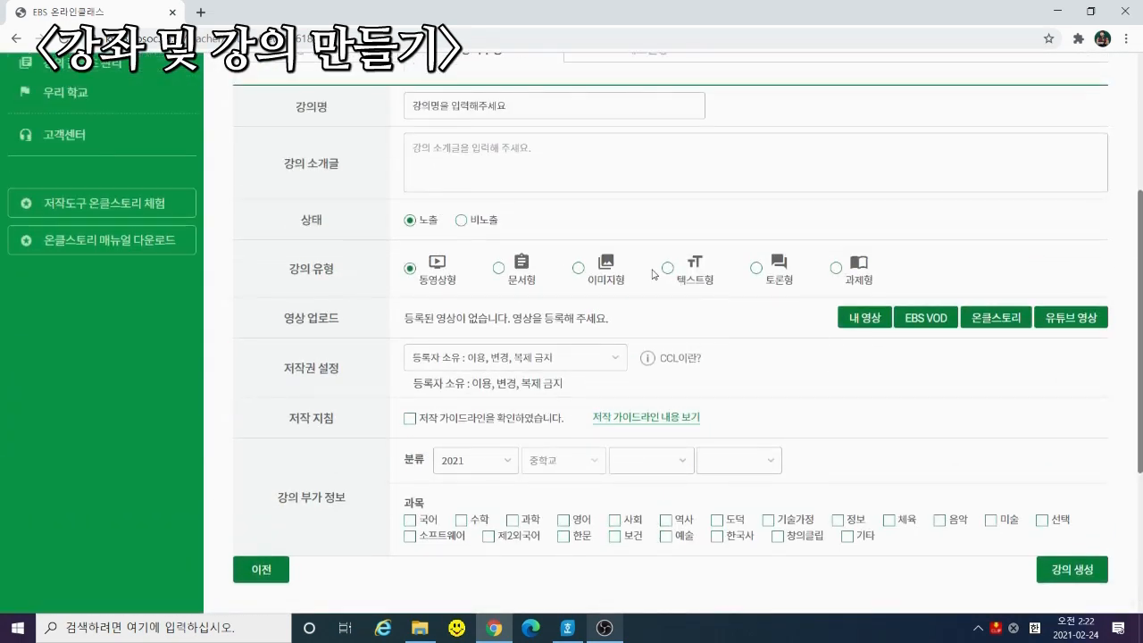
{"action": "left_click", "coordinate": [666, 268]}
{"action": "left_click", "coordinate": [583, 386]}
{"action": "type", "text": "ㅁㅇㄻㅇㄻㄴㅇㄻㄴㅇㄹ"}
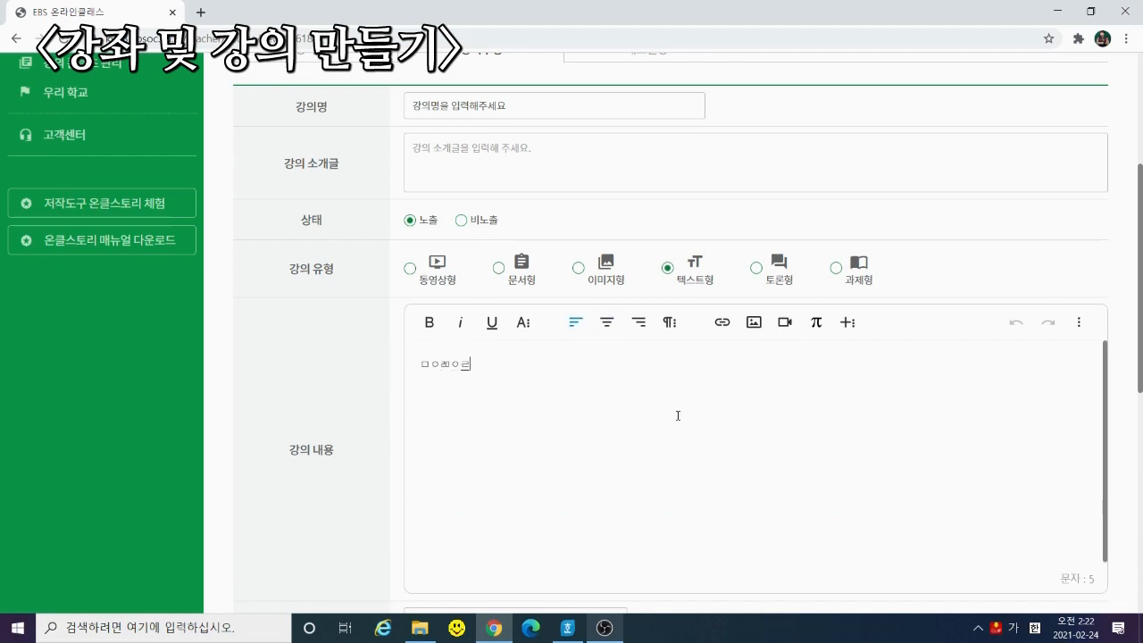
{"action": "scroll", "coordinate": [311, 379], "scroll_direction": "down", "scroll_amount": 3}
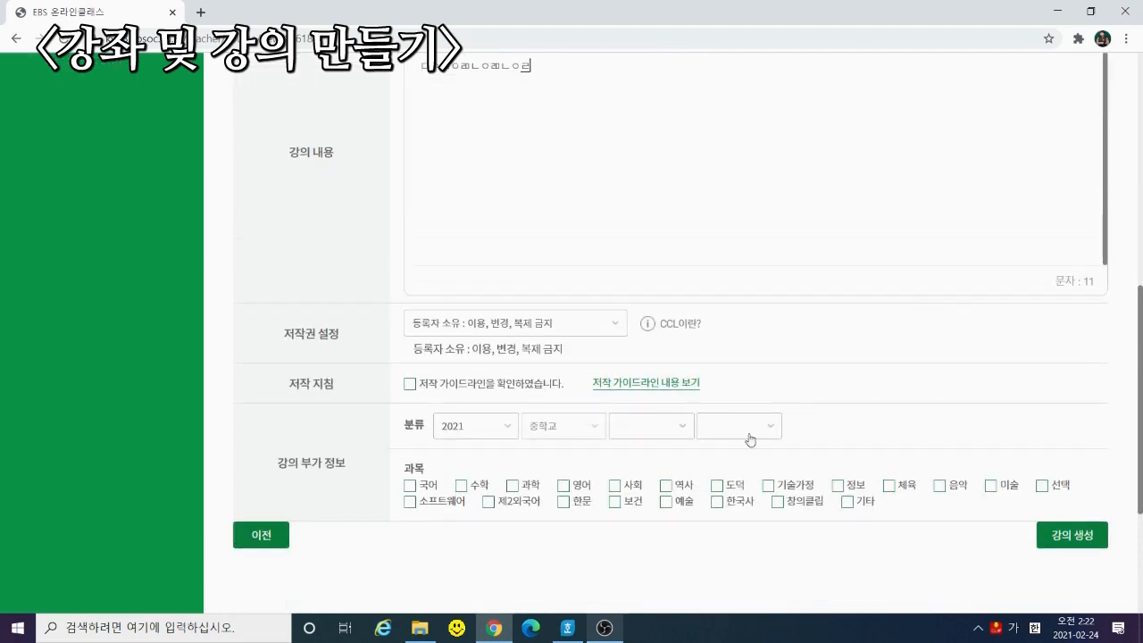
{"action": "left_click", "coordinate": [1071, 536]}
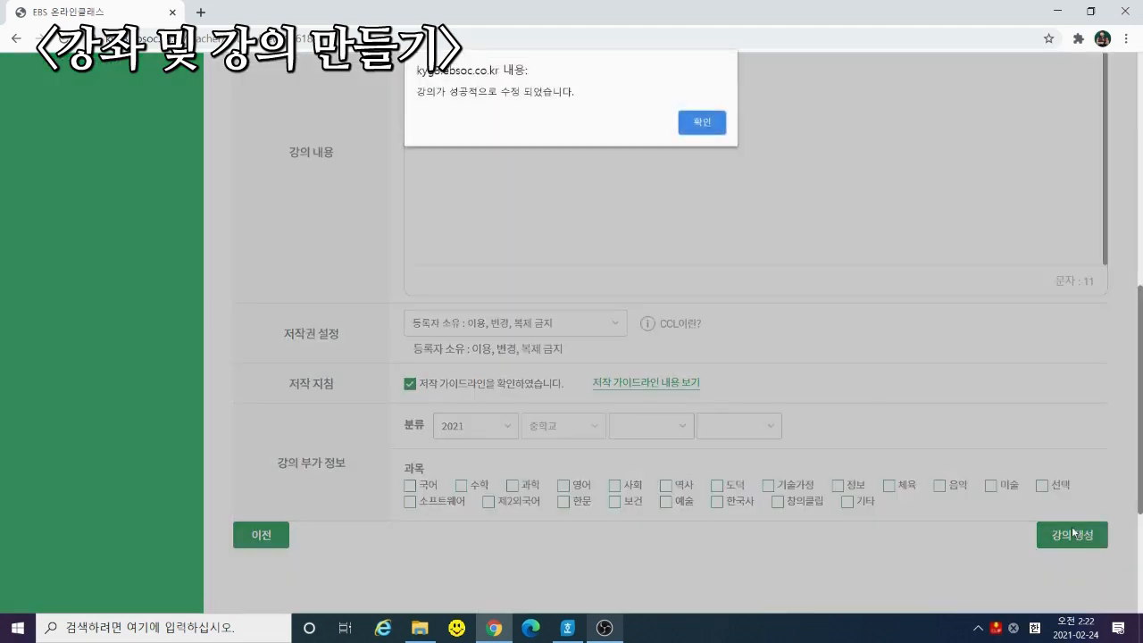
{"action": "left_click", "coordinate": [702, 122]}
Try the 토론형 찬반 토론 format on the fifth lecture, then return to the course list
{"action": "scroll", "coordinate": [383, 414], "scroll_direction": "up", "scroll_amount": 3}
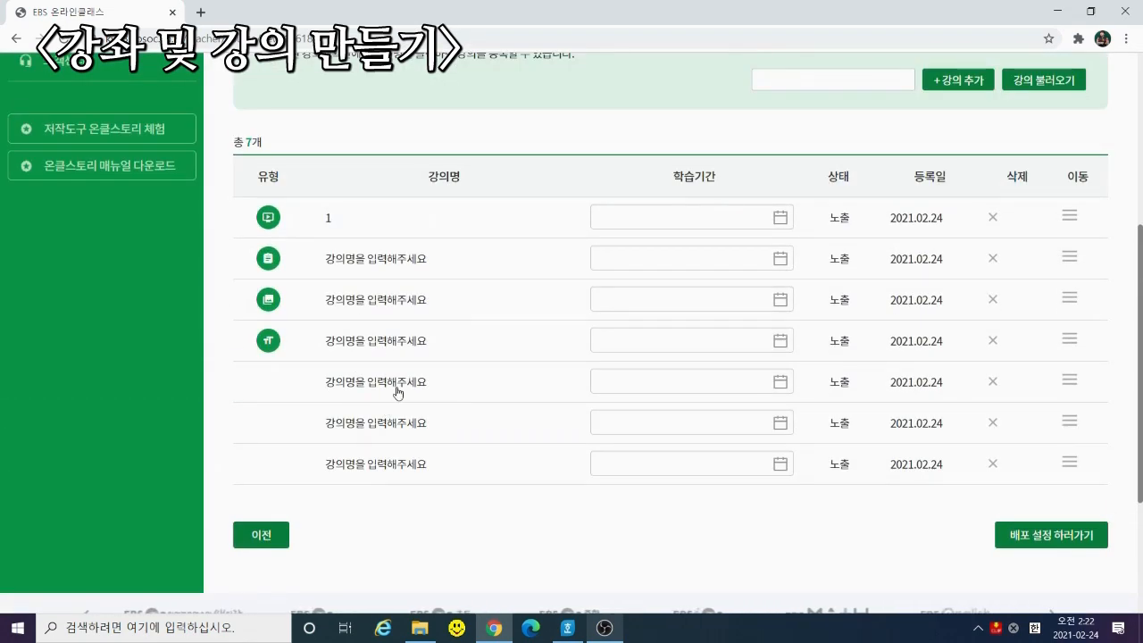
{"action": "left_click", "coordinate": [399, 390]}
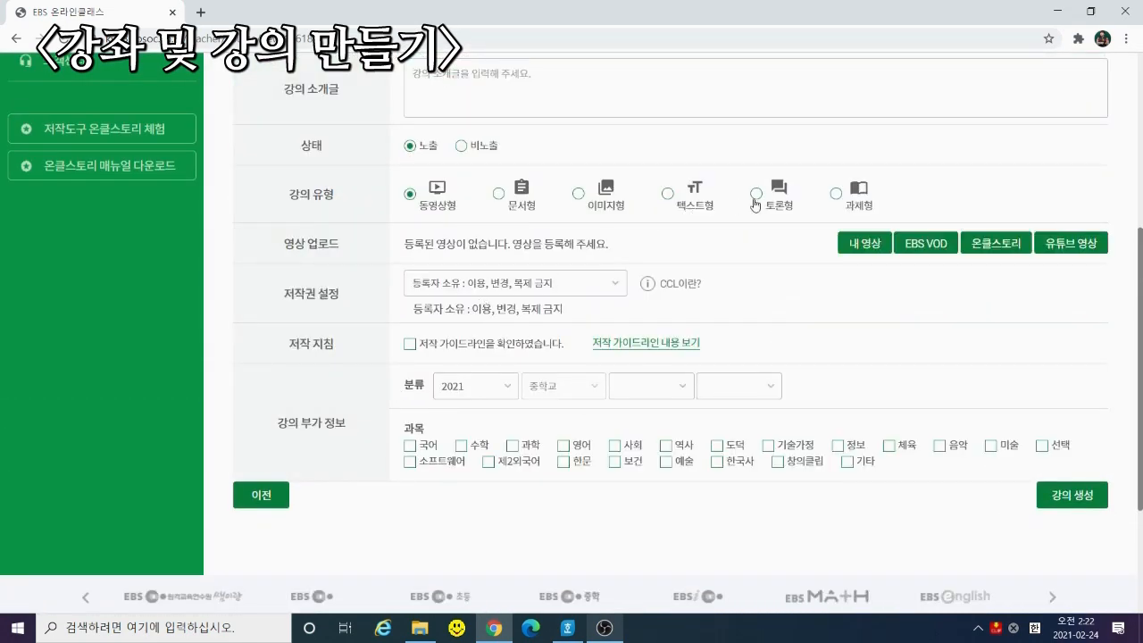
{"action": "left_click", "coordinate": [760, 196]}
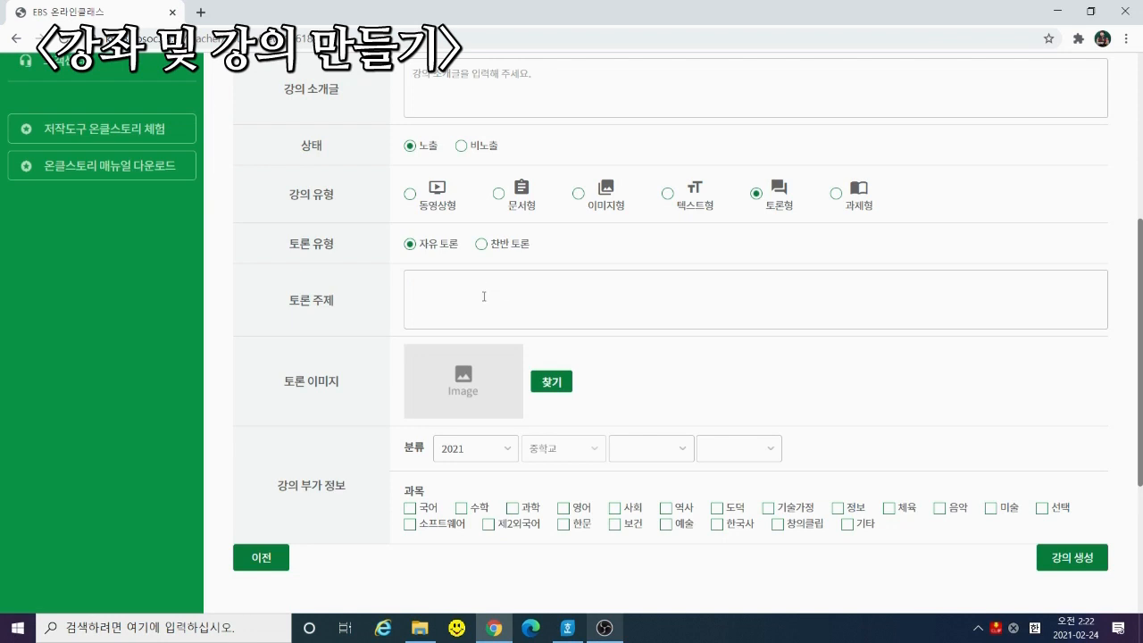
{"action": "left_click", "coordinate": [518, 245]}
{"action": "left_click", "coordinate": [15, 39]}
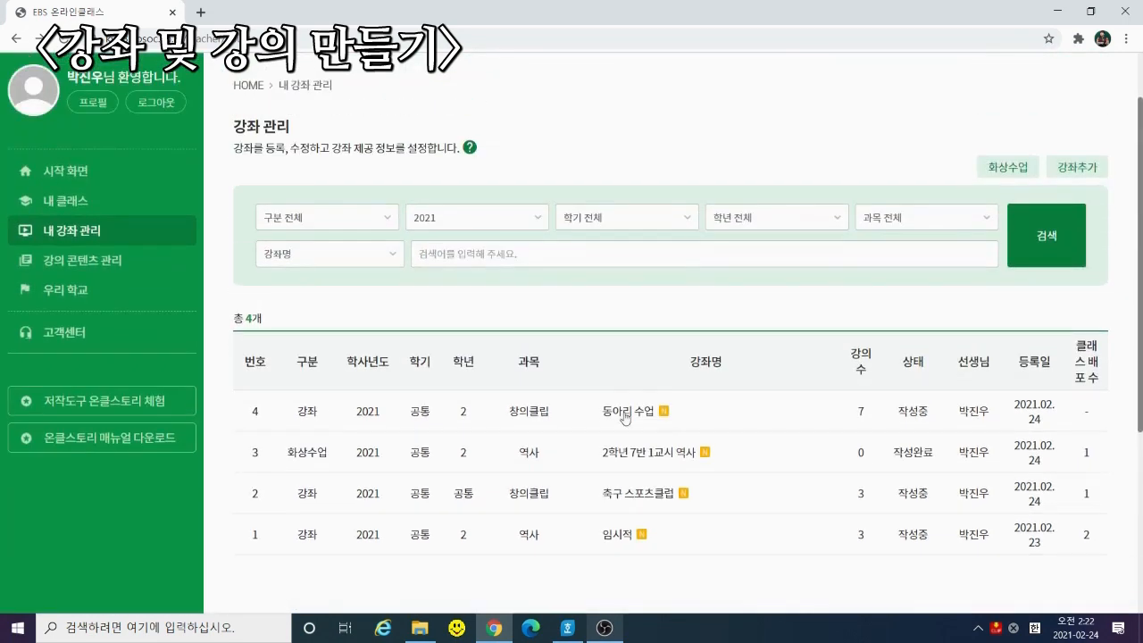
Reopen 동아리 수업 and open its fifth lecture
{"action": "left_click", "coordinate": [628, 341]}
{"action": "scroll", "coordinate": [590, 436], "scroll_direction": "down", "scroll_amount": 3}
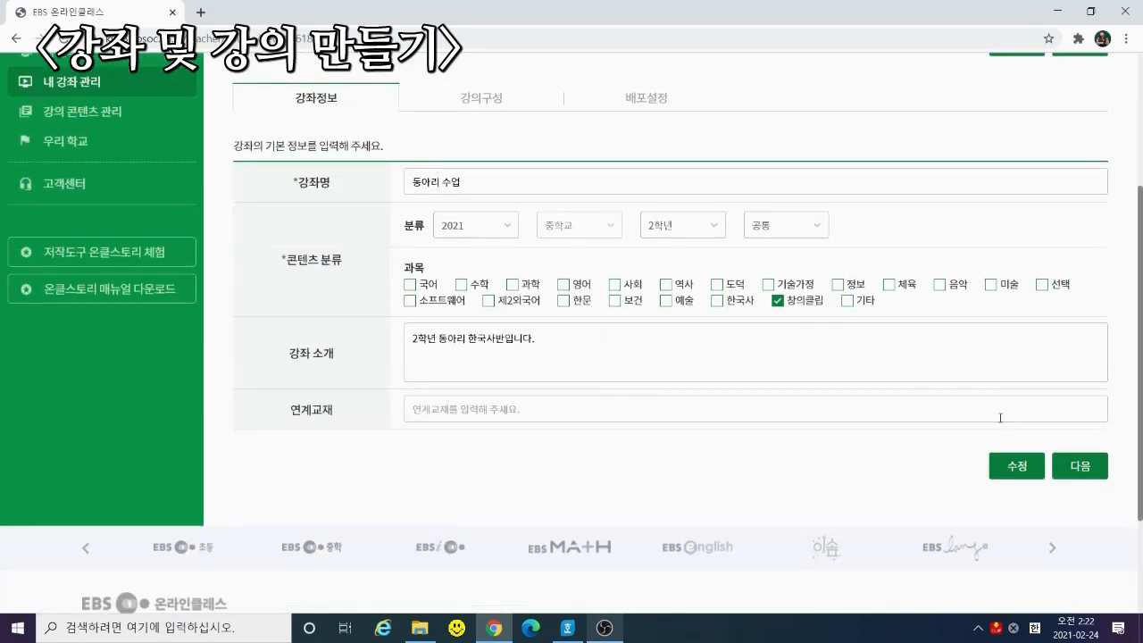
{"action": "left_click", "coordinate": [1058, 459]}
{"action": "left_click", "coordinate": [365, 514]}
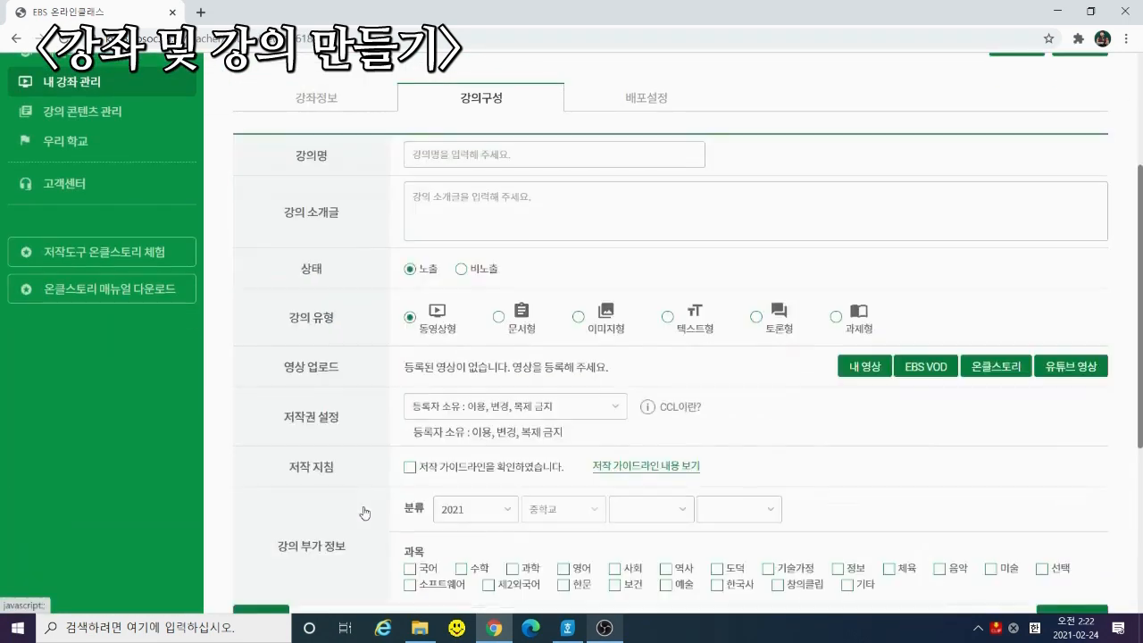
Make it a 과제형 lecture with submission note '내세요' and save it
{"action": "left_click", "coordinate": [853, 320]}
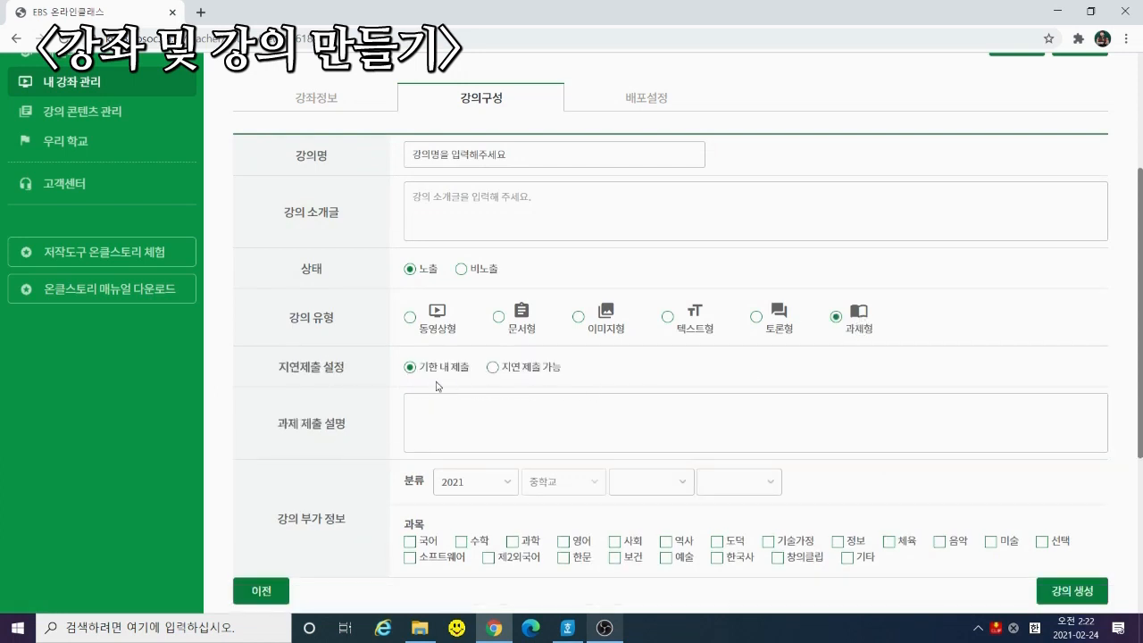
{"action": "left_click_drag", "start_coordinate": [417, 367], "coordinate": [486, 367]}
{"action": "left_click_drag", "start_coordinate": [575, 370], "coordinate": [488, 375]}
{"action": "left_click", "coordinate": [616, 372]}
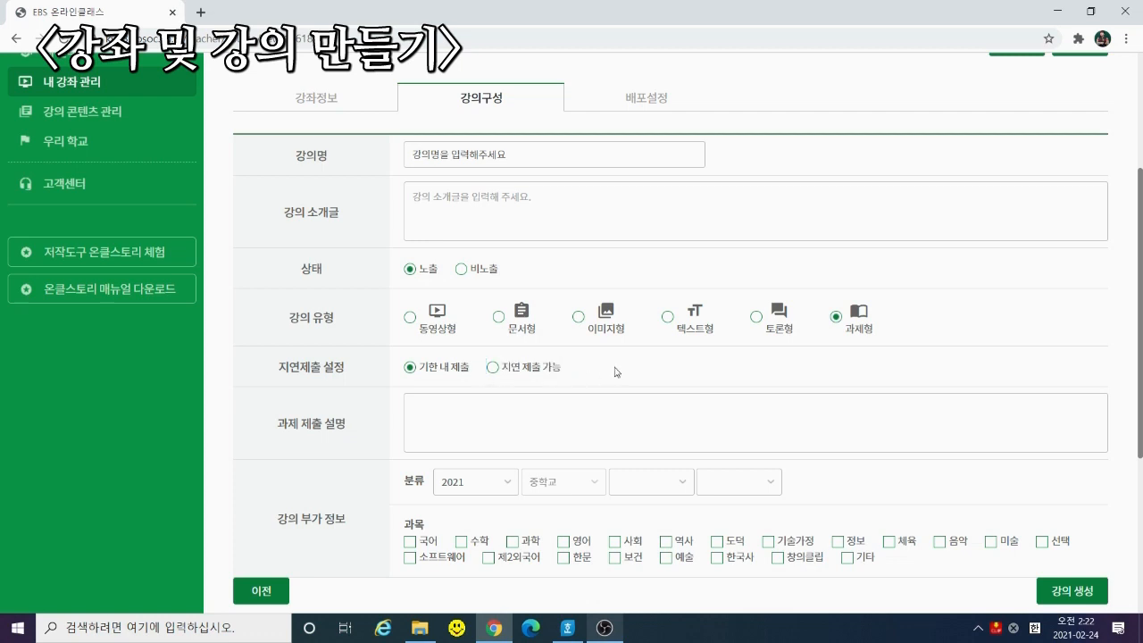
{"action": "left_click", "coordinate": [526, 424]}
{"action": "type", "text": "내"}
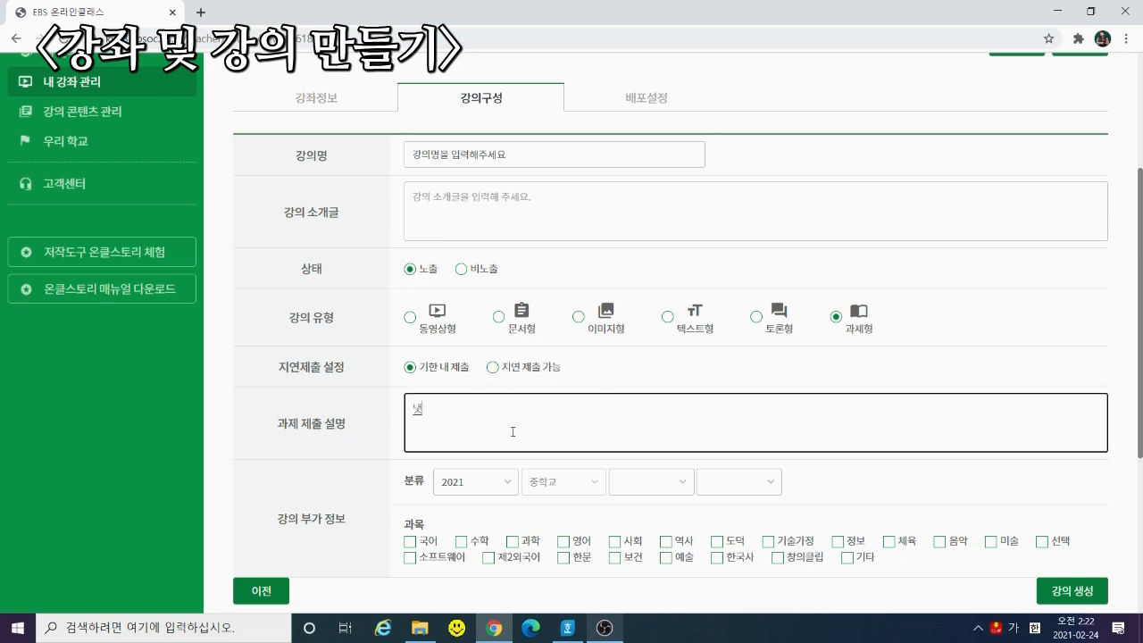
{"action": "type", "text": "세요."}
{"action": "scroll", "coordinate": [513, 431], "scroll_direction": "down", "scroll_amount": 3}
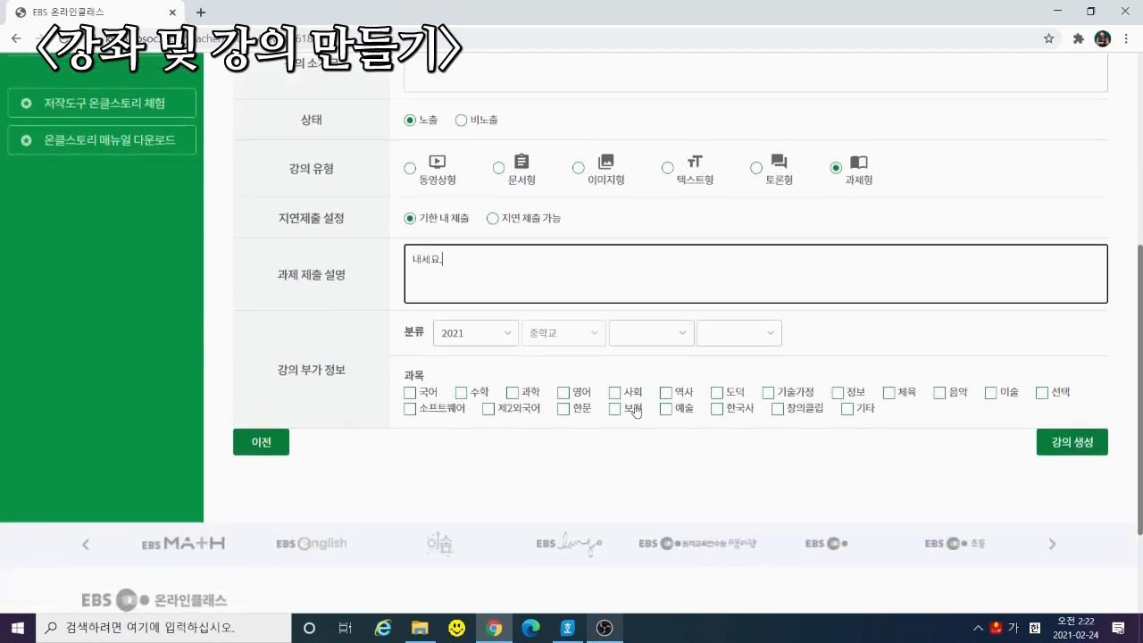
{"action": "left_click", "coordinate": [1061, 450]}
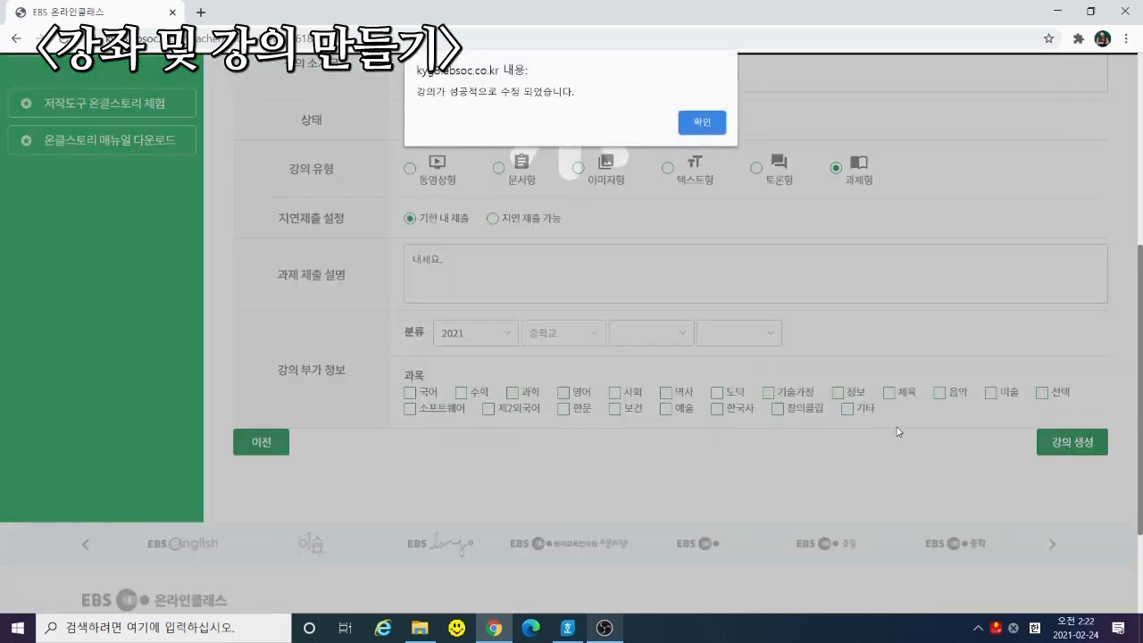
{"action": "key", "text": "Return"}
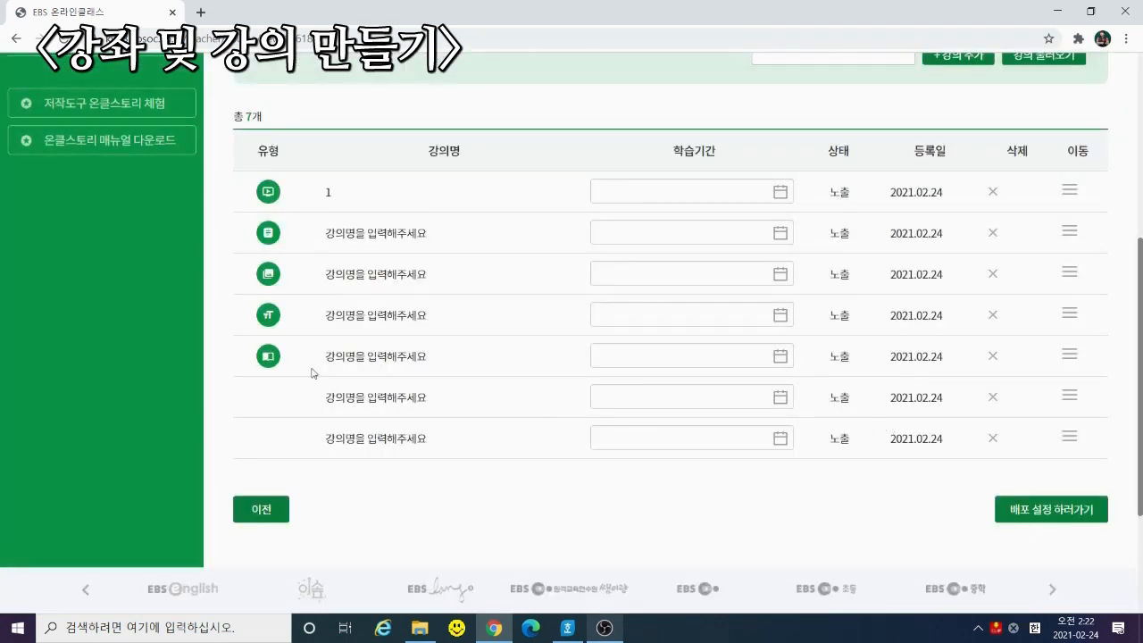
Go to the course's distribution settings and set exposure to 노출
{"action": "scroll", "coordinate": [527, 461], "scroll_direction": "up", "scroll_amount": 5}
{"action": "scroll", "coordinate": [716, 543], "scroll_direction": "down", "scroll_amount": 2}
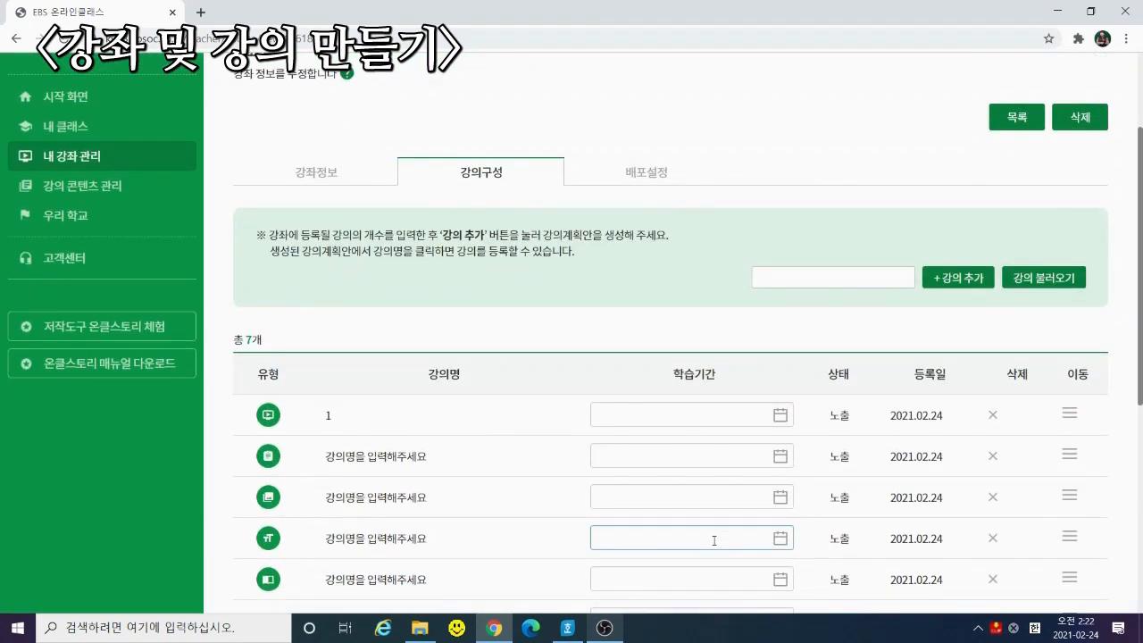
{"action": "scroll", "coordinate": [706, 563], "scroll_direction": "down", "scroll_amount": 2}
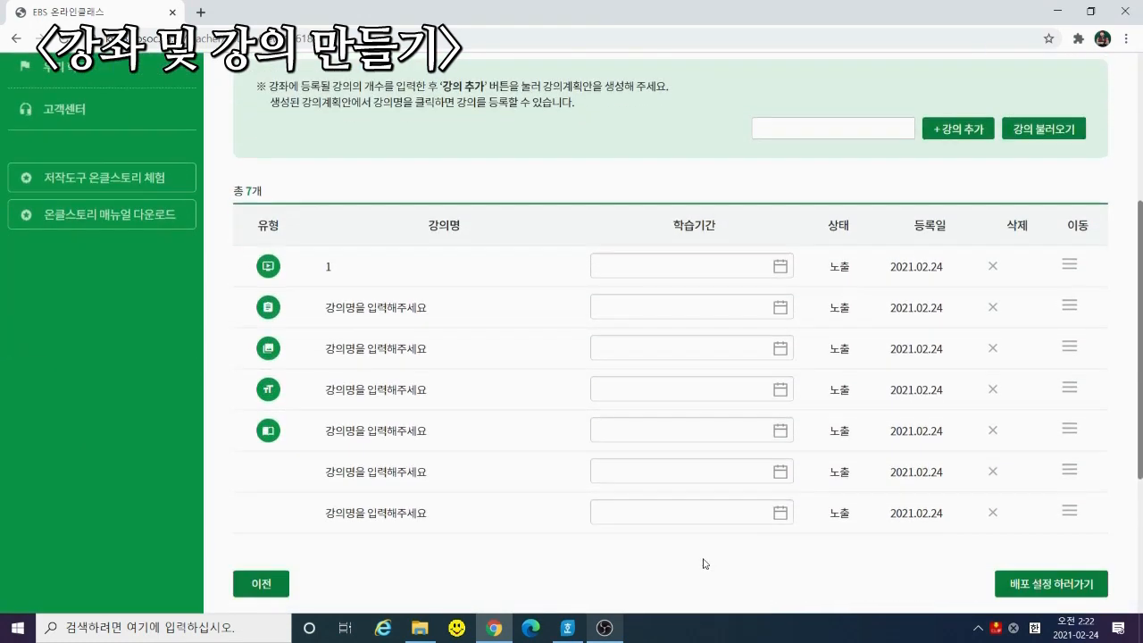
{"action": "left_click", "coordinate": [623, 380]}
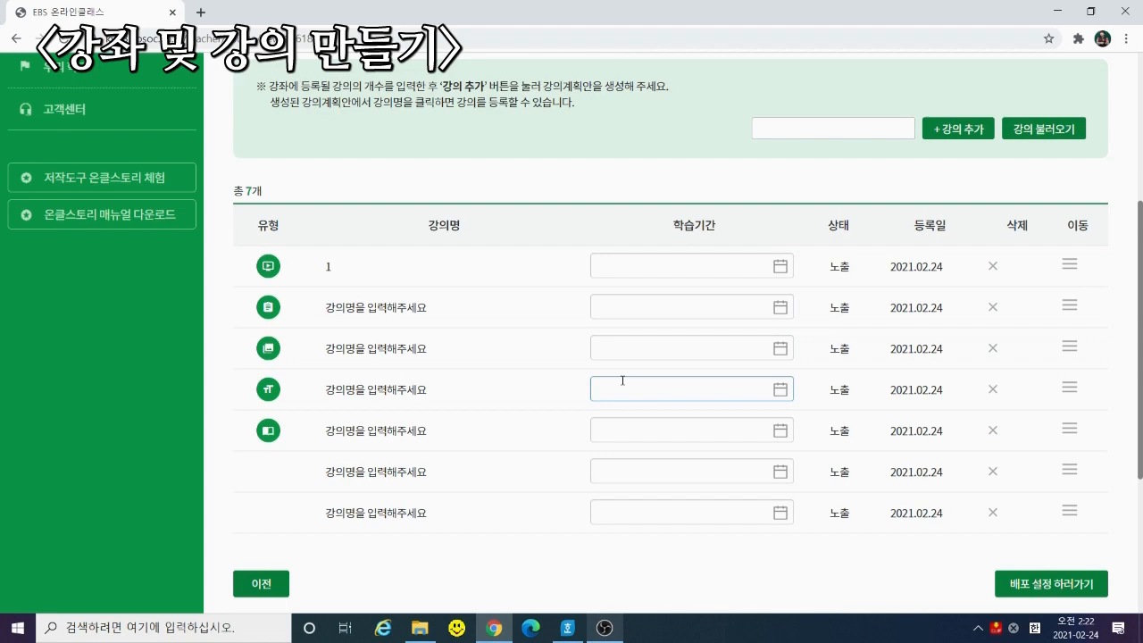
{"action": "left_click", "coordinate": [1029, 579]}
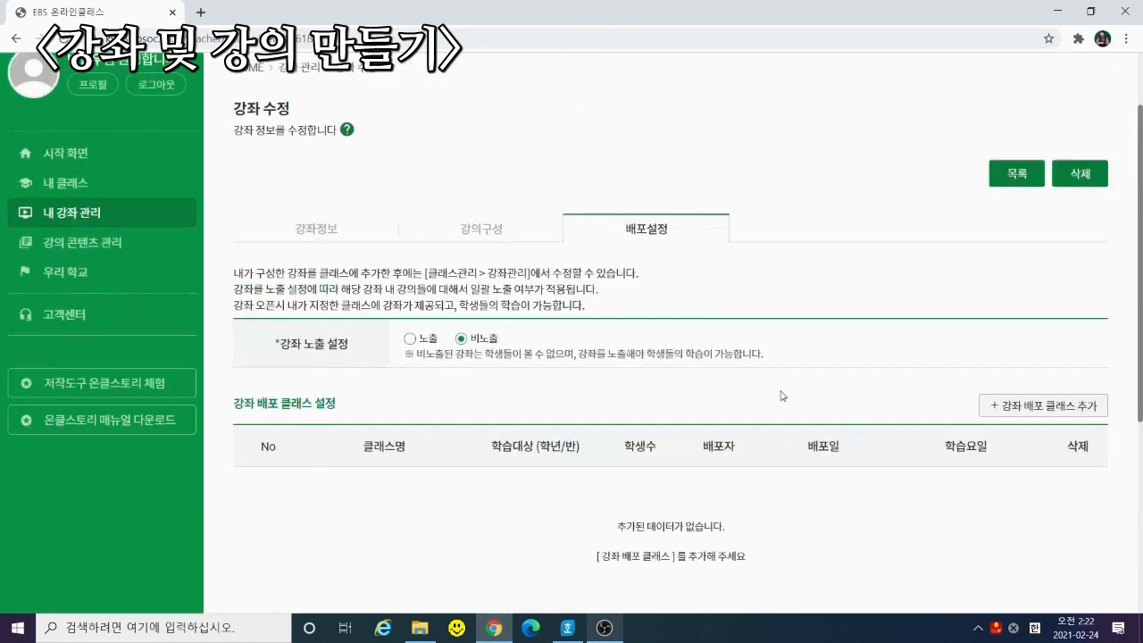
{"action": "scroll", "coordinate": [783, 396], "scroll_direction": "up", "scroll_amount": 2}
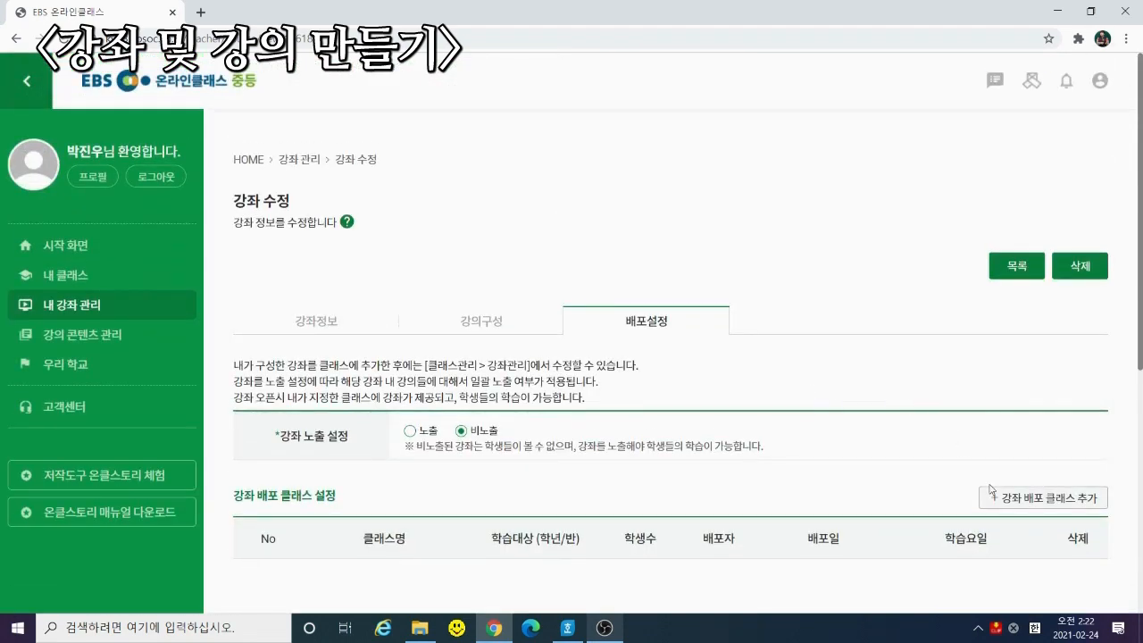
{"action": "left_click", "coordinate": [425, 435]}
Set 월 as 연습용's study day in 클래스 추가, then close it without adding
{"action": "scroll", "coordinate": [706, 472], "scroll_direction": "down", "scroll_amount": 1}
{"action": "left_click", "coordinate": [1033, 424]}
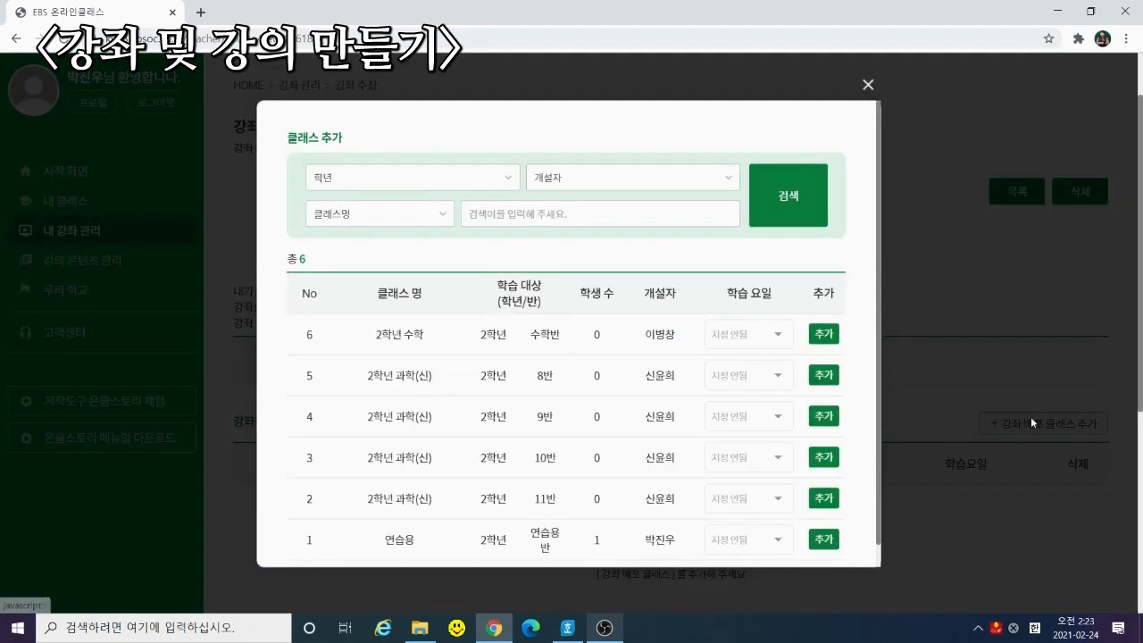
{"action": "scroll", "coordinate": [706, 342], "scroll_direction": "down", "scroll_amount": 2}
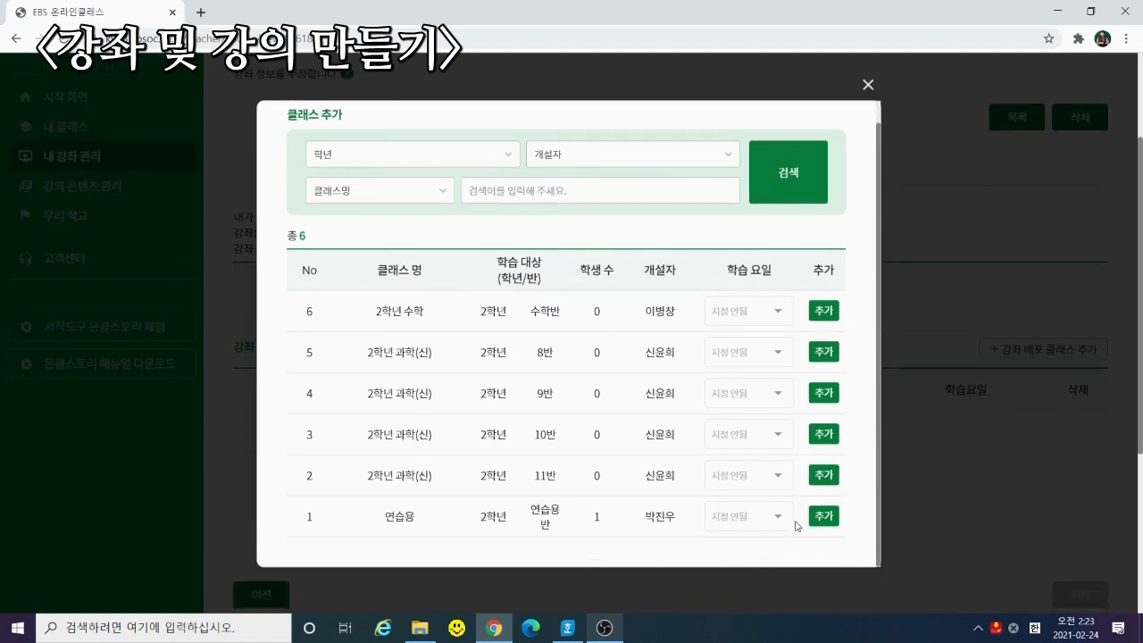
{"action": "left_click", "coordinate": [823, 516]}
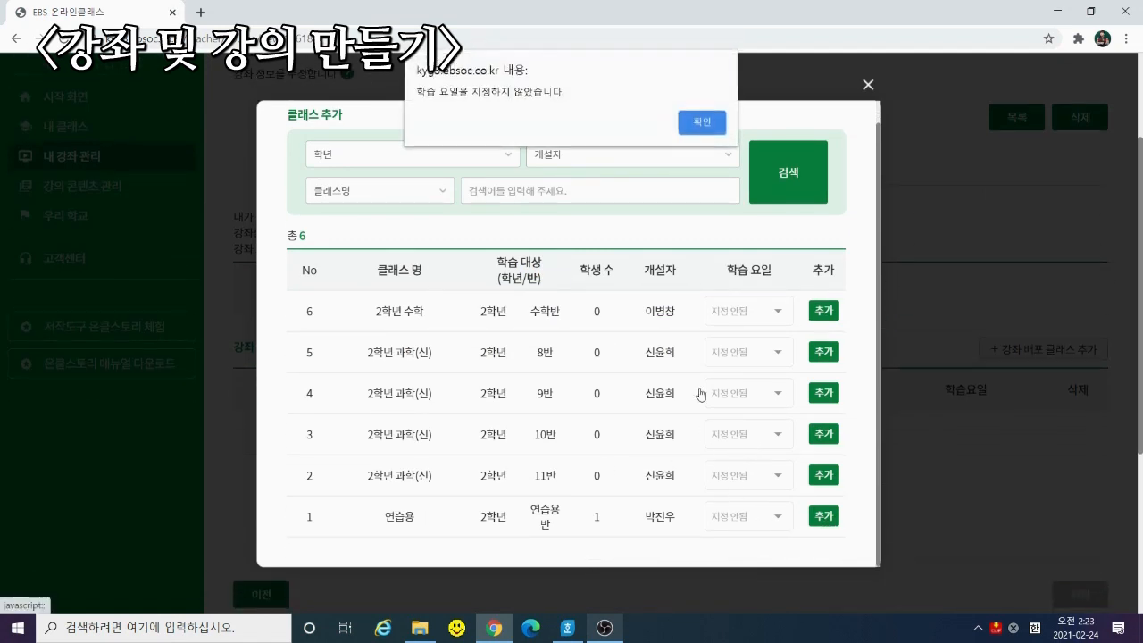
{"action": "left_click", "coordinate": [712, 120]}
{"action": "left_click", "coordinate": [778, 518]}
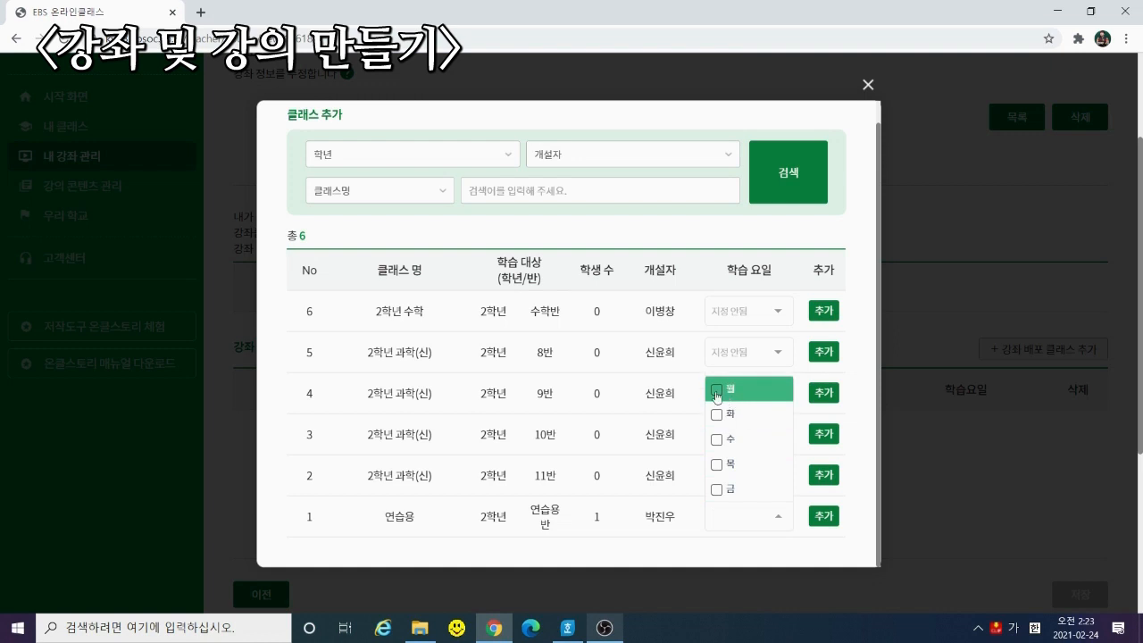
{"action": "left_click", "coordinate": [717, 391]}
{"action": "left_click", "coordinate": [793, 549]}
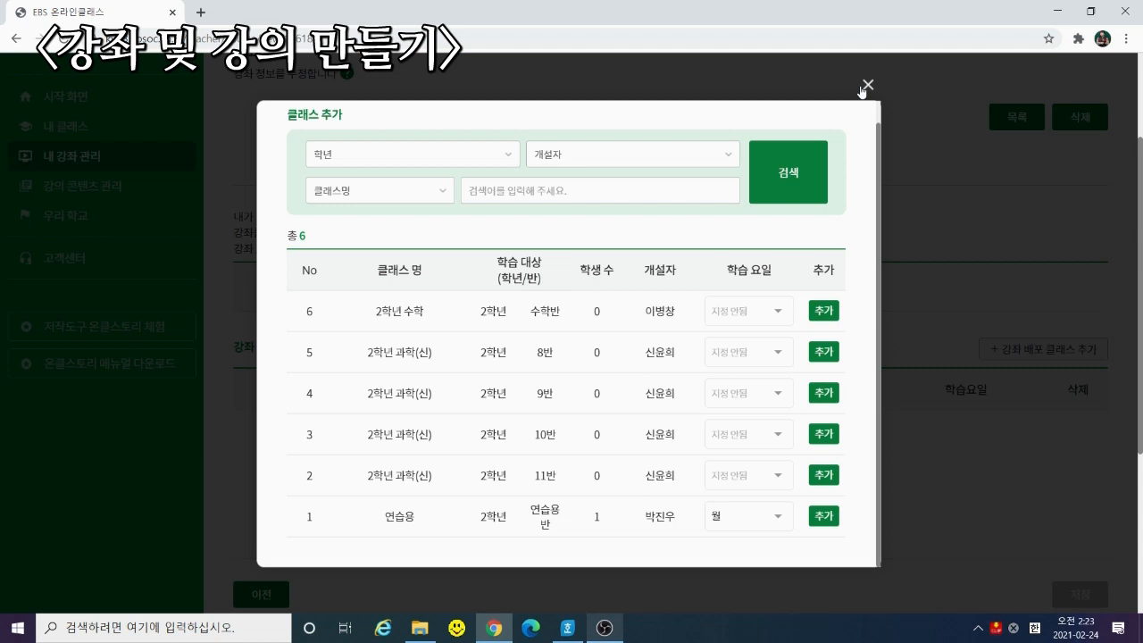
{"action": "left_click", "coordinate": [866, 86]}
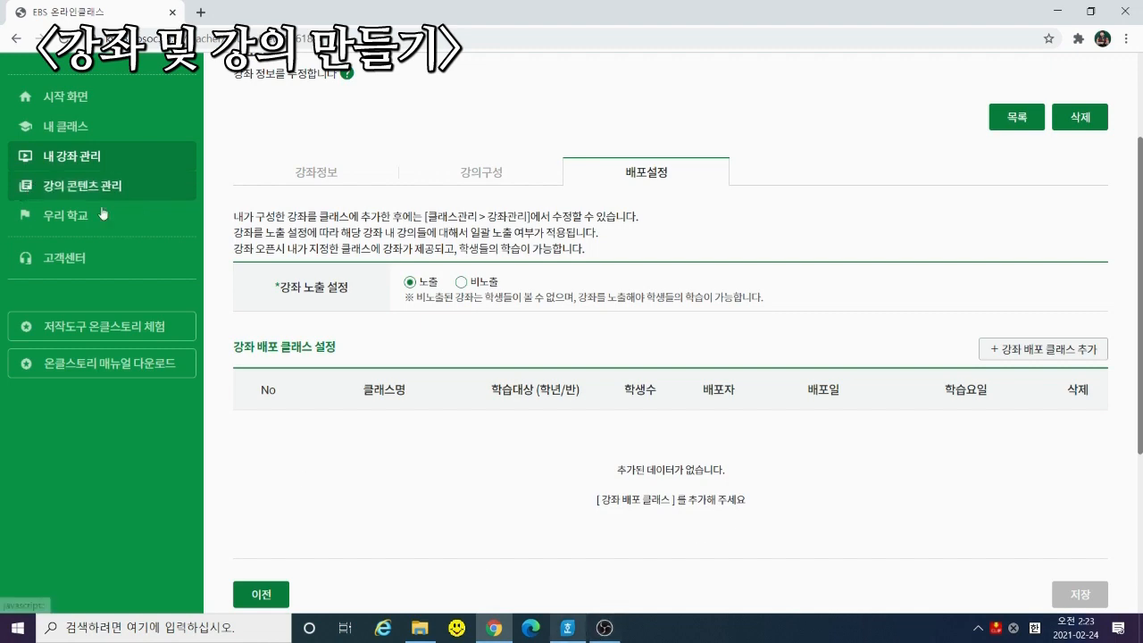
Open 강의 콘텐츠 관리 and scroll through the lecture list
{"action": "left_click", "coordinate": [134, 189]}
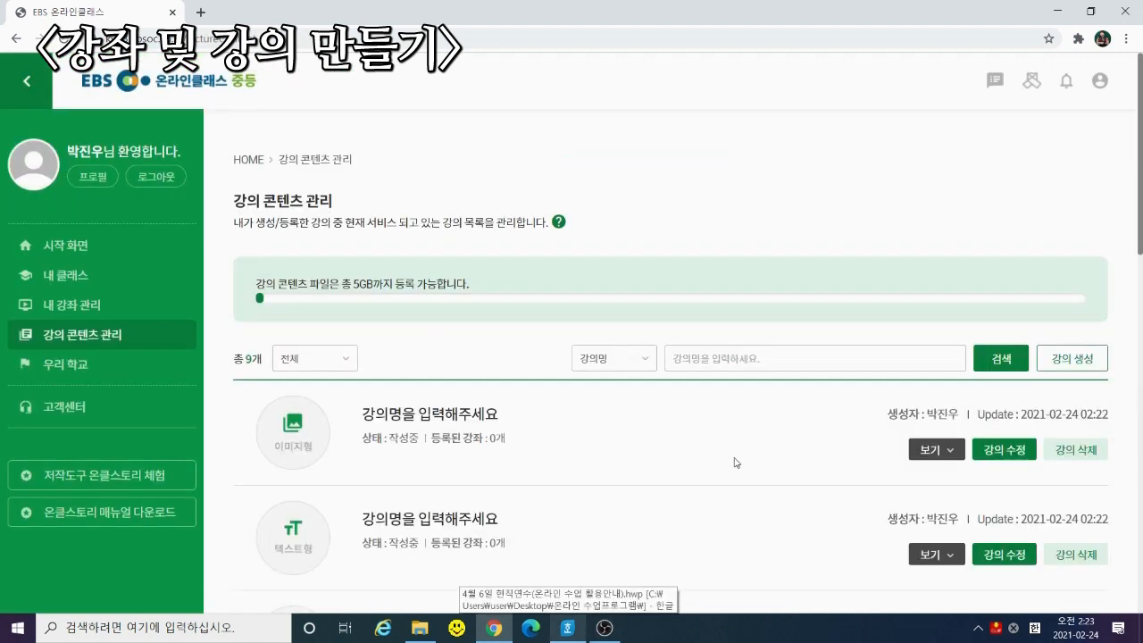
{"action": "scroll", "coordinate": [631, 416], "scroll_direction": "down", "scroll_amount": 10}
{"action": "scroll", "coordinate": [683, 418], "scroll_direction": "up", "scroll_amount": 10}
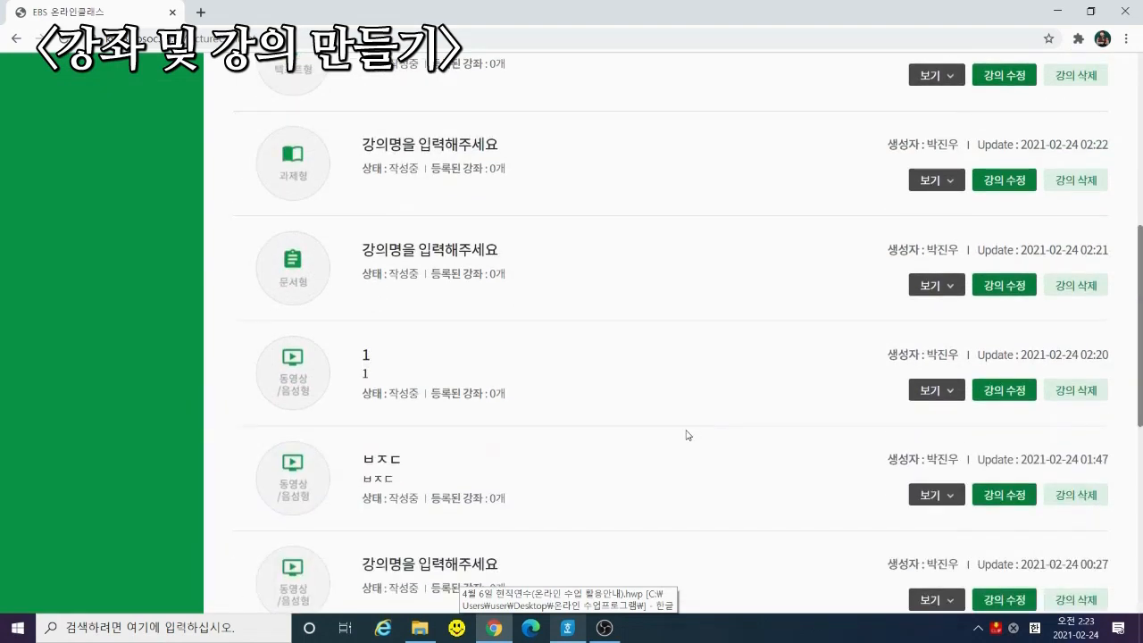
{"action": "scroll", "coordinate": [518, 384], "scroll_direction": "down", "scroll_amount": 4}
{"action": "scroll", "coordinate": [527, 370], "scroll_direction": "down", "scroll_amount": 5}
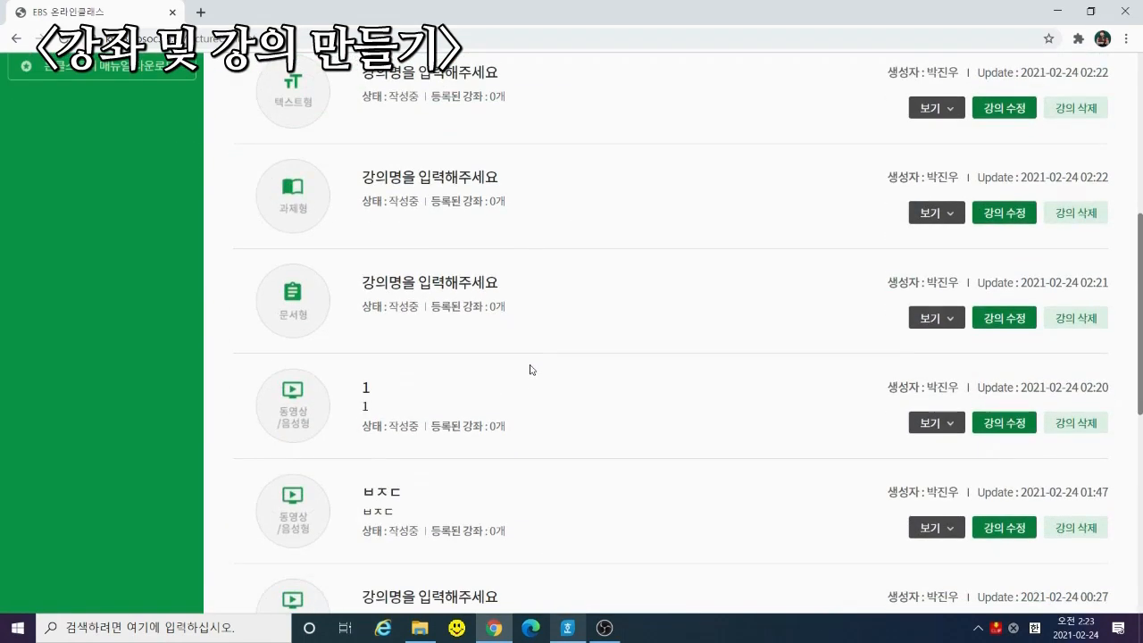
{"action": "scroll", "coordinate": [599, 396], "scroll_direction": "up", "scroll_amount": 10}
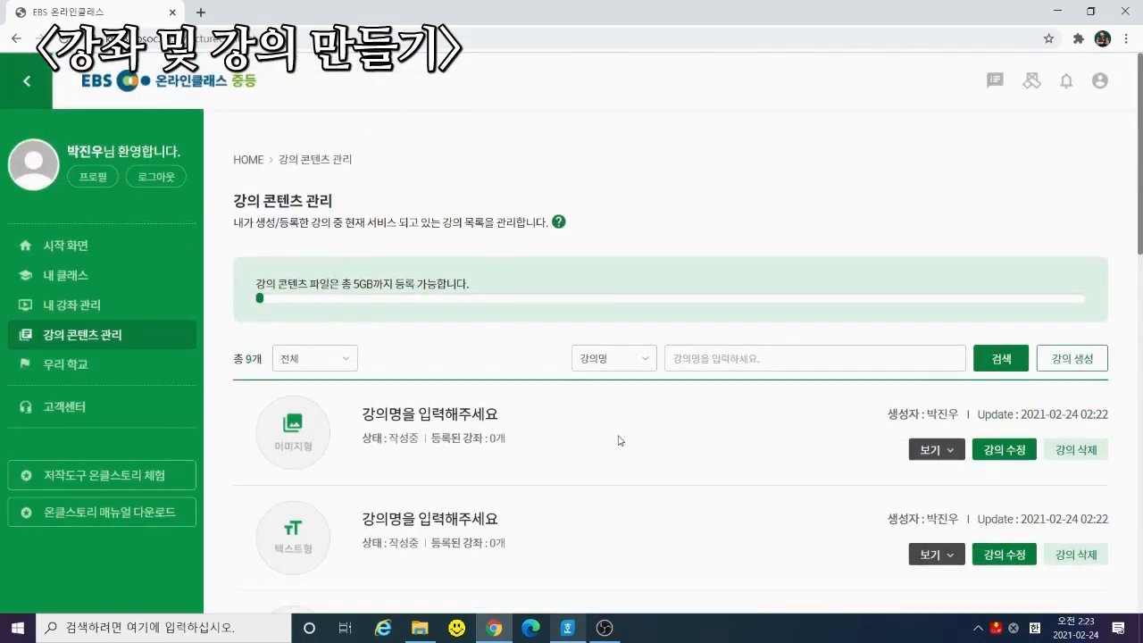
Expand 보기 on three lectures to show their linked classes, including 동아리 수업
{"action": "left_click", "coordinate": [934, 450]}
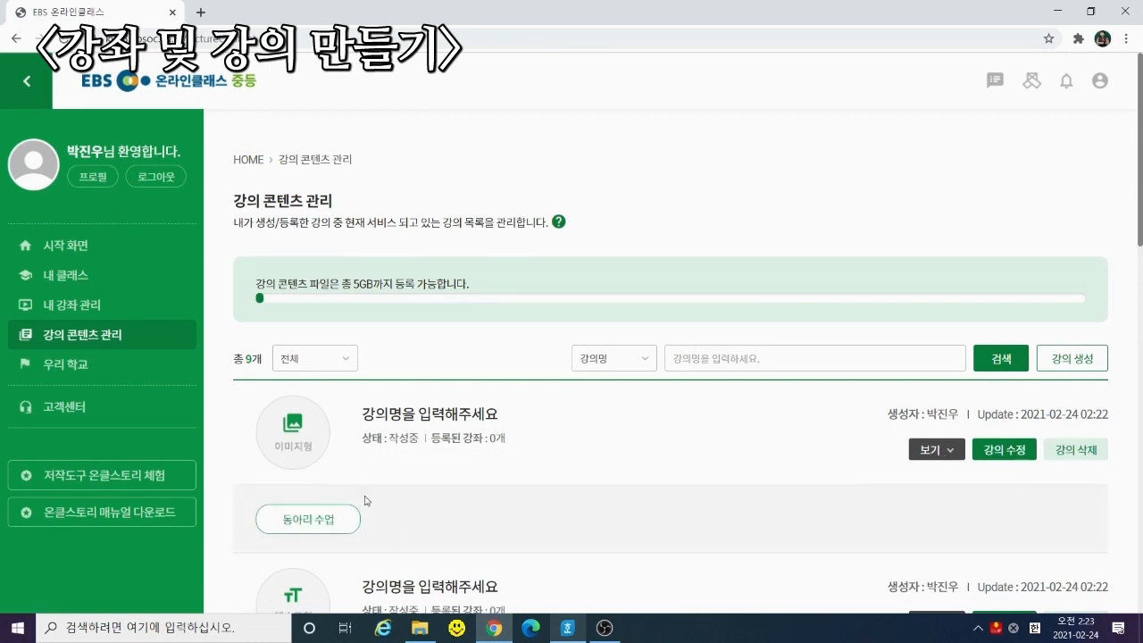
{"action": "scroll", "coordinate": [812, 411], "scroll_direction": "down", "scroll_amount": 2}
{"action": "left_click", "coordinate": [932, 470]}
{"action": "scroll", "coordinate": [646, 429], "scroll_direction": "down", "scroll_amount": 2}
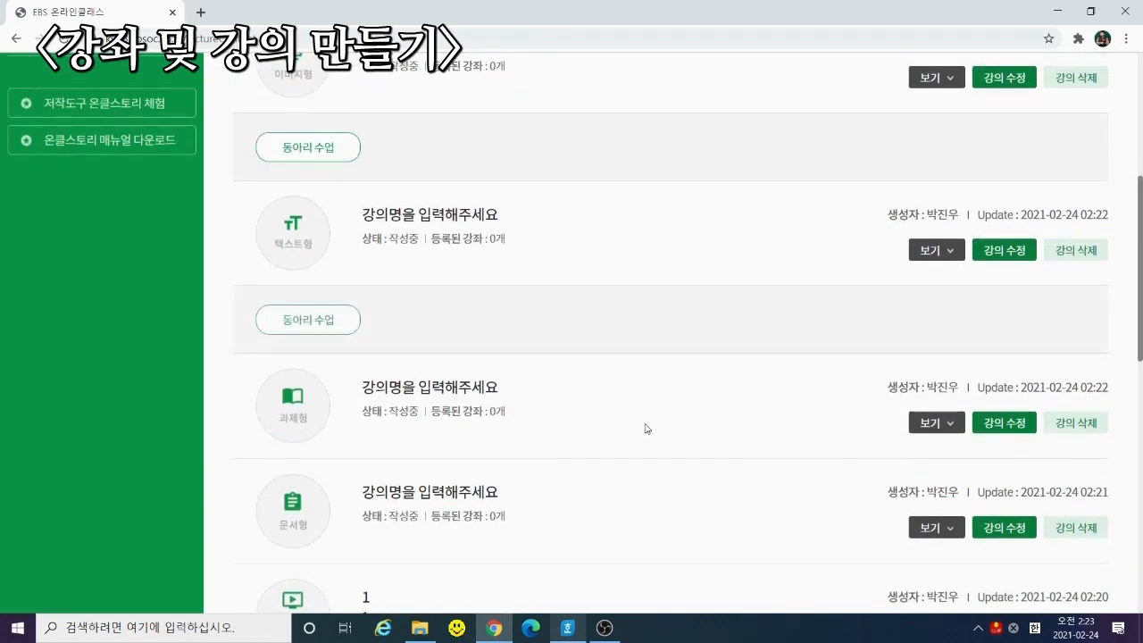
{"action": "scroll", "coordinate": [647, 428], "scroll_direction": "down", "scroll_amount": 5}
{"action": "left_click", "coordinate": [920, 398]}
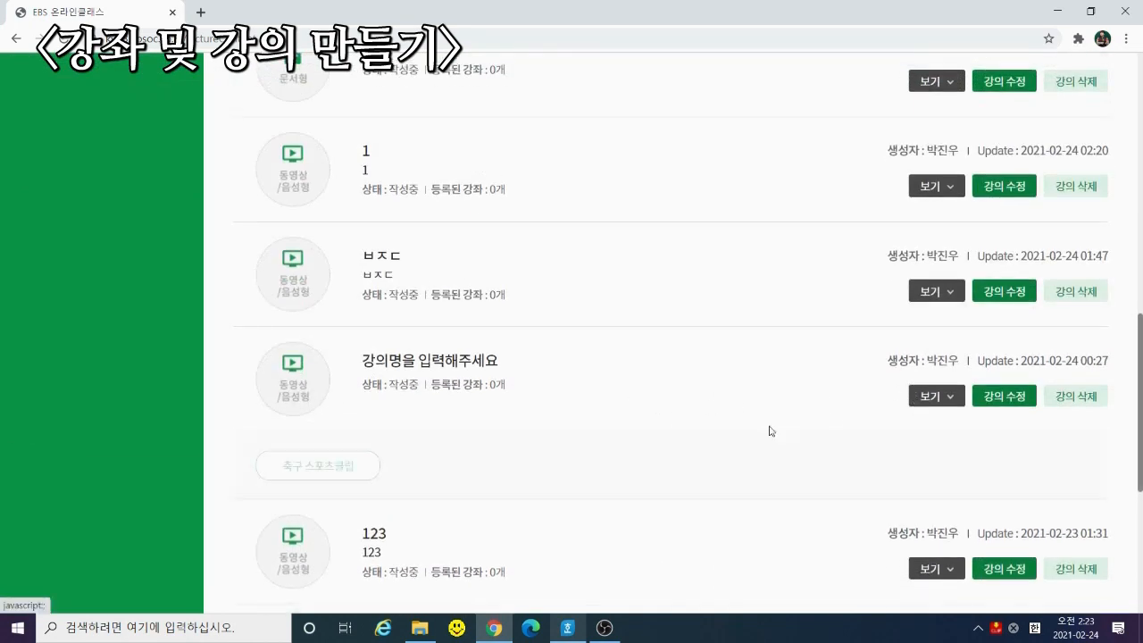
{"action": "scroll", "coordinate": [516, 471], "scroll_direction": "up", "scroll_amount": 10}
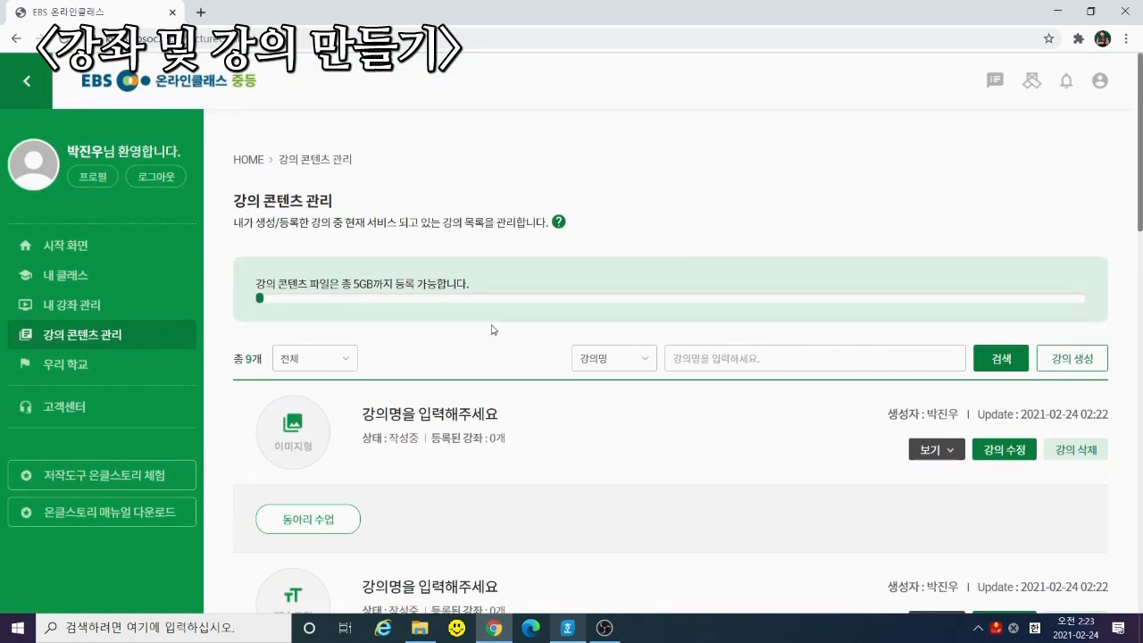
{"action": "left_click_drag", "start_coordinate": [501, 292], "coordinate": [266, 280]}
{"action": "left_click", "coordinate": [391, 279]}
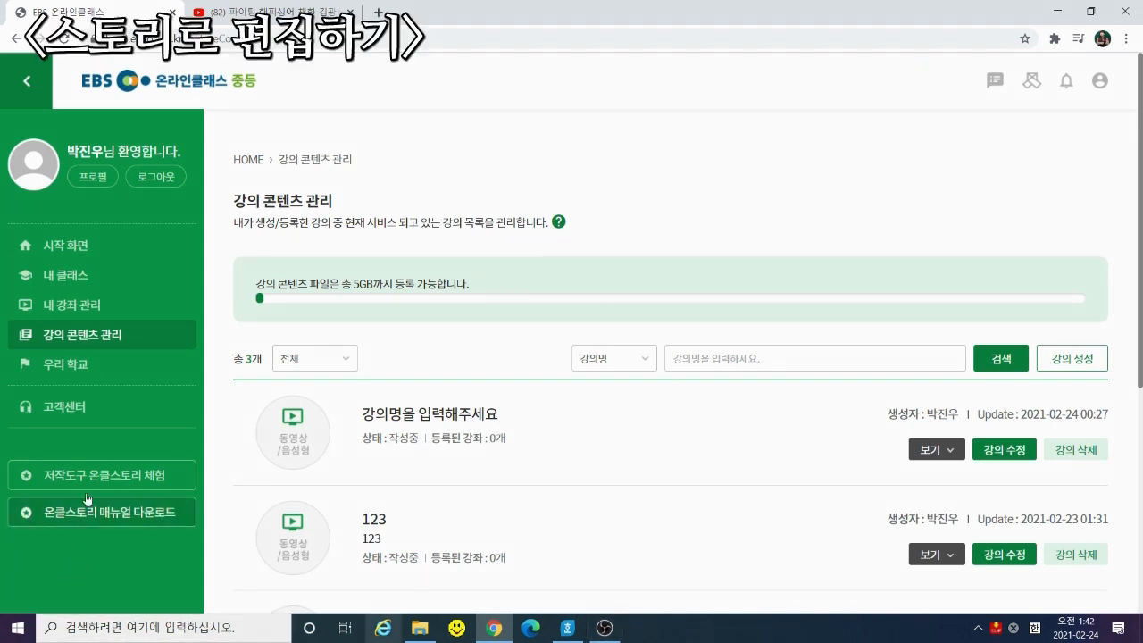
Launch 저작도구 온클스토리 체험 from the left sidebar in a new tab
{"action": "left_click", "coordinate": [131, 483]}
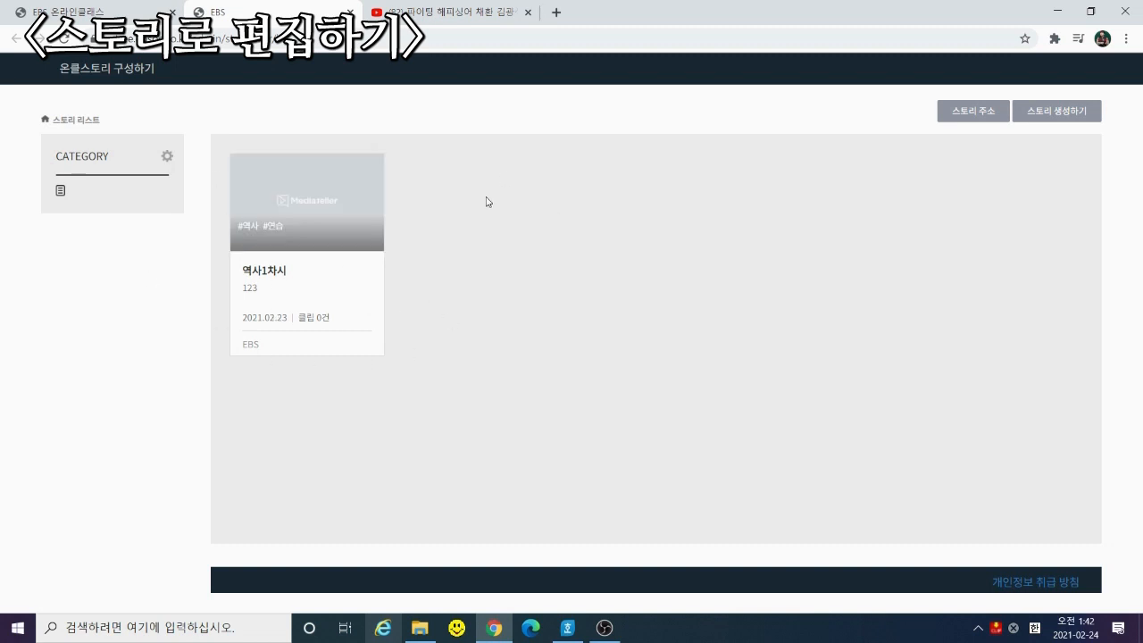
Let the 온클스토리 구성하기 page load to show the story list with 역사1차시
{"action": "mouse_move", "coordinate": [348, 216]}
Start a new story and set its category to 2학년 역사 스토리
{"action": "left_click", "coordinate": [1069, 117]}
{"action": "left_click", "coordinate": [453, 160]}
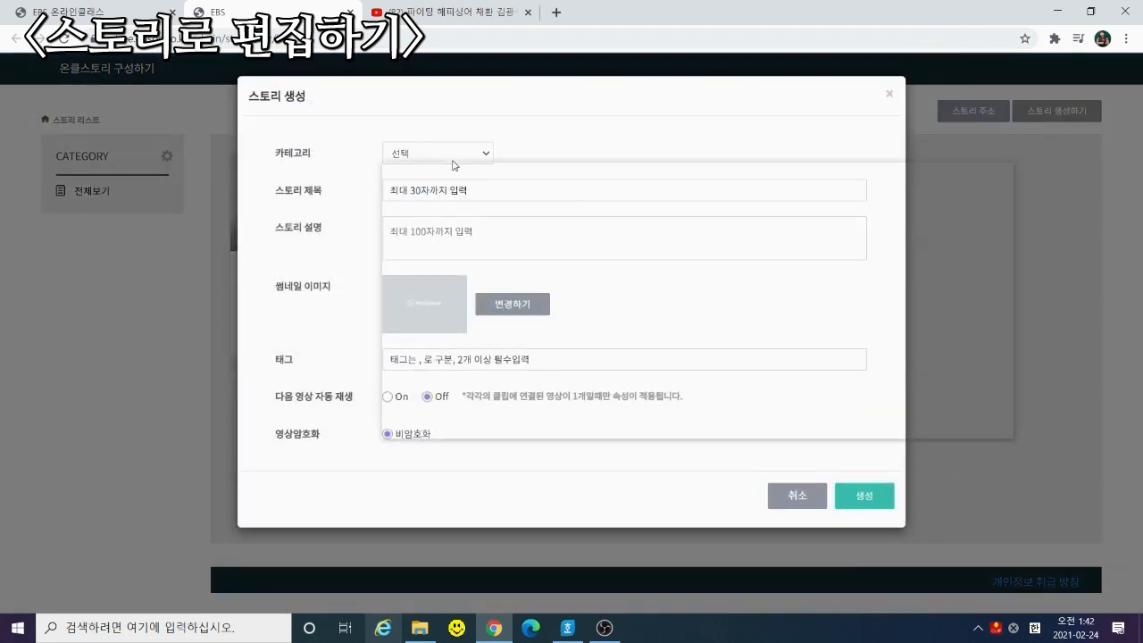
{"action": "scroll", "coordinate": [449, 324], "scroll_direction": "down", "scroll_amount": 10}
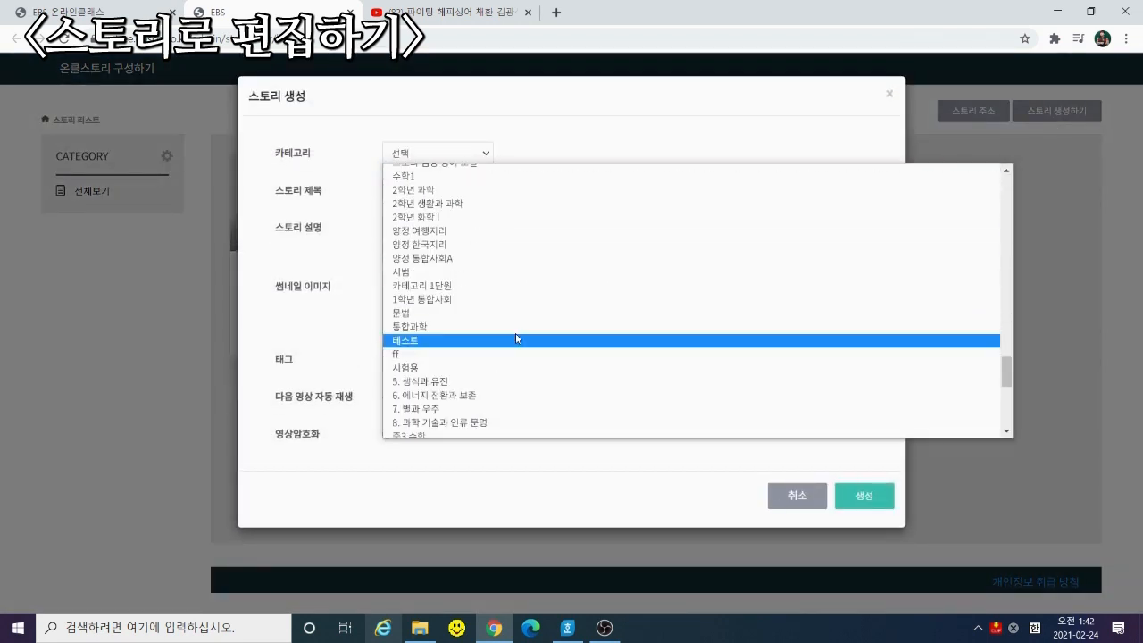
{"action": "scroll", "coordinate": [515, 338], "scroll_direction": "up", "scroll_amount": 10}
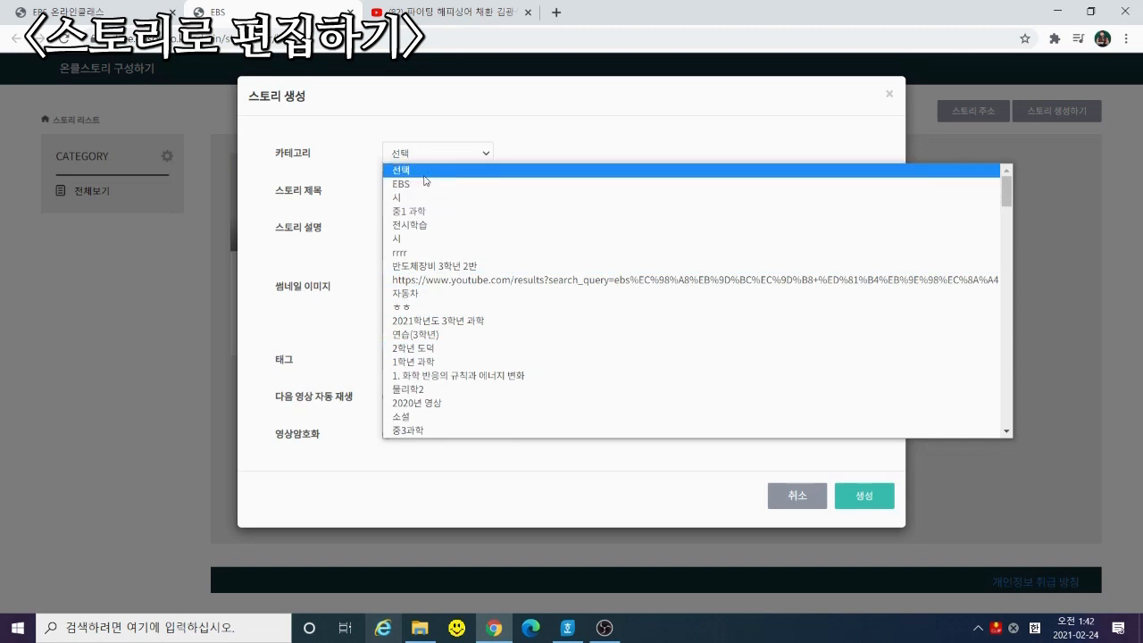
{"action": "scroll", "coordinate": [440, 277], "scroll_direction": "down", "scroll_amount": 10}
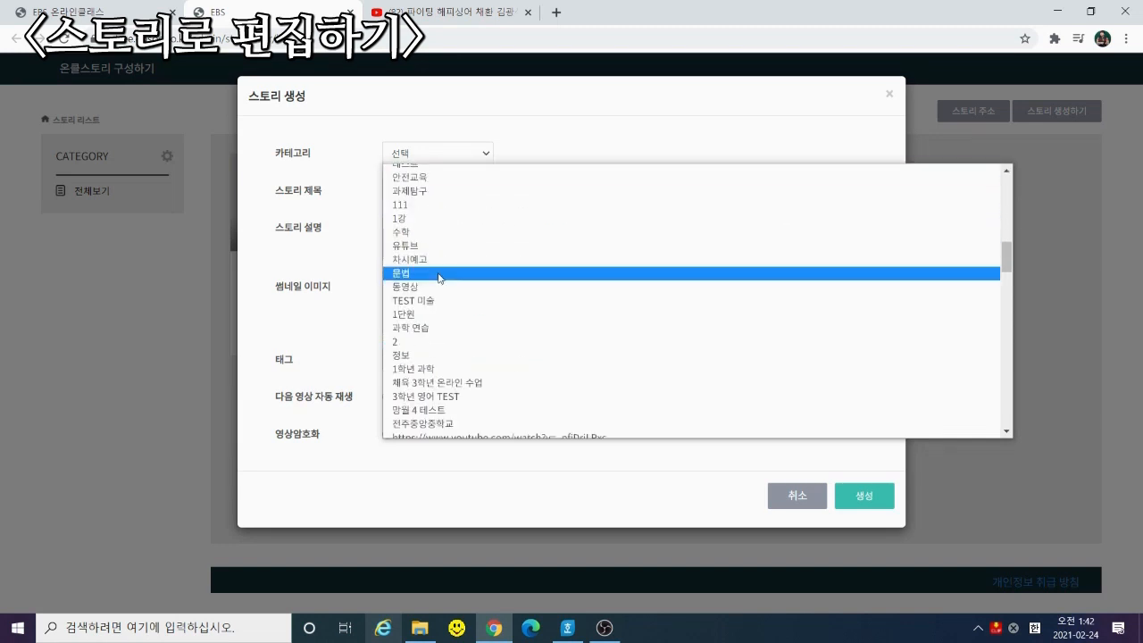
{"action": "scroll", "coordinate": [448, 290], "scroll_direction": "down", "scroll_amount": 5}
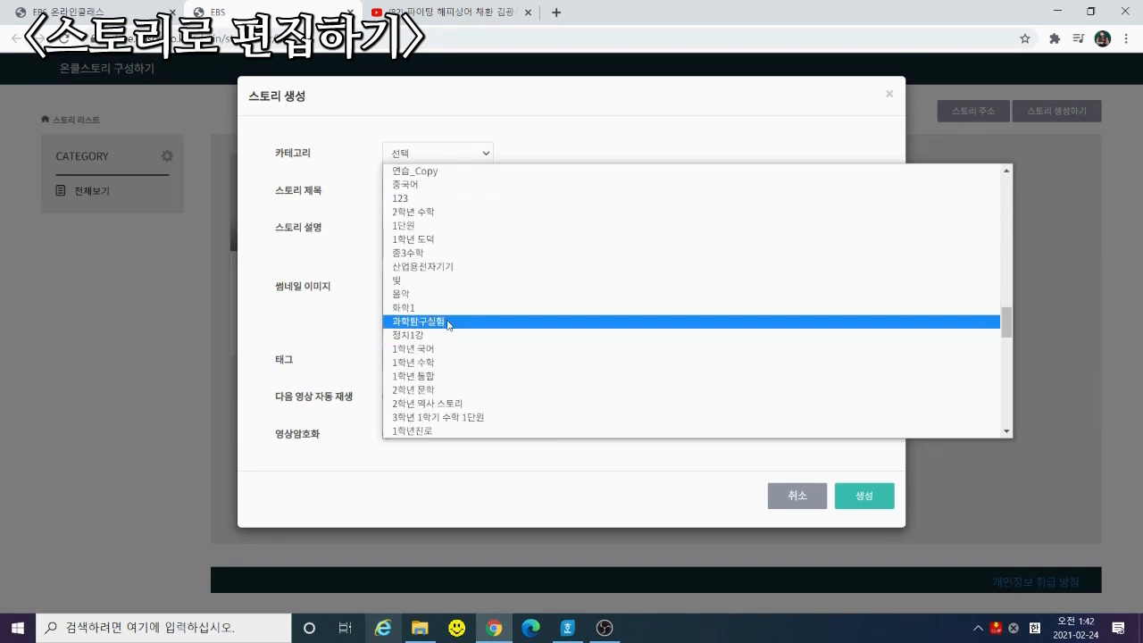
{"action": "left_click", "coordinate": [449, 404]}
Title the story '역사 2학년 1차시' and paste the same text as its description
{"action": "left_click", "coordinate": [482, 192]}
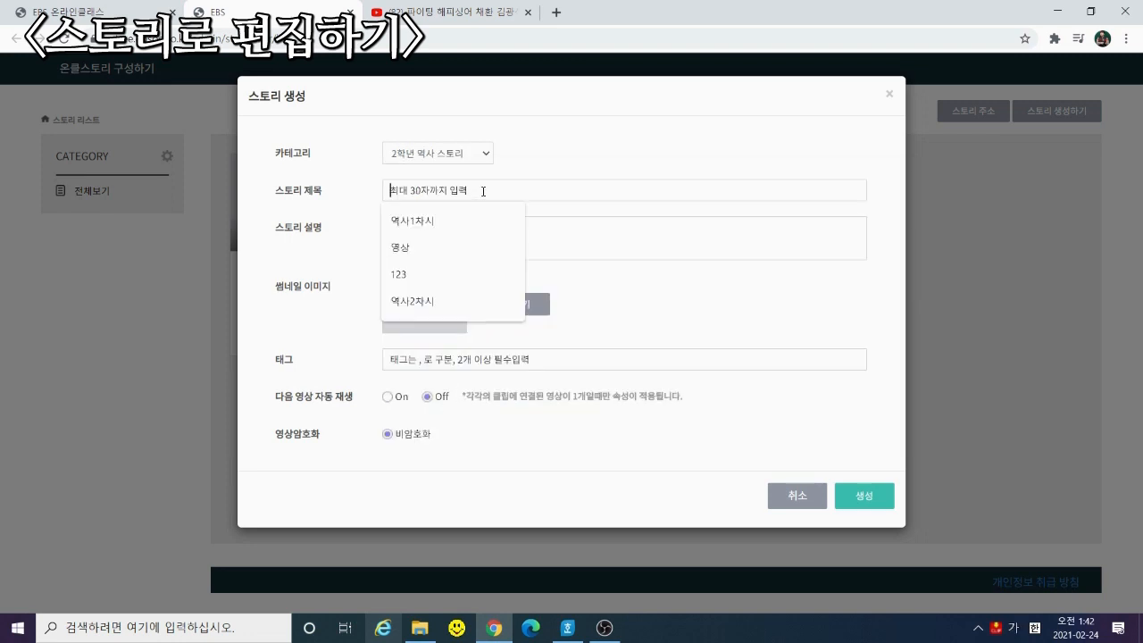
{"action": "type", "text": "1"}
{"action": "key", "text": "BackSpace"}
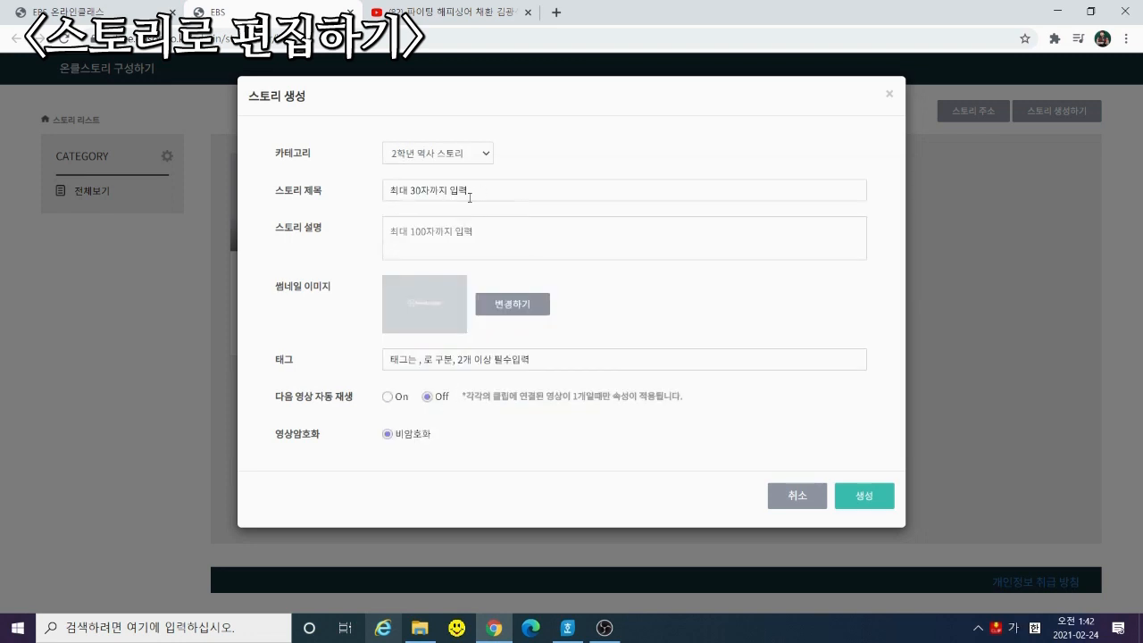
{"action": "type", "text": "역사 2학년 1차시"}
{"action": "left_click_drag", "start_coordinate": [505, 198], "coordinate": [389, 205]}
{"action": "key", "text": "ctrl+c"}
{"action": "left_click", "coordinate": [425, 226]}
{"action": "key", "text": "ctrl+v"}
Set 1.PNG as the thumbnail, add tags 역사,연습, and create the story
{"action": "left_click", "coordinate": [507, 305]}
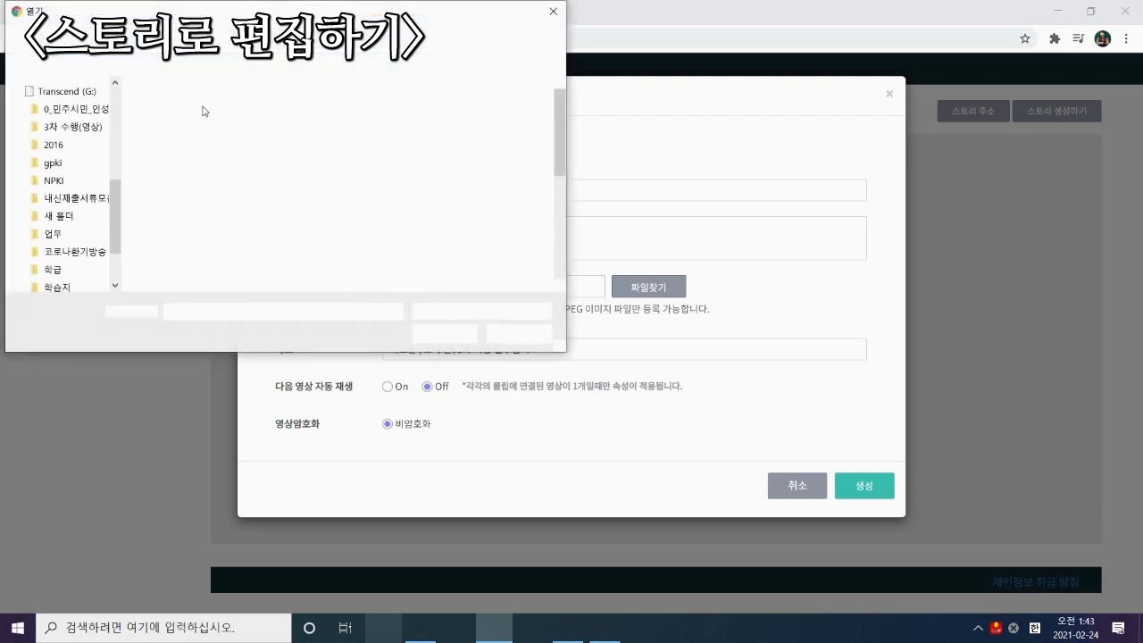
{"action": "double_click", "coordinate": [173, 123]}
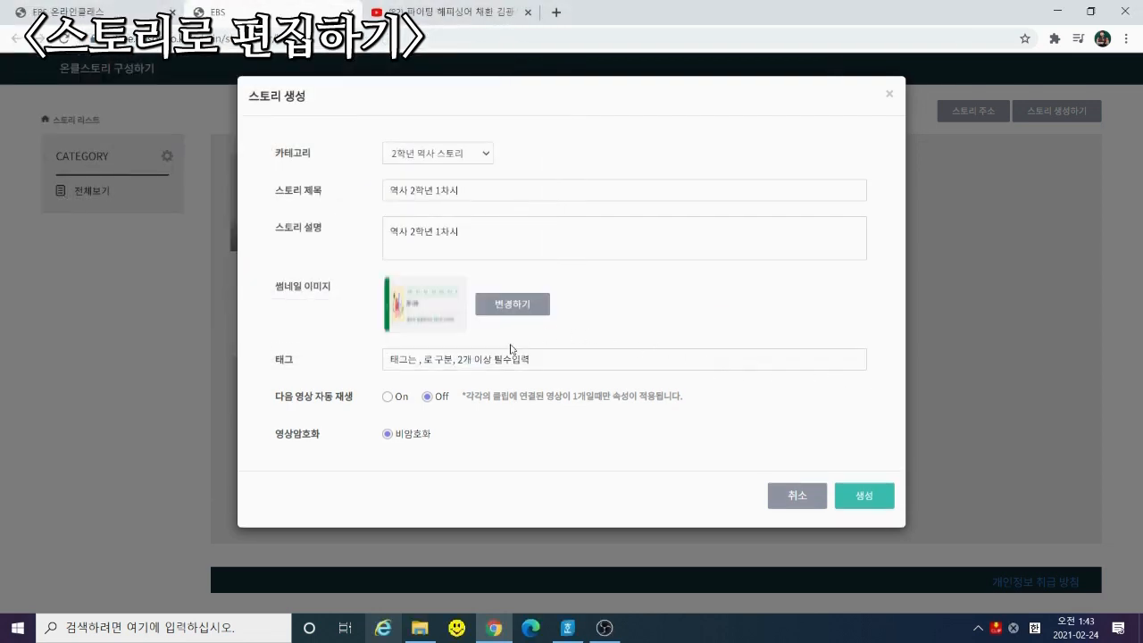
{"action": "left_click", "coordinate": [447, 359]}
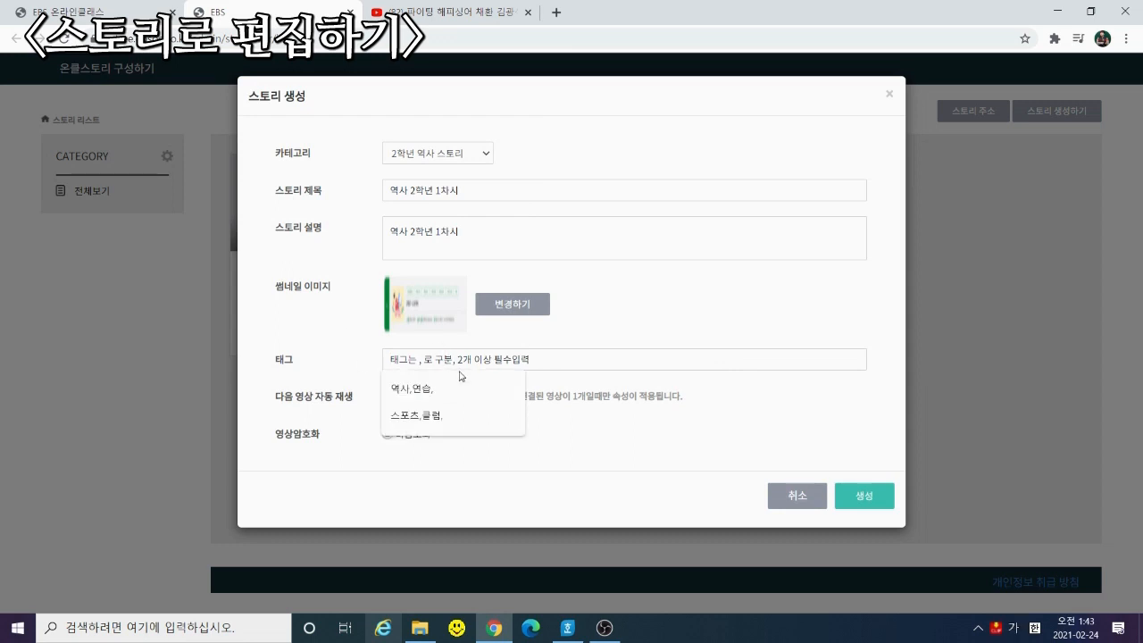
{"action": "left_click", "coordinate": [443, 388]}
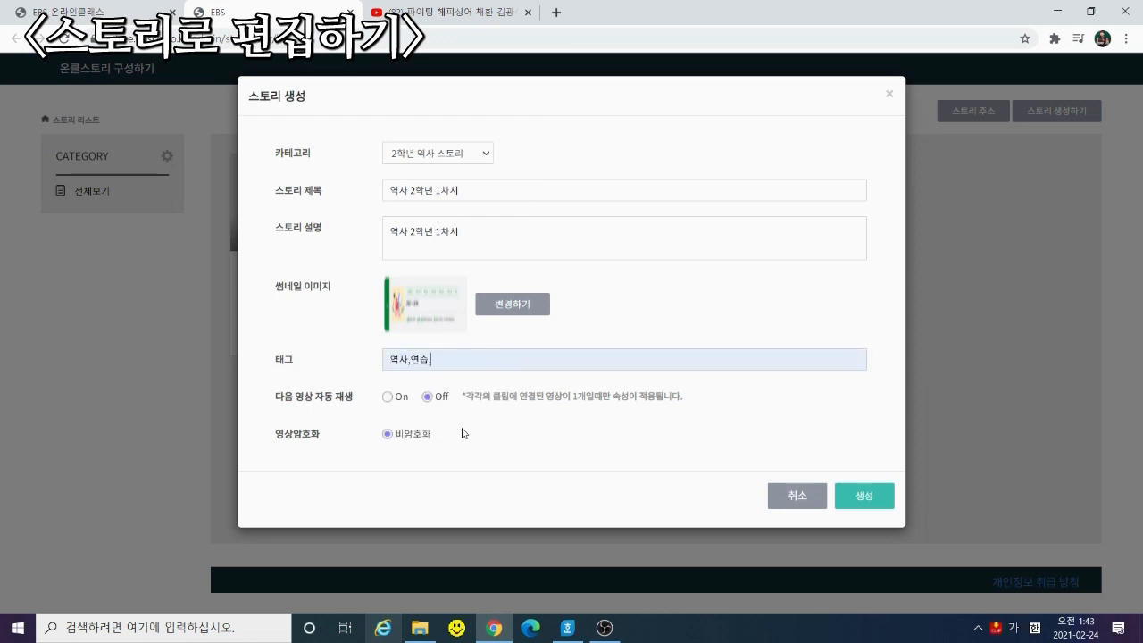
{"action": "left_click", "coordinate": [865, 497]}
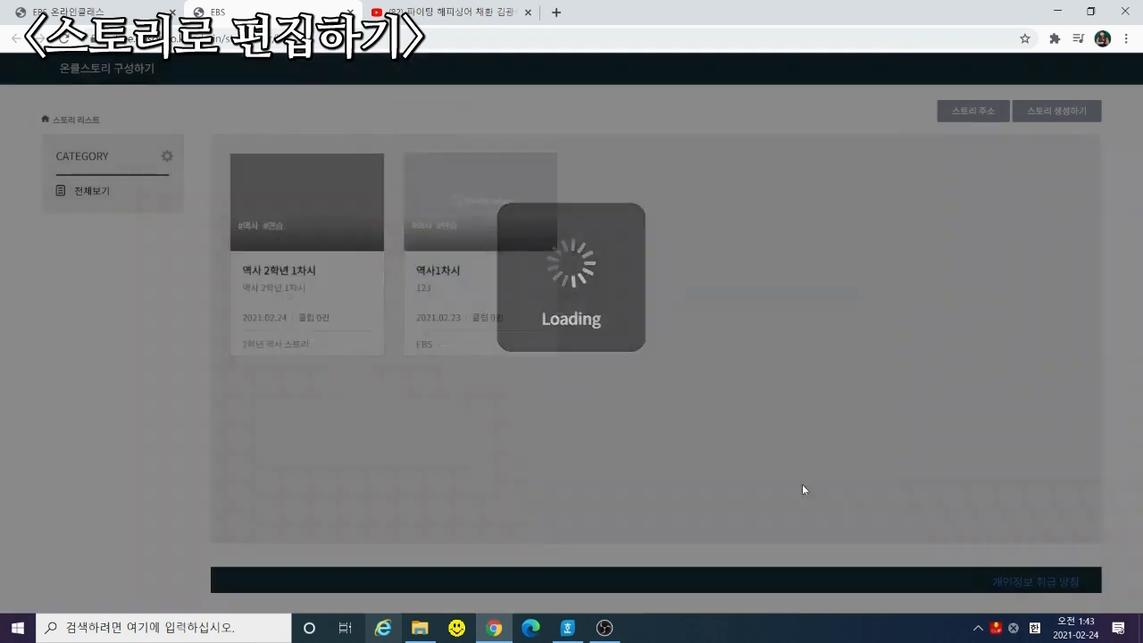
Open the 역사 2학년 1차시 scenario editor and show the 내 영상 불러오기 options
{"action": "mouse_move", "coordinate": [282, 316]}
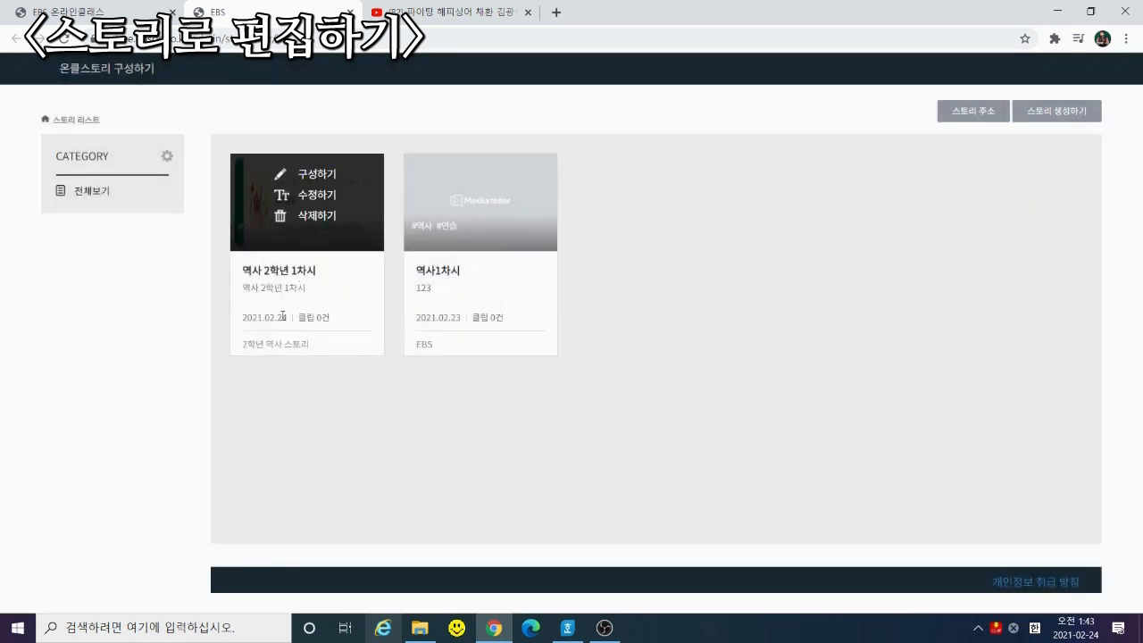
{"action": "left_click", "coordinate": [317, 182]}
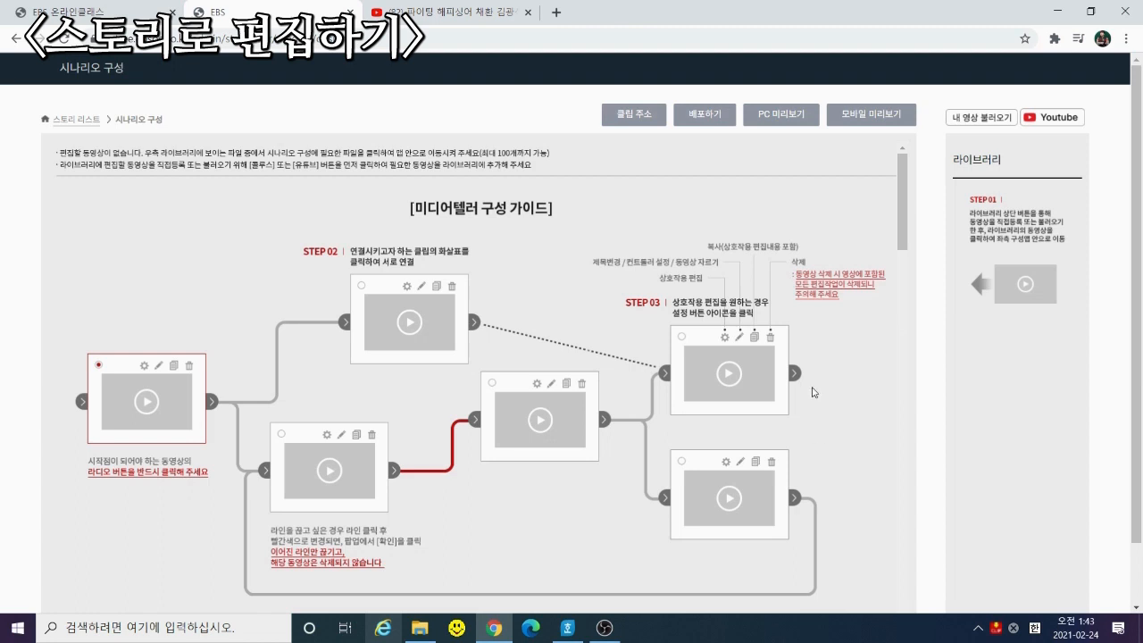
{"action": "left_click", "coordinate": [959, 120]}
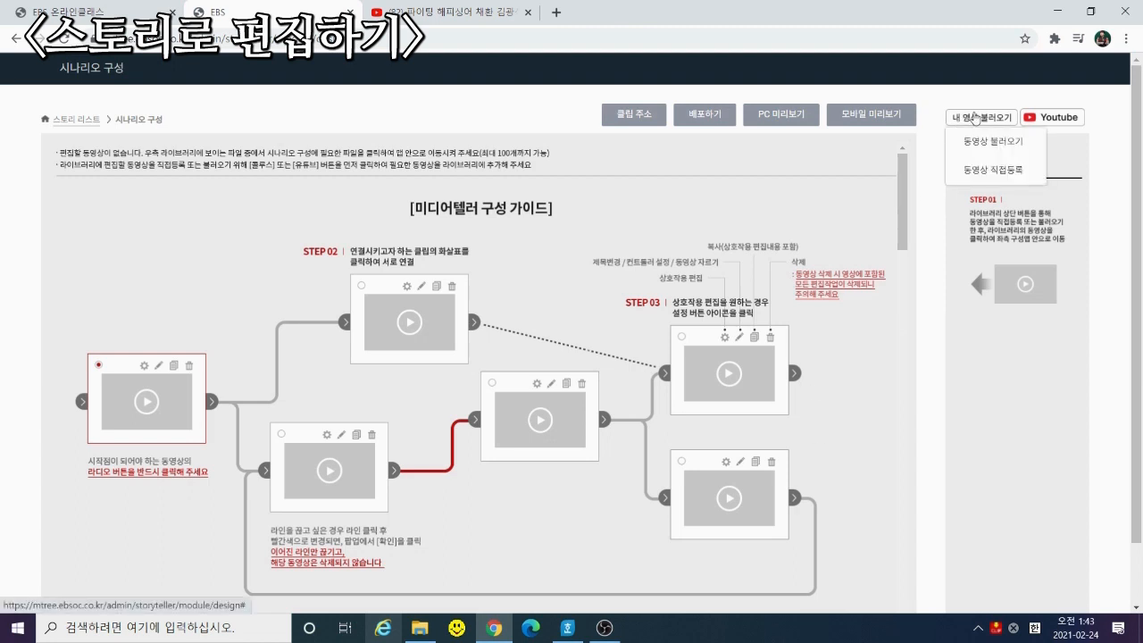
Upload 가입및클래스만들기.mp4 to the story library via 동영상 직접등록
{"action": "left_click", "coordinate": [993, 171]}
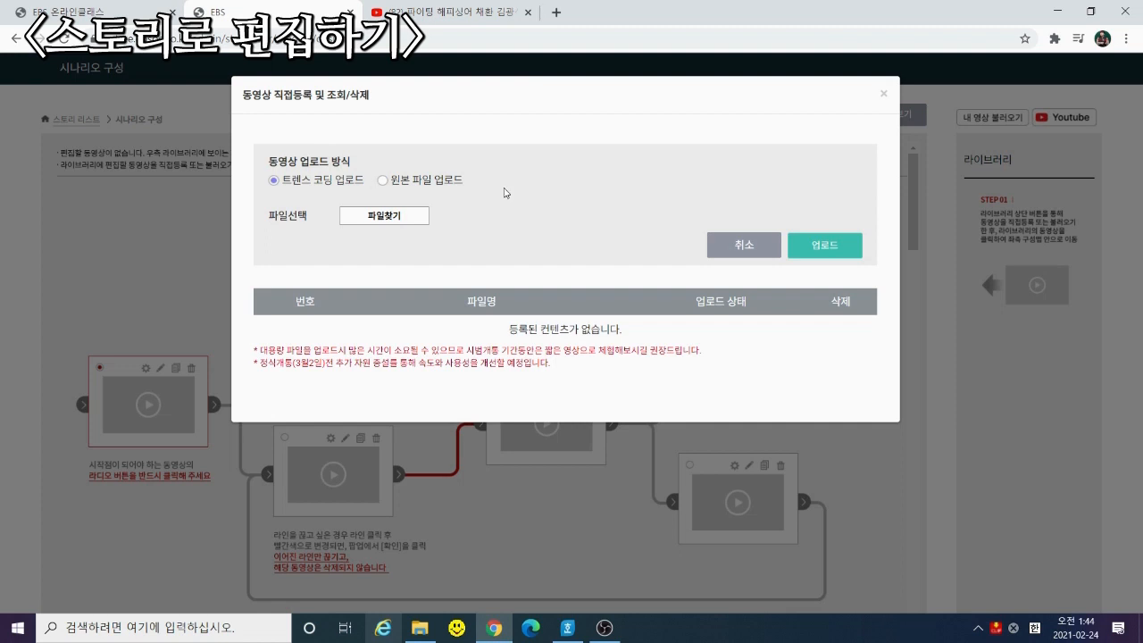
{"action": "left_click", "coordinate": [413, 220]}
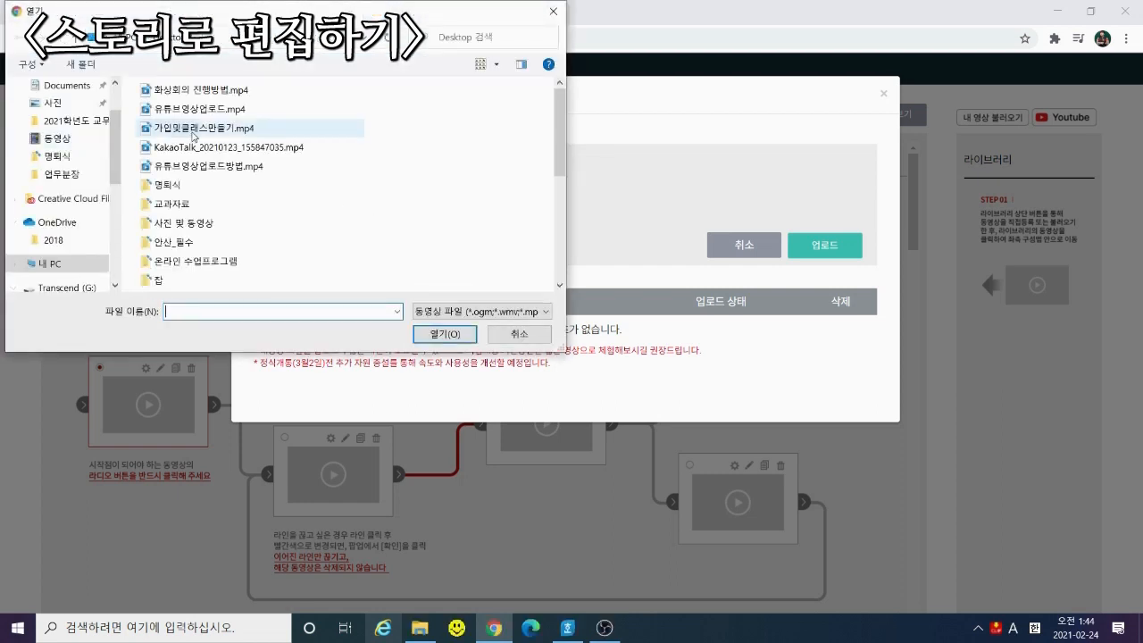
{"action": "double_click", "coordinate": [194, 134]}
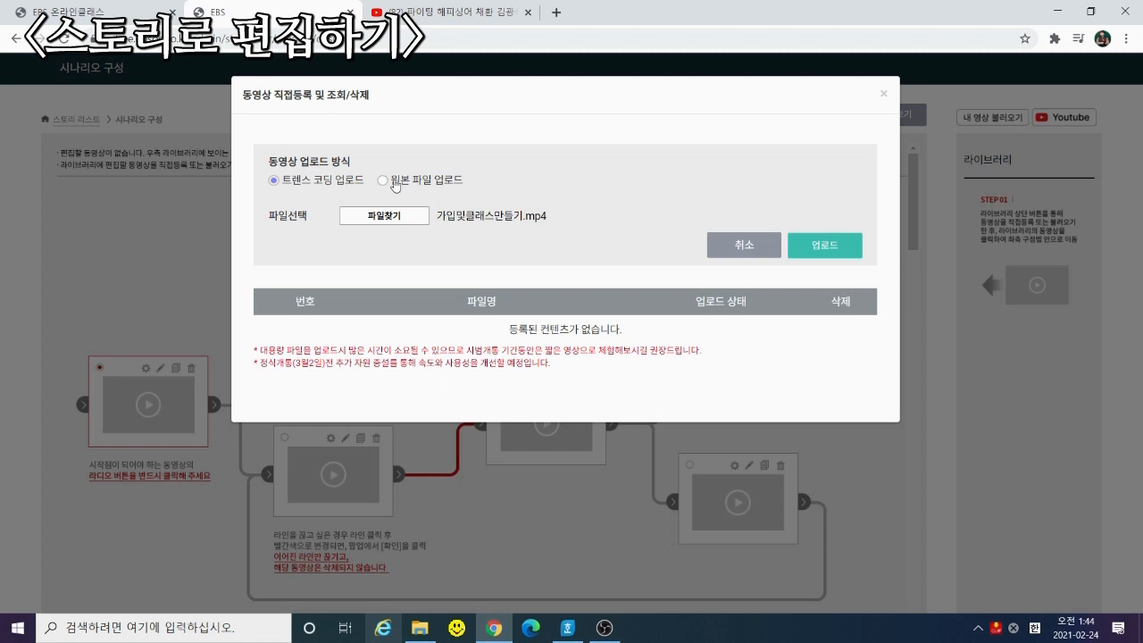
{"action": "left_click", "coordinate": [822, 252]}
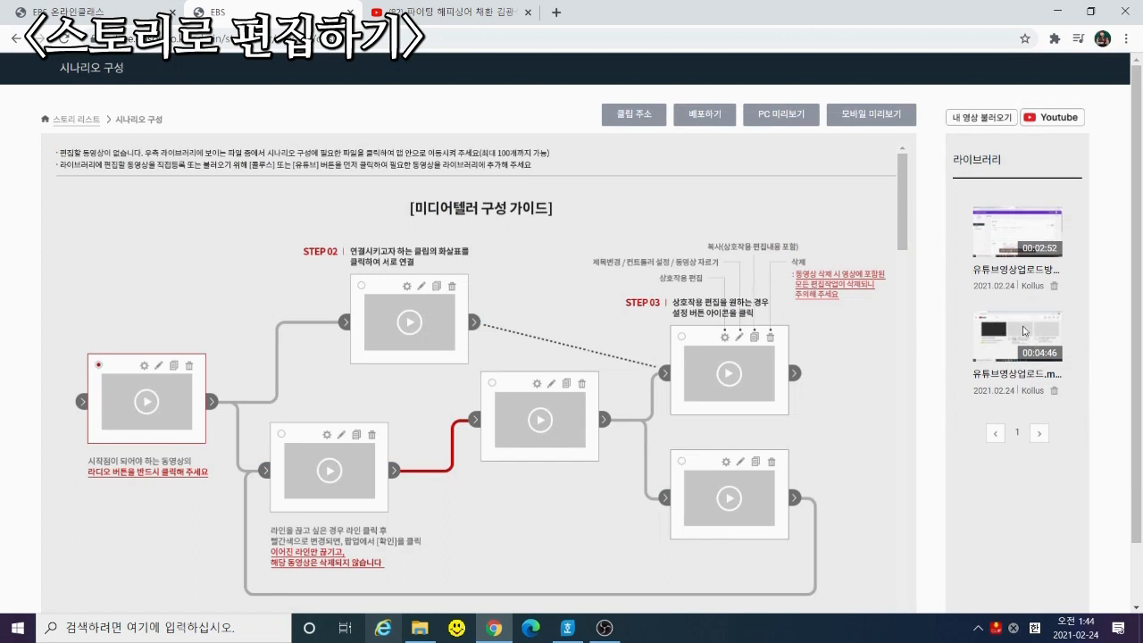
Add the 00:02:52 and 00:04:46 clips, mark the first as start, and link them
{"action": "left_click", "coordinate": [1021, 237]}
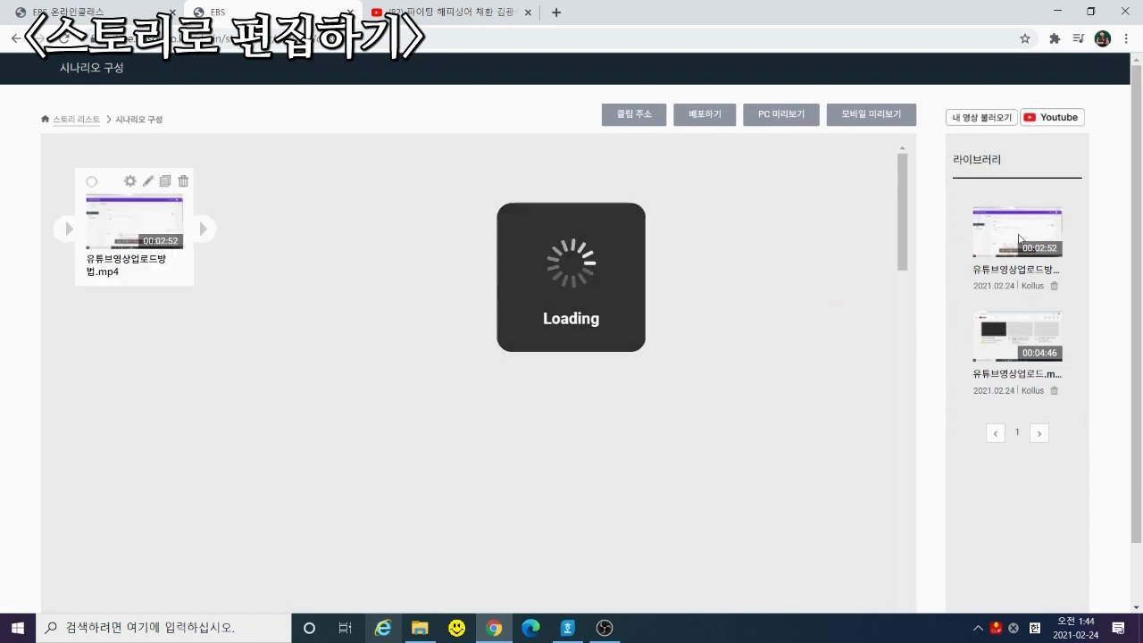
{"action": "left_click", "coordinate": [1014, 358]}
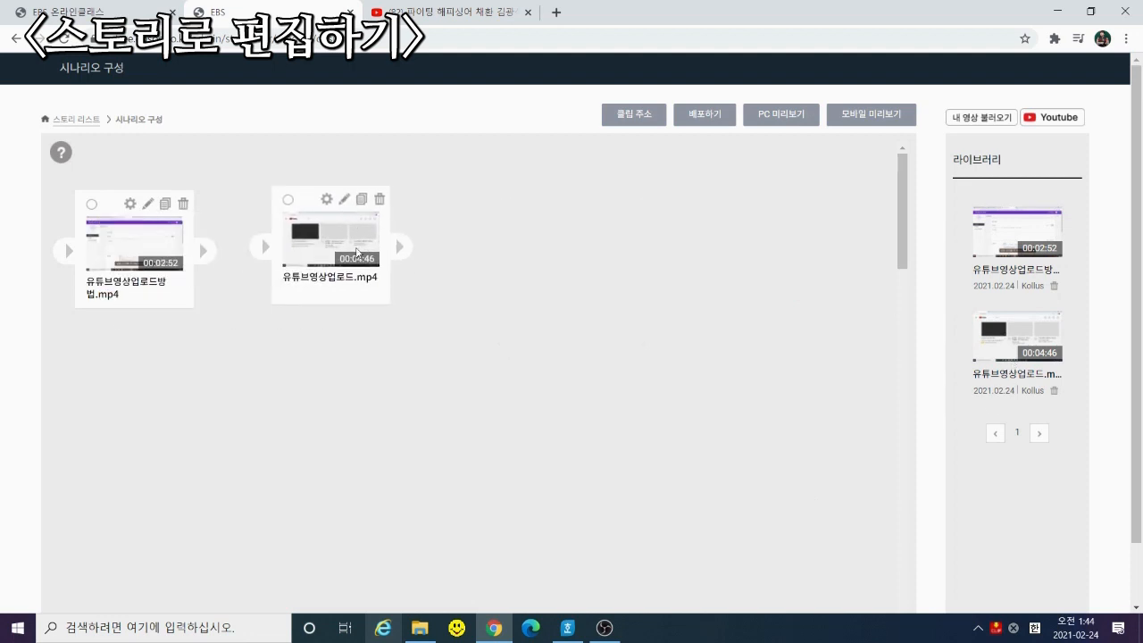
{"action": "mouse_move", "coordinate": [358, 254]}
{"action": "left_mouse_down"}
{"action": "mouse_move", "coordinate": [364, 243]}
{"action": "mouse_move", "coordinate": [364, 253]}
{"action": "left_mouse_up"}
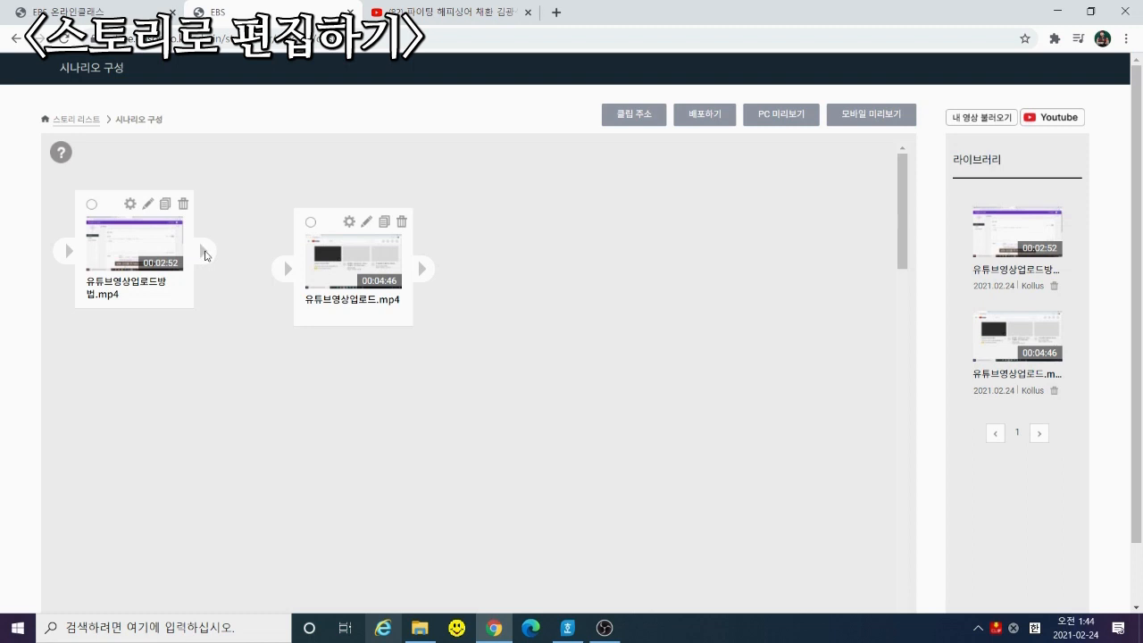
{"action": "left_click_drag", "start_coordinate": [206, 255], "coordinate": [288, 271]}
{"action": "left_click_drag", "start_coordinate": [204, 255], "coordinate": [287, 269]}
{"action": "left_click", "coordinate": [257, 268]}
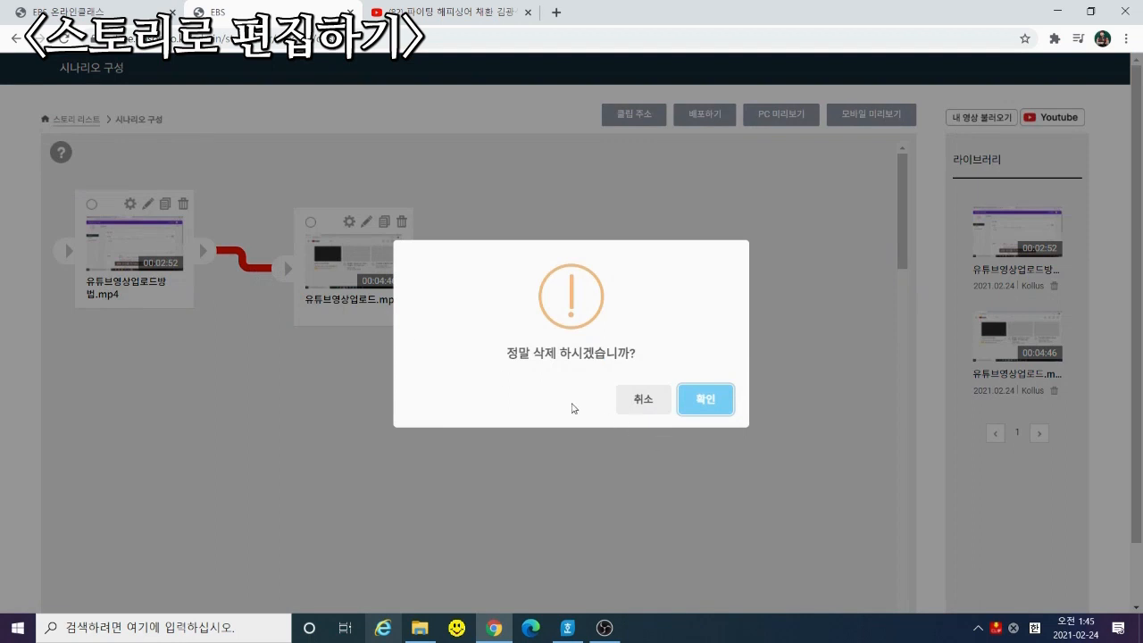
{"action": "left_click", "coordinate": [722, 397]}
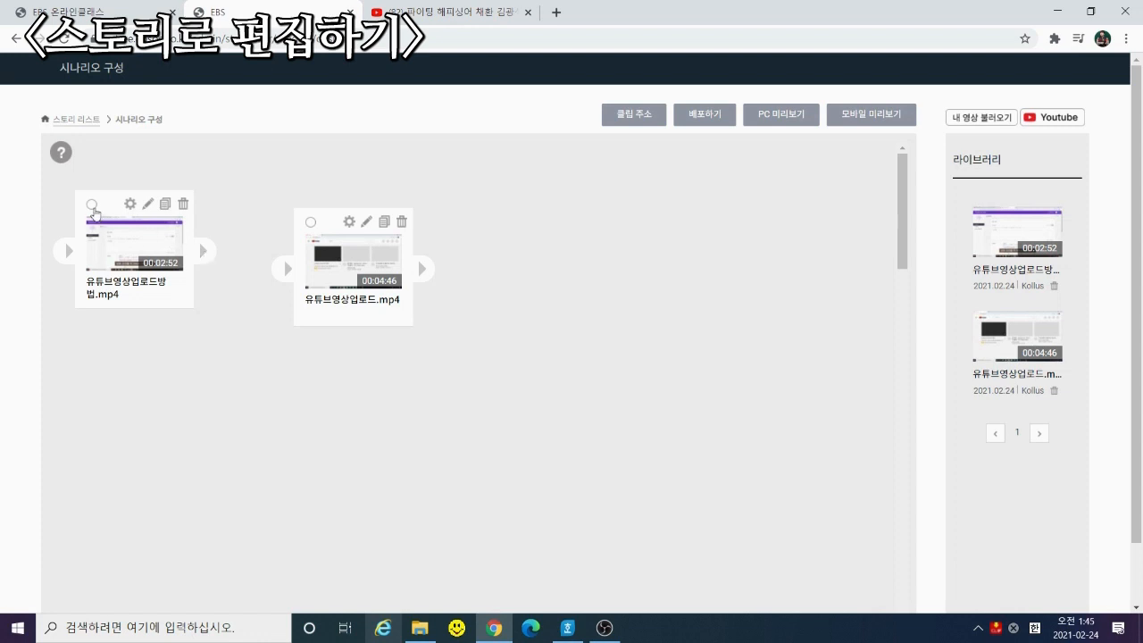
{"action": "left_click", "coordinate": [93, 209]}
{"action": "left_click_drag", "start_coordinate": [207, 253], "coordinate": [288, 272]}
Add the 00:02:52 video as a third clip linked after the second, then preview on PC
{"action": "left_click", "coordinate": [996, 230]}
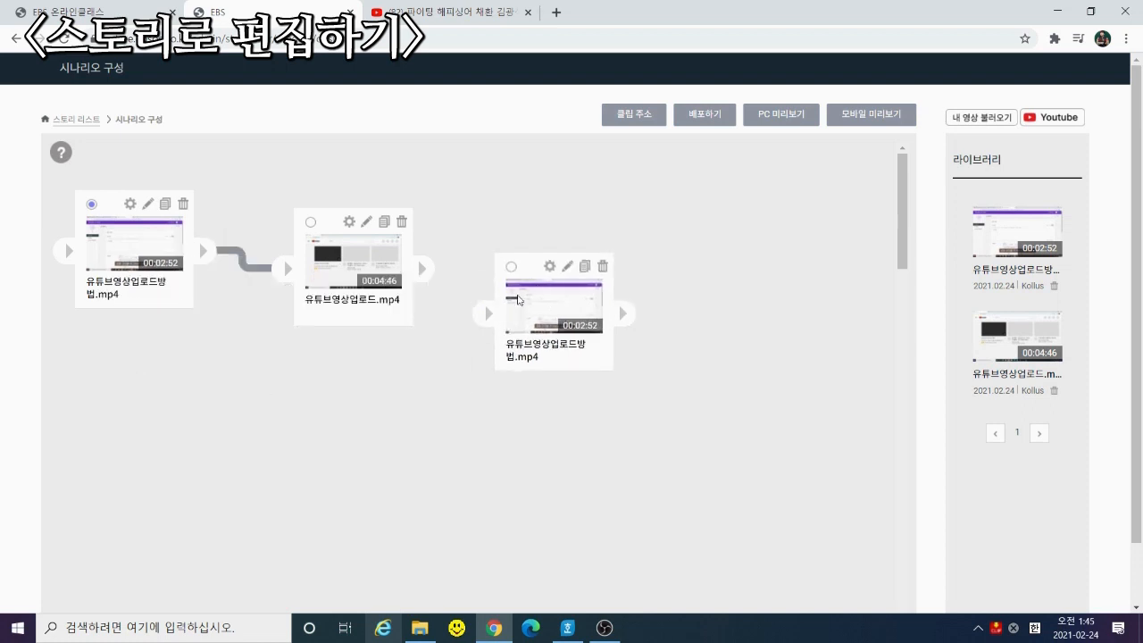
{"action": "left_click_drag", "start_coordinate": [518, 300], "coordinate": [540, 257]}
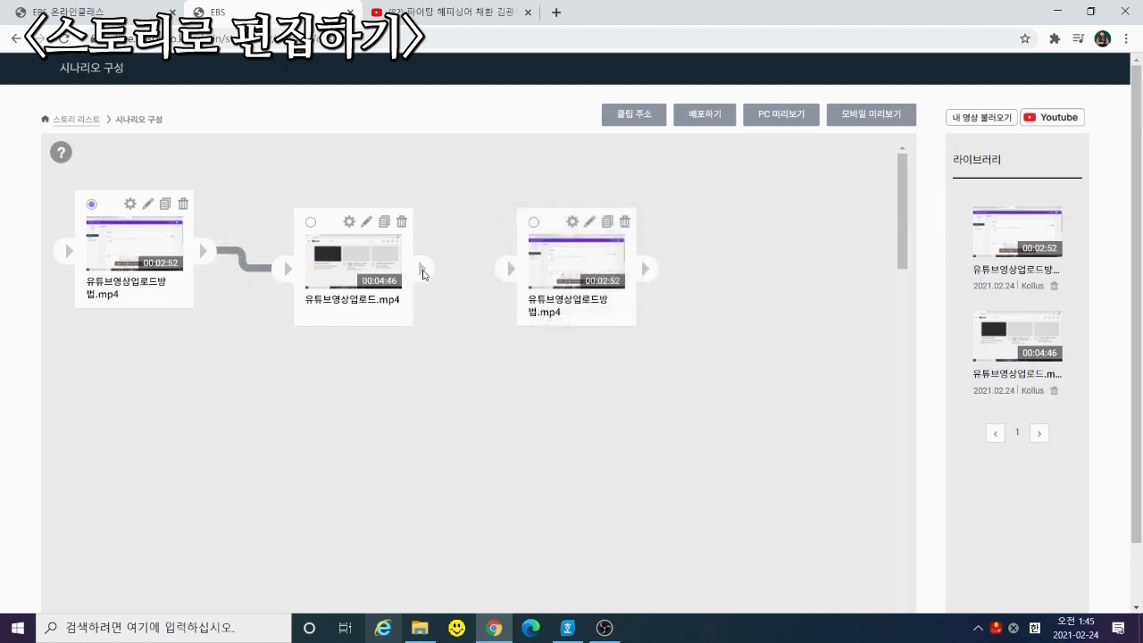
{"action": "left_click_drag", "start_coordinate": [423, 274], "coordinate": [511, 268]}
{"action": "left_click", "coordinate": [793, 120]}
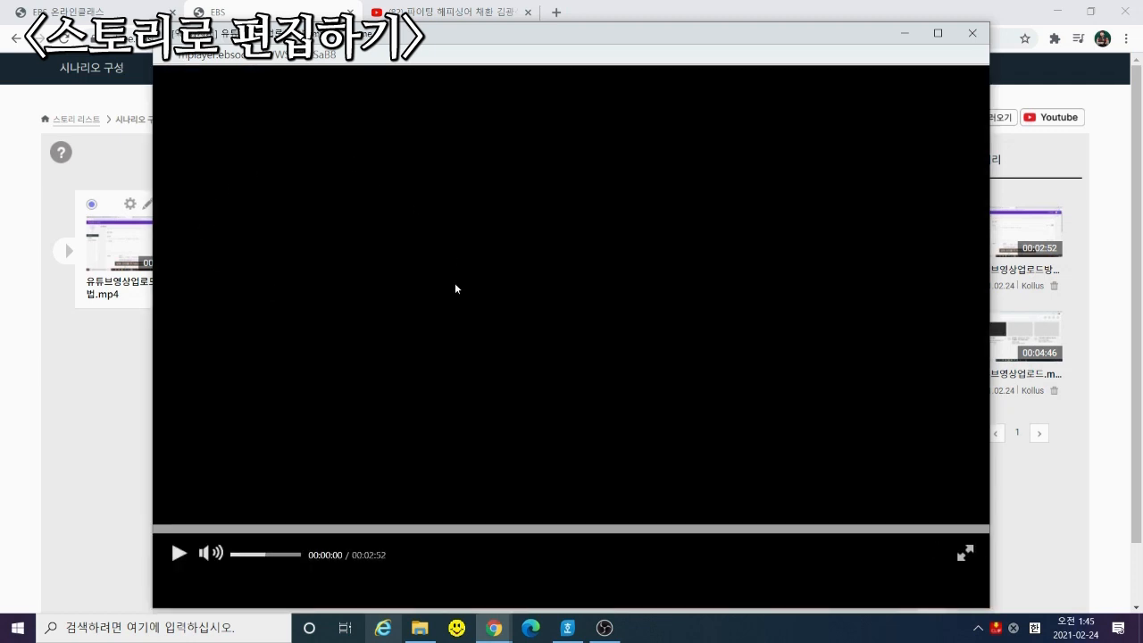
Play the story's PC preview, then close the preview window
{"action": "left_click", "coordinate": [179, 555]}
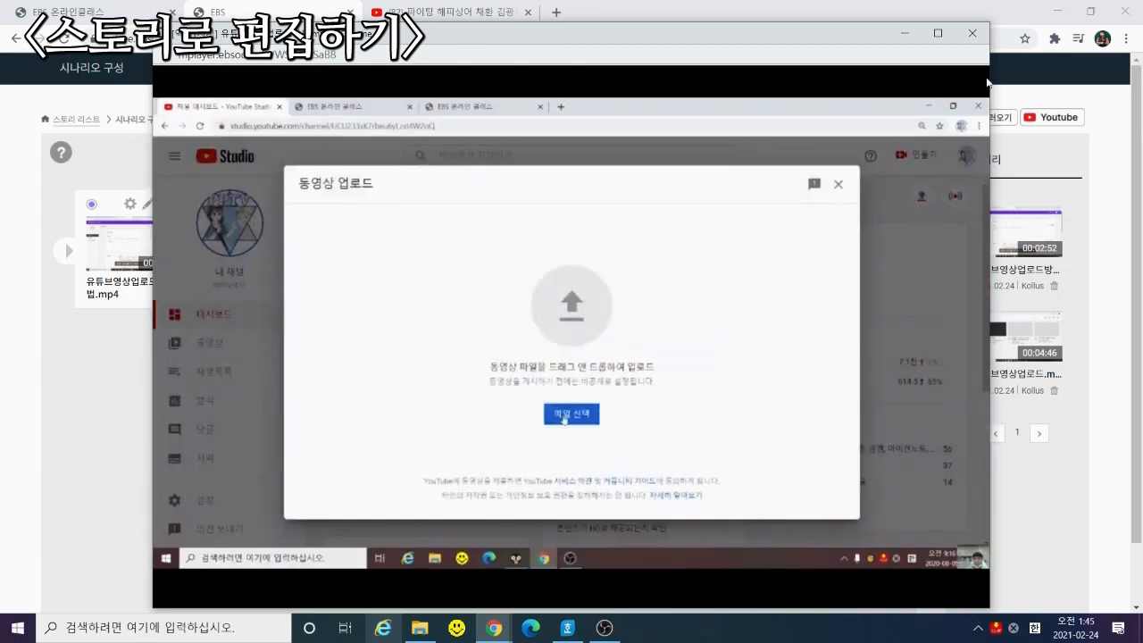
{"action": "left_click", "coordinate": [971, 35]}
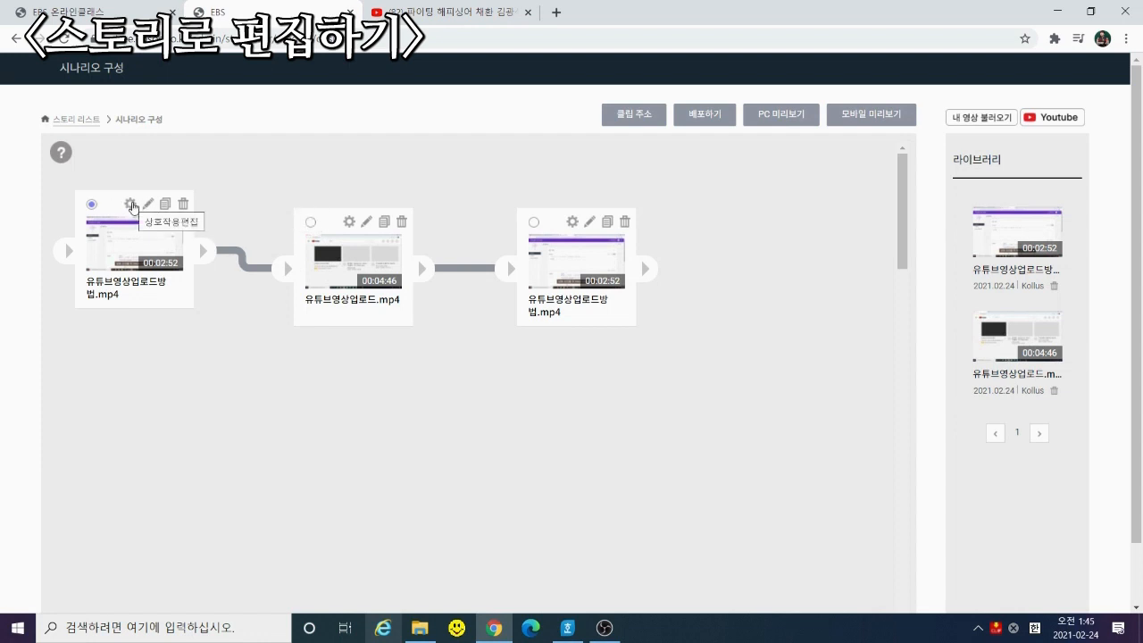
Add a media tag, both quiz types, a caption, a video link and 처음으로 가기 to the first clip
{"action": "left_click", "coordinate": [131, 204]}
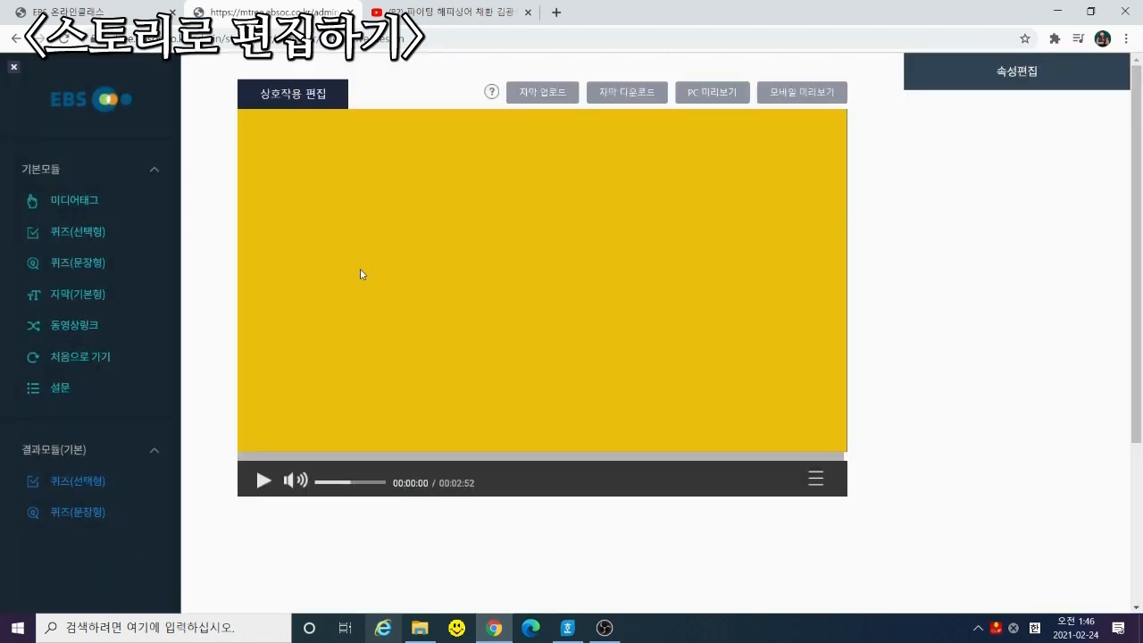
{"action": "scroll", "coordinate": [323, 373], "scroll_direction": "down", "scroll_amount": 3}
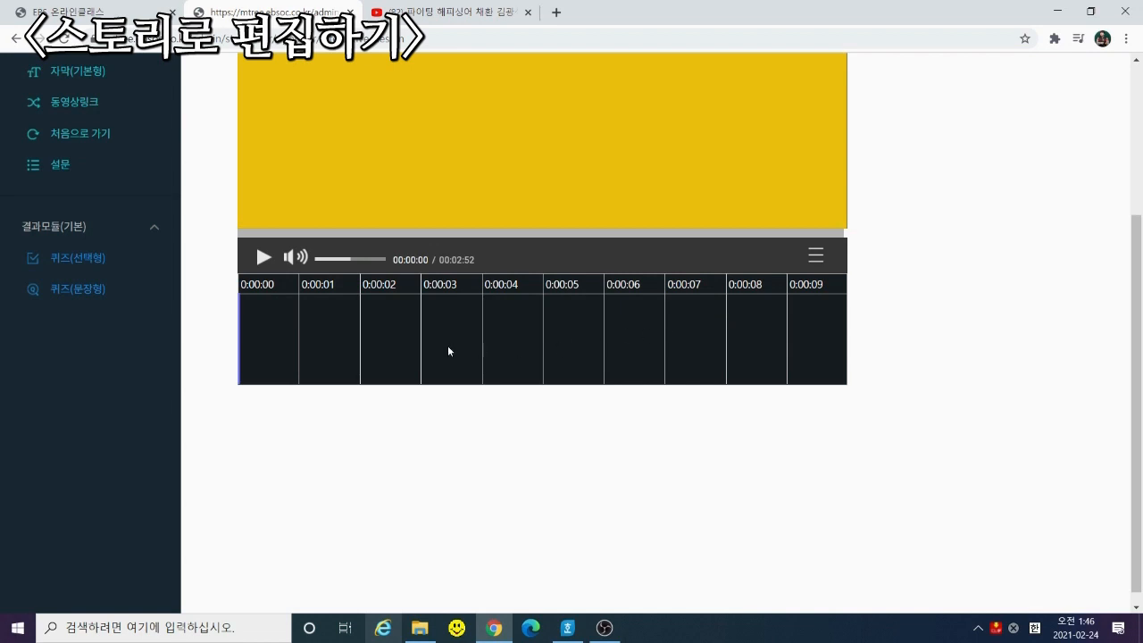
{"action": "scroll", "coordinate": [447, 397], "scroll_direction": "up", "scroll_amount": 3}
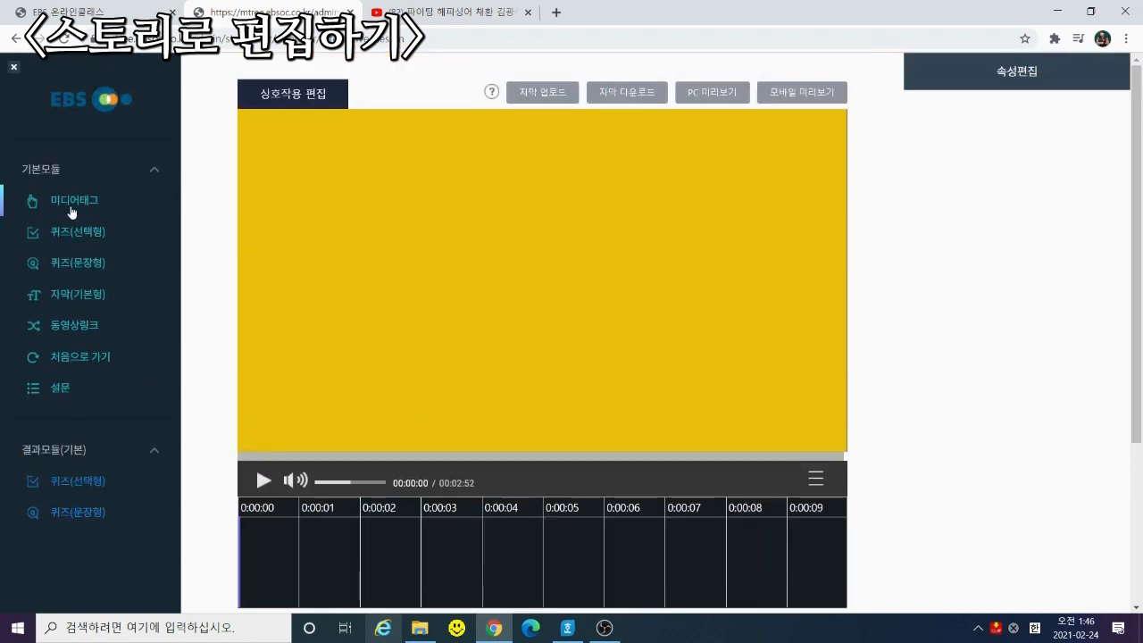
{"action": "left_click", "coordinate": [73, 207]}
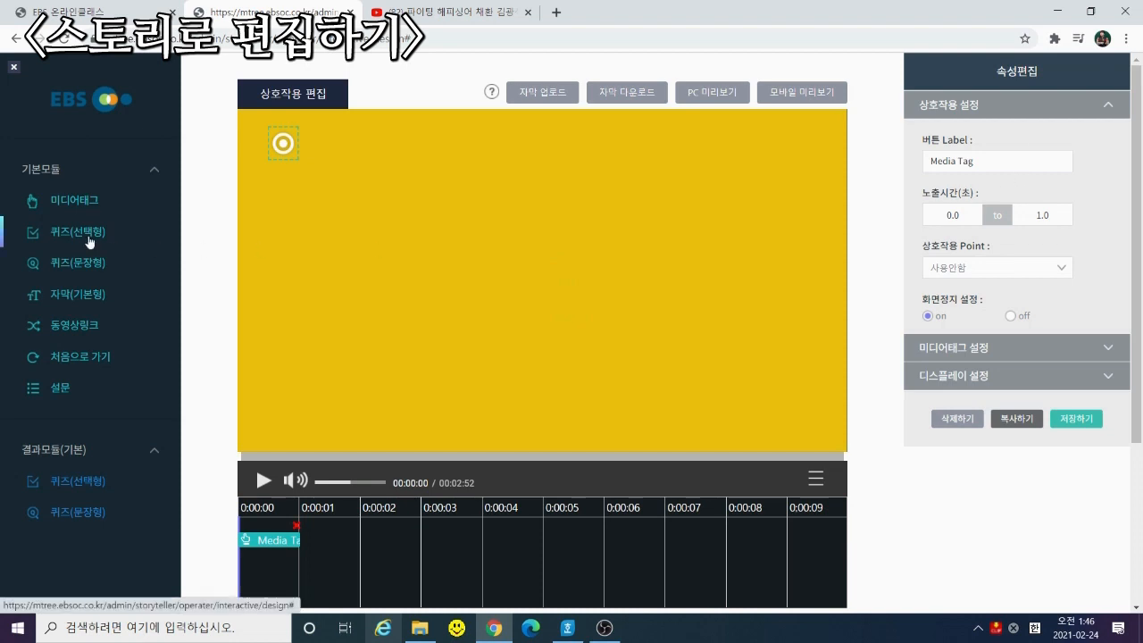
{"action": "left_click", "coordinate": [90, 240]}
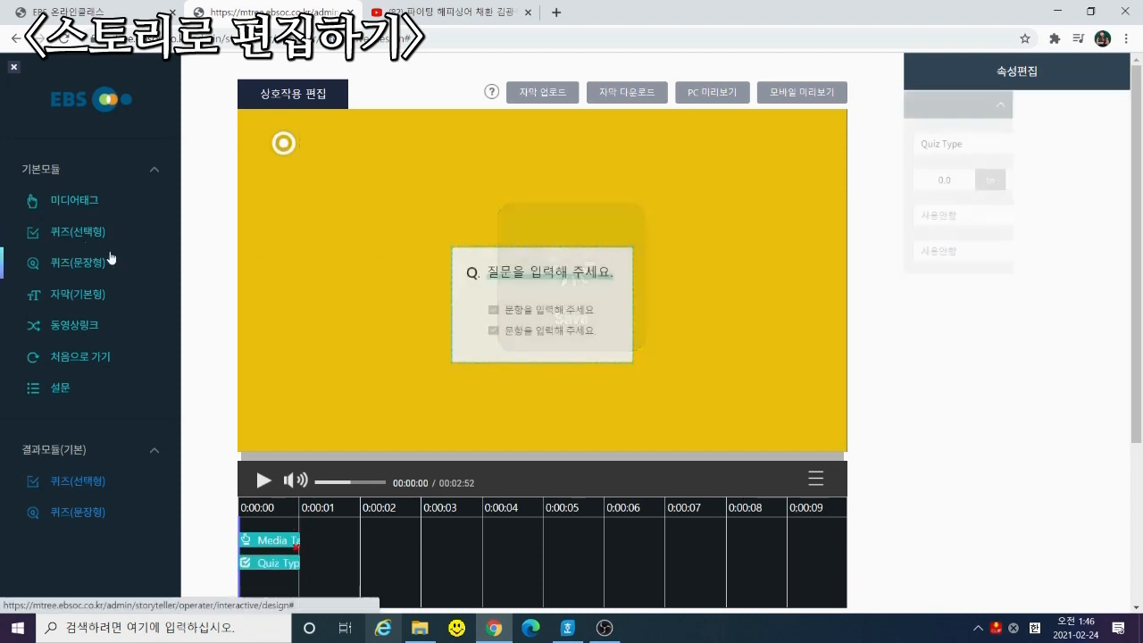
{"action": "left_click", "coordinate": [75, 274]}
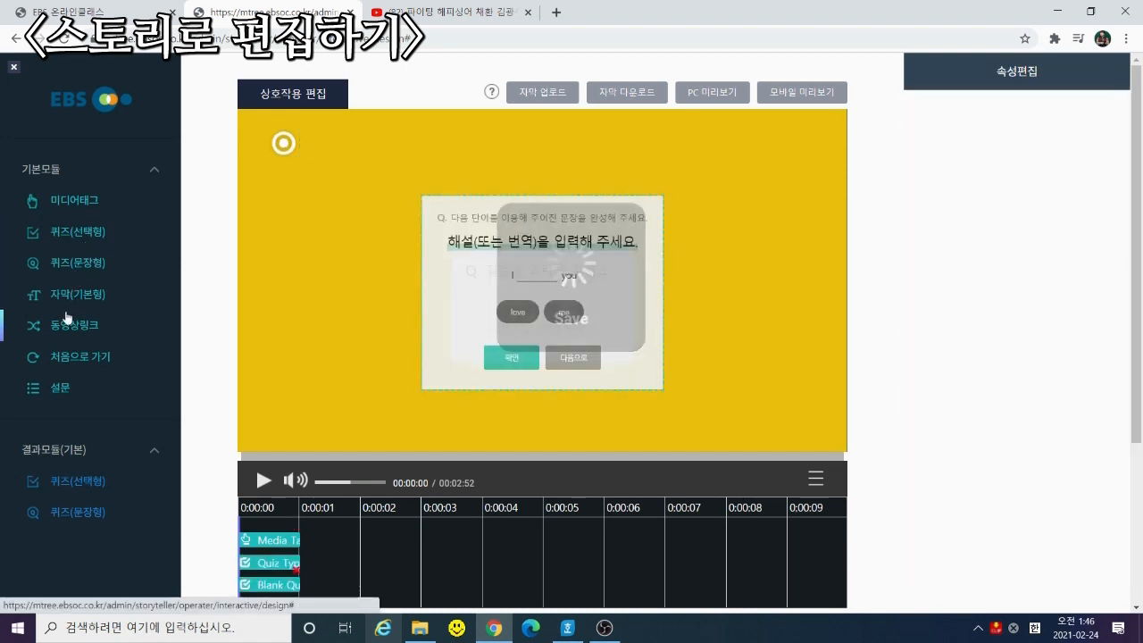
{"action": "left_click", "coordinate": [64, 297]}
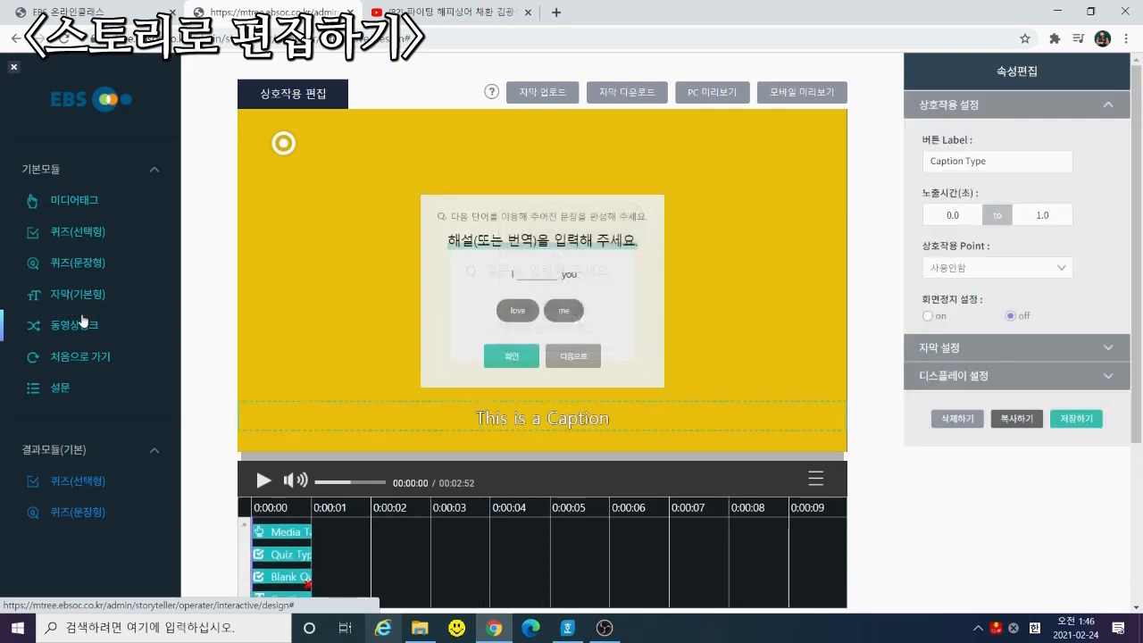
{"action": "left_click", "coordinate": [62, 336]}
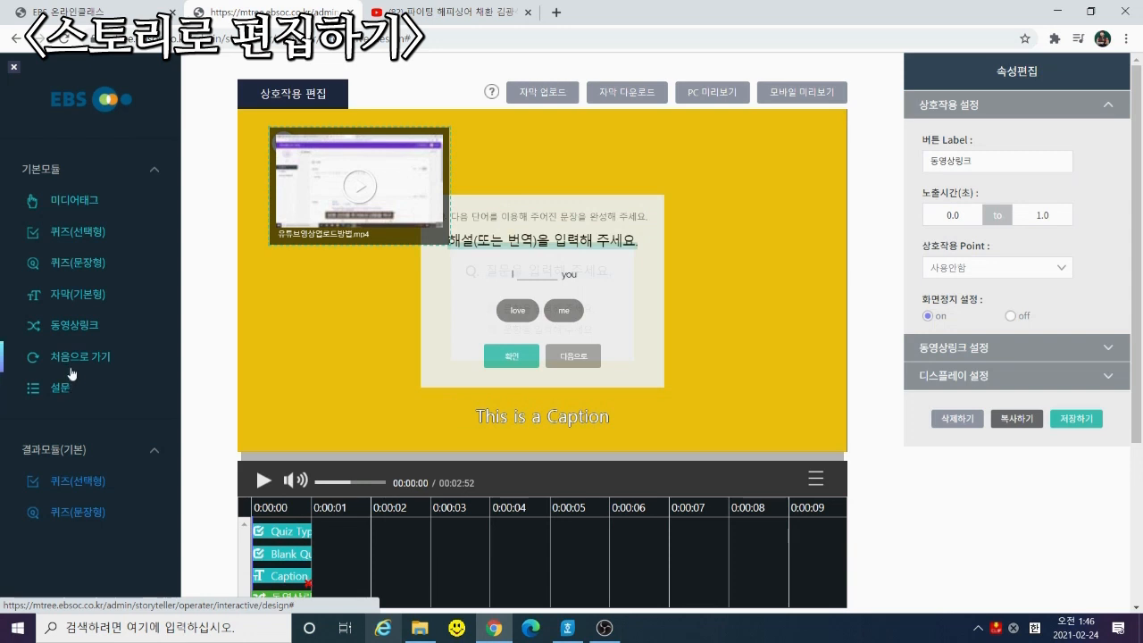
{"action": "left_click", "coordinate": [71, 368]}
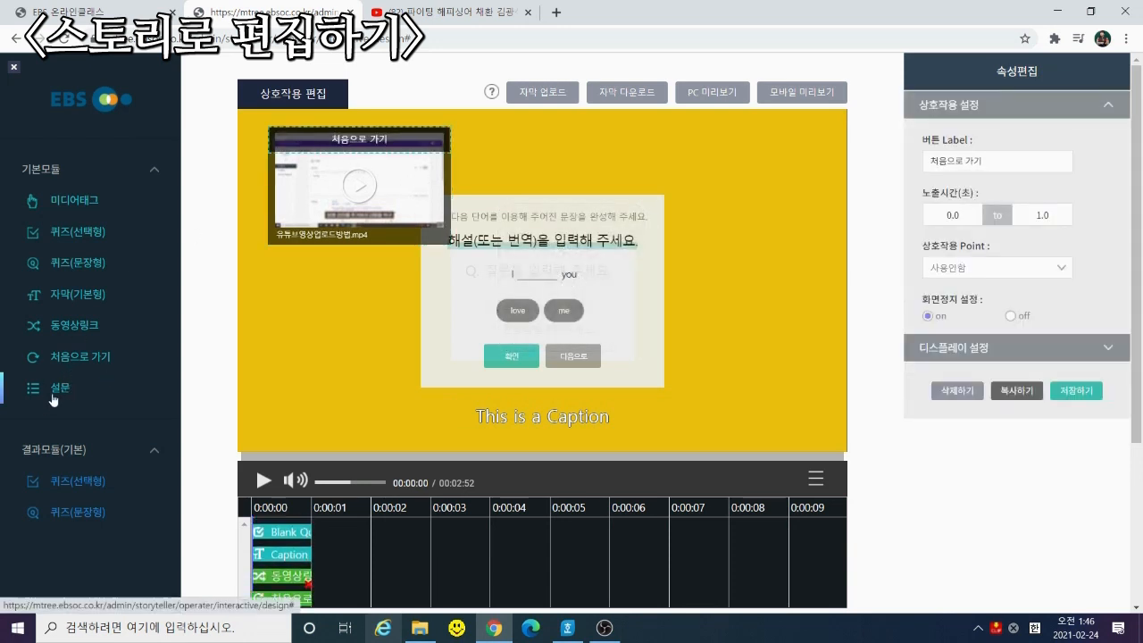
{"action": "scroll", "coordinate": [89, 407], "scroll_direction": "down", "scroll_amount": 2}
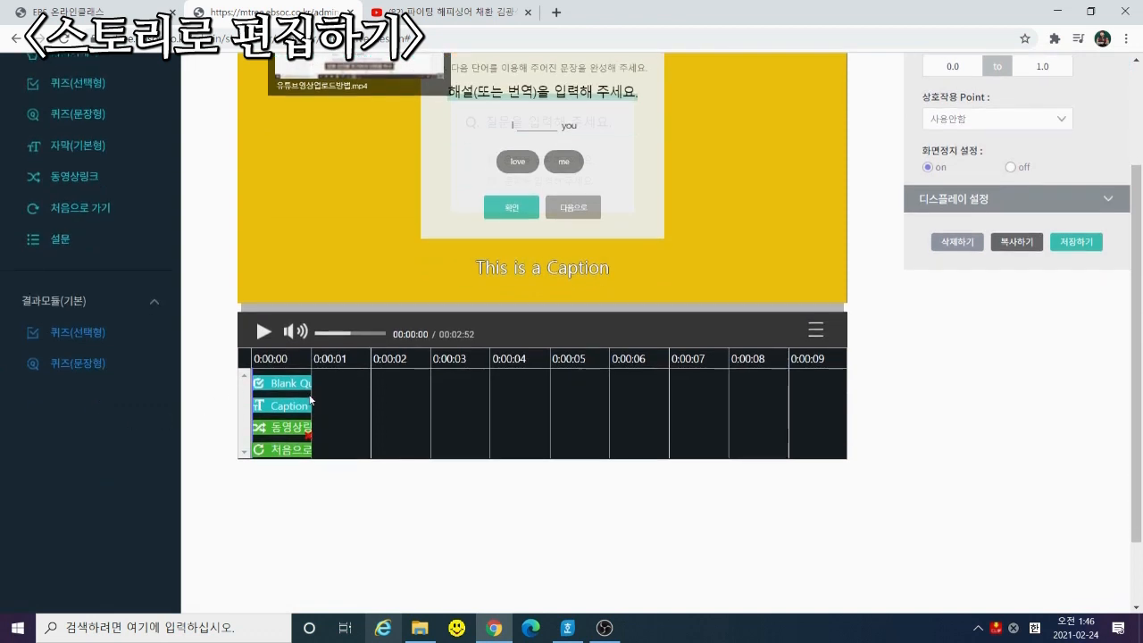
{"action": "scroll", "coordinate": [321, 398], "scroll_direction": "up", "scroll_amount": 2}
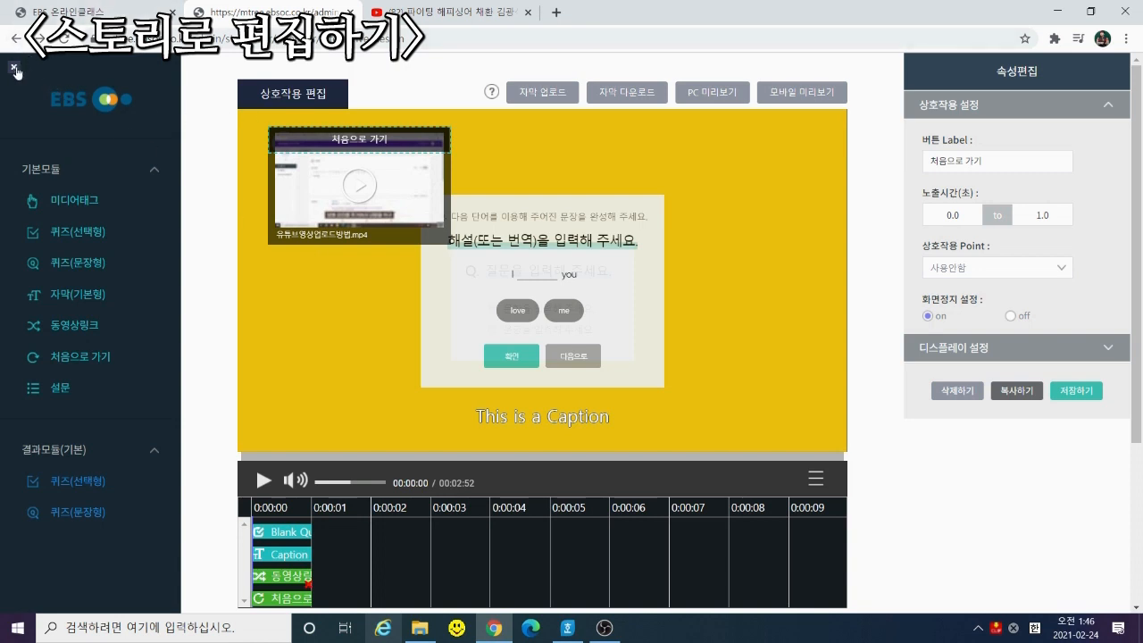
Copy the story's embed code from 클립 주소 and close the 동영상 공유하기 dialog
{"action": "left_click", "coordinate": [18, 72]}
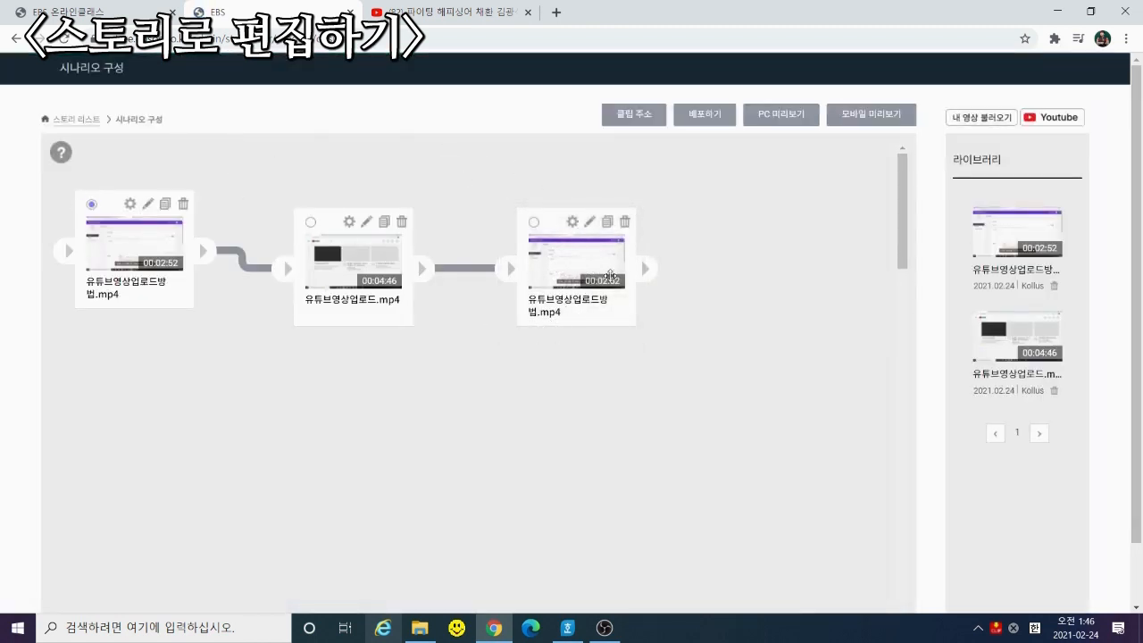
{"action": "left_click", "coordinate": [692, 118]}
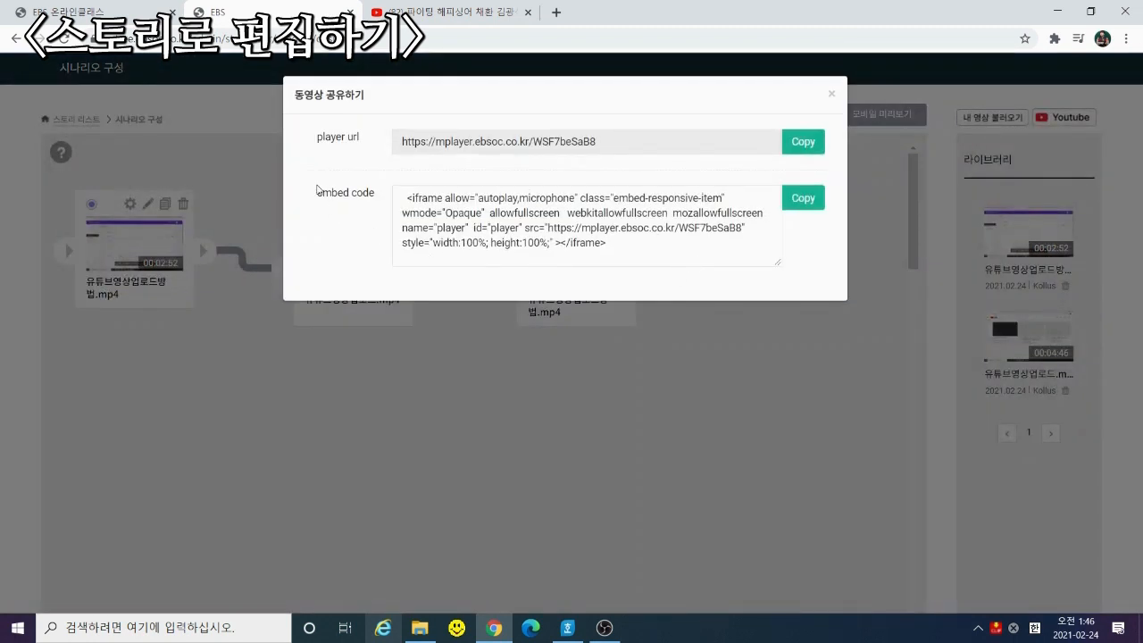
{"action": "left_click_drag", "start_coordinate": [319, 195], "coordinate": [375, 195]}
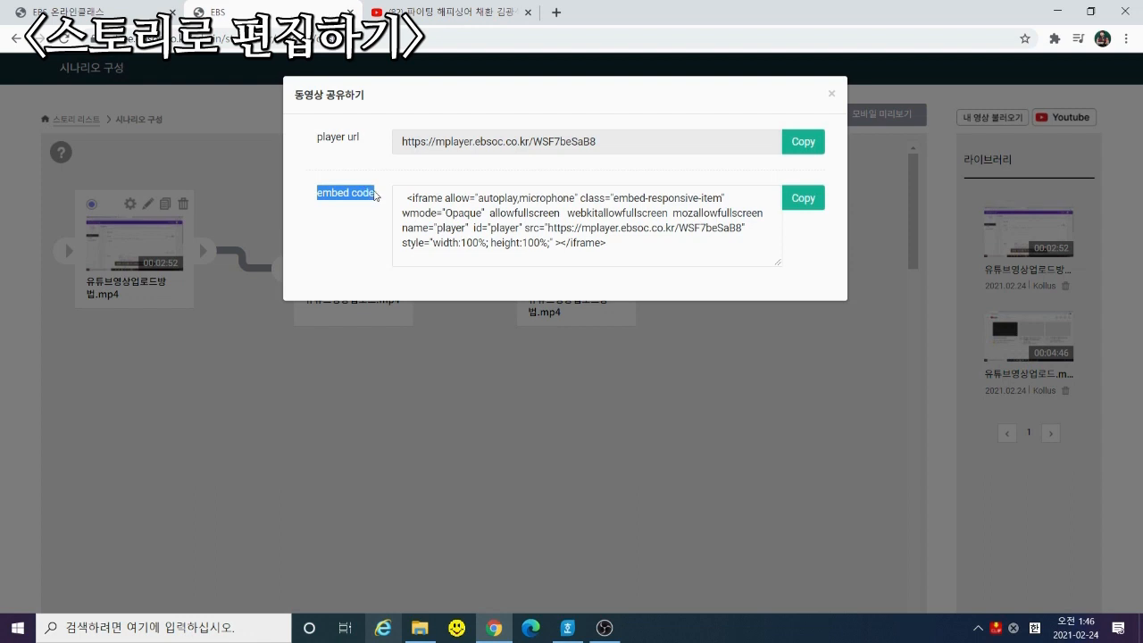
{"action": "left_click", "coordinate": [809, 198]}
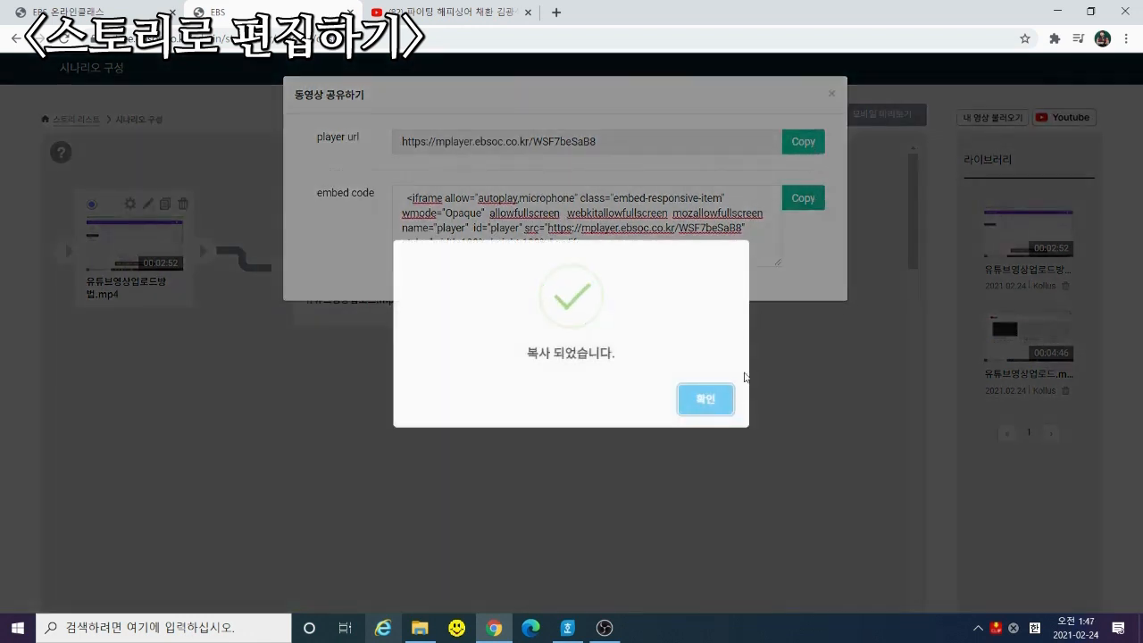
{"action": "left_click", "coordinate": [707, 398]}
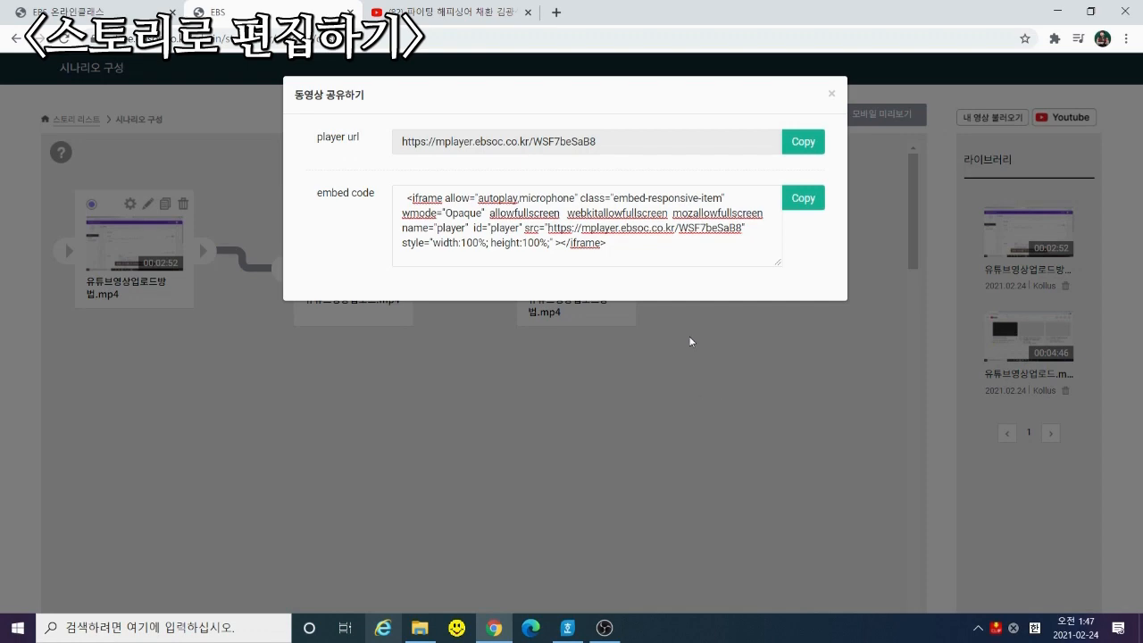
{"action": "left_click", "coordinate": [831, 93]}
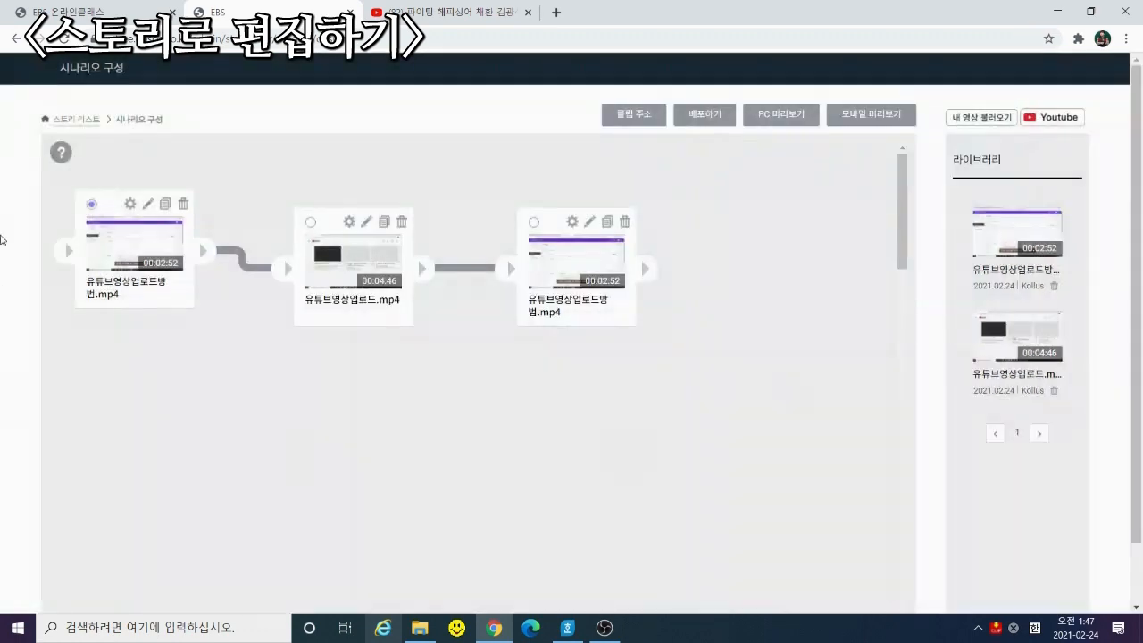
Register the pasted 온클스토리 embed code as the lecture video and tick the guideline checkbox
{"action": "left_click", "coordinate": [83, 13]}
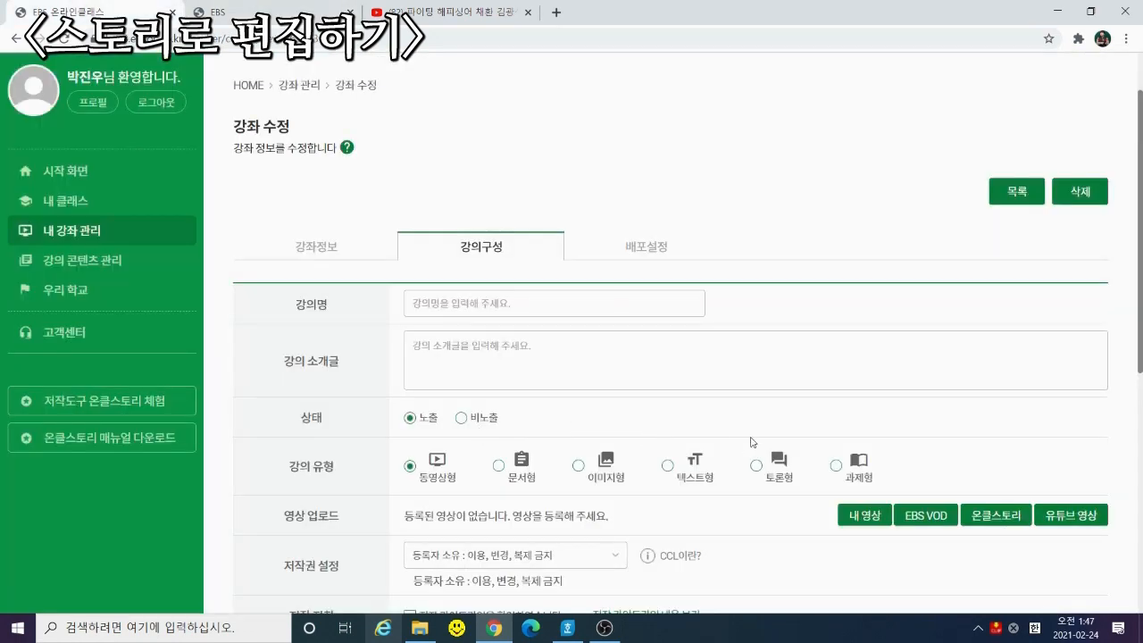
{"action": "left_click", "coordinate": [992, 518]}
{"action": "left_click", "coordinate": [506, 216]}
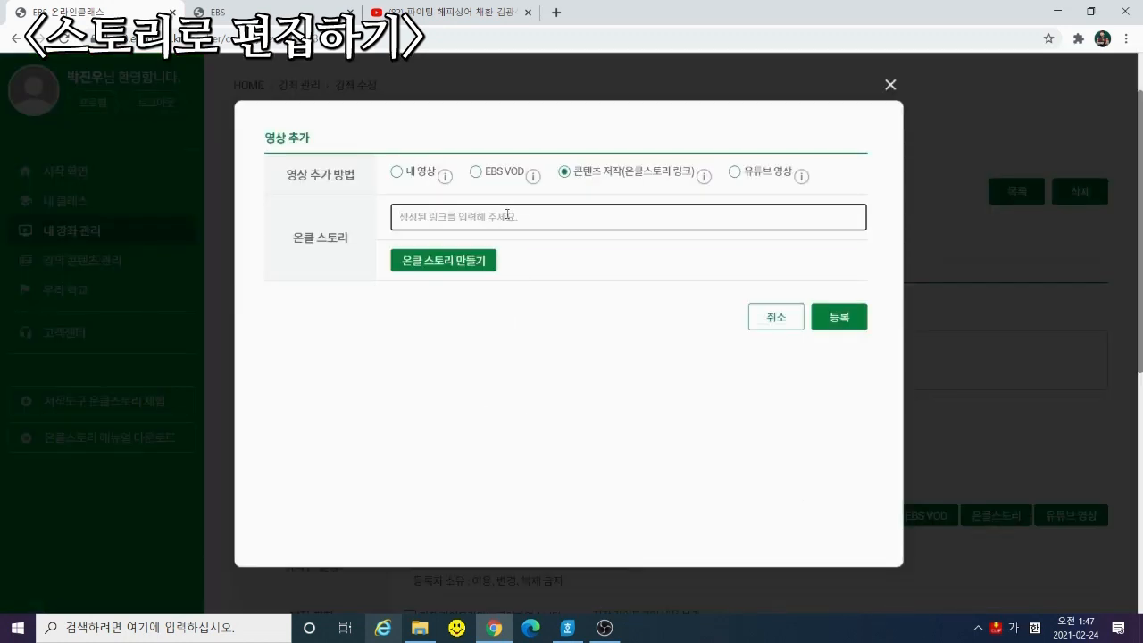
{"action": "key", "text": "ctrl+v"}
{"action": "left_click", "coordinate": [840, 319]}
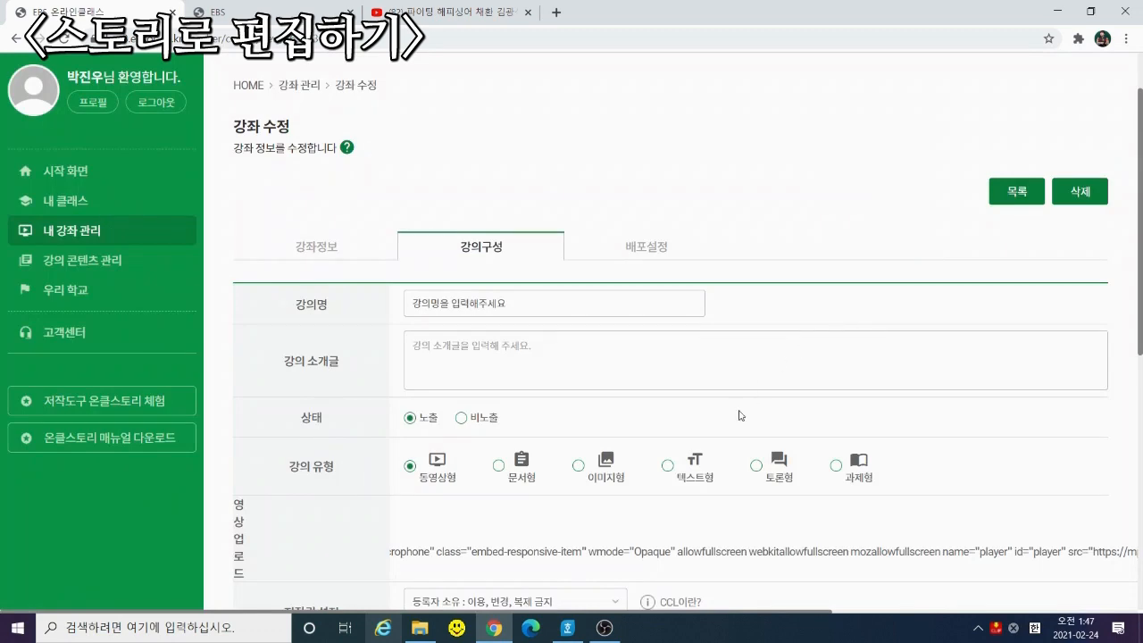
{"action": "scroll", "coordinate": [739, 415], "scroll_direction": "down", "scroll_amount": 3}
{"action": "left_click", "coordinate": [445, 370]}
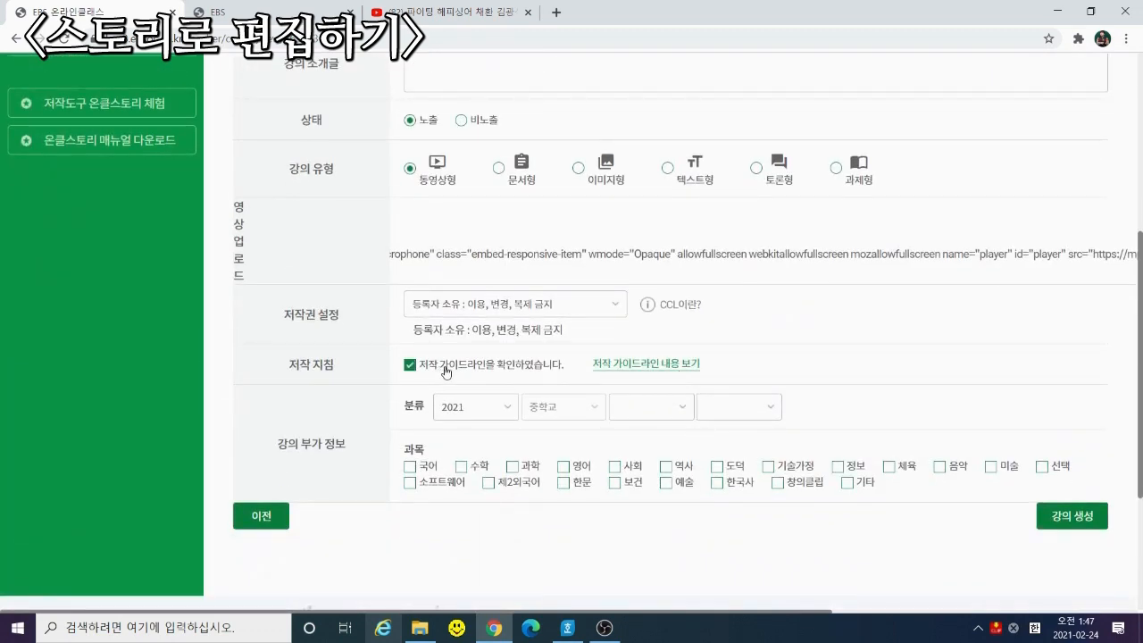
Rename the lecture to 'ㅂㅈㄷ' with introduction 'ㅂㅈㄷ' and save the changes
{"action": "scroll", "coordinate": [892, 422], "scroll_direction": "down", "scroll_amount": 2}
{"action": "scroll", "coordinate": [493, 203], "scroll_direction": "up", "scroll_amount": 4}
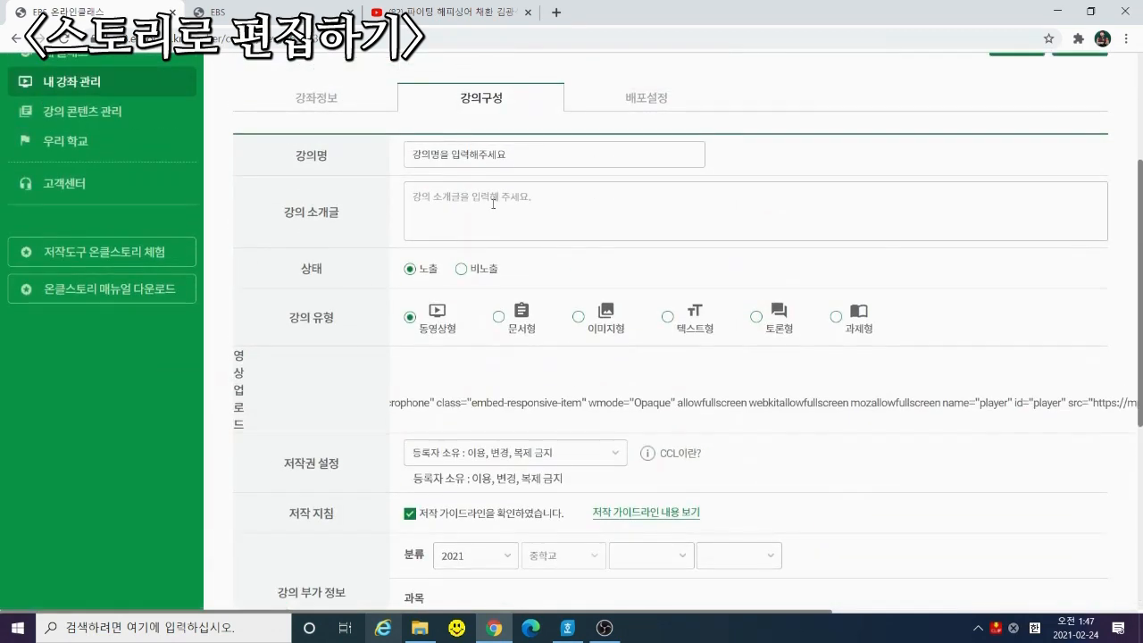
{"action": "left_click_drag", "start_coordinate": [519, 158], "coordinate": [436, 183]}
{"action": "type", "text": "ㅂㅈㄷ"}
{"action": "left_click", "coordinate": [468, 199]}
{"action": "type", "text": "ㅂㅈㄷ"}
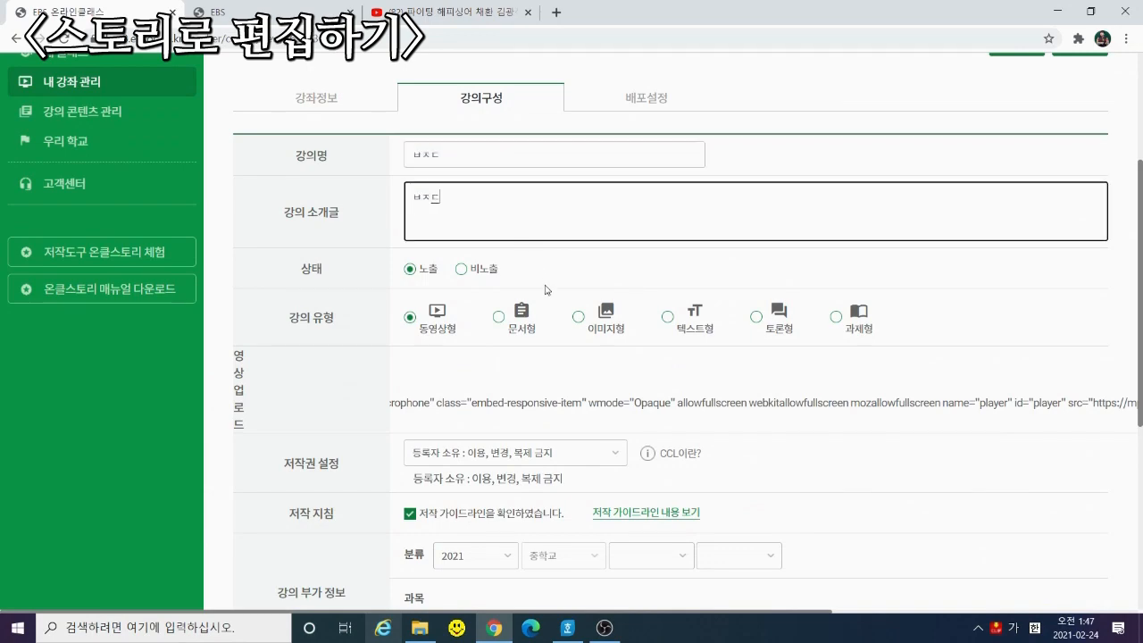
{"action": "scroll", "coordinate": [548, 290], "scroll_direction": "down", "scroll_amount": 4}
{"action": "left_click", "coordinate": [1070, 293]}
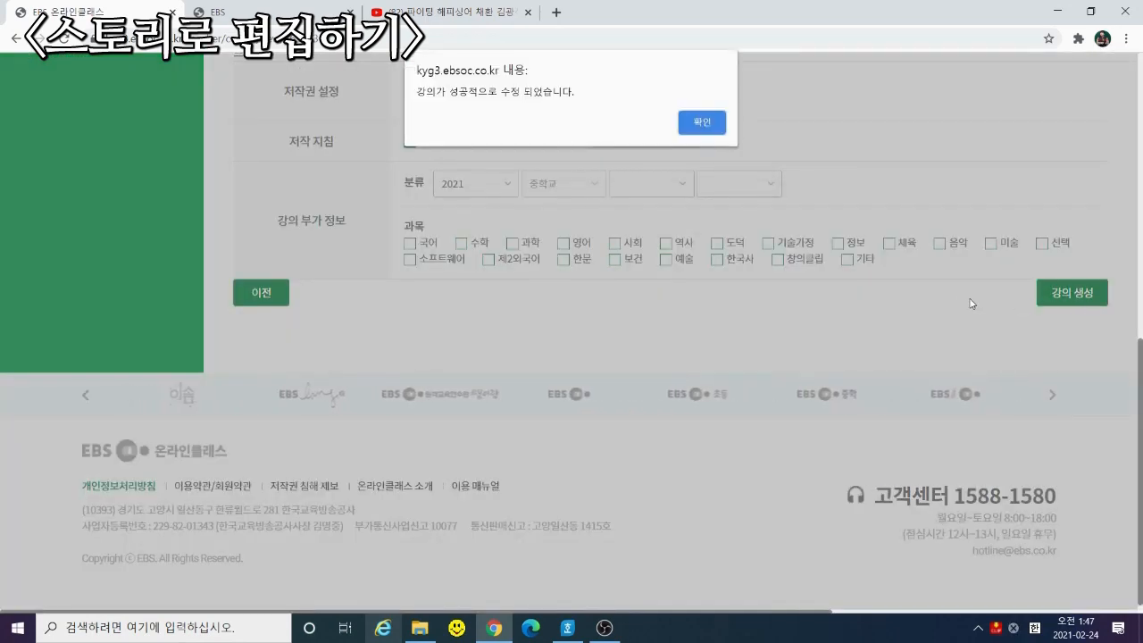
{"action": "key", "text": "Return"}
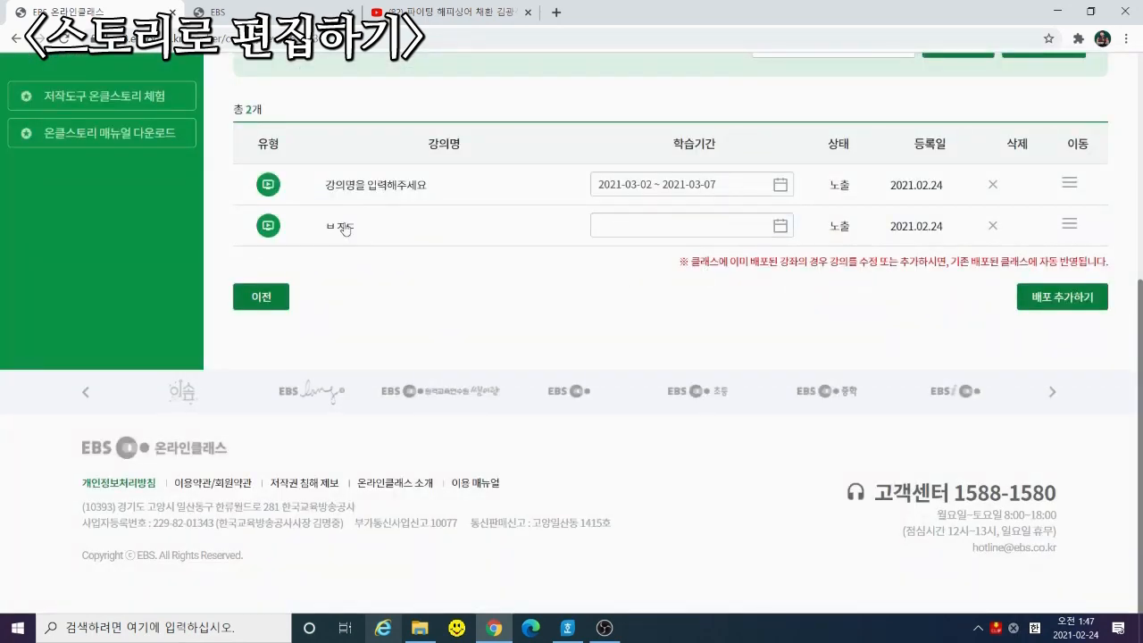
{"action": "left_click", "coordinate": [344, 228]}
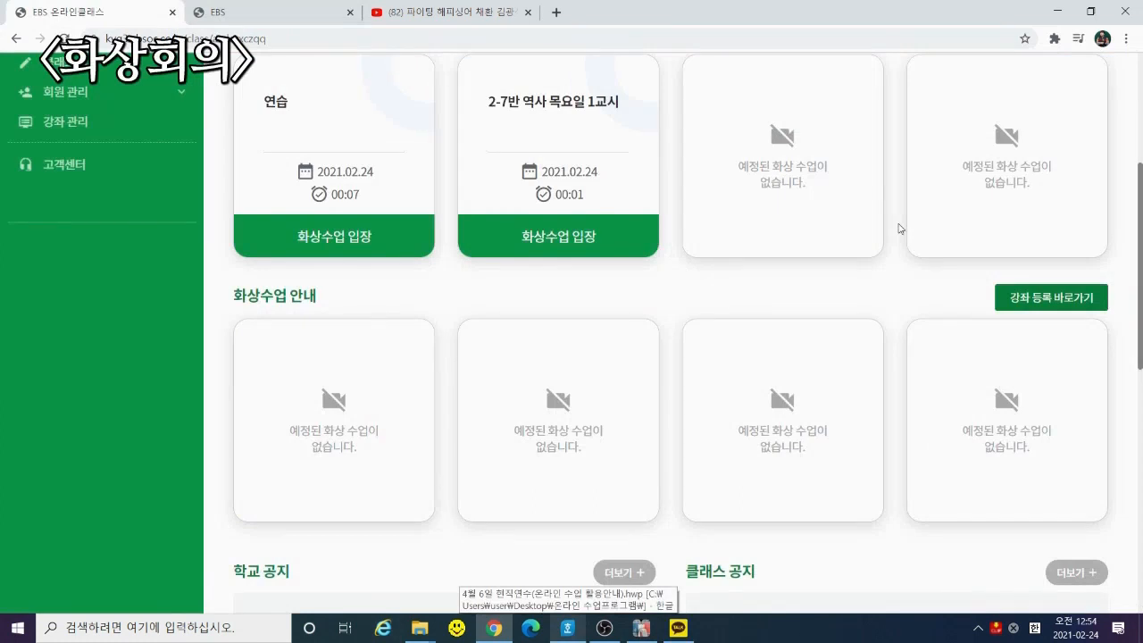
From 강좌 관리, start a new 화상수업 titled '2학년 7반 1교시 역사'
{"action": "scroll", "coordinate": [974, 455], "scroll_direction": "up", "scroll_amount": 3}
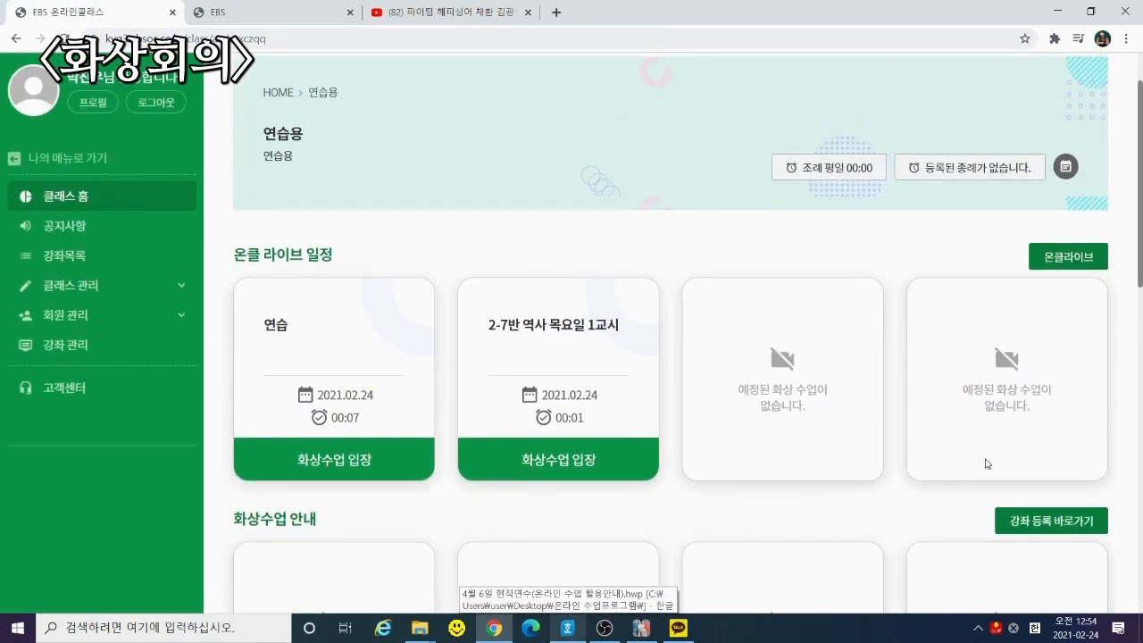
{"action": "scroll", "coordinate": [992, 462], "scroll_direction": "down", "scroll_amount": 1}
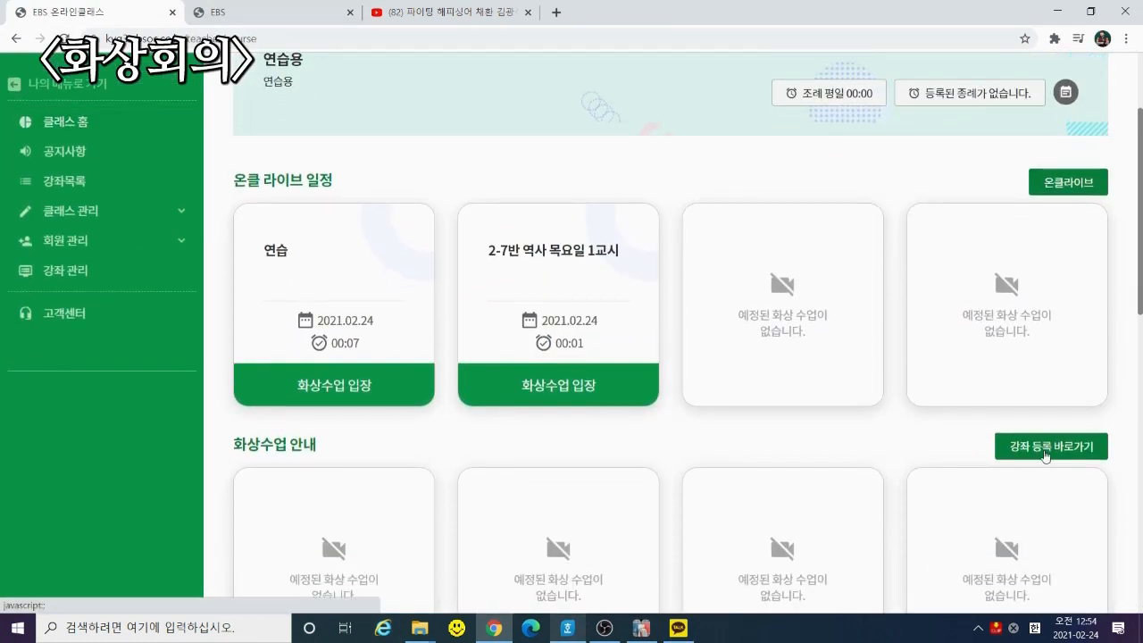
{"action": "left_click", "coordinate": [1047, 450]}
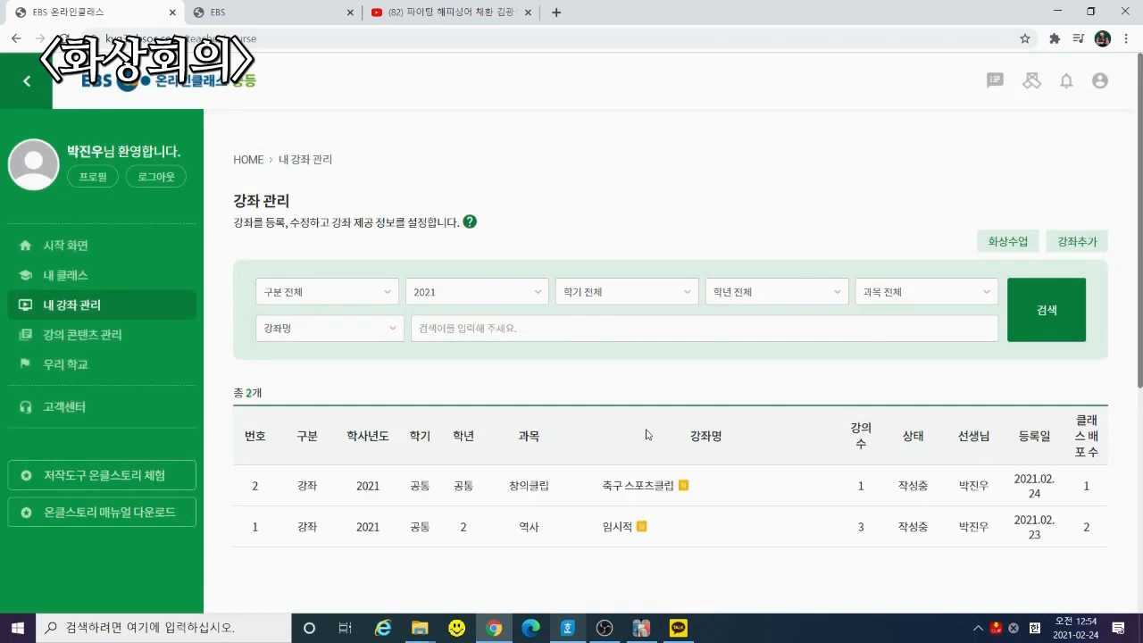
{"action": "left_click", "coordinate": [1013, 250]}
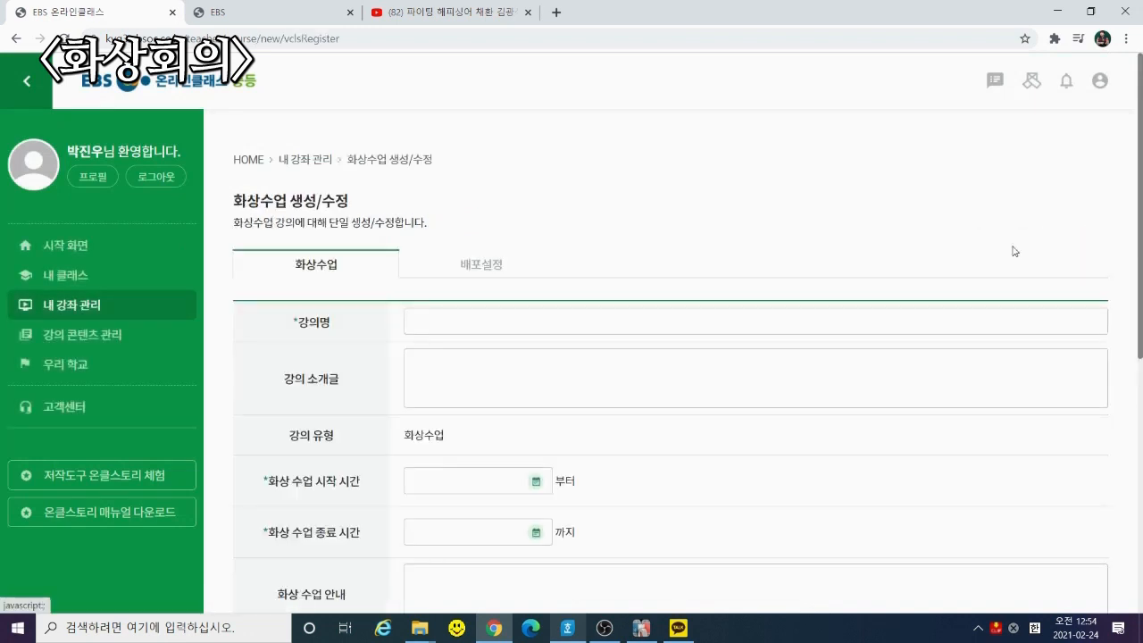
{"action": "left_click", "coordinate": [481, 324]}
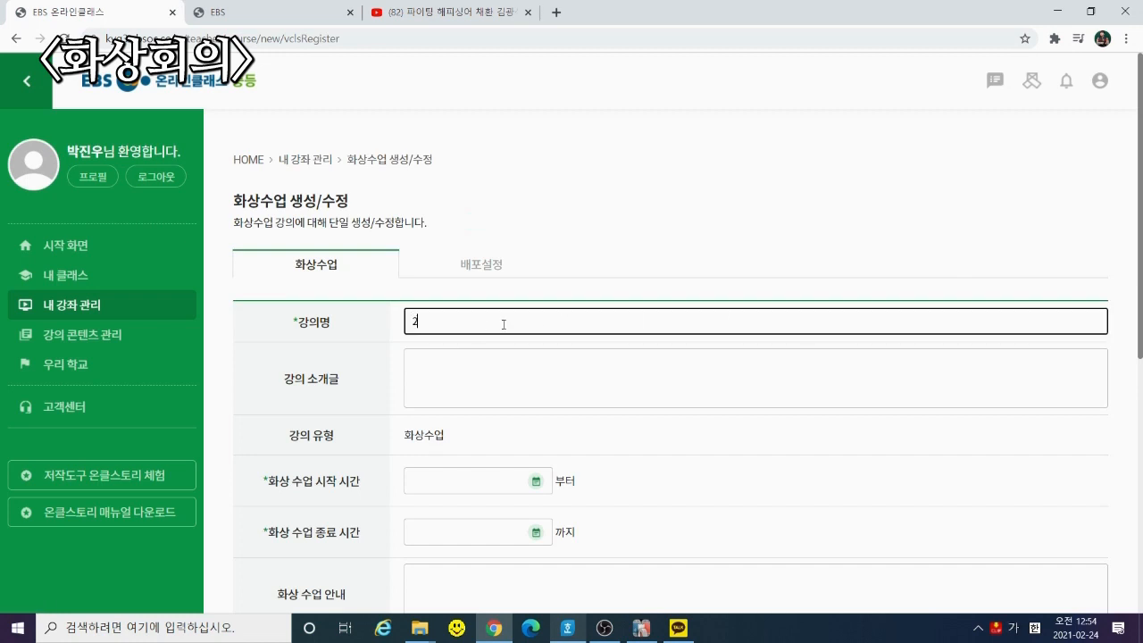
{"action": "type", "text": "2학년 7ㅂ반 1교시 역사"}
Copy the title into the introduction and schedule the class 2021-02-24, 00:54 to 01:24
{"action": "left_click", "coordinate": [509, 372]}
{"action": "key", "text": "shift+Tab"}
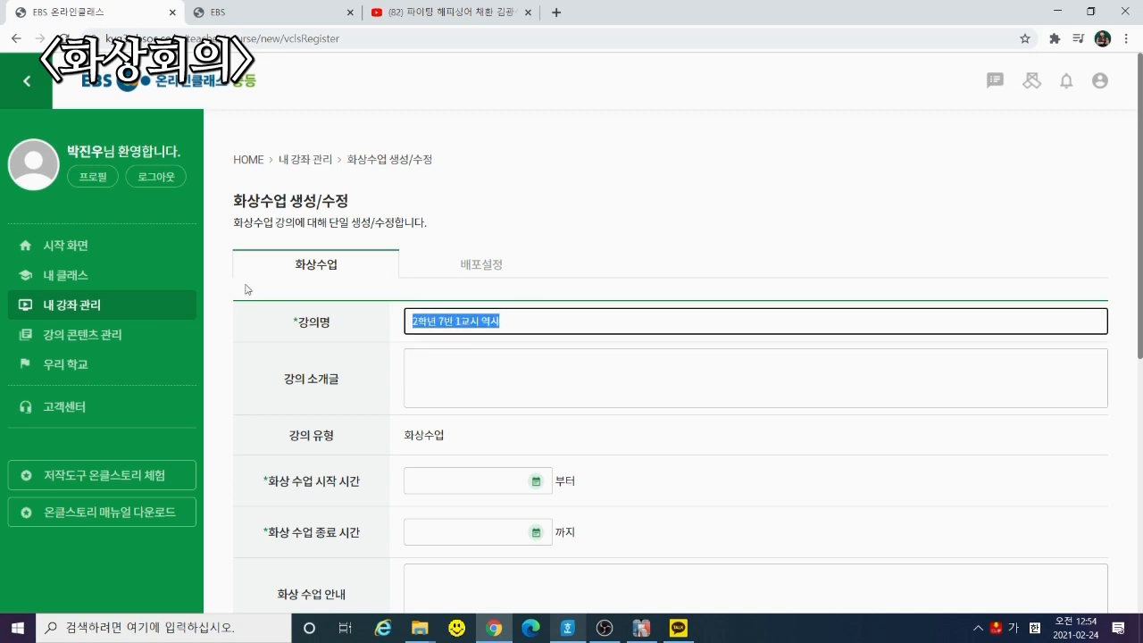
{"action": "key", "text": "ctrl+c"}
{"action": "left_click", "coordinate": [462, 369]}
{"action": "key", "text": "ctrl+v"}
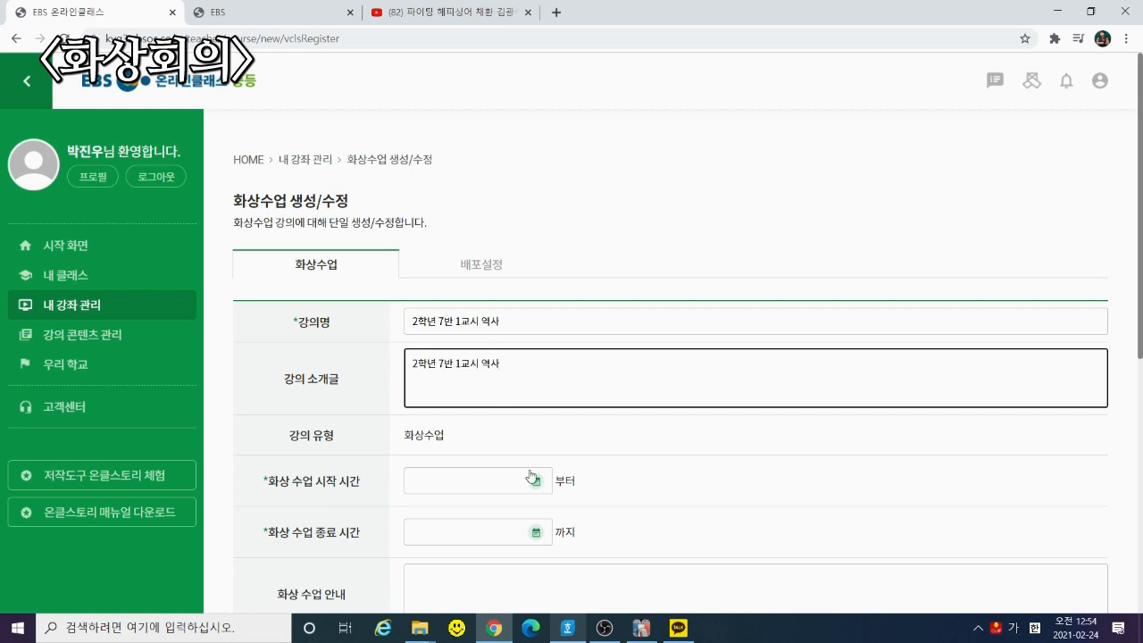
{"action": "left_click", "coordinate": [536, 481]}
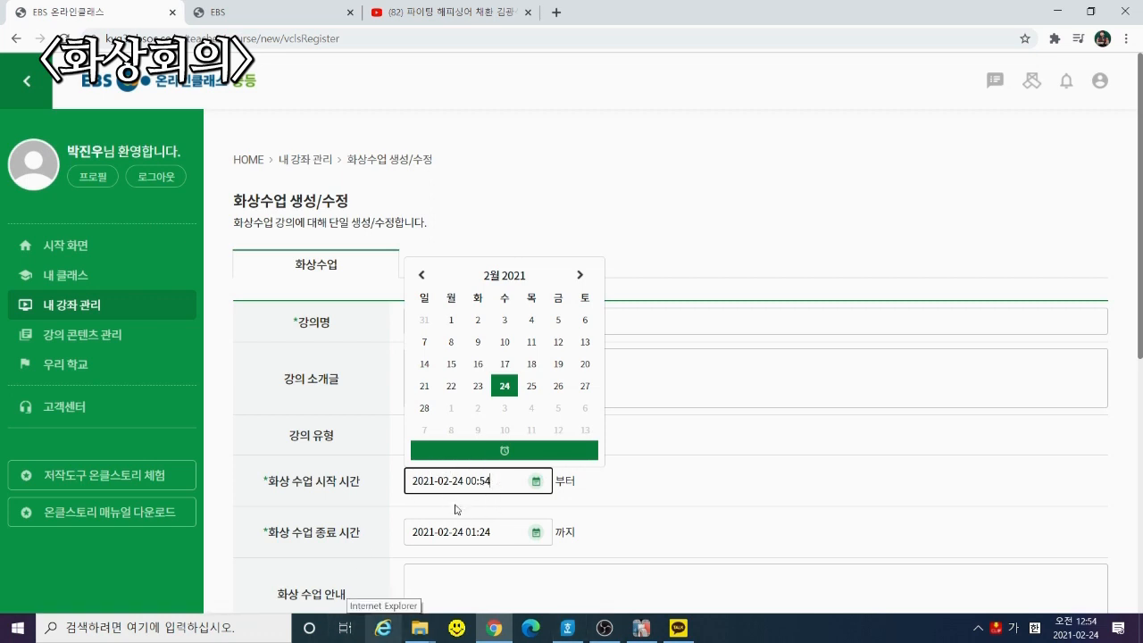
{"action": "left_click", "coordinate": [668, 518]}
{"action": "scroll", "coordinate": [676, 225], "scroll_direction": "down", "scroll_amount": 2}
Paste the title as the 화상 수업 안내 text and set 2학년, 공통, subject 역사
{"action": "left_click", "coordinate": [560, 440]}
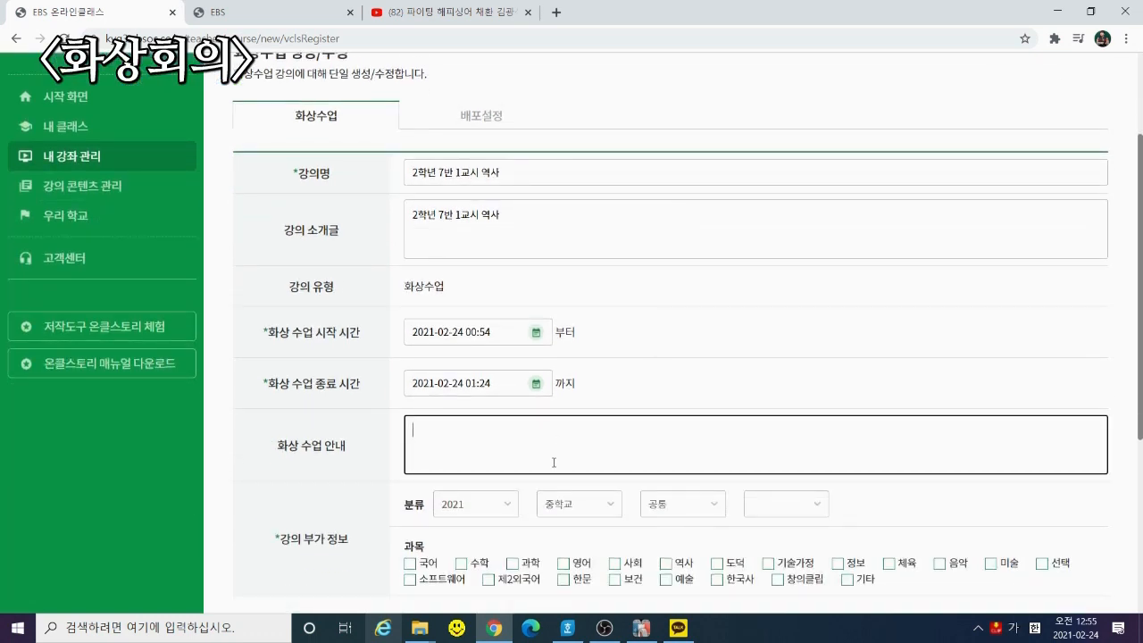
{"action": "key", "text": "ctrl+v"}
{"action": "scroll", "coordinate": [371, 553], "scroll_direction": "down", "scroll_amount": 1}
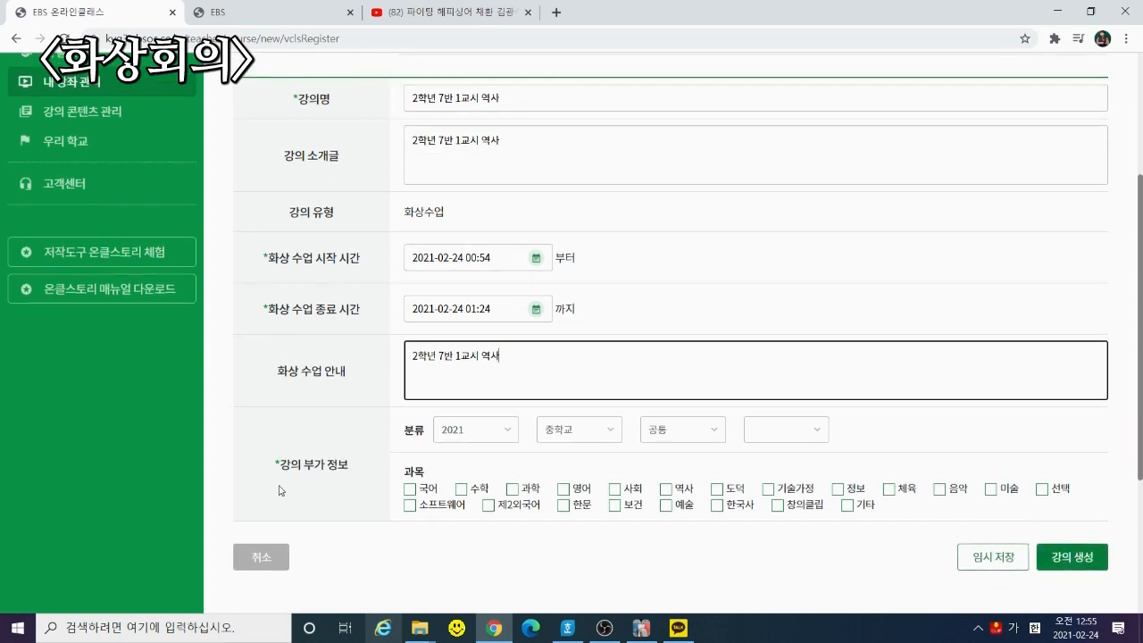
{"action": "left_click", "coordinate": [670, 433]}
{"action": "left_click", "coordinate": [670, 482]}
{"action": "left_click", "coordinate": [765, 432]}
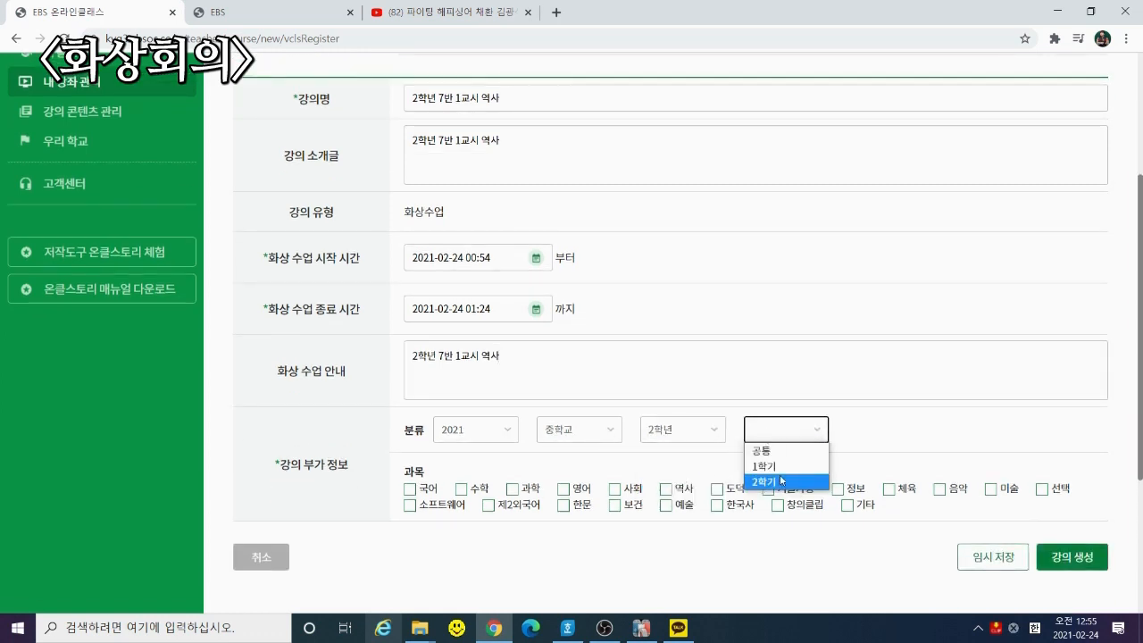
{"action": "left_click", "coordinate": [767, 457]}
{"action": "left_click", "coordinate": [671, 494]}
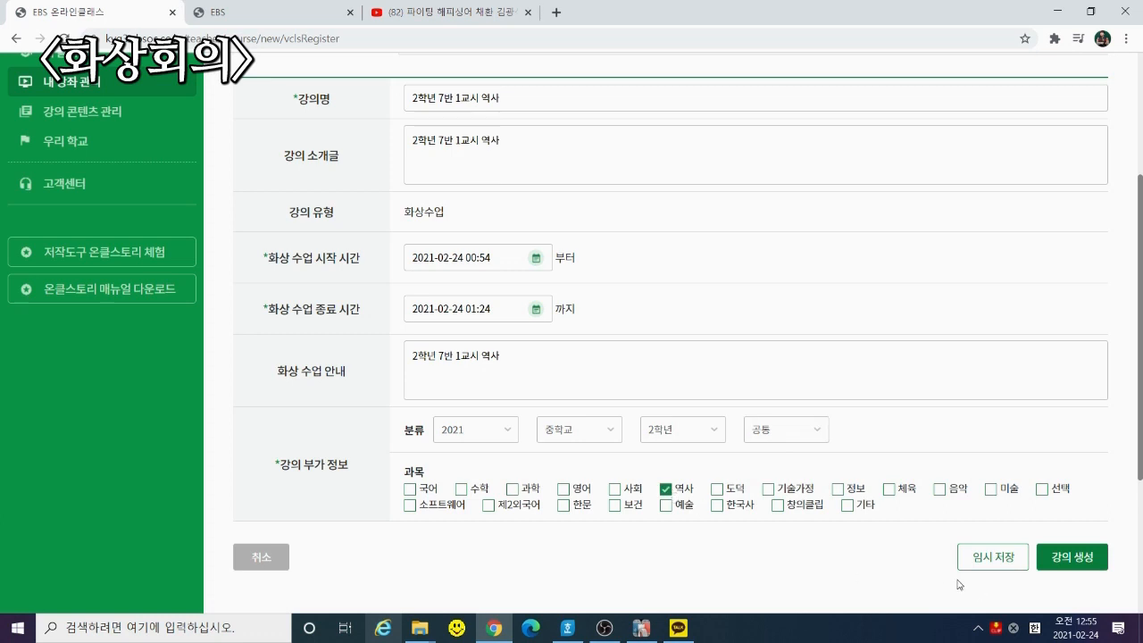
Create the video class lecture, confirm both alerts, and continue to 배포설정
{"action": "left_click", "coordinate": [1082, 560]}
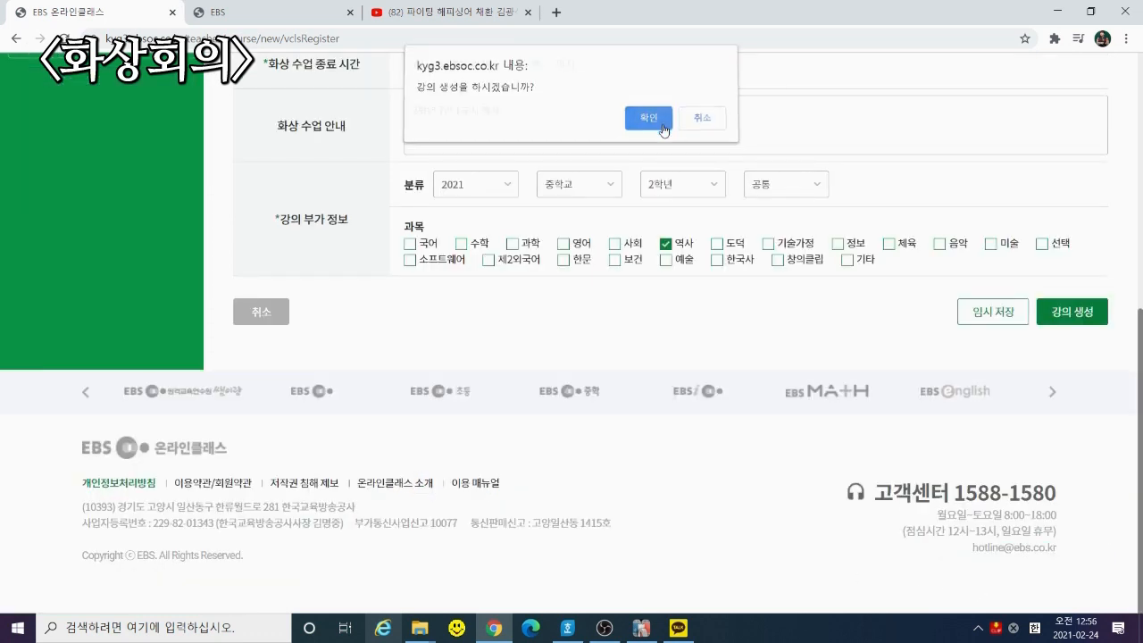
{"action": "left_click", "coordinate": [665, 126]}
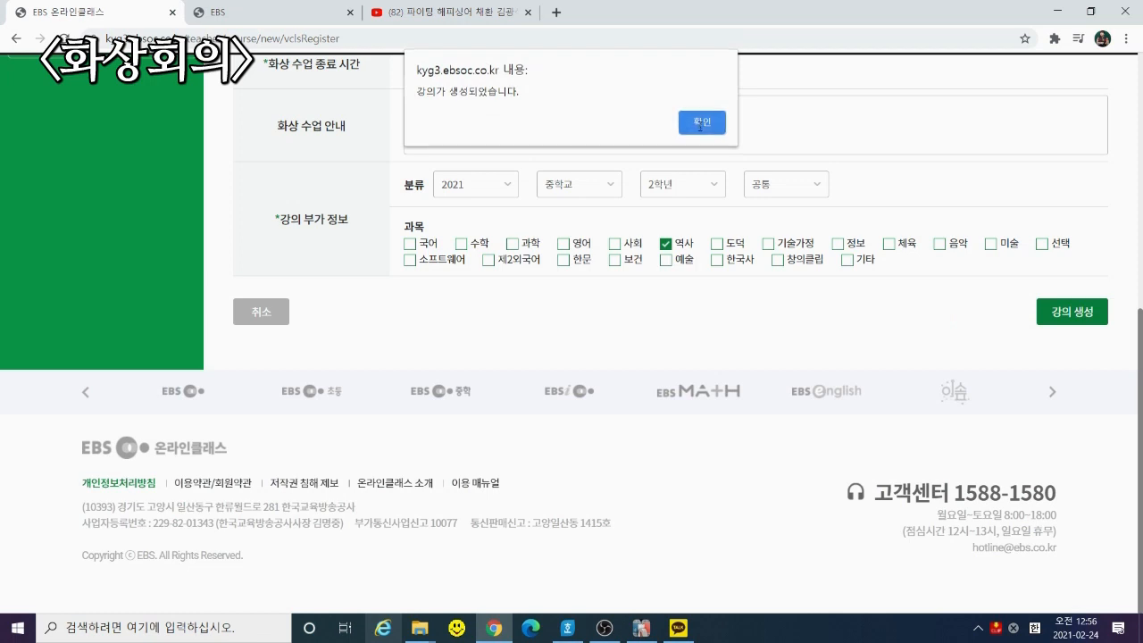
{"action": "left_click", "coordinate": [702, 124]}
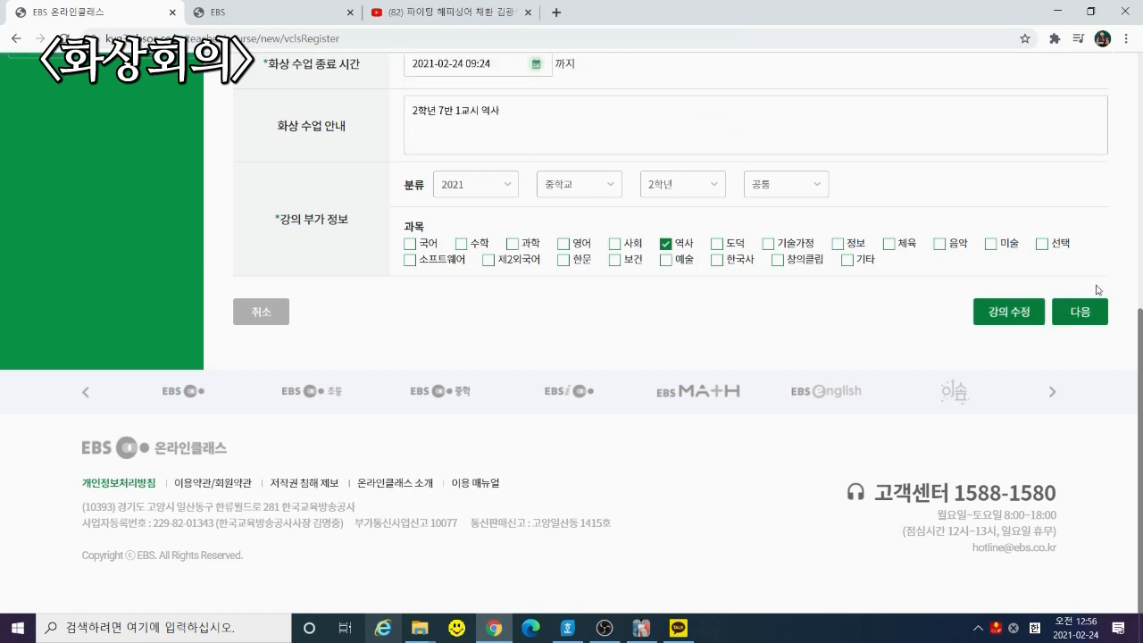
{"action": "scroll", "coordinate": [1082, 331], "scroll_direction": "up", "scroll_amount": 2}
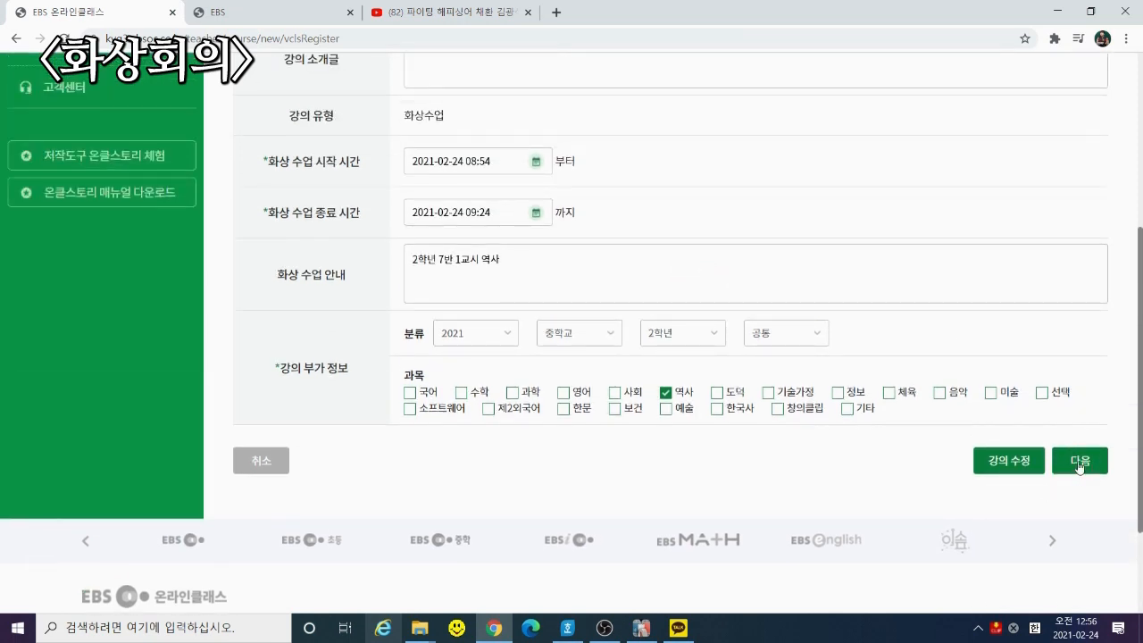
{"action": "left_click", "coordinate": [1080, 461]}
{"action": "scroll", "coordinate": [822, 384], "scroll_direction": "up", "scroll_amount": 3}
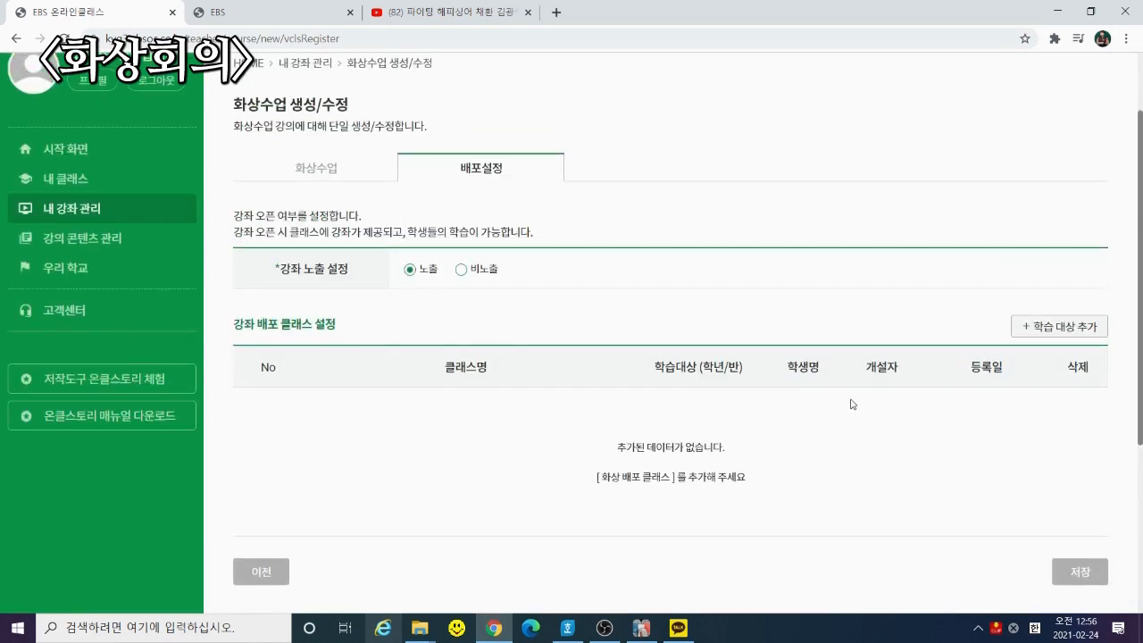
Add the 연습용 class by 반 단위 학생 as the learning target and save the distribution
{"action": "left_click", "coordinate": [1057, 329]}
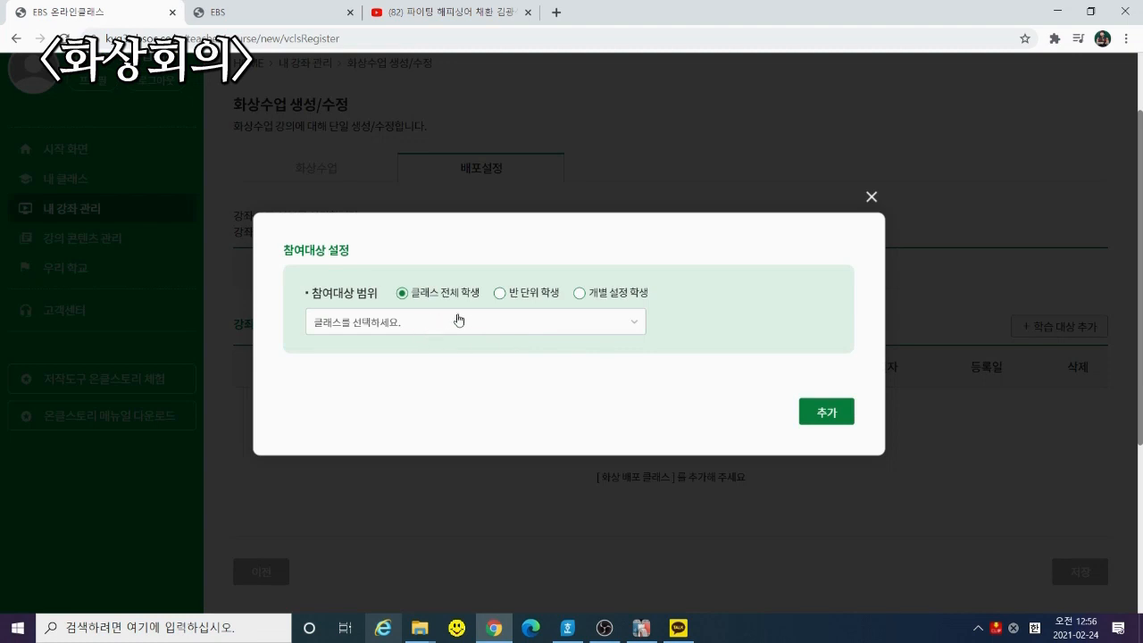
{"action": "left_click", "coordinate": [488, 322]}
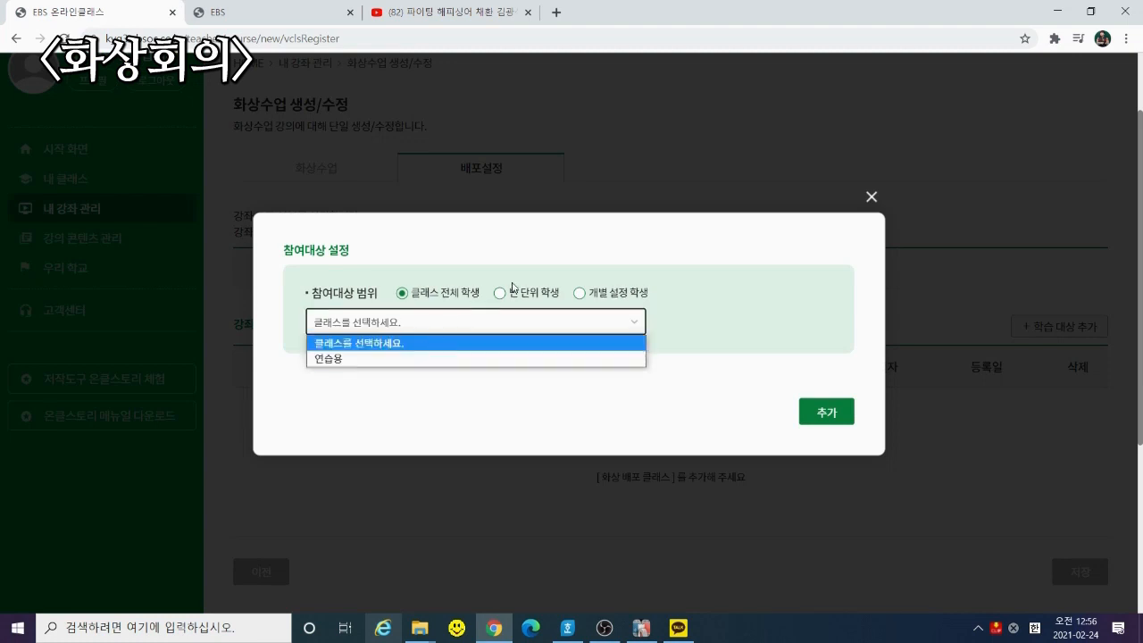
{"action": "left_click", "coordinate": [513, 285]}
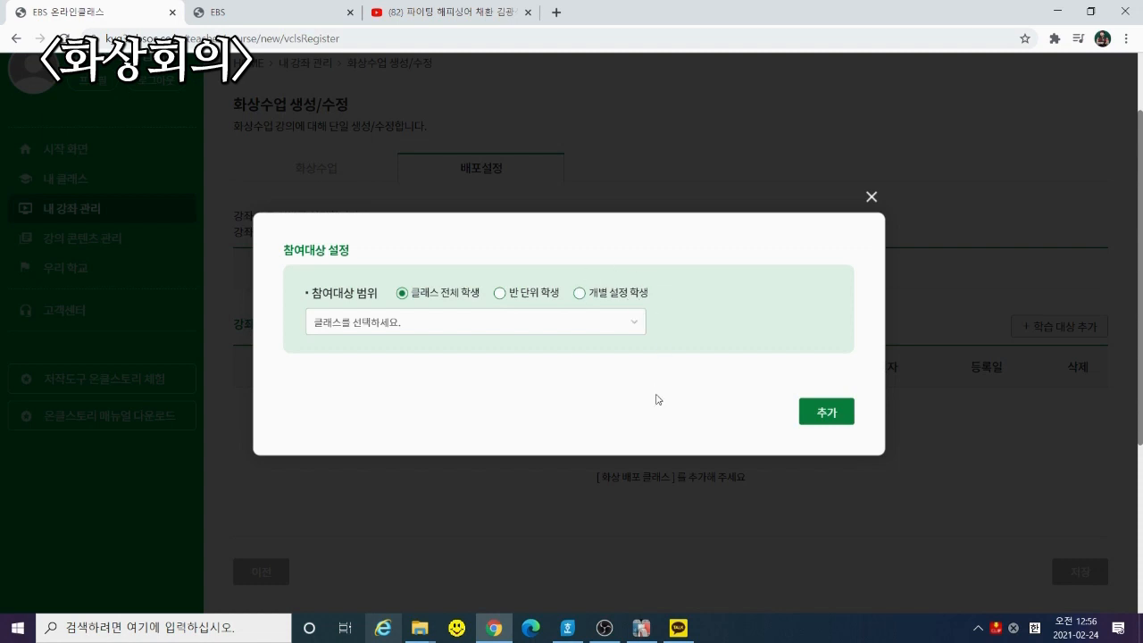
{"action": "left_click", "coordinate": [523, 300]}
{"action": "left_click", "coordinate": [515, 233]}
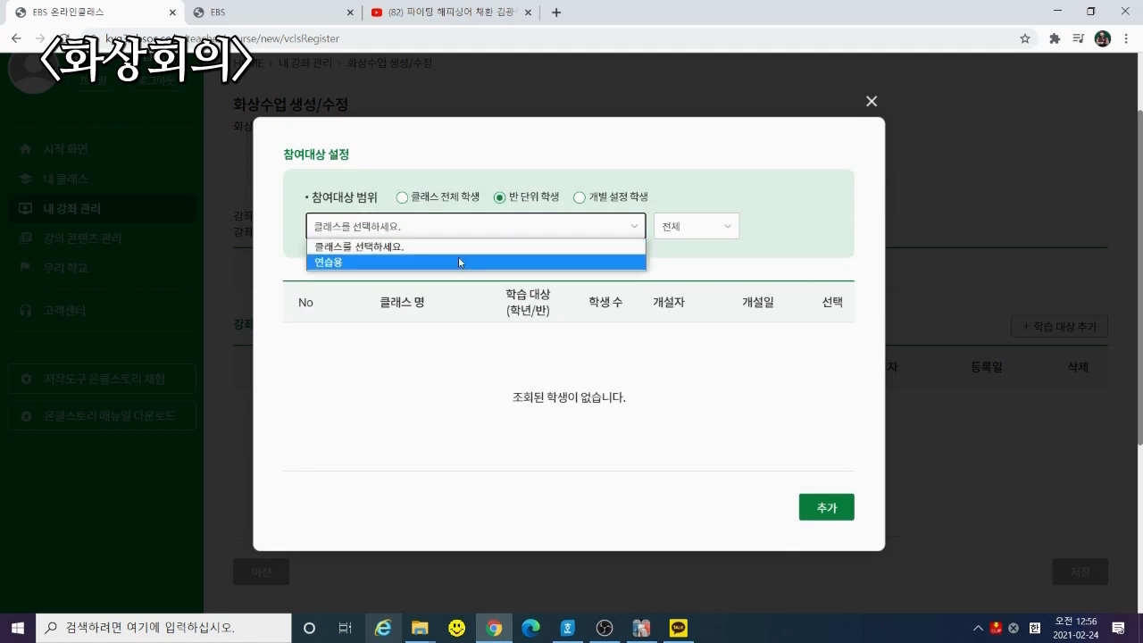
{"action": "left_click", "coordinate": [400, 263]}
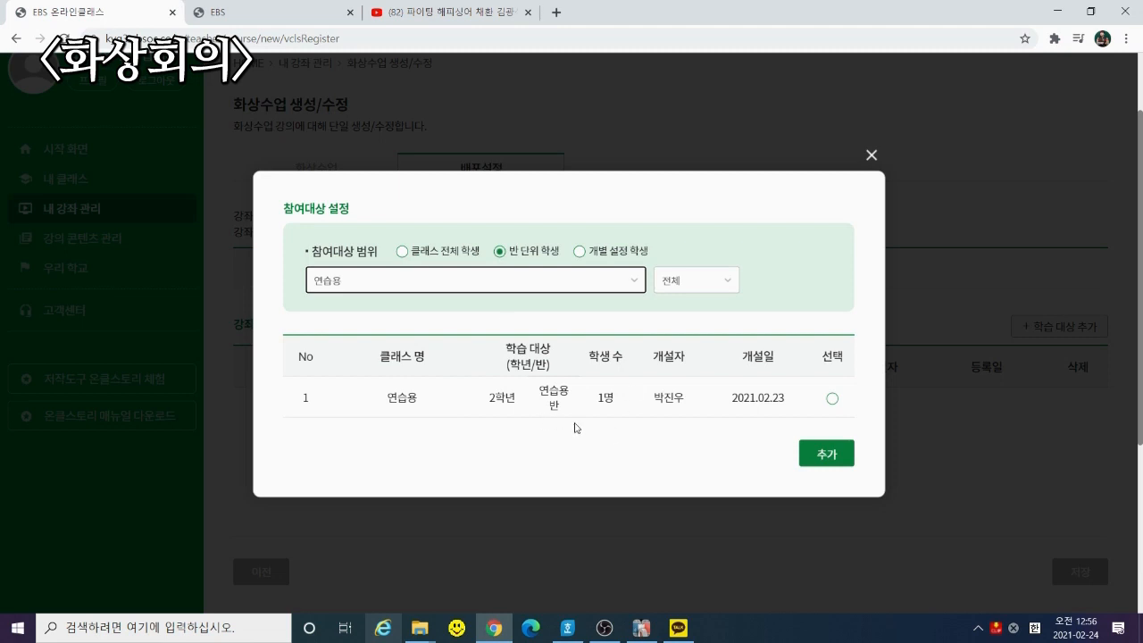
{"action": "left_click", "coordinate": [832, 398]}
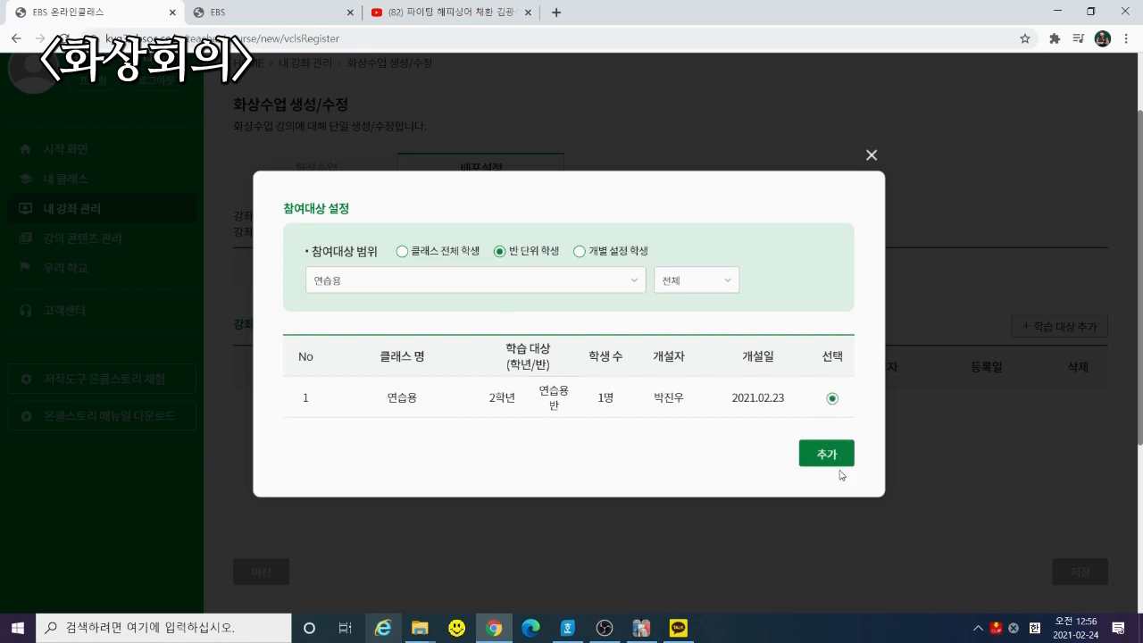
{"action": "left_click", "coordinate": [811, 456]}
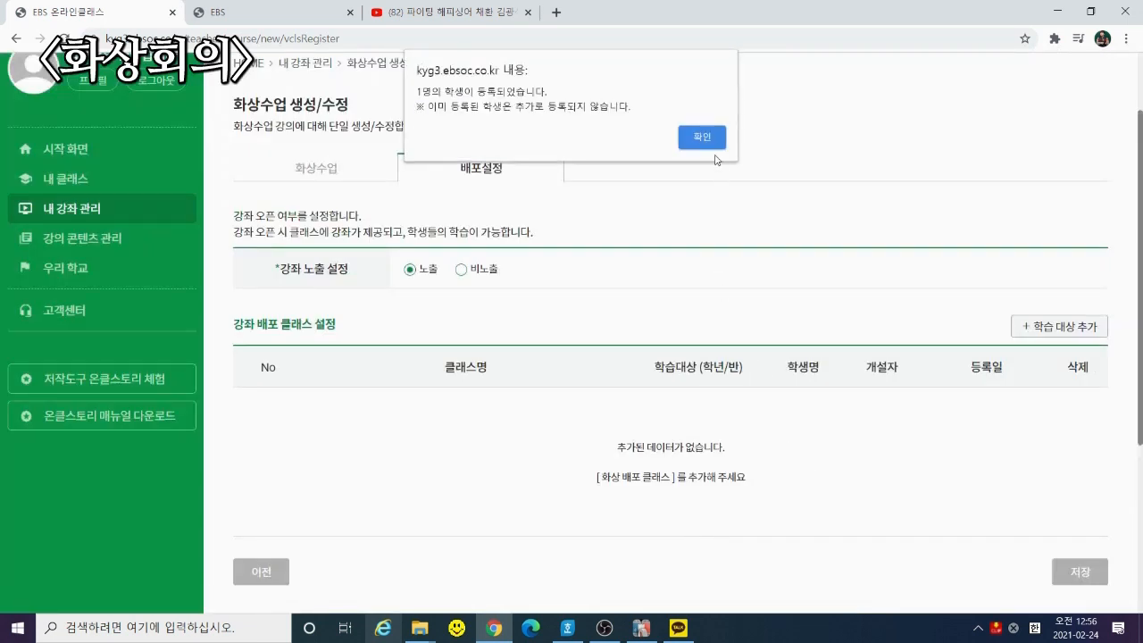
{"action": "left_click", "coordinate": [712, 141]}
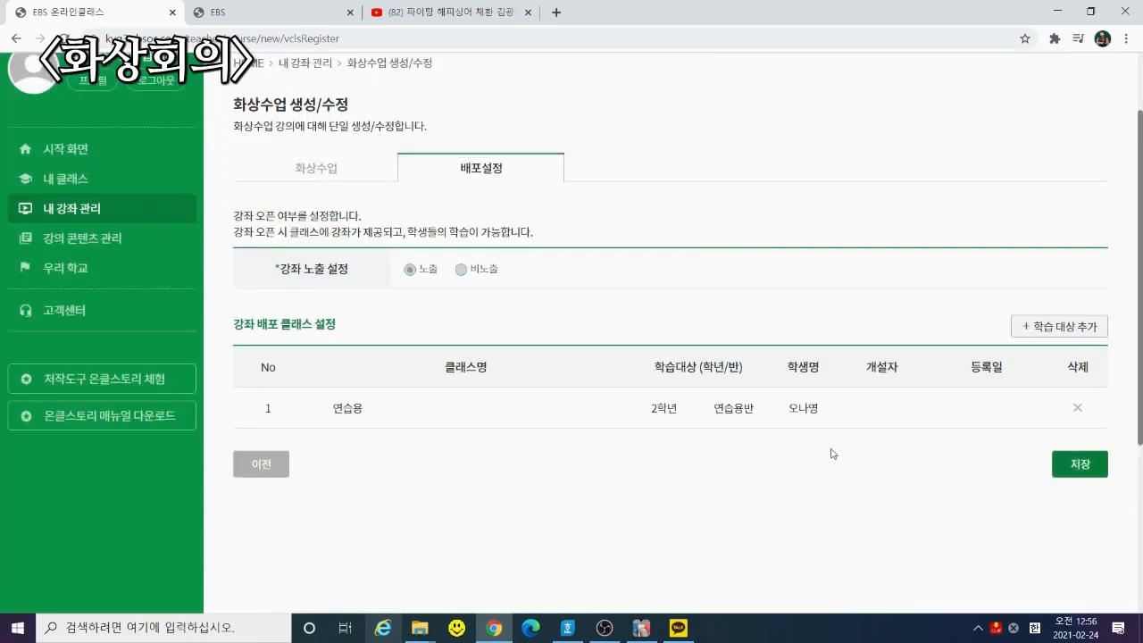
{"action": "left_click", "coordinate": [1079, 463]}
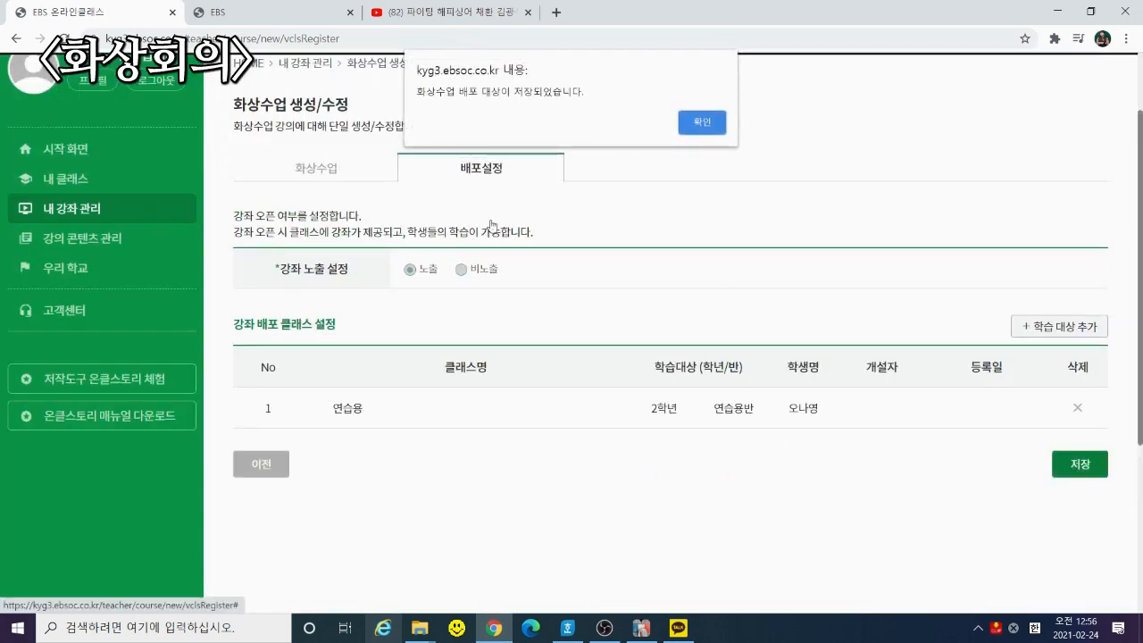
{"action": "left_click", "coordinate": [695, 124]}
{"action": "scroll", "coordinate": [804, 375], "scroll_direction": "up", "scroll_amount": 2}
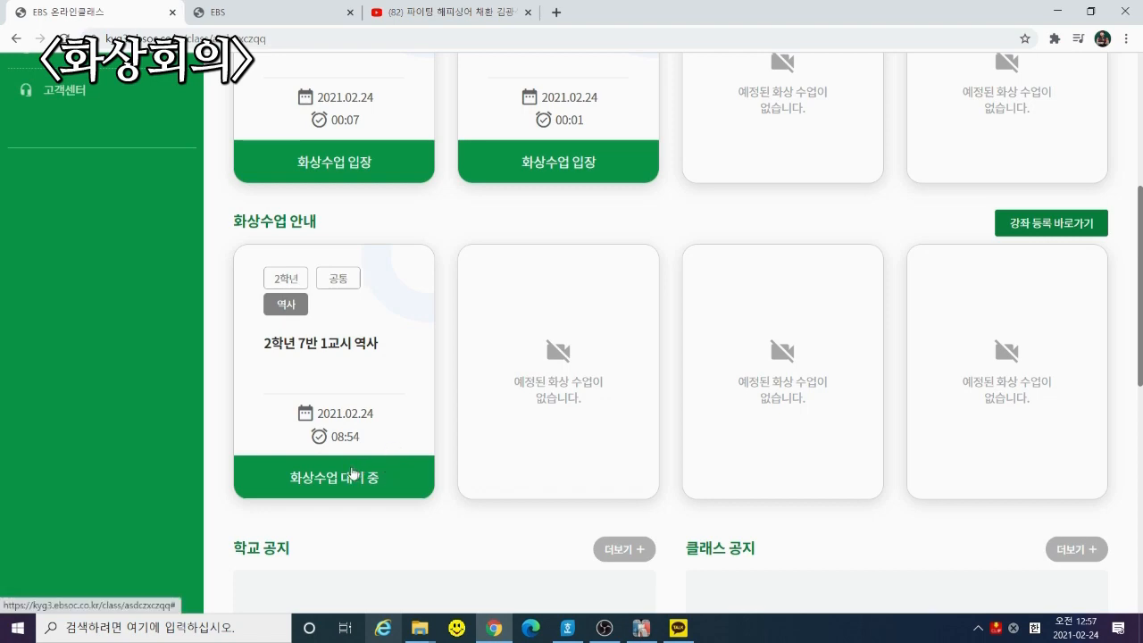
On the class home, click the 화상수업 대기 중 card for 2학년 7반 1교시 역사, dated 2021.02.24 08:54
{"action": "left_click", "coordinate": [355, 474]}
{"action": "scroll", "coordinate": [380, 451], "scroll_direction": "down", "scroll_amount": 4}
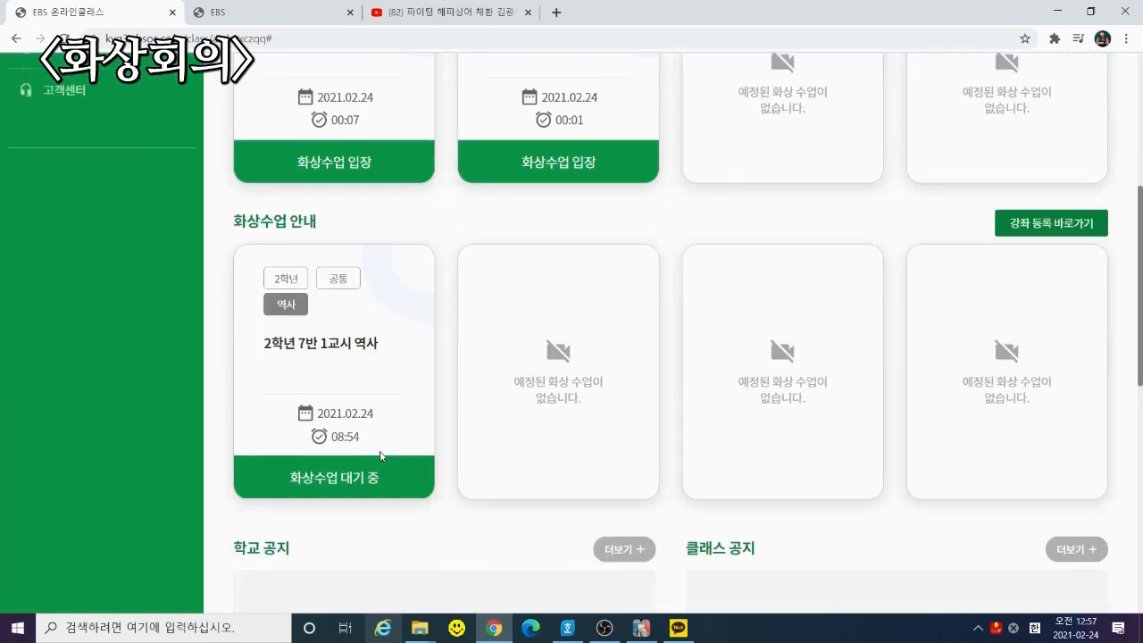
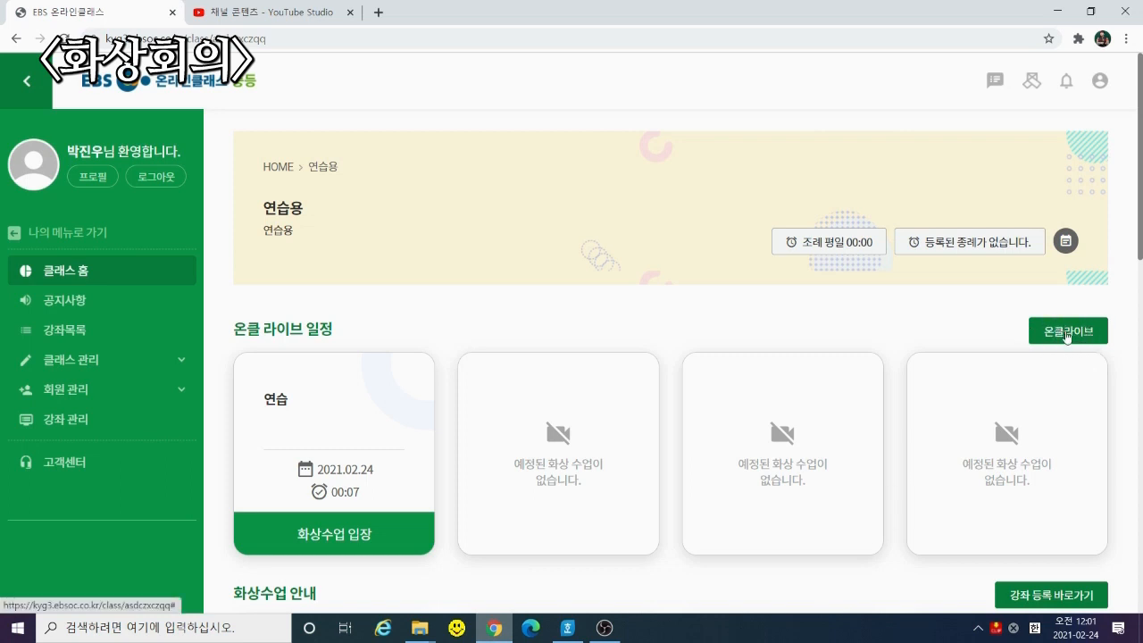
Create a 온클라이브 room named '2-7반 역사 목요일 1교시' with start time 지금 바로
{"action": "left_click", "coordinate": [1068, 331]}
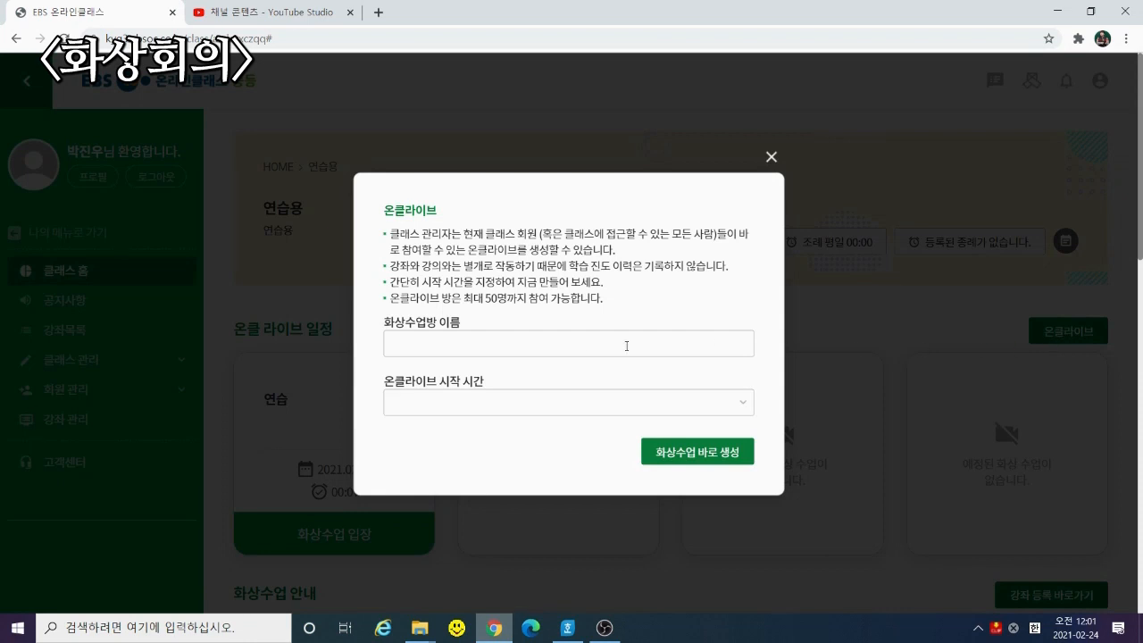
{"action": "left_click", "coordinate": [570, 349]}
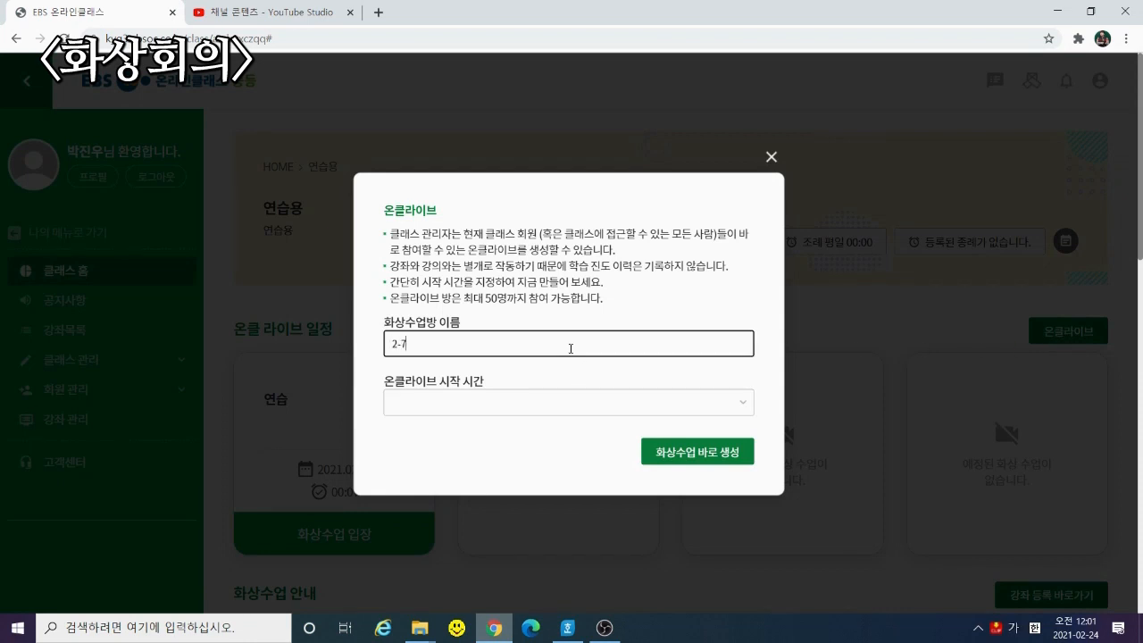
{"action": "type", "text": "2-7반 역사 1교시"}
{"action": "type", "text": "요일 1교시"}
{"action": "left_click", "coordinate": [496, 410]}
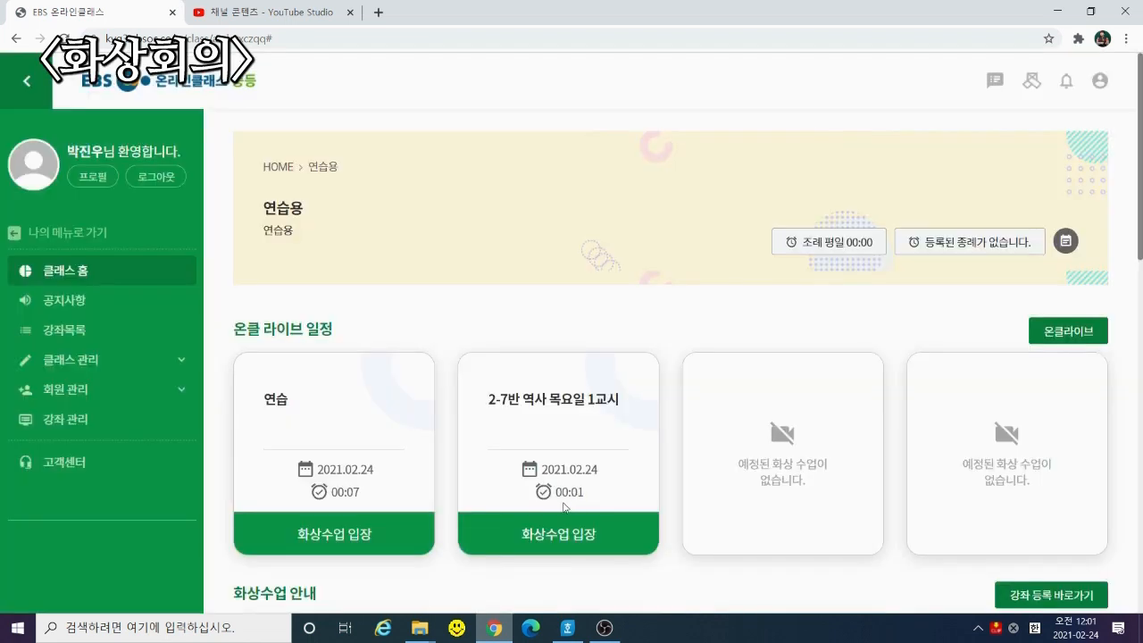
Enter the new class's video room through the device check and press 수업 시작
{"action": "left_click", "coordinate": [548, 536]}
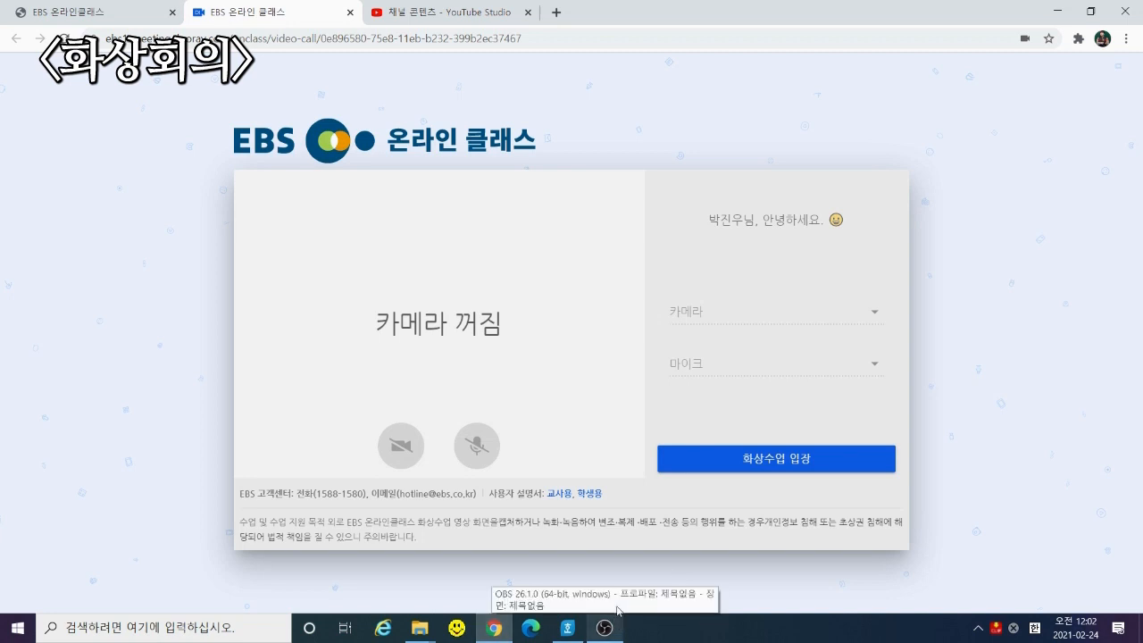
{"action": "left_click", "coordinate": [766, 465]}
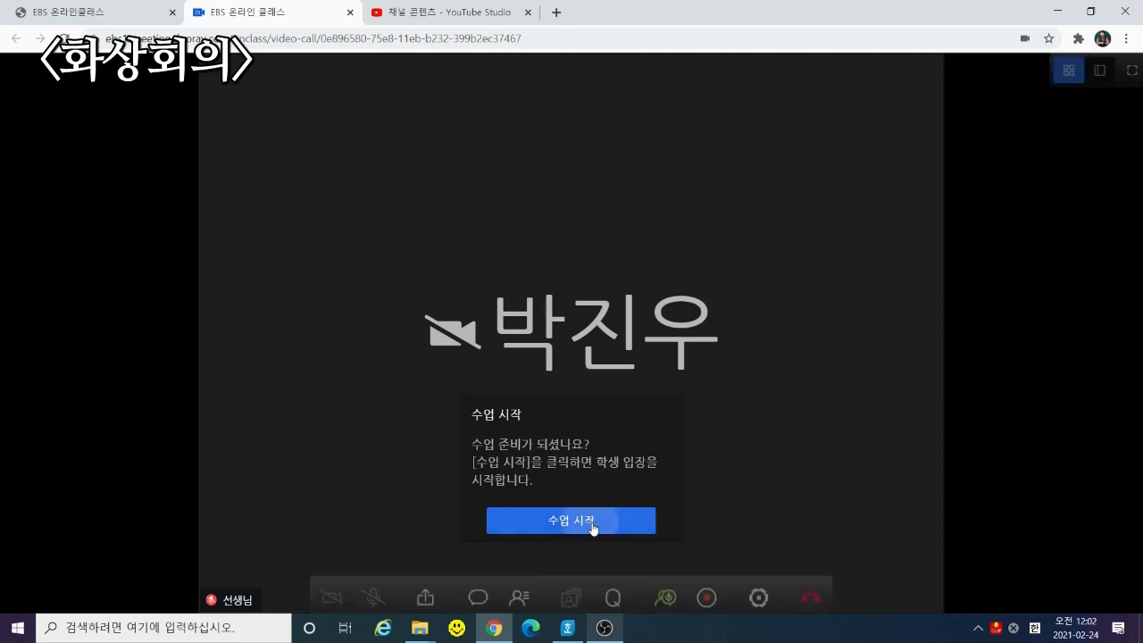
{"action": "left_click", "coordinate": [593, 527]}
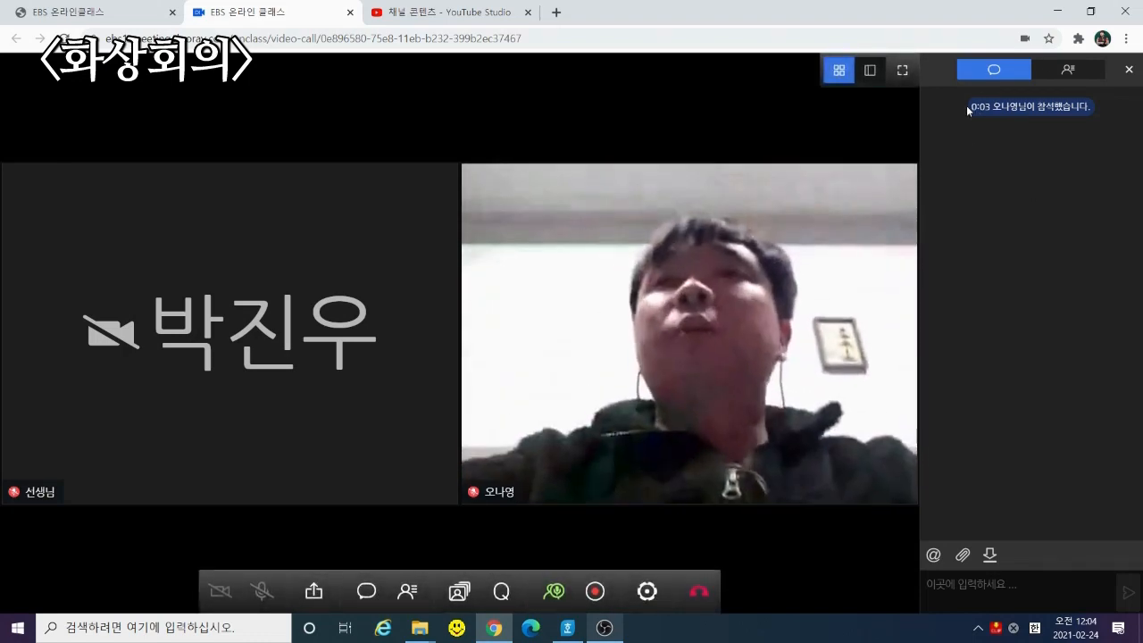
Switch the call to speaker view, then go fullscreen and exit fullscreen again
{"action": "left_click_drag", "start_coordinate": [968, 105], "coordinate": [1098, 124]}
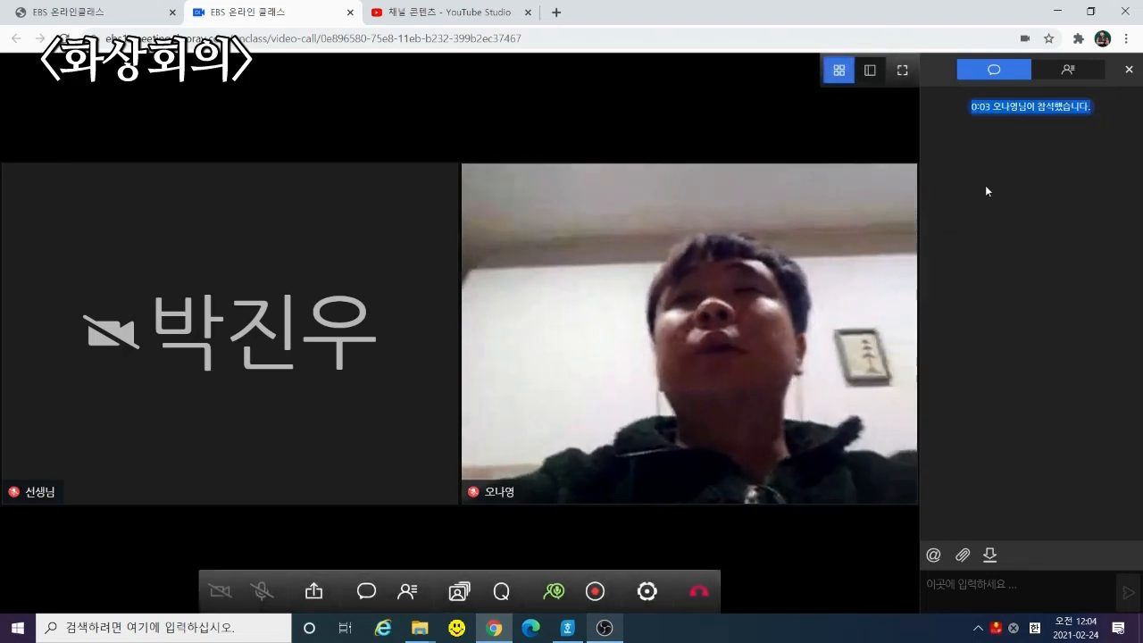
{"action": "left_click", "coordinate": [994, 174]}
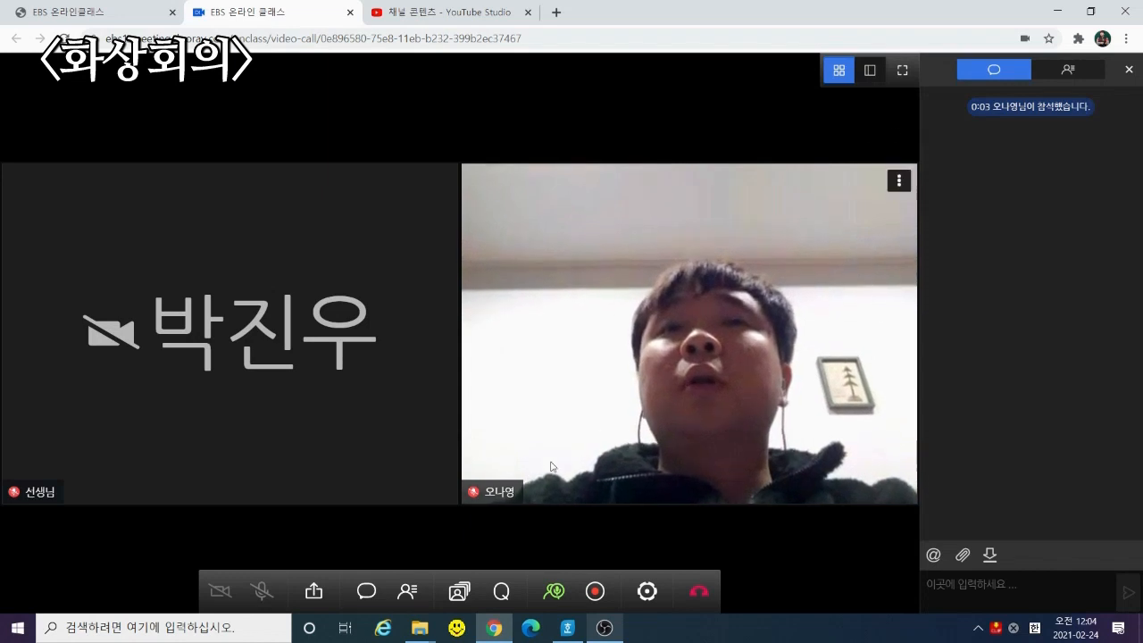
{"action": "left_click", "coordinate": [871, 71]}
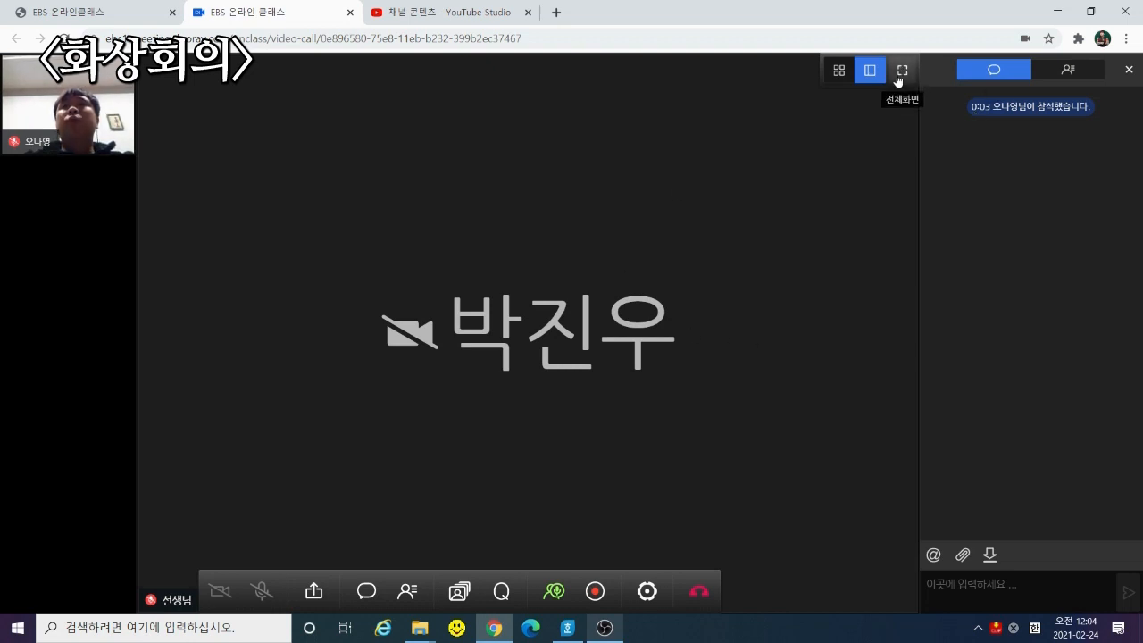
{"action": "left_click", "coordinate": [899, 75]}
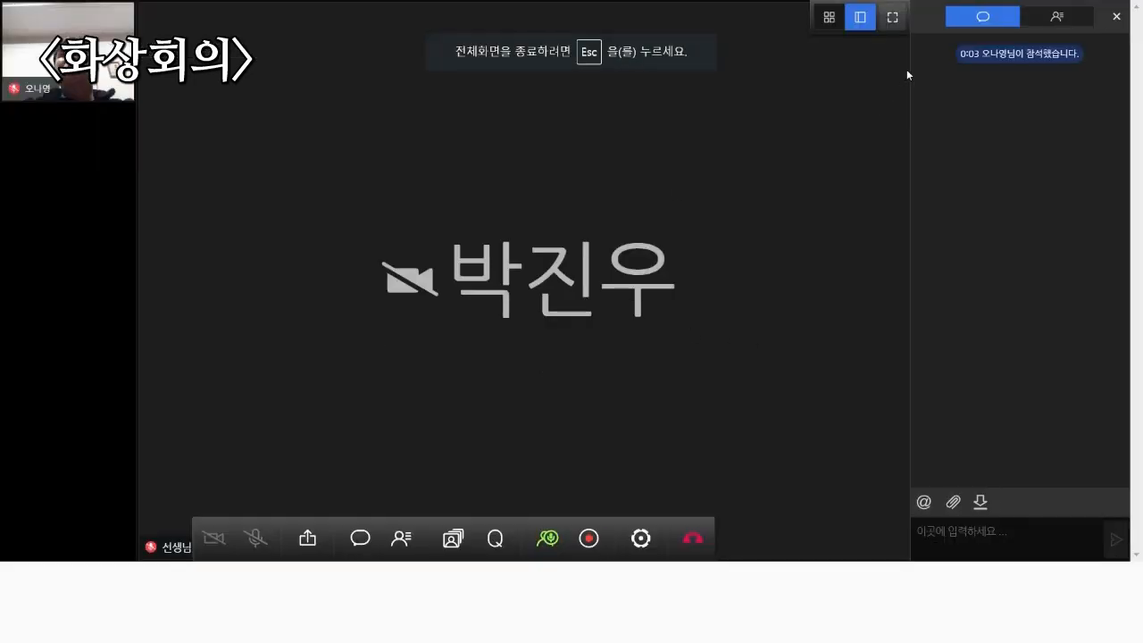
{"action": "left_click", "coordinate": [904, 19]}
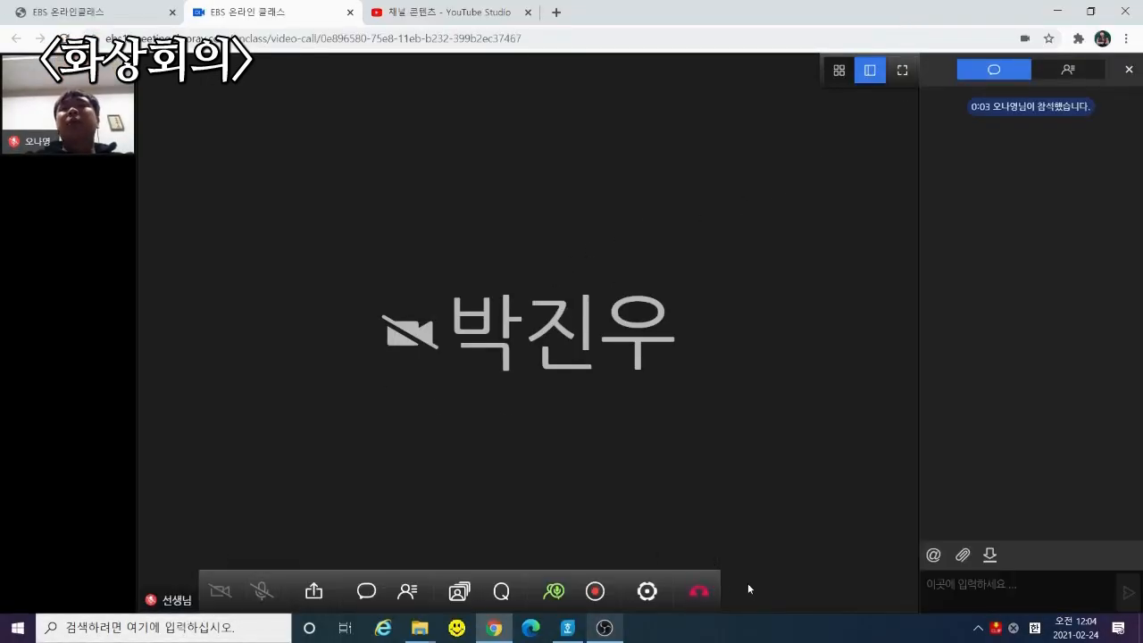
Look through the call's 비디오, 오디오 and 일반 settings, then cancel without saving
{"action": "left_click", "coordinate": [706, 605]}
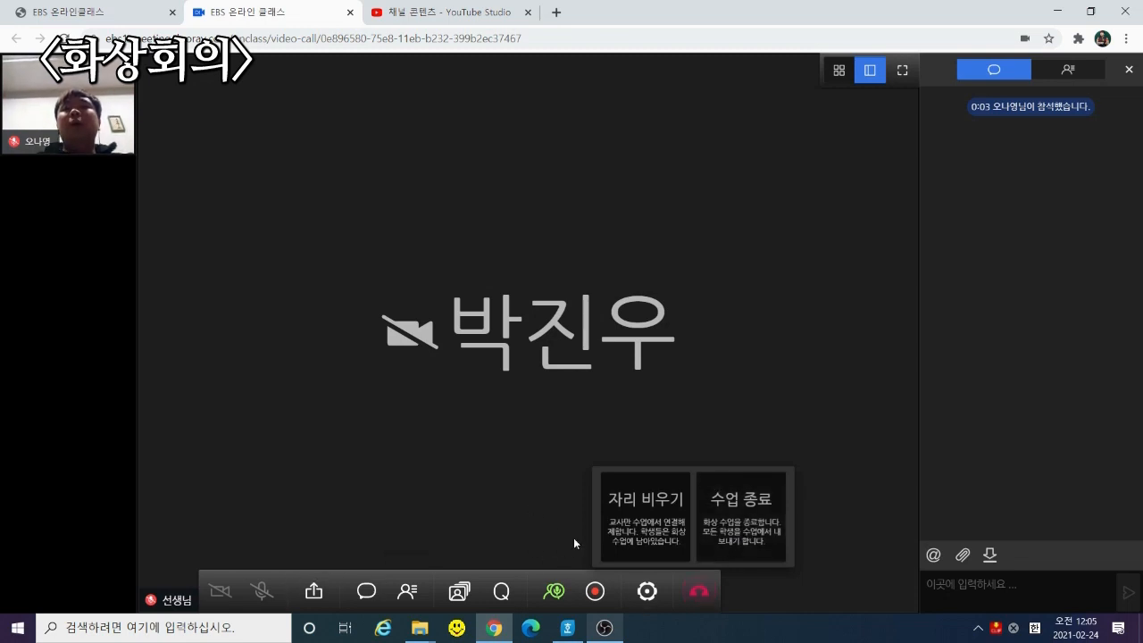
{"action": "left_click", "coordinate": [647, 592]}
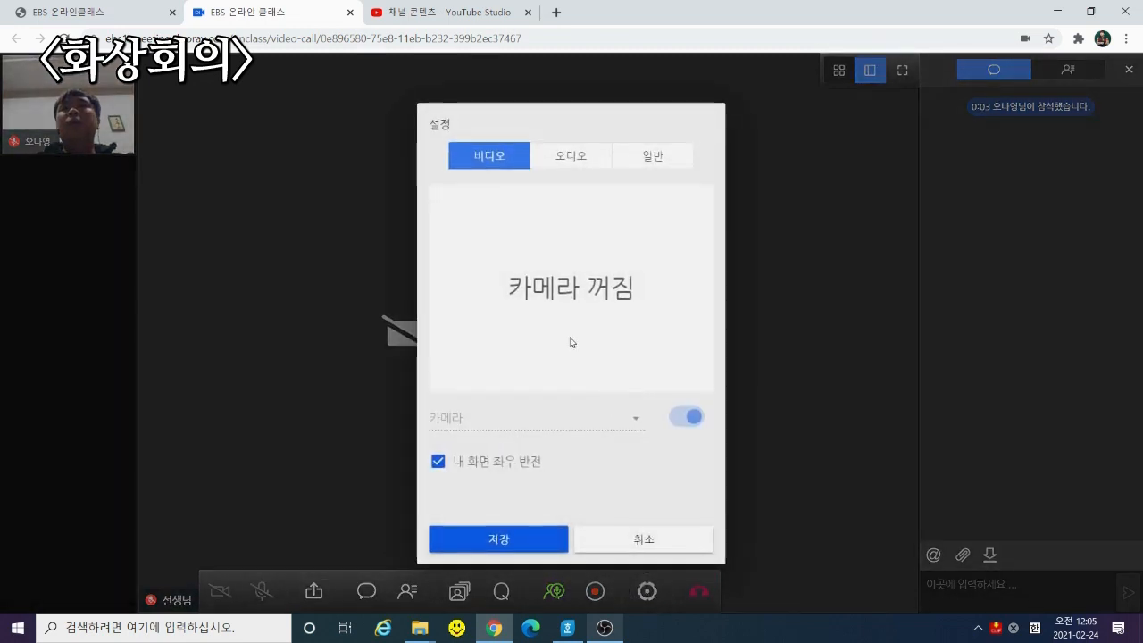
{"action": "left_click", "coordinate": [595, 164]}
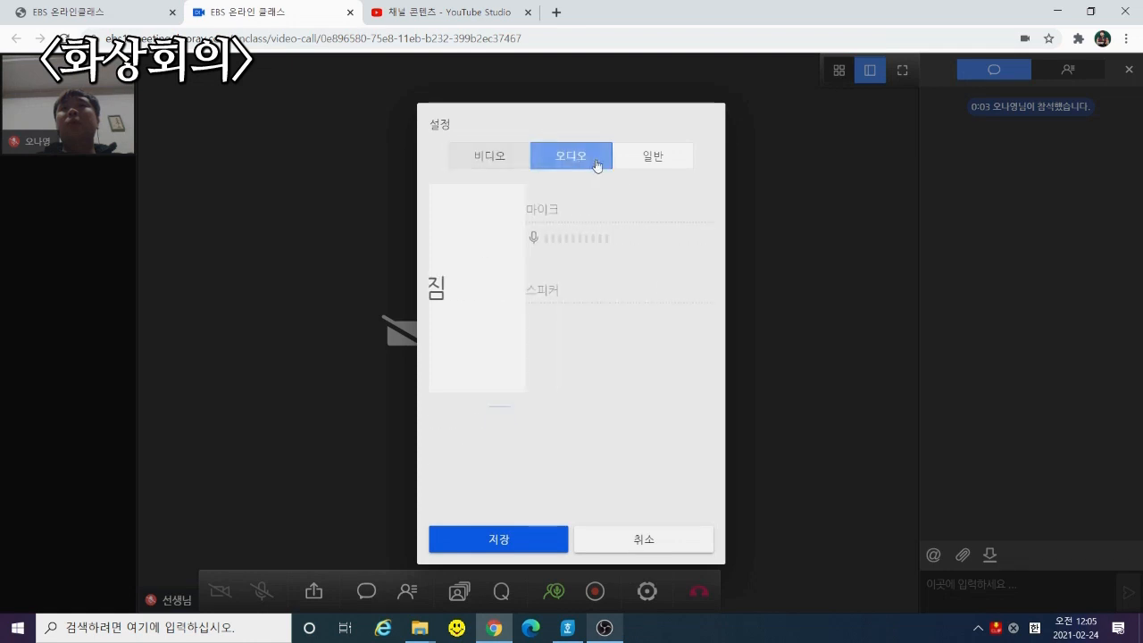
{"action": "left_click", "coordinate": [653, 155]}
{"action": "left_click", "coordinate": [644, 538]}
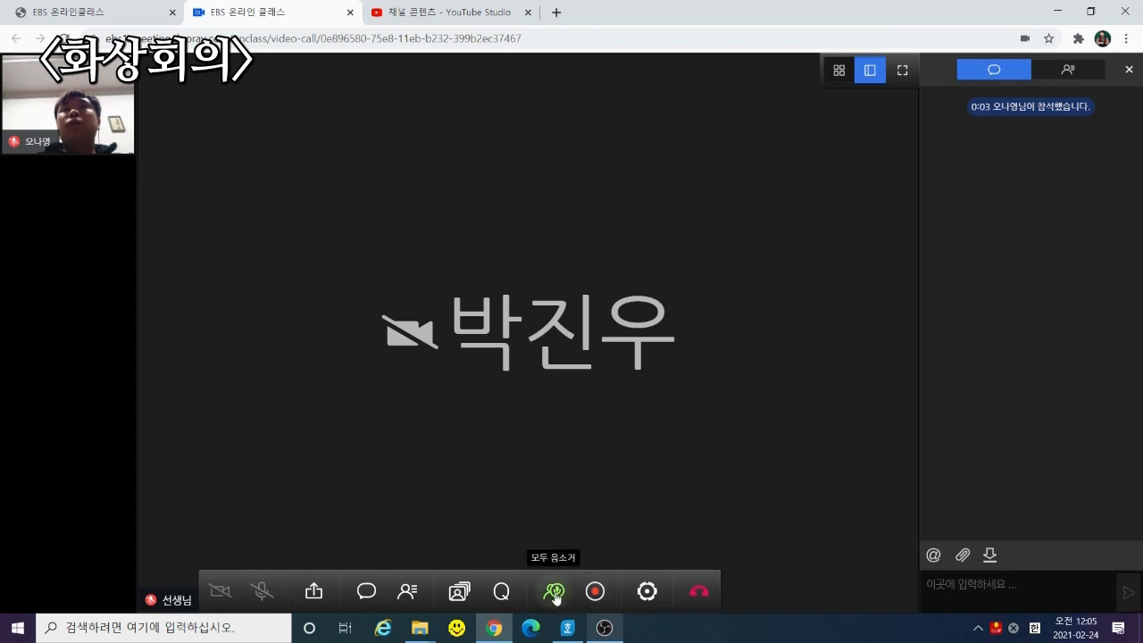
Toggle 모두 음소거 for all students on, off and on again
{"action": "left_click", "coordinate": [556, 592]}
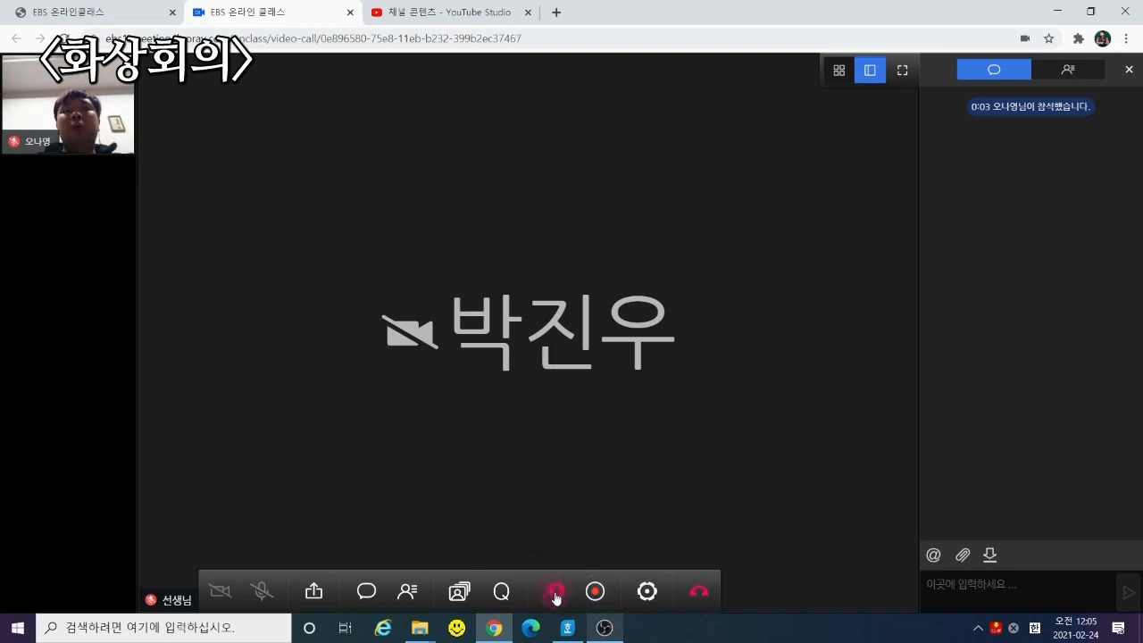
{"action": "left_click", "coordinate": [556, 594]}
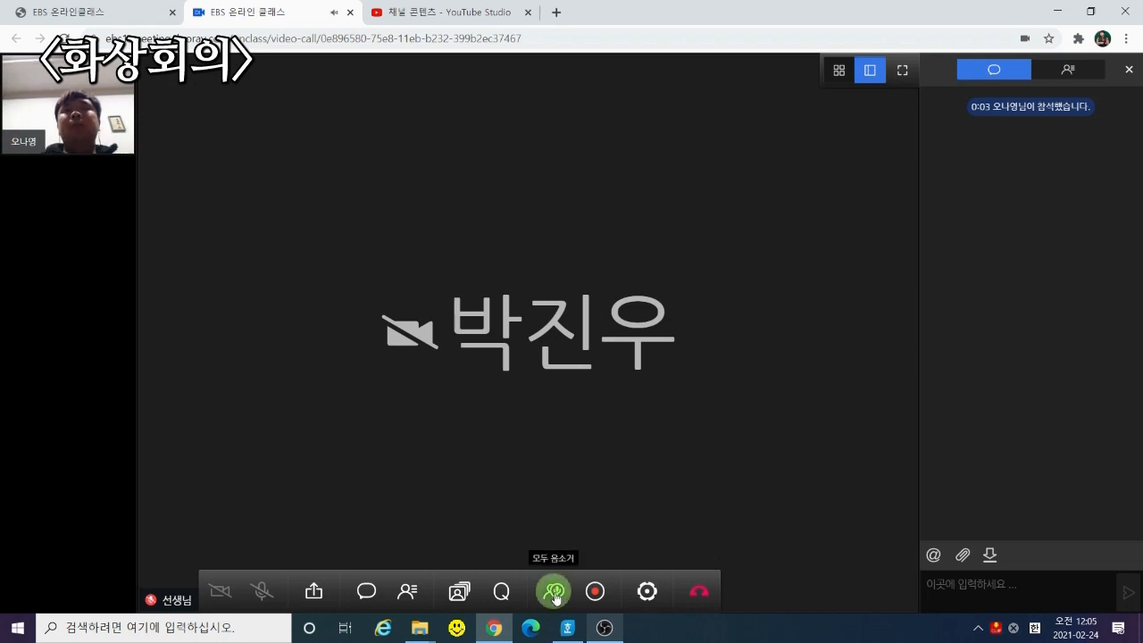
{"action": "left_click", "coordinate": [556, 594]}
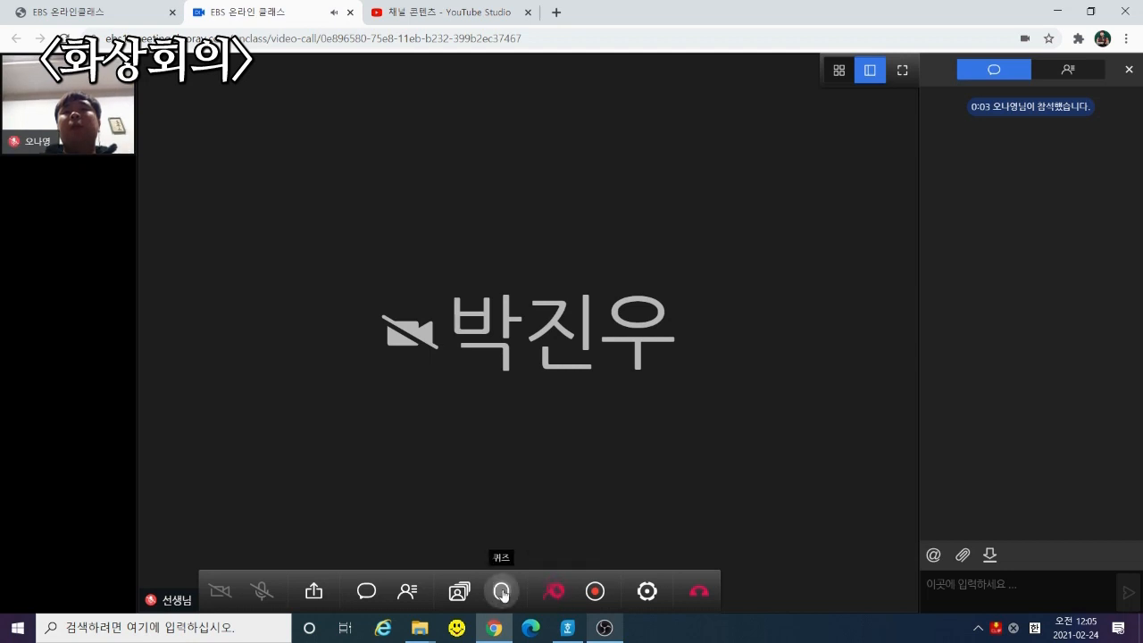
Write an O/X quiz question about a student and publish it to the class
{"action": "left_click", "coordinate": [500, 594]}
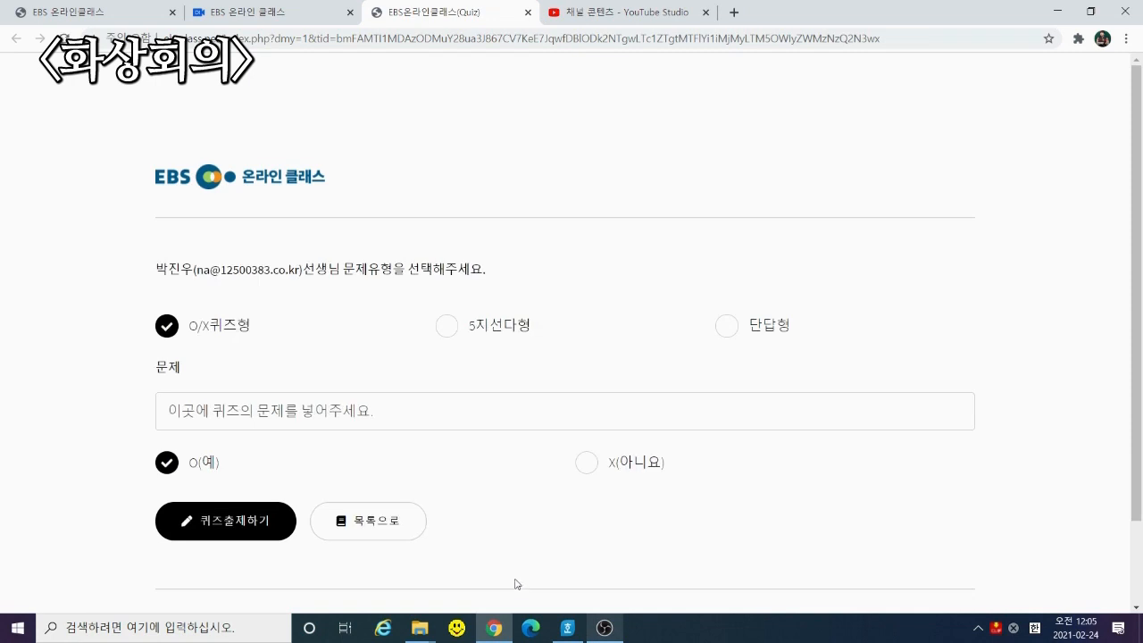
{"action": "left_click", "coordinate": [323, 421]}
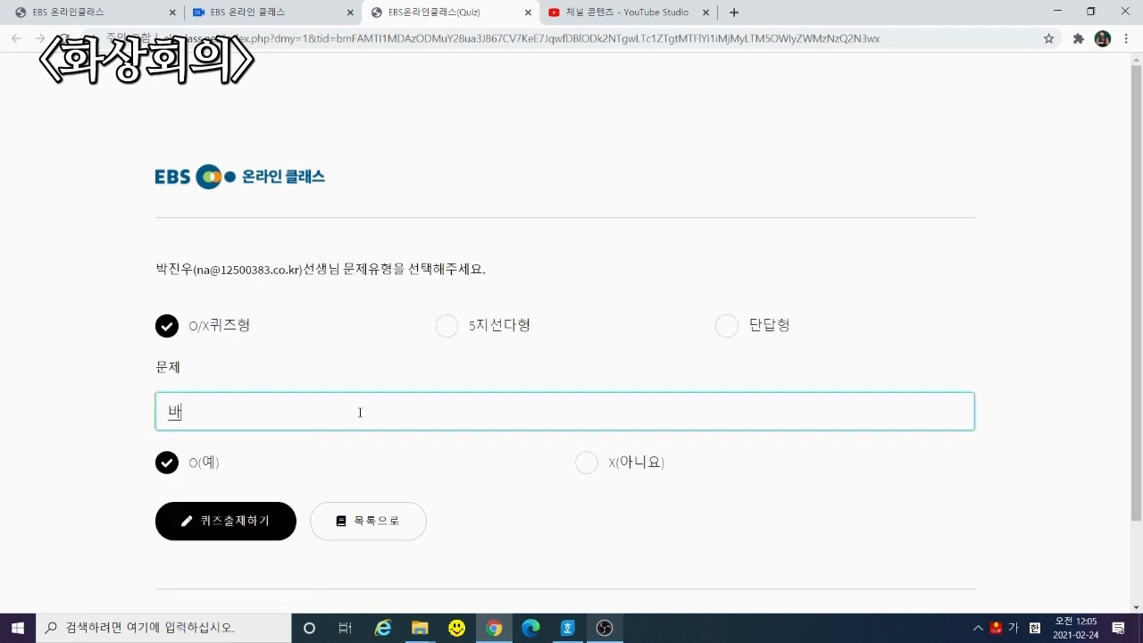
{"action": "type", "text": " 어때요?"}
{"action": "key", "text": "BackSpace"}
{"action": "key", "text": "BackSpace"}
{"action": "key", "text": "BackSpace"}
{"action": "key", "text": "BackSpace"}
{"action": "type", "text": "좋나요?"}
{"action": "left_click", "coordinate": [252, 536]}
{"action": "key", "text": "Return"}
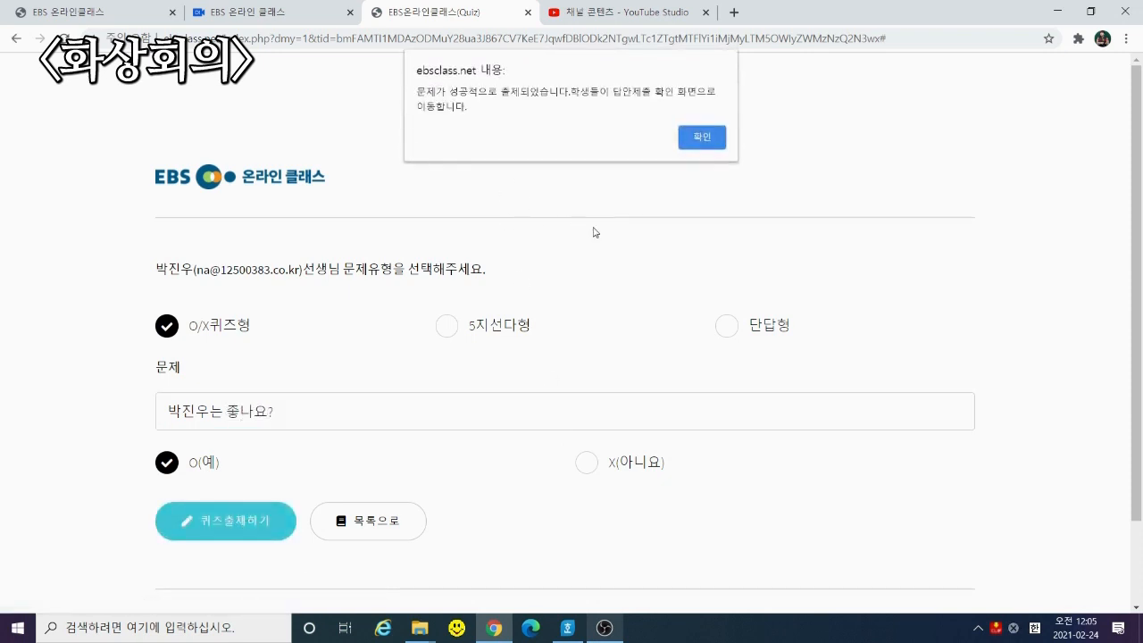
{"action": "key", "text": "Return"}
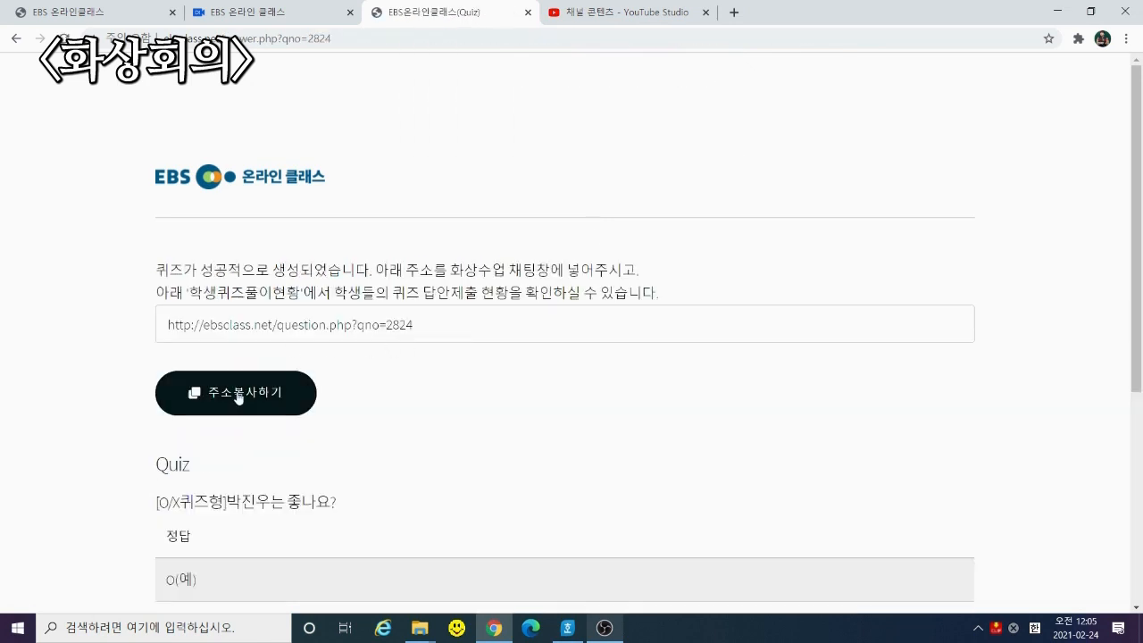
{"action": "left_click", "coordinate": [240, 402]}
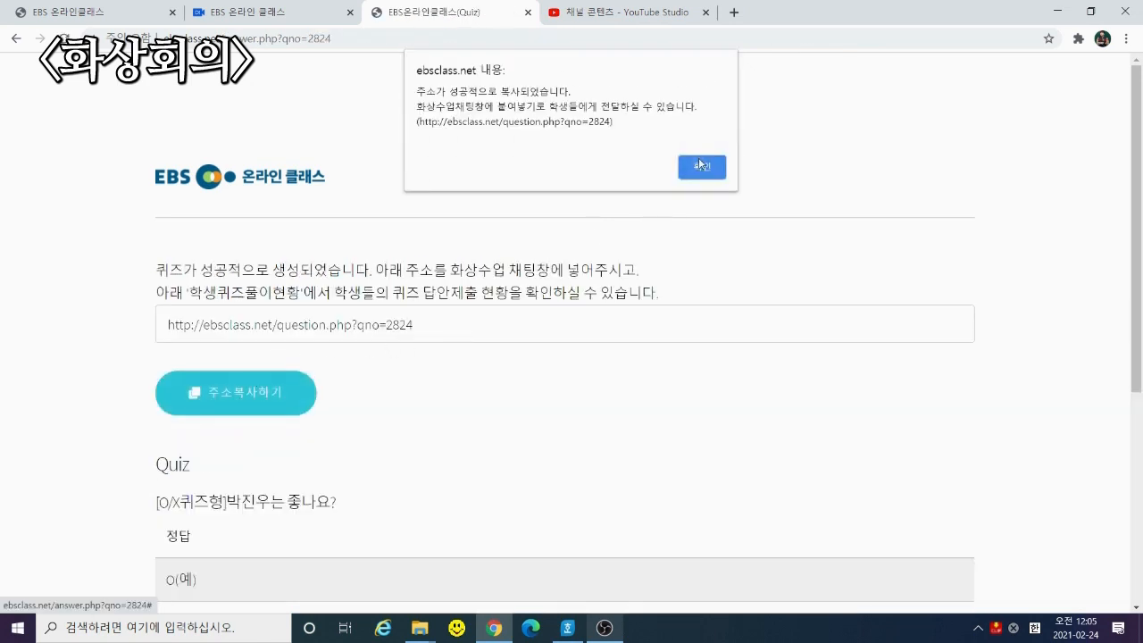
{"action": "left_click", "coordinate": [700, 166]}
{"action": "left_click", "coordinate": [303, 9]}
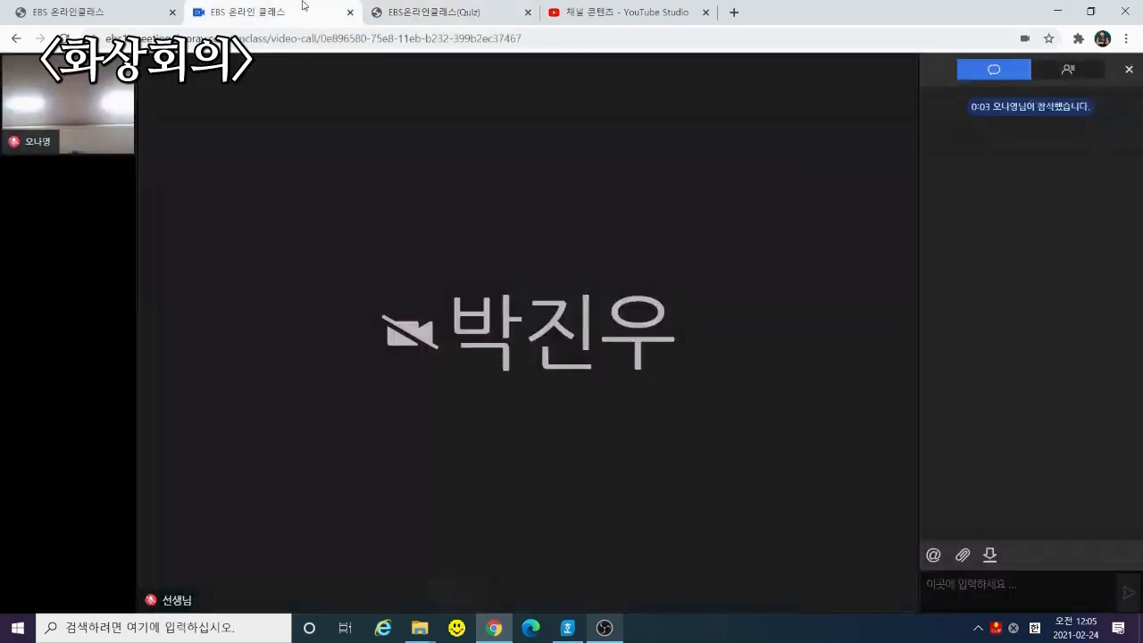
{"action": "left_click", "coordinate": [981, 581]}
{"action": "type", "text": "http://ebsclass.net/question.php?qno=2824"}
{"action": "key", "text": "Return"}
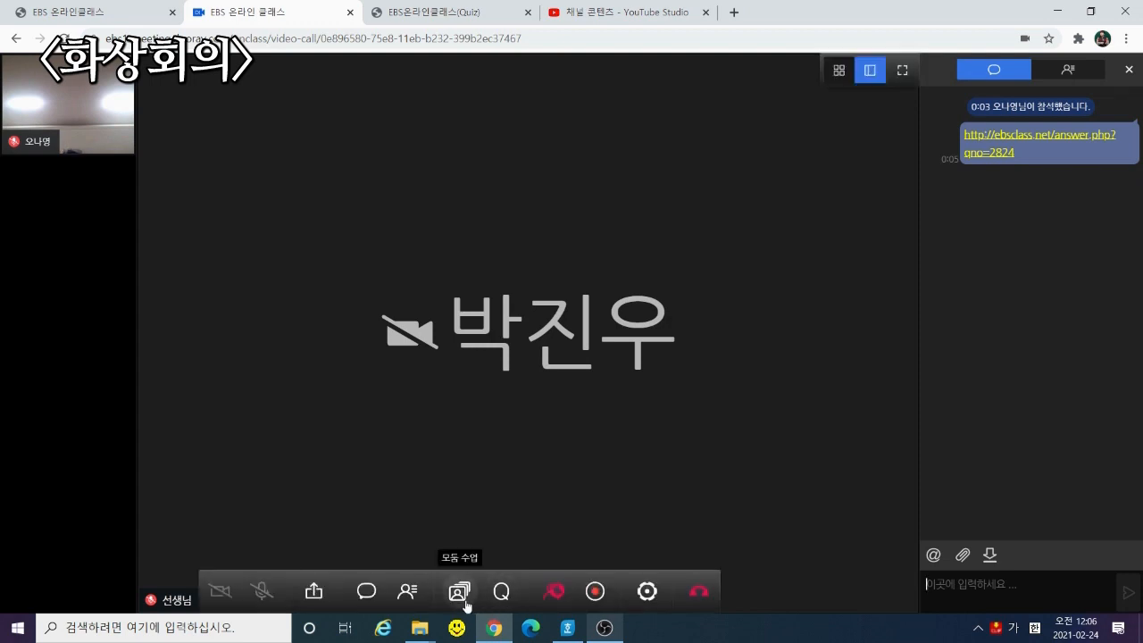
{"action": "left_click", "coordinate": [459, 592]}
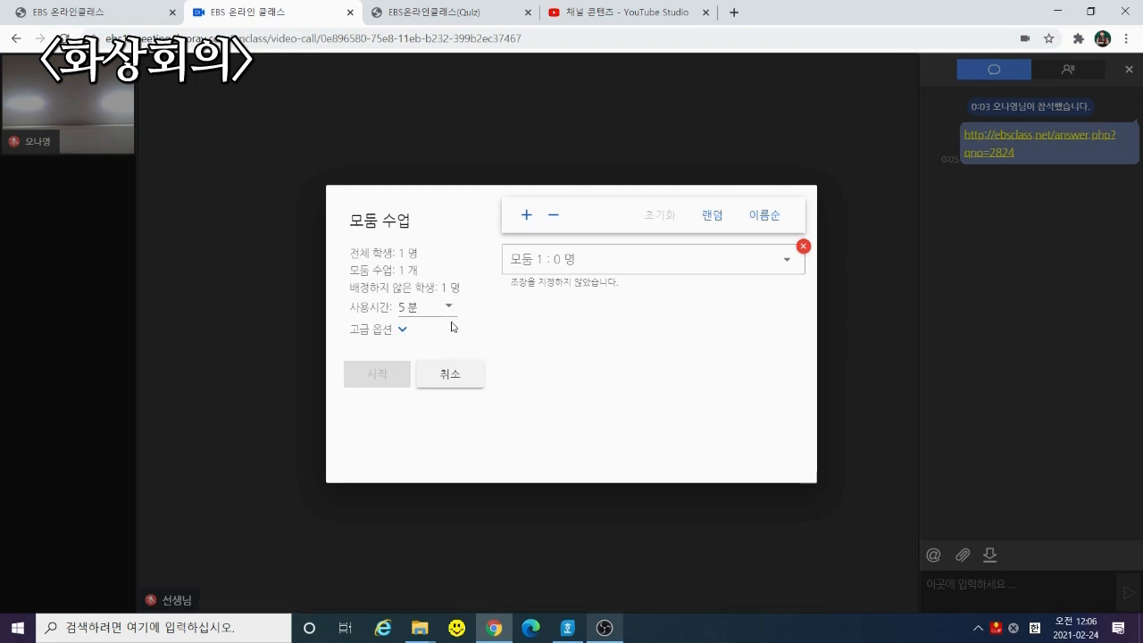
{"action": "left_click", "coordinate": [402, 331]}
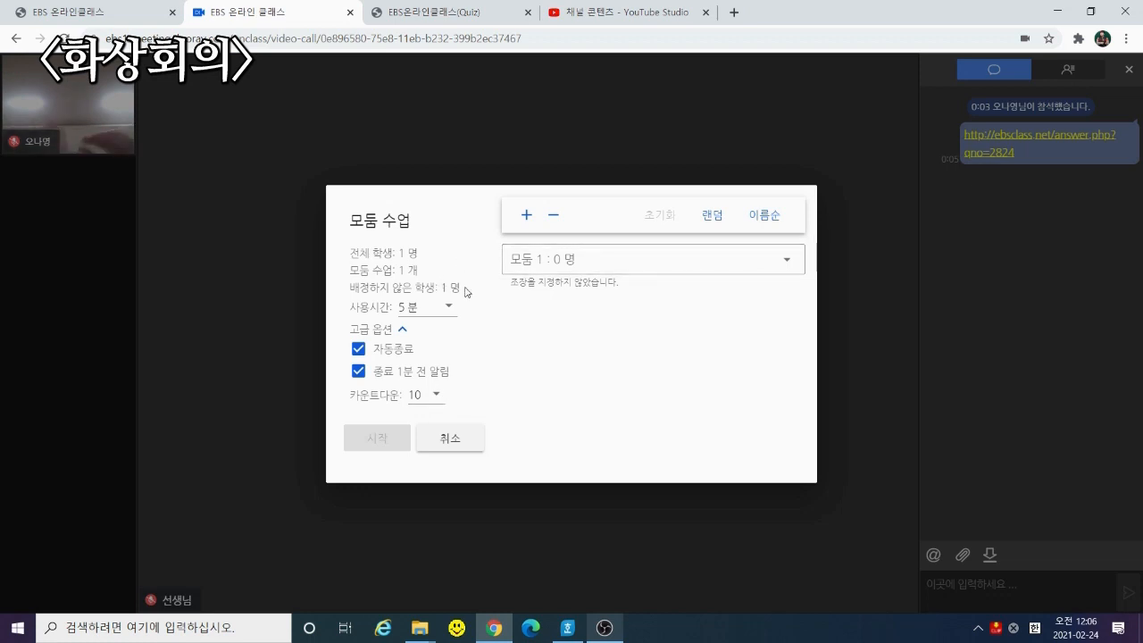
{"action": "left_click", "coordinate": [712, 215]}
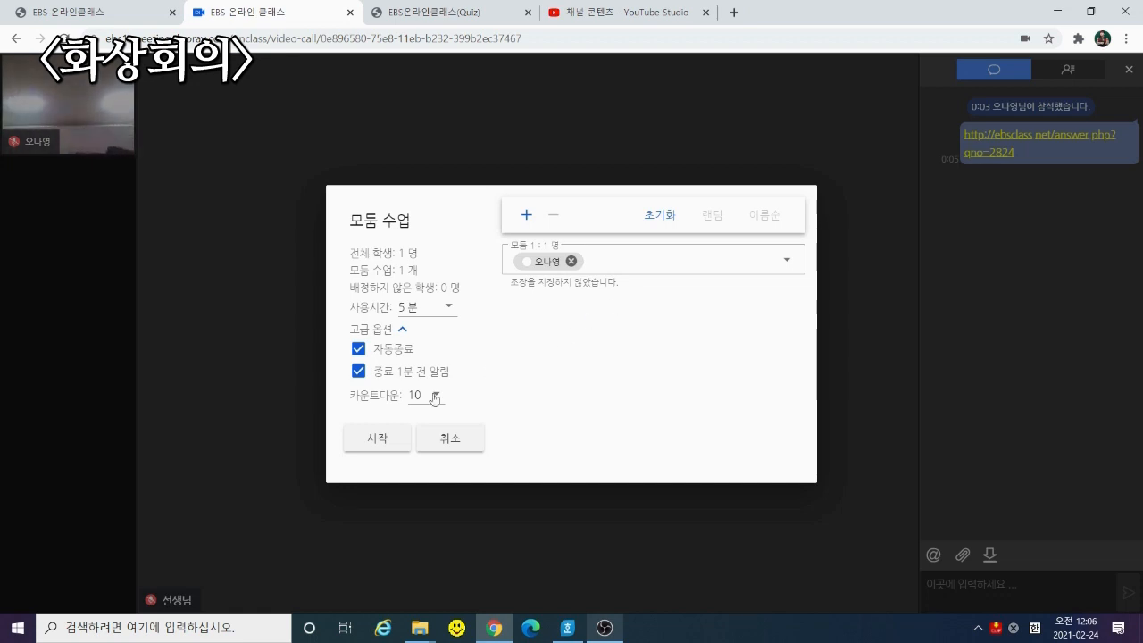
{"action": "left_click", "coordinate": [443, 440]}
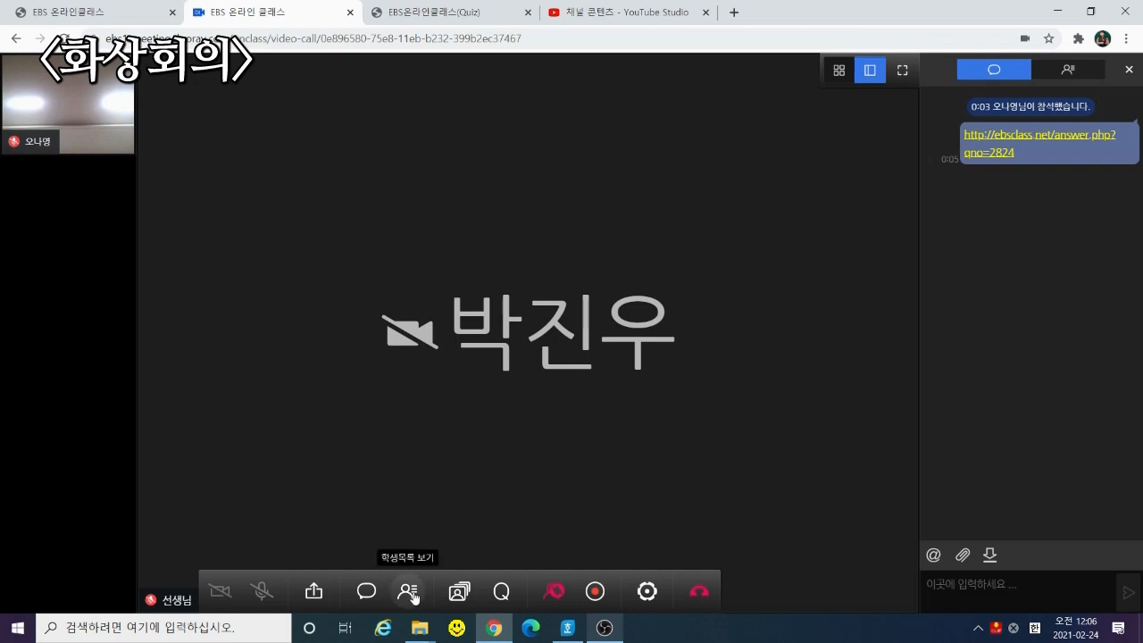
Open the student list, spotlight the student and undo it, then award her a smiley
{"action": "left_click", "coordinate": [411, 594]}
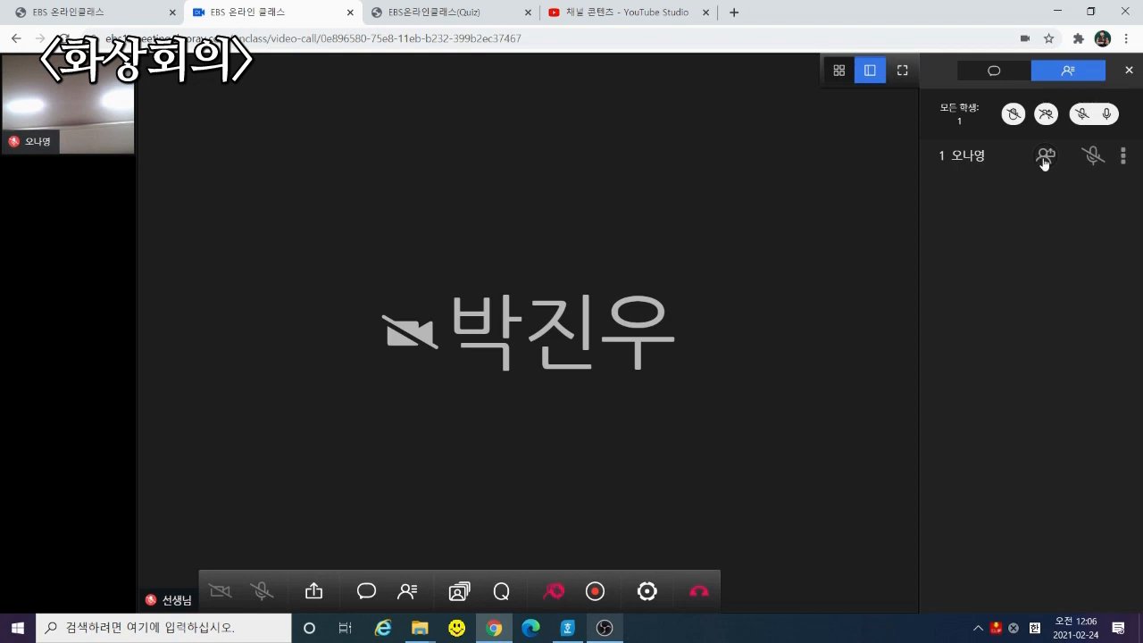
{"action": "left_click", "coordinate": [1043, 159]}
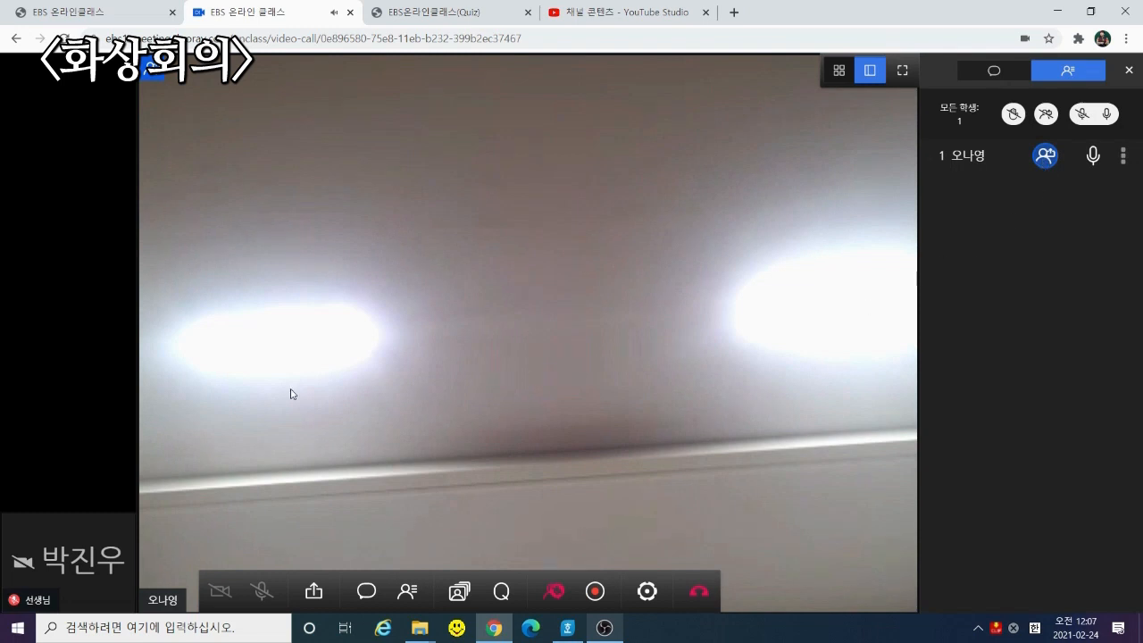
{"action": "left_click", "coordinate": [1046, 159]}
{"action": "left_click", "coordinate": [1120, 156]}
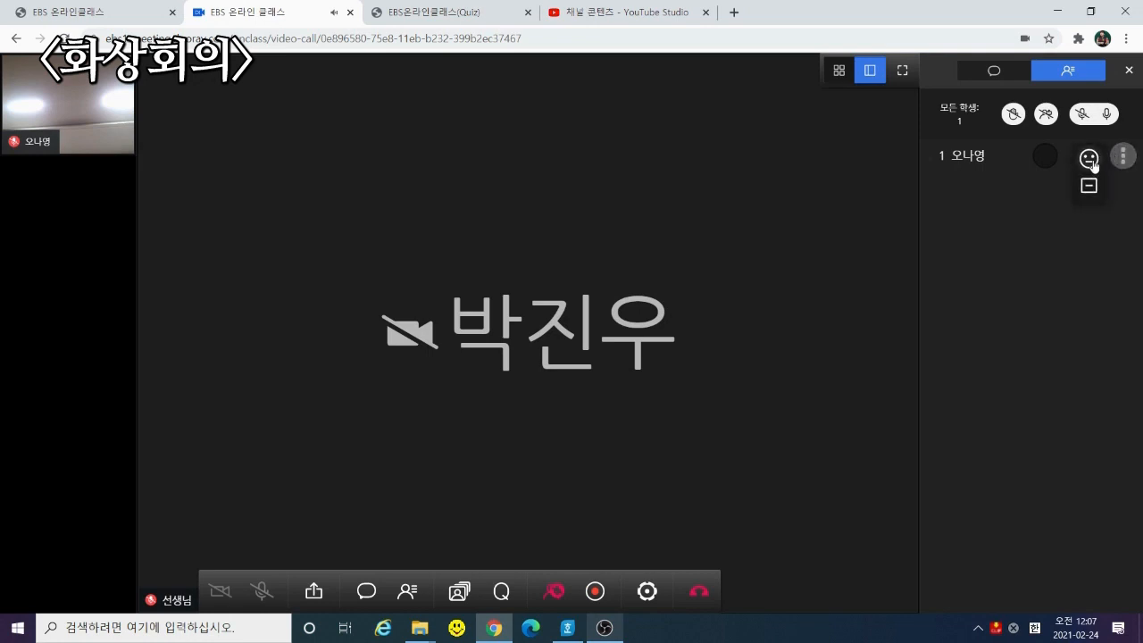
{"action": "left_click", "coordinate": [1089, 158]}
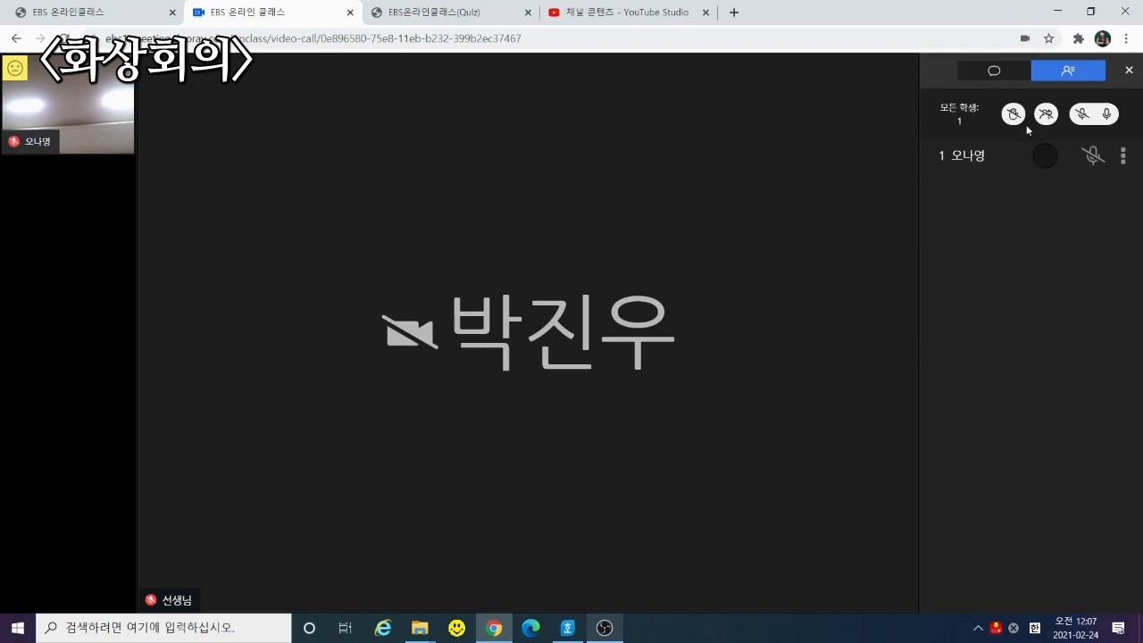
{"action": "left_click", "coordinate": [1123, 155]}
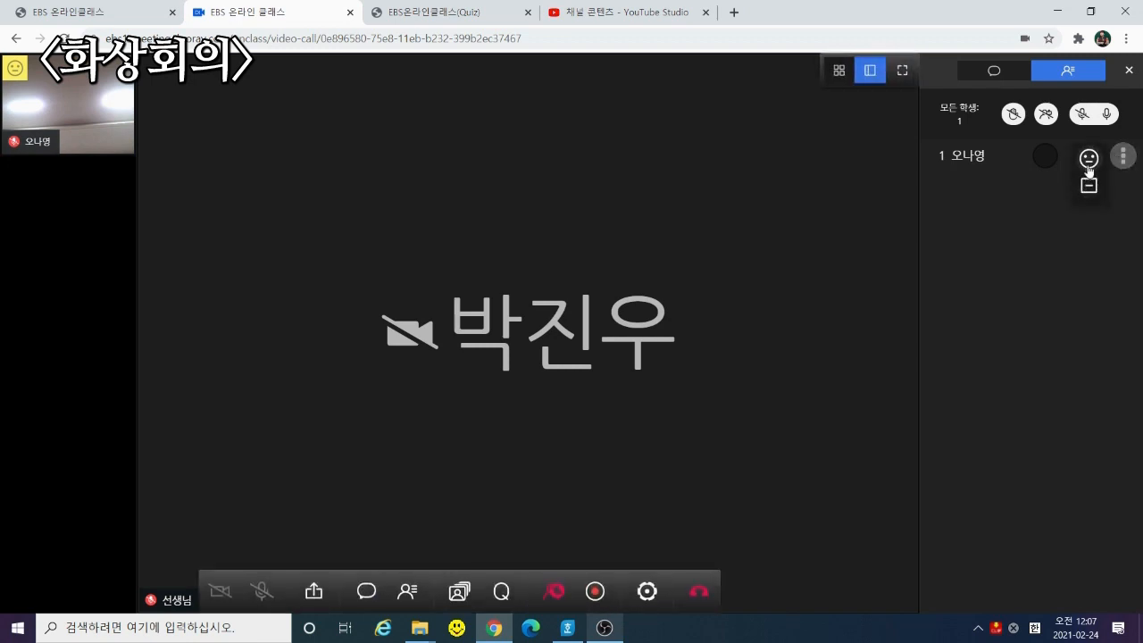
{"action": "left_click", "coordinate": [1089, 166]}
Open 내보내기 for the student and cancel, keeping her in class
{"action": "left_click", "coordinate": [1121, 159]}
{"action": "left_click", "coordinate": [1088, 185]}
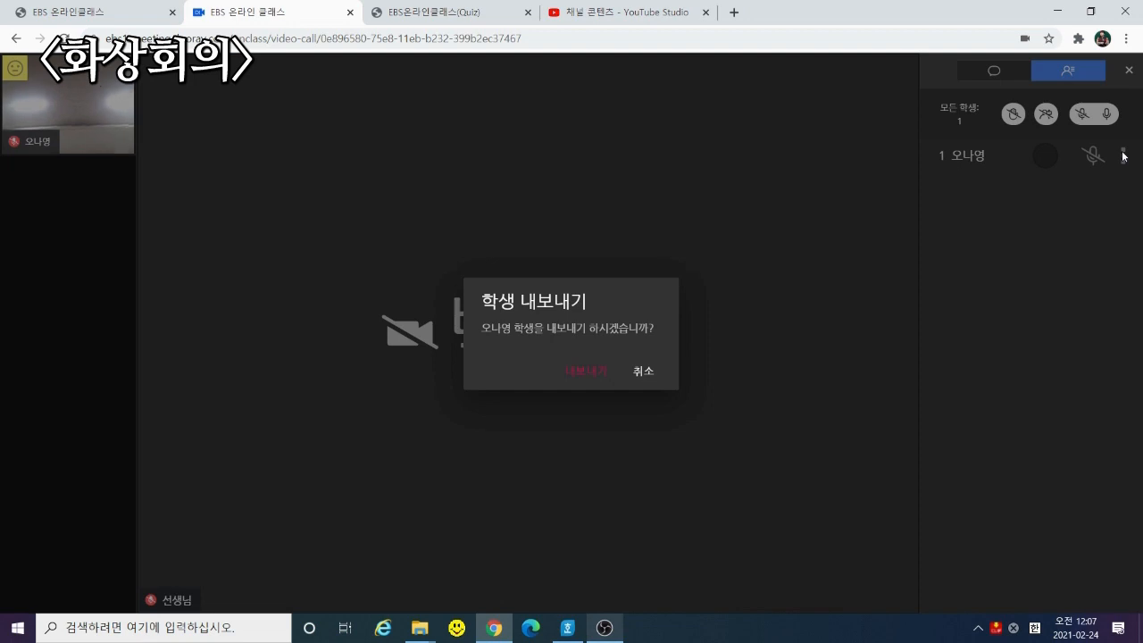
{"action": "left_click", "coordinate": [644, 373]}
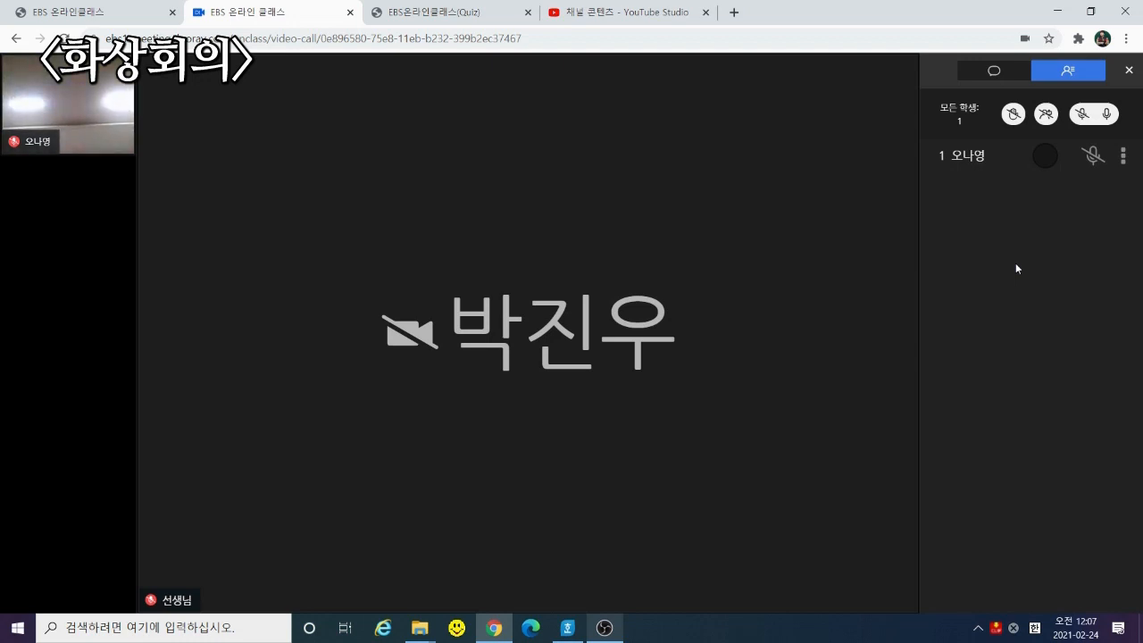
{"action": "mouse_move", "coordinate": [595, 539]}
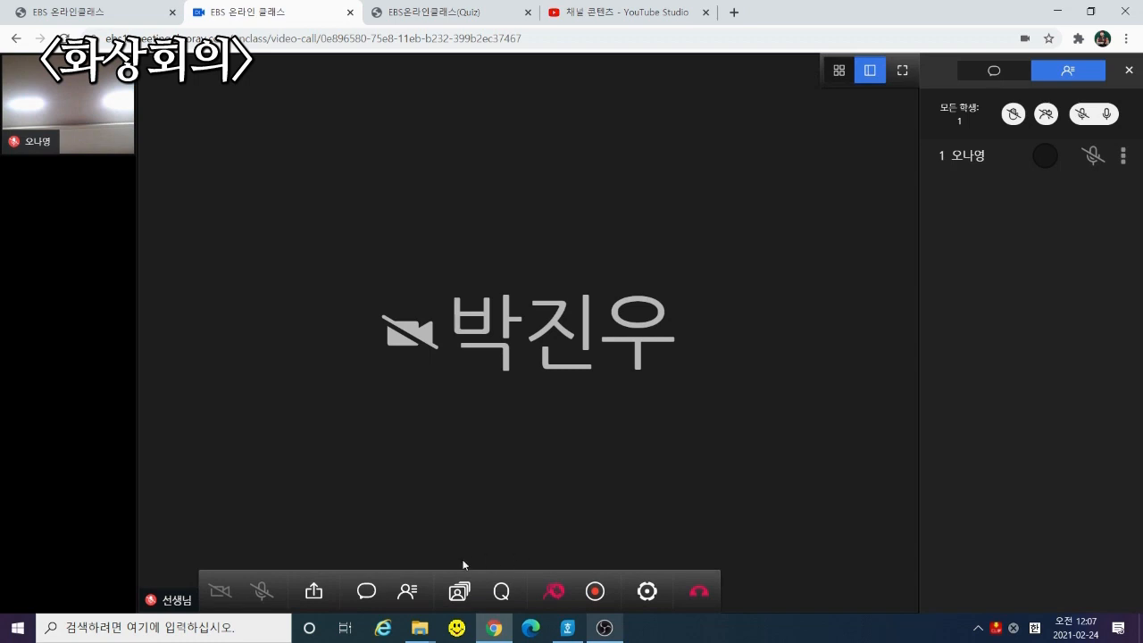
Return the side panel to the chat and clear out the message box
{"action": "left_click", "coordinate": [366, 594]}
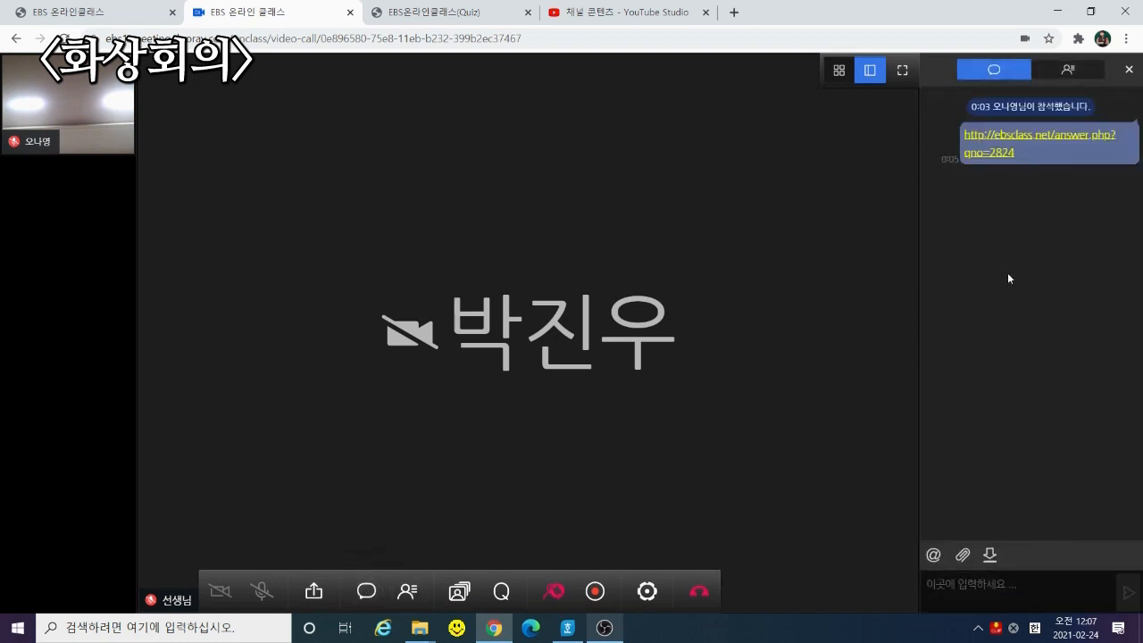
{"action": "left_click", "coordinate": [935, 558]}
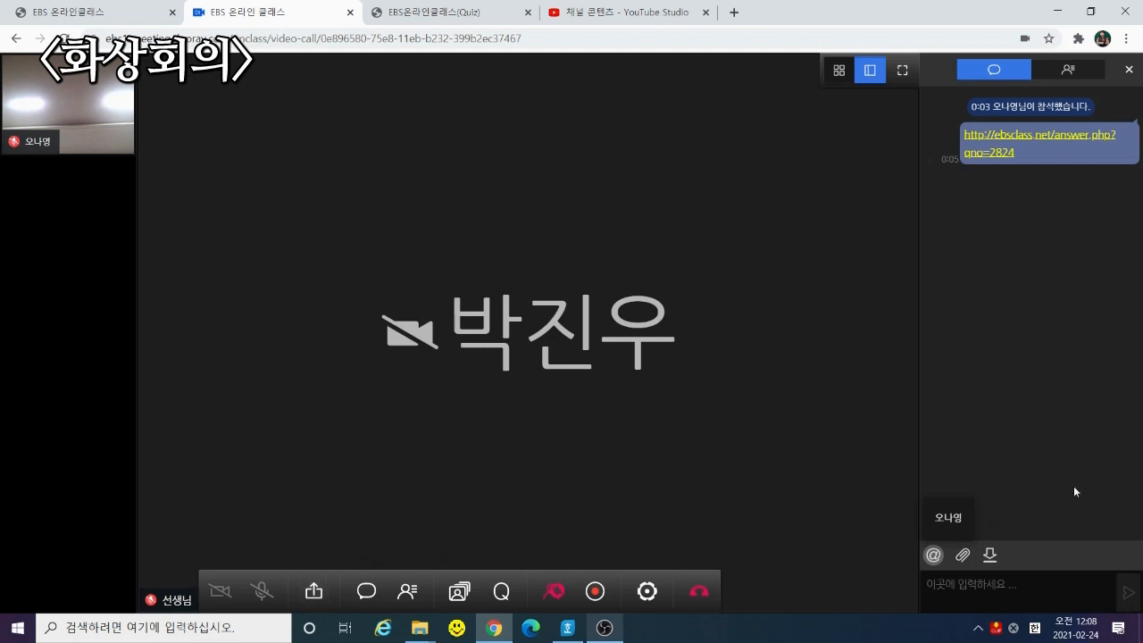
{"action": "left_click", "coordinate": [972, 585]}
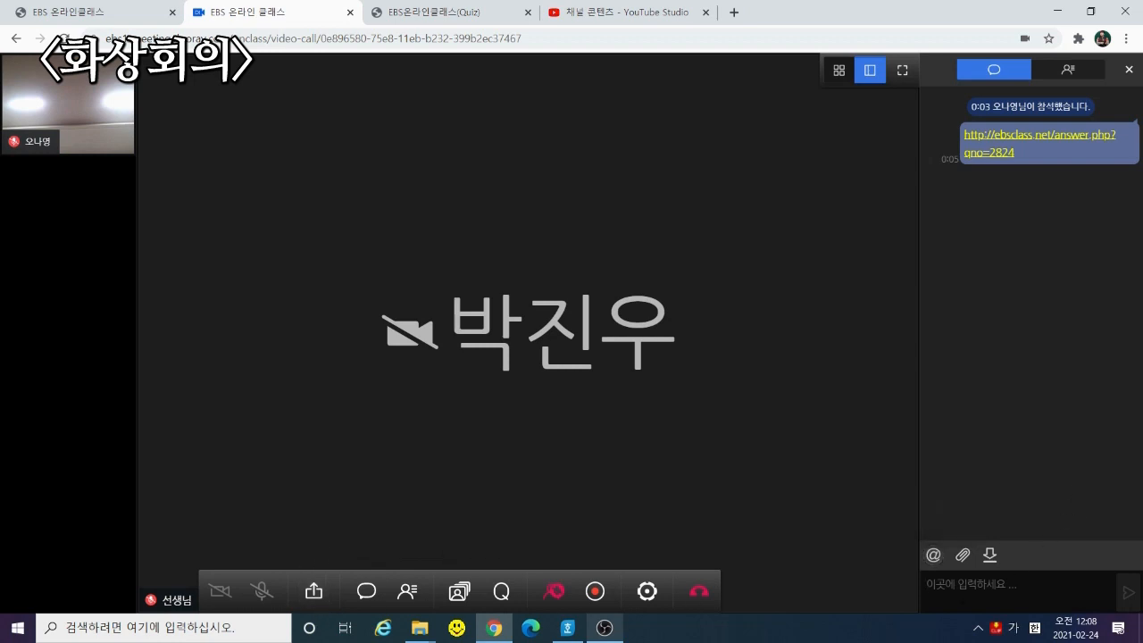
{"action": "type", "text": "http://ebsclass.net/question.php?qno=2824"}
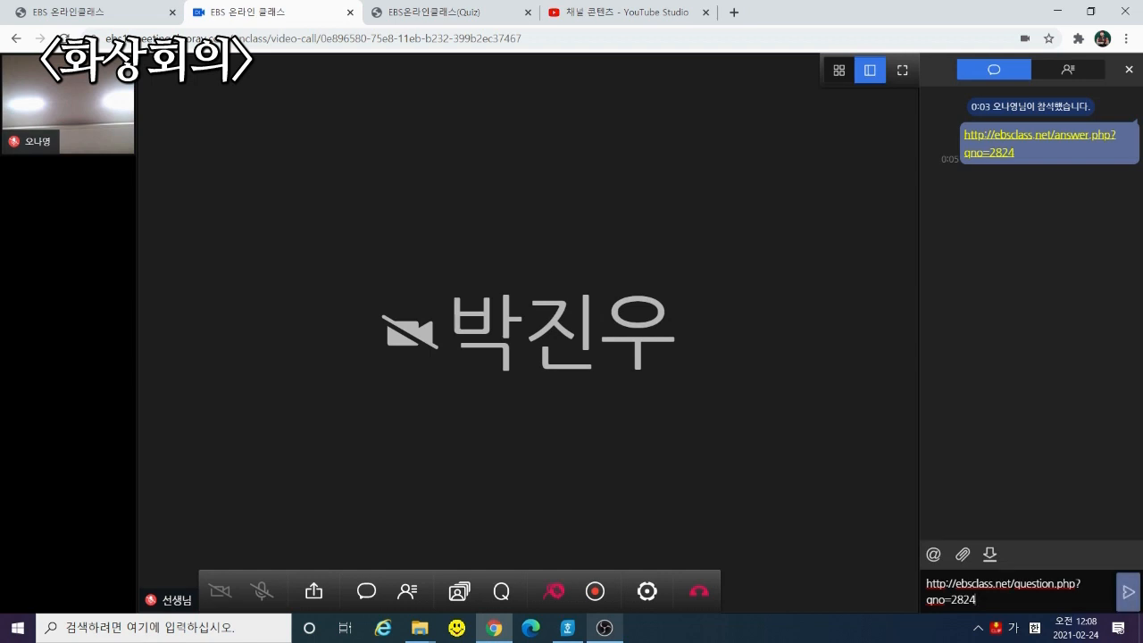
{"action": "key", "text": "ctrl+a"}
{"action": "key", "text": "ctrl+x"}
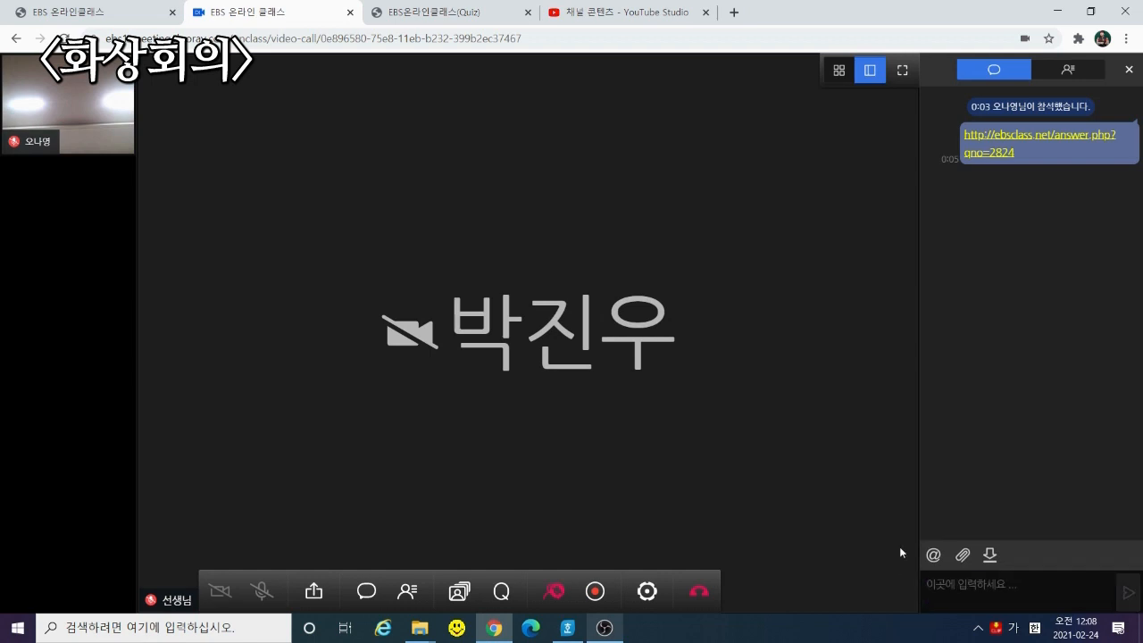
Copy the newest YouTube Studio video's share link and post it in the class chat
{"action": "left_click", "coordinate": [600, 18]}
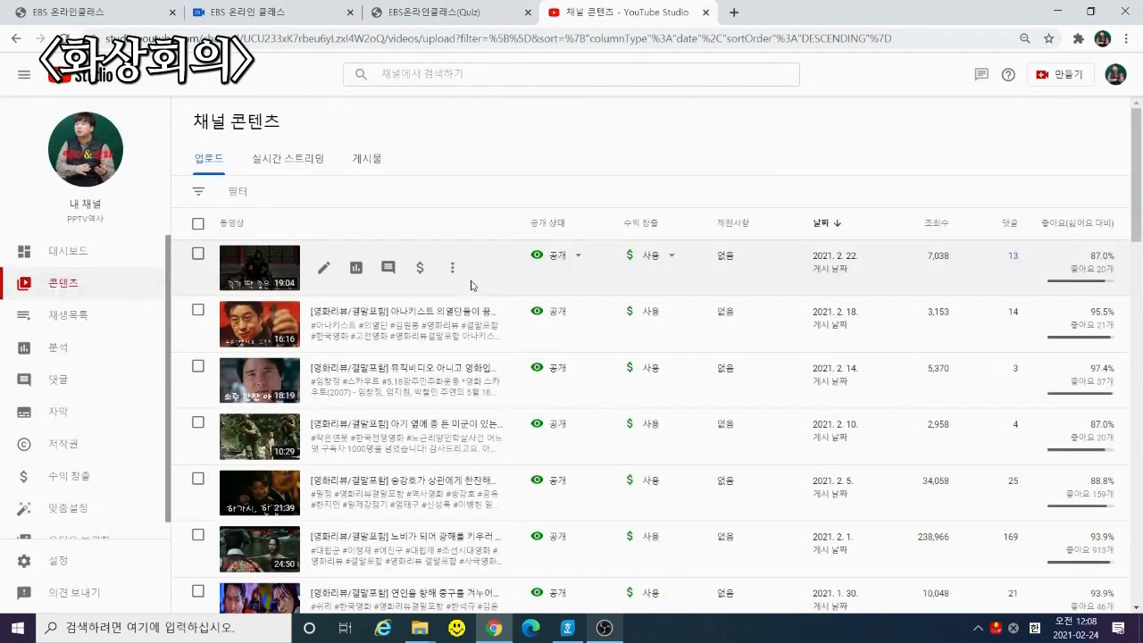
{"action": "left_click", "coordinate": [453, 268]}
{"action": "left_click", "coordinate": [443, 313]}
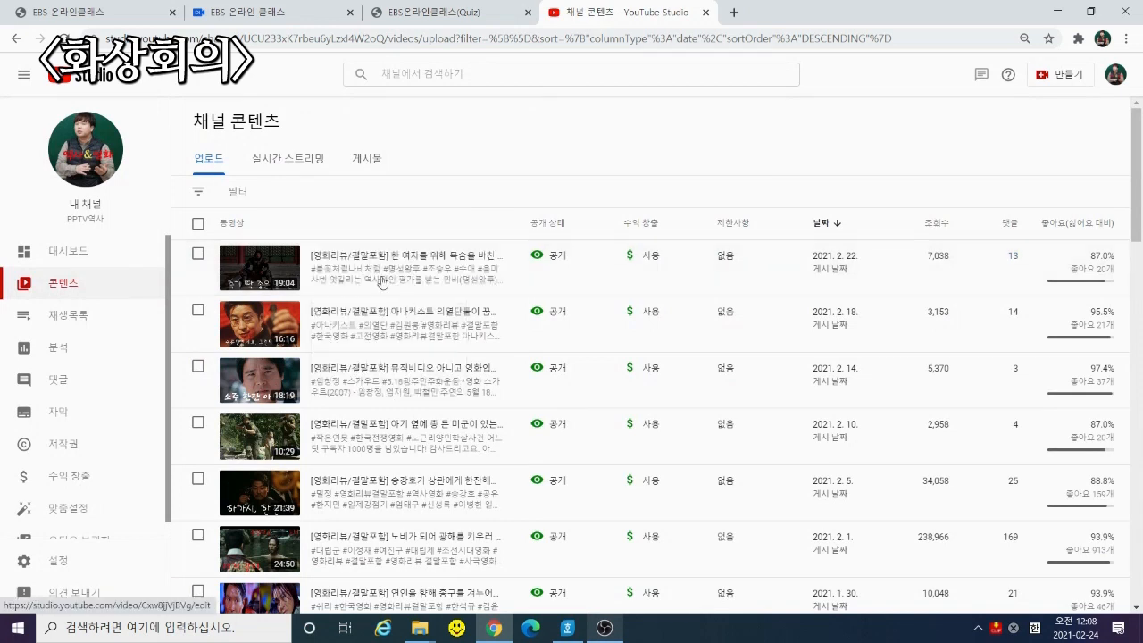
{"action": "left_click", "coordinate": [284, 11]}
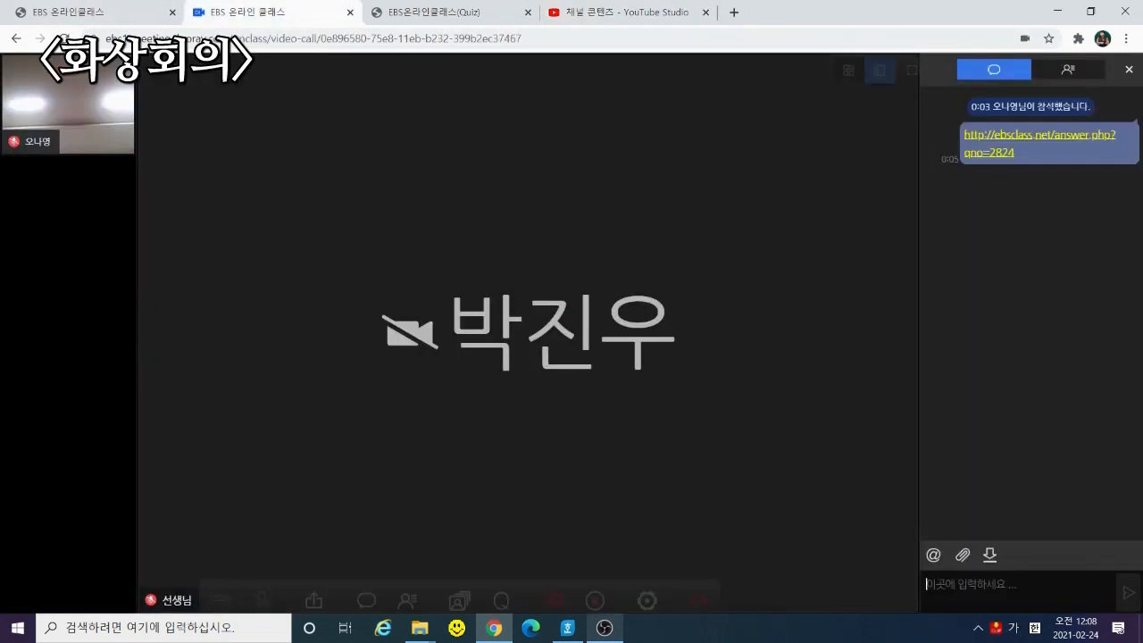
{"action": "key", "text": "ctrl+v"}
{"action": "key", "text": "Return"}
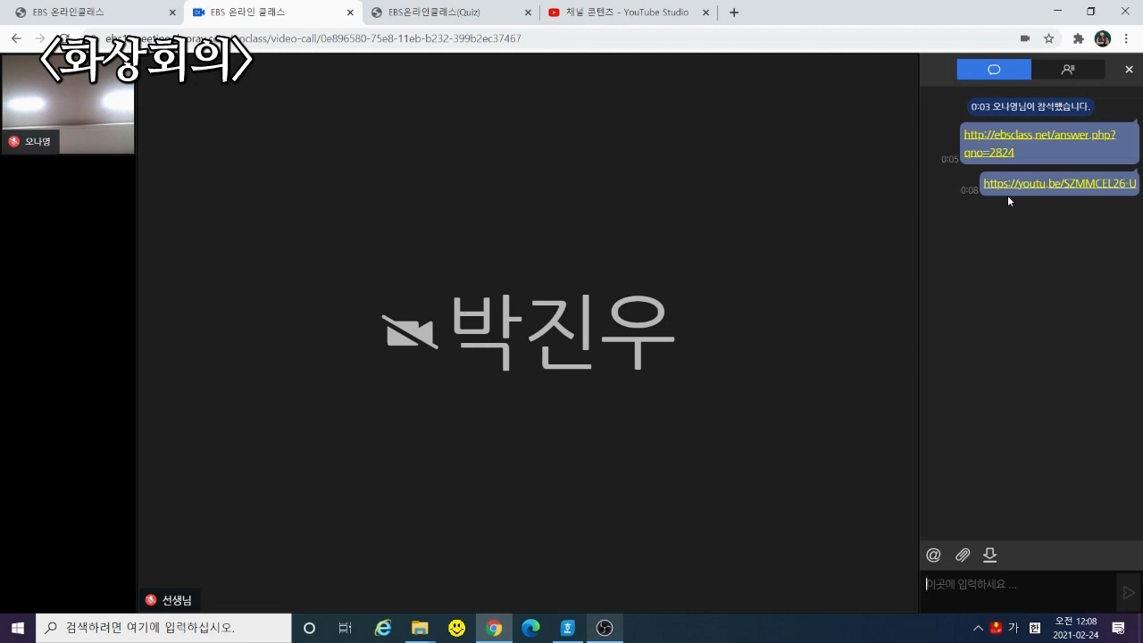
{"action": "mouse_move", "coordinate": [159, 375]}
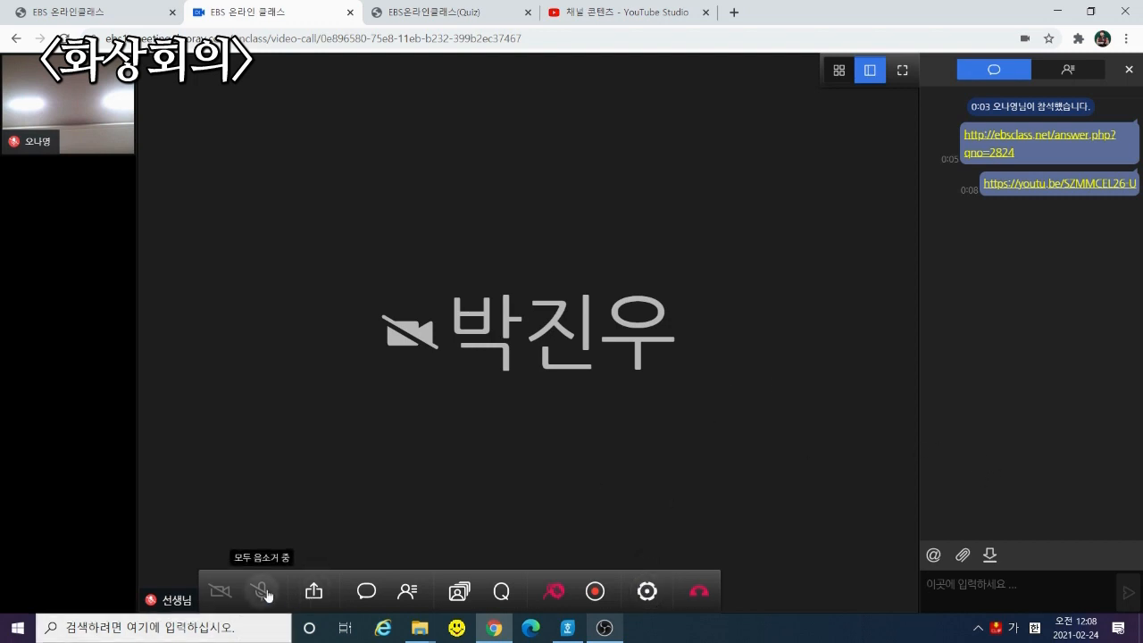
{"action": "left_click", "coordinate": [313, 592]}
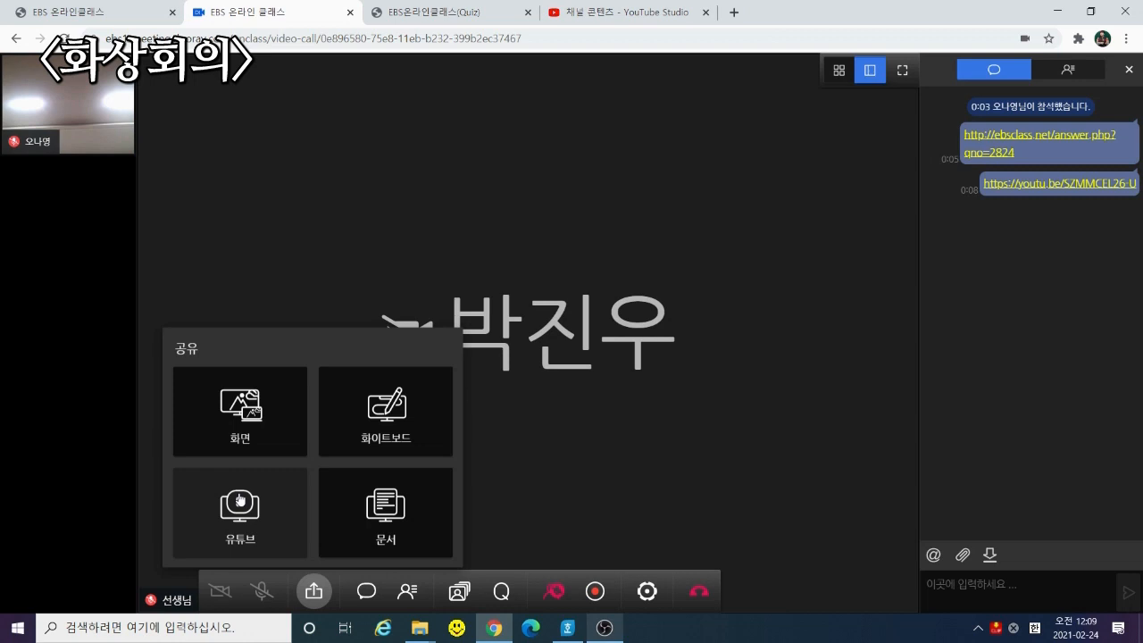
{"action": "left_click", "coordinate": [239, 438]}
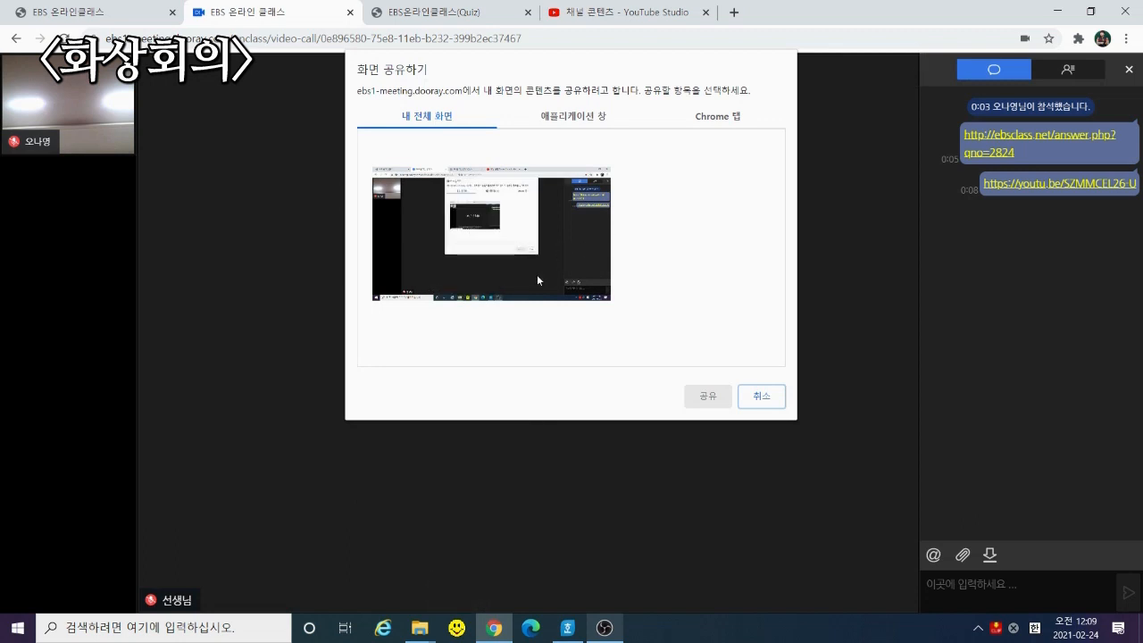
{"action": "left_click", "coordinate": [478, 259]}
{"action": "left_click", "coordinate": [705, 395]}
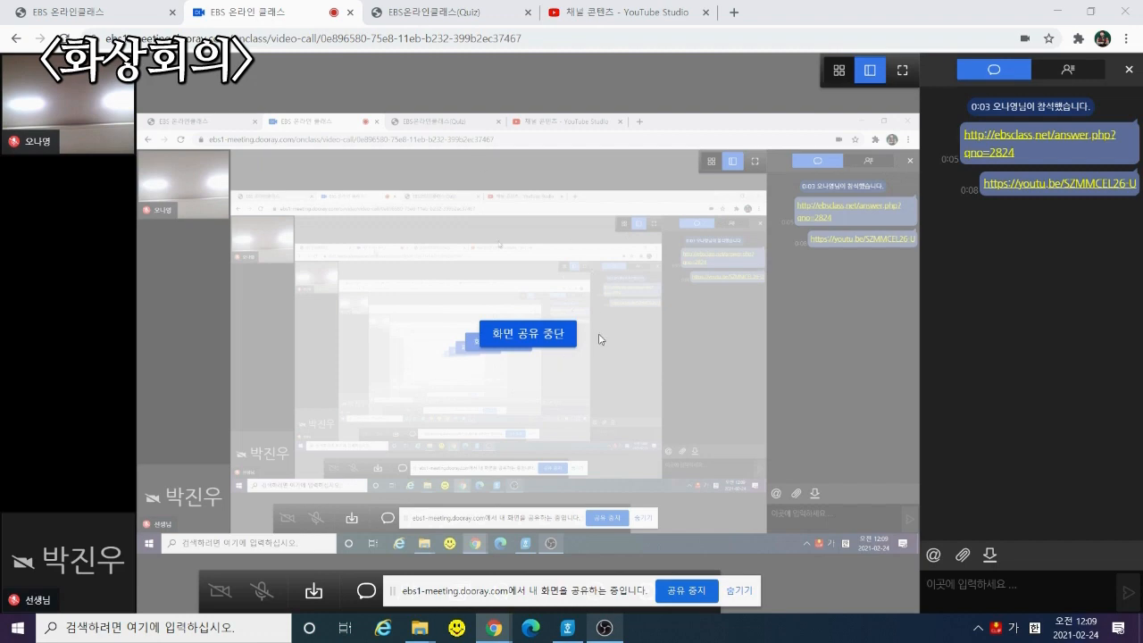
{"action": "left_click", "coordinate": [1056, 12]}
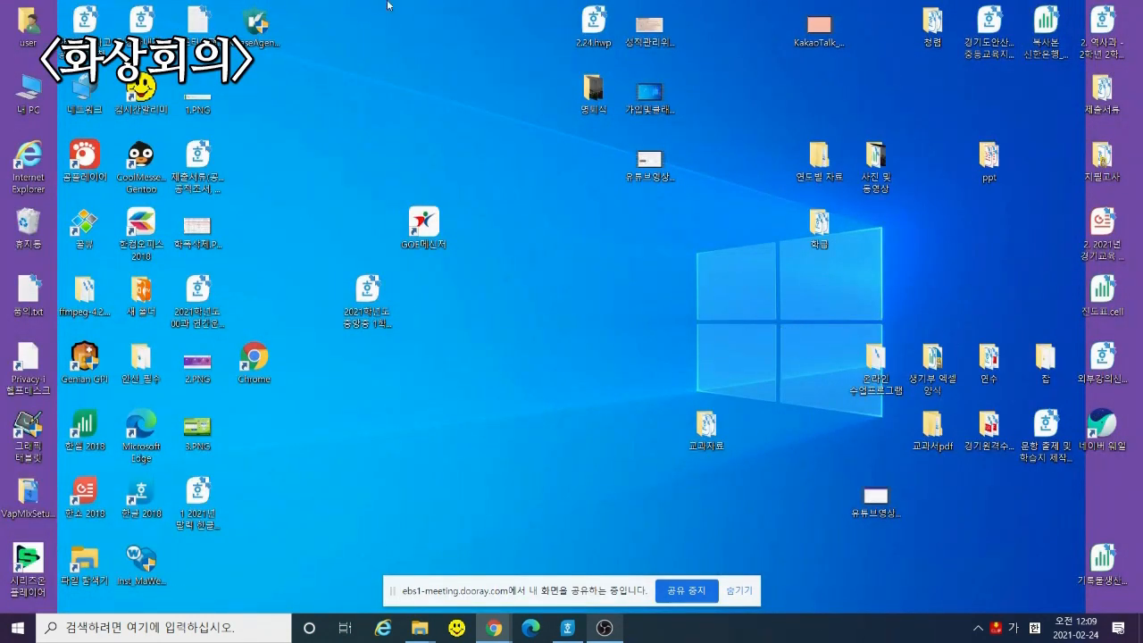
{"action": "mouse_move", "coordinate": [496, 628]}
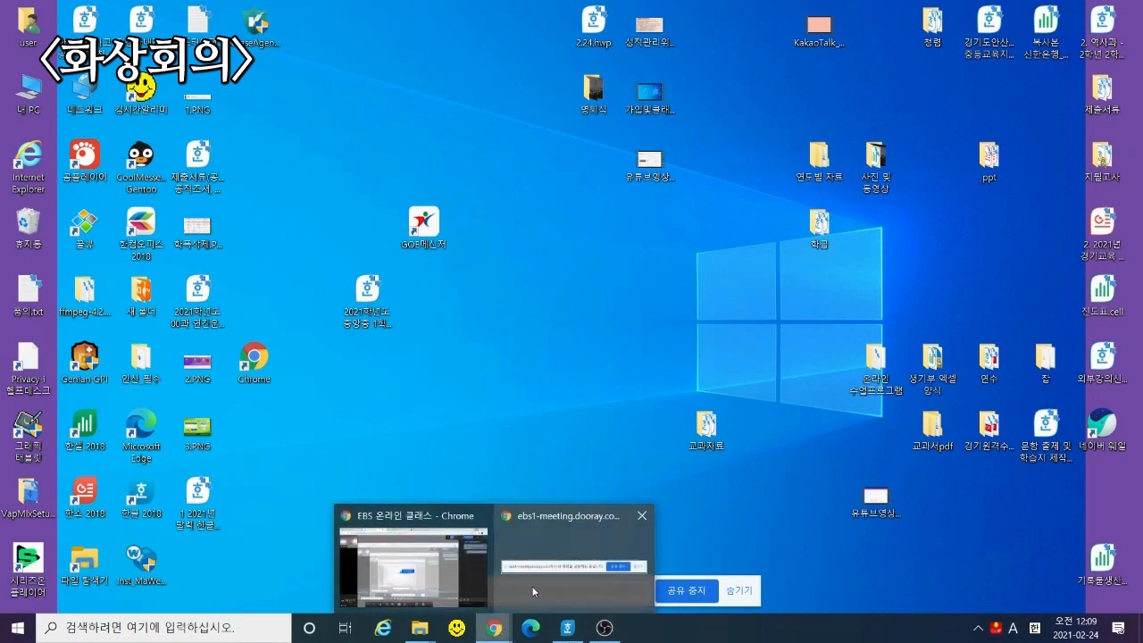
{"action": "left_click", "coordinate": [444, 576]}
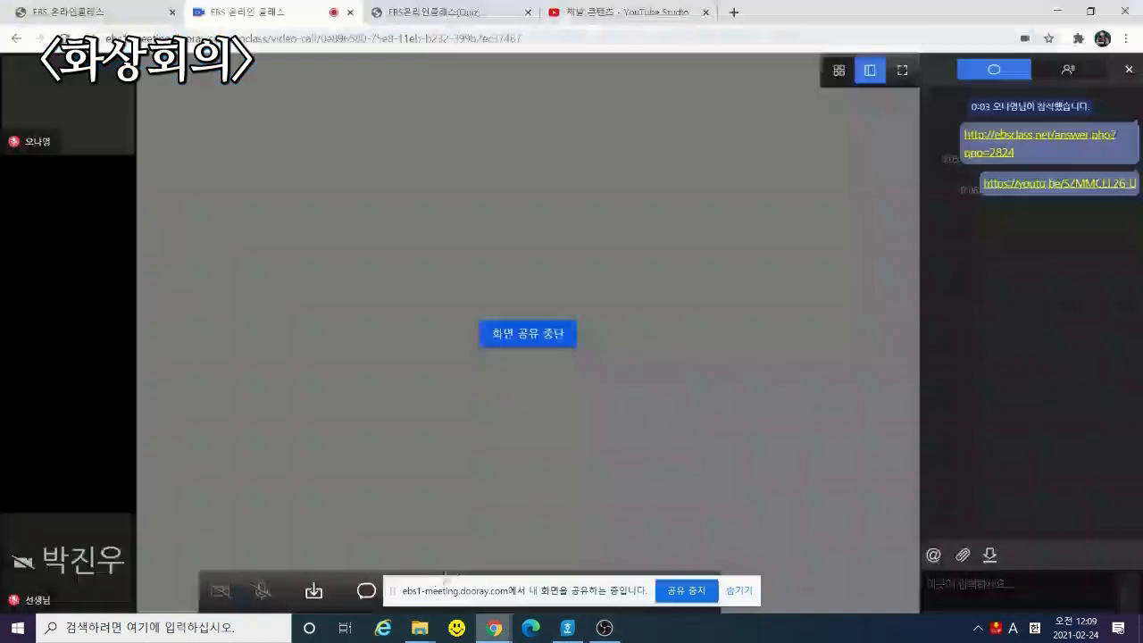
{"action": "left_click", "coordinate": [558, 345]}
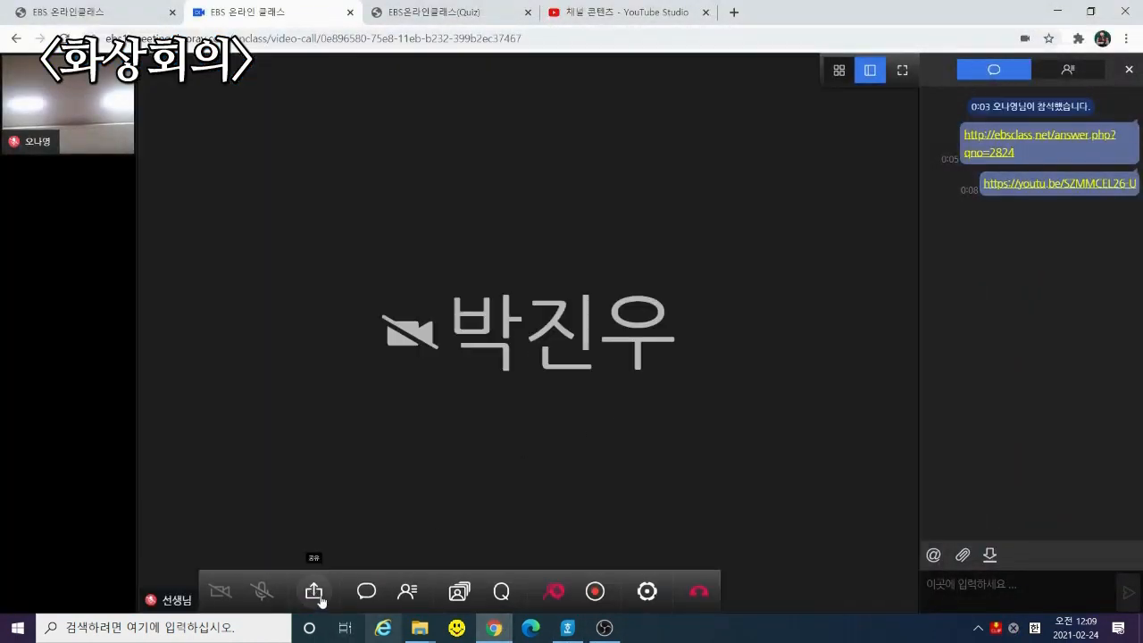
Open a shared whiteboard and draw blue freehand scribbles and a short mark
{"action": "left_click", "coordinate": [313, 591]}
{"action": "left_click", "coordinate": [416, 426]}
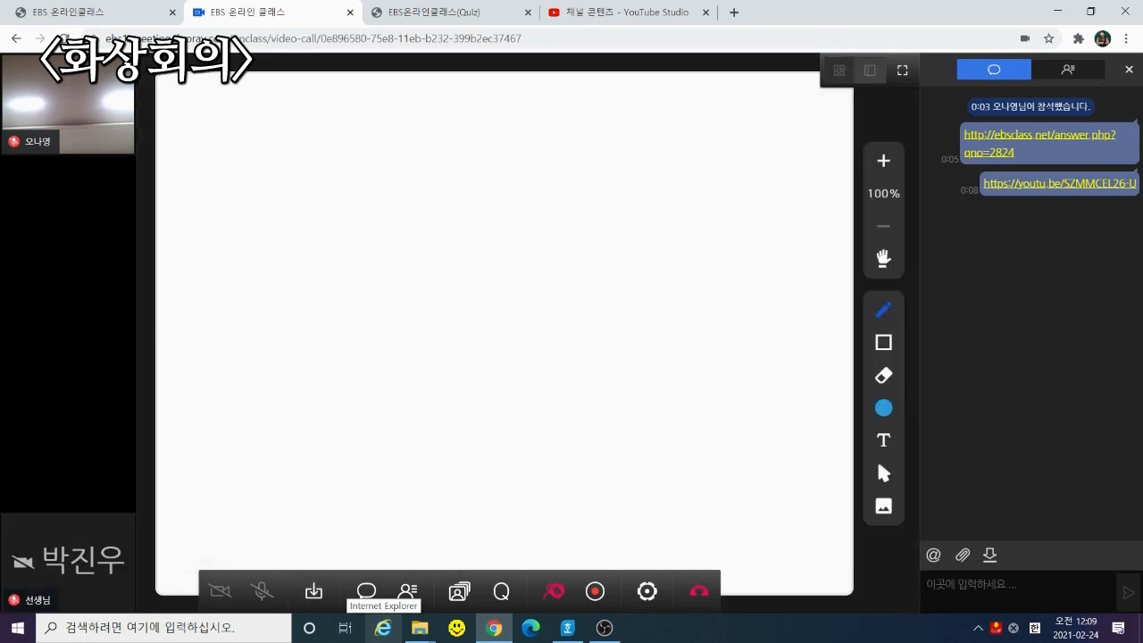
{"action": "mouse_move", "coordinate": [442, 195]}
{"action": "left_mouse_down"}
{"action": "mouse_move", "coordinate": [408, 269]}
{"action": "mouse_move", "coordinate": [700, 330]}
{"action": "mouse_move", "coordinate": [616, 382]}
{"action": "mouse_move", "coordinate": [582, 327]}
{"action": "mouse_move", "coordinate": [606, 389]}
{"action": "left_mouse_up"}
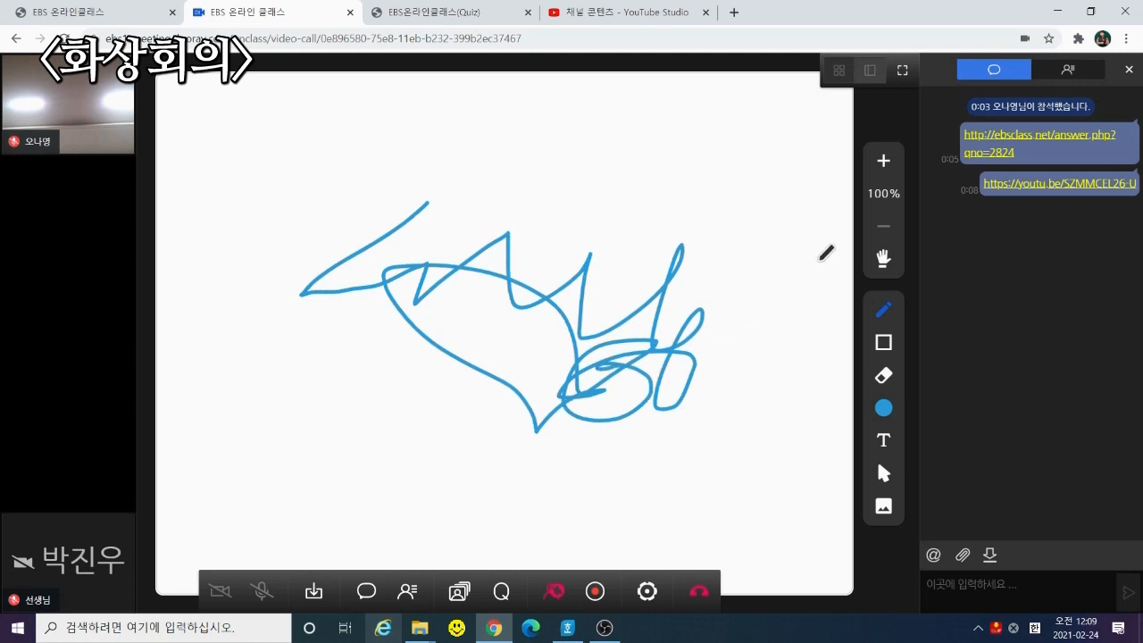
{"action": "left_click", "coordinate": [882, 259]}
{"action": "left_click", "coordinate": [883, 309]}
{"action": "mouse_move", "coordinate": [623, 186]}
{"action": "left_mouse_down"}
{"action": "mouse_move", "coordinate": [672, 179]}
{"action": "mouse_move", "coordinate": [686, 258]}
{"action": "mouse_move", "coordinate": [743, 276]}
{"action": "left_mouse_up"}
{"action": "left_click", "coordinate": [743, 253]}
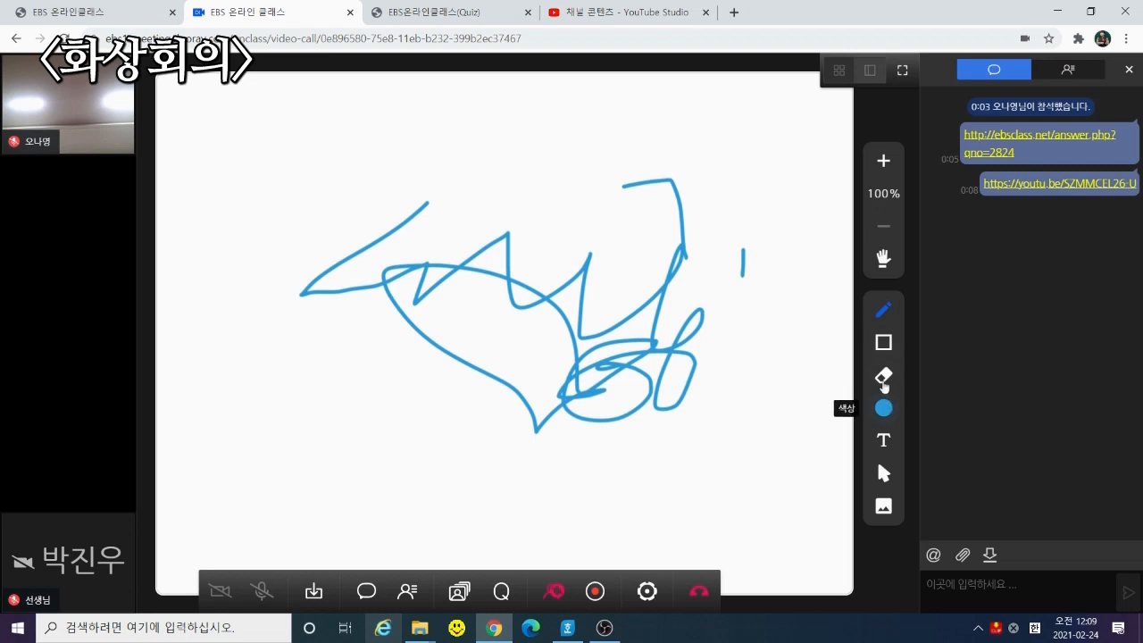
Erase the large blue scribbles with the 지우개 tool
{"action": "left_click", "coordinate": [883, 377]}
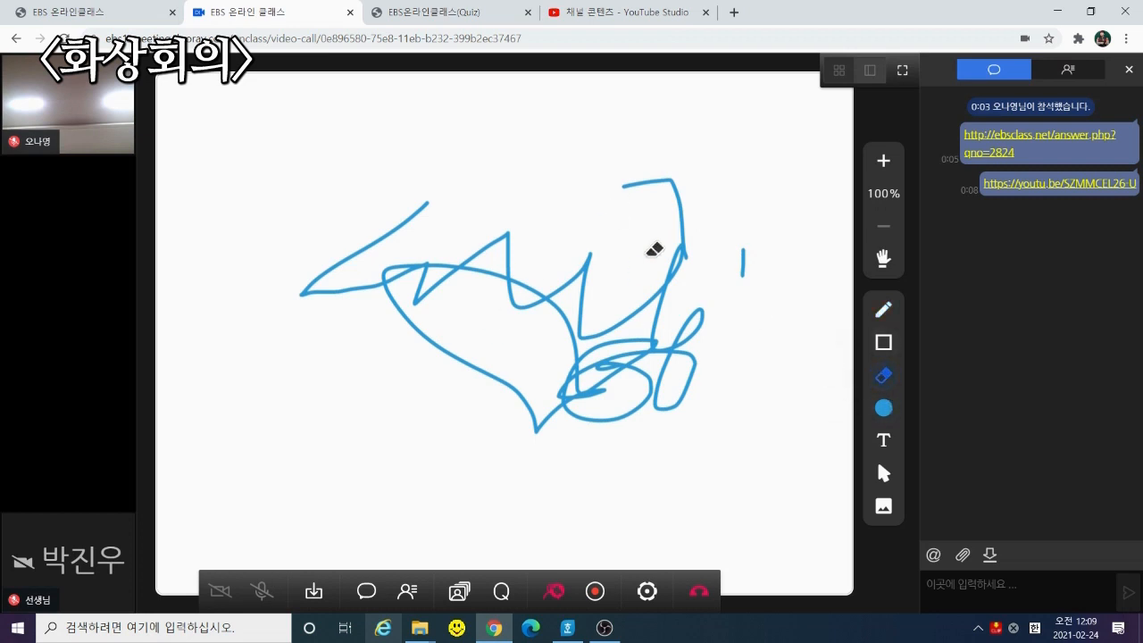
{"action": "left_click_drag", "start_coordinate": [590, 371], "coordinate": [614, 319]}
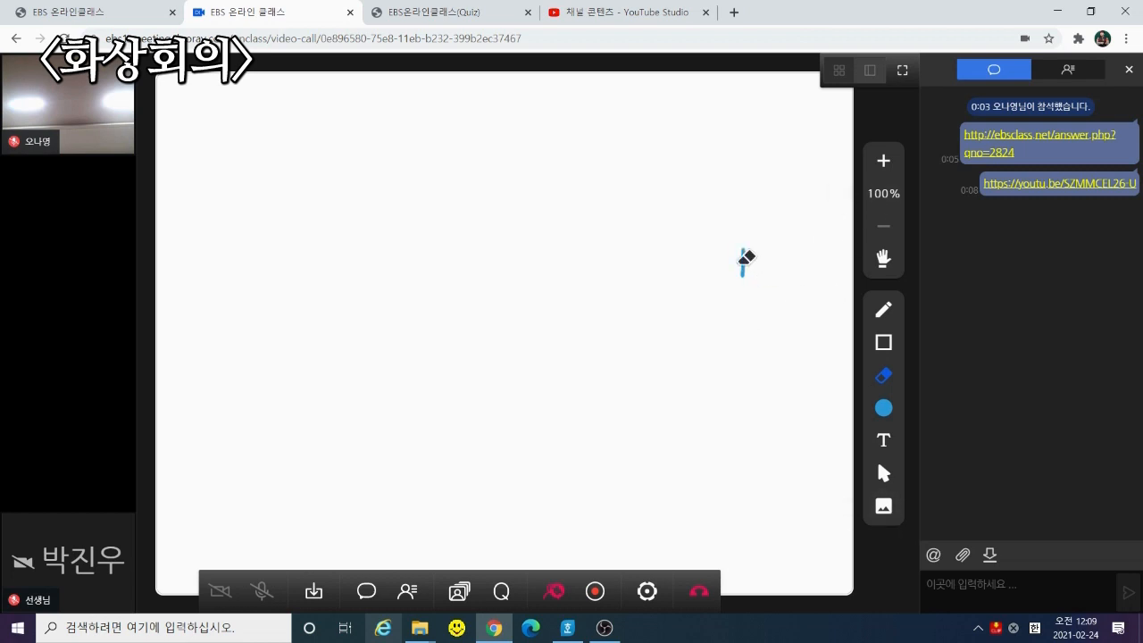
{"action": "left_click", "coordinate": [313, 591]}
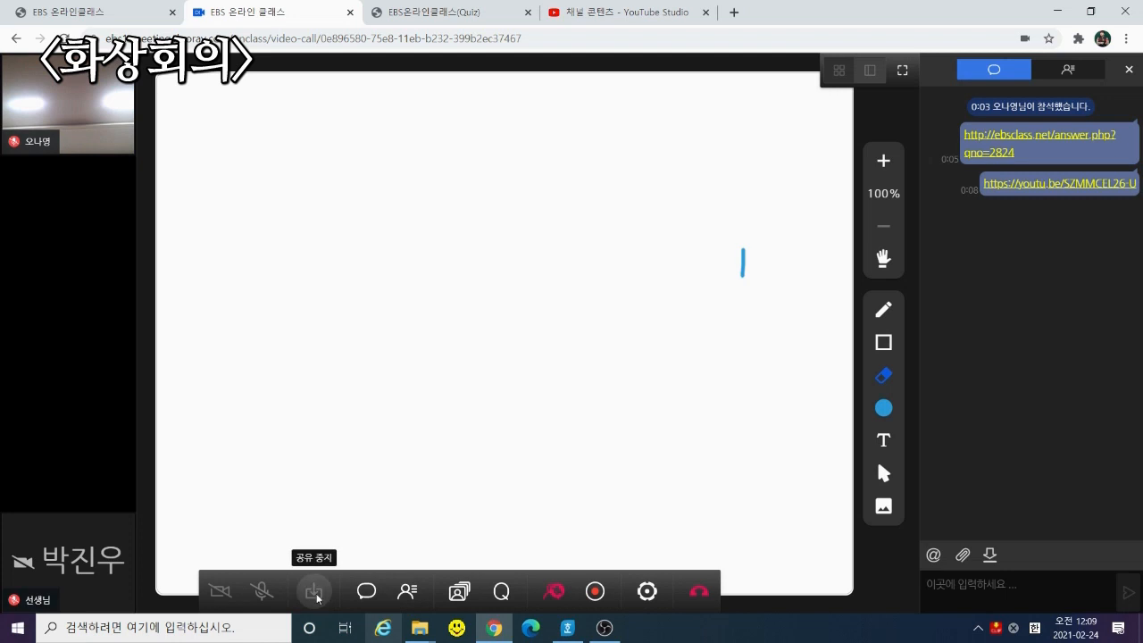
Share the YouTube movie-review video from the pasted youtu.be link
{"action": "left_click", "coordinate": [314, 594]}
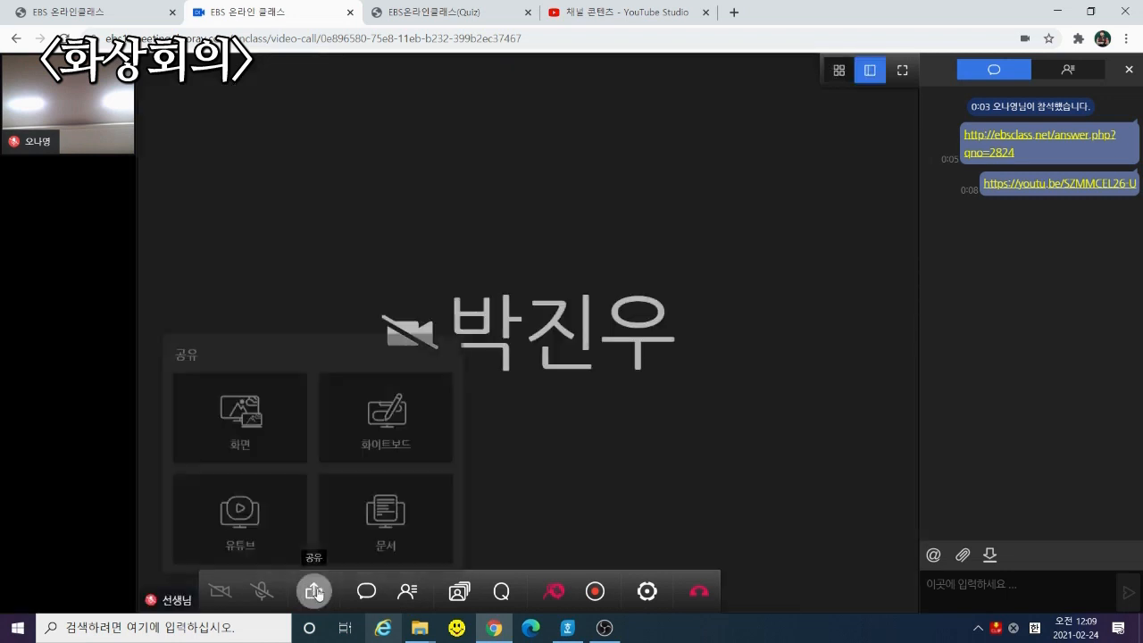
{"action": "left_click", "coordinate": [286, 524]}
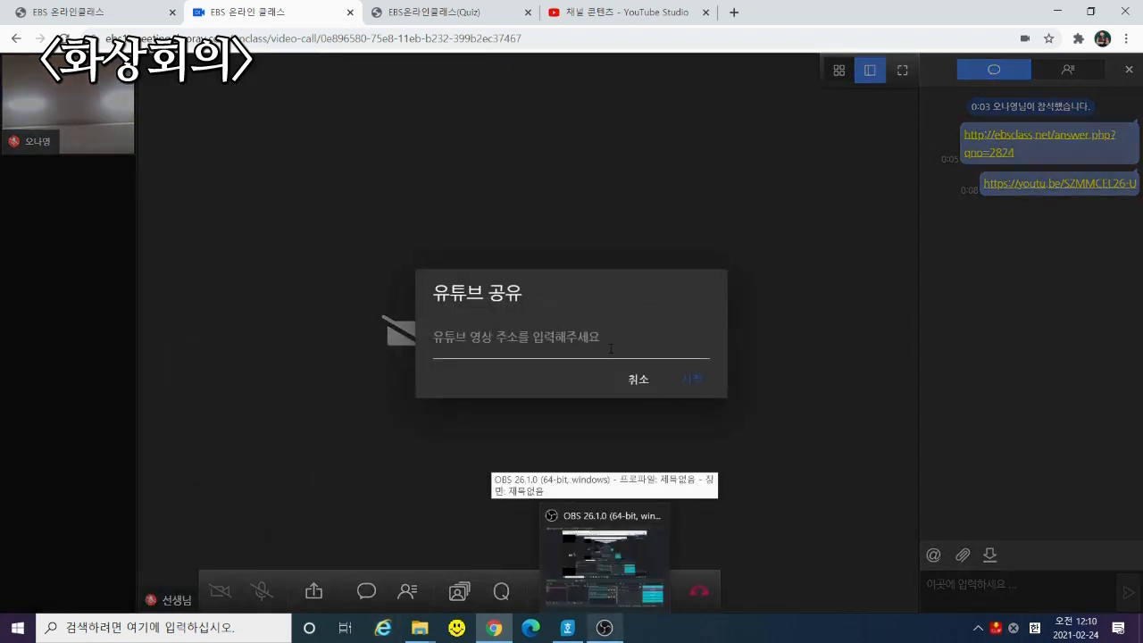
{"action": "left_click", "coordinate": [614, 346]}
{"action": "type", "text": "https://youtu.be/SZMMCEL26-U"}
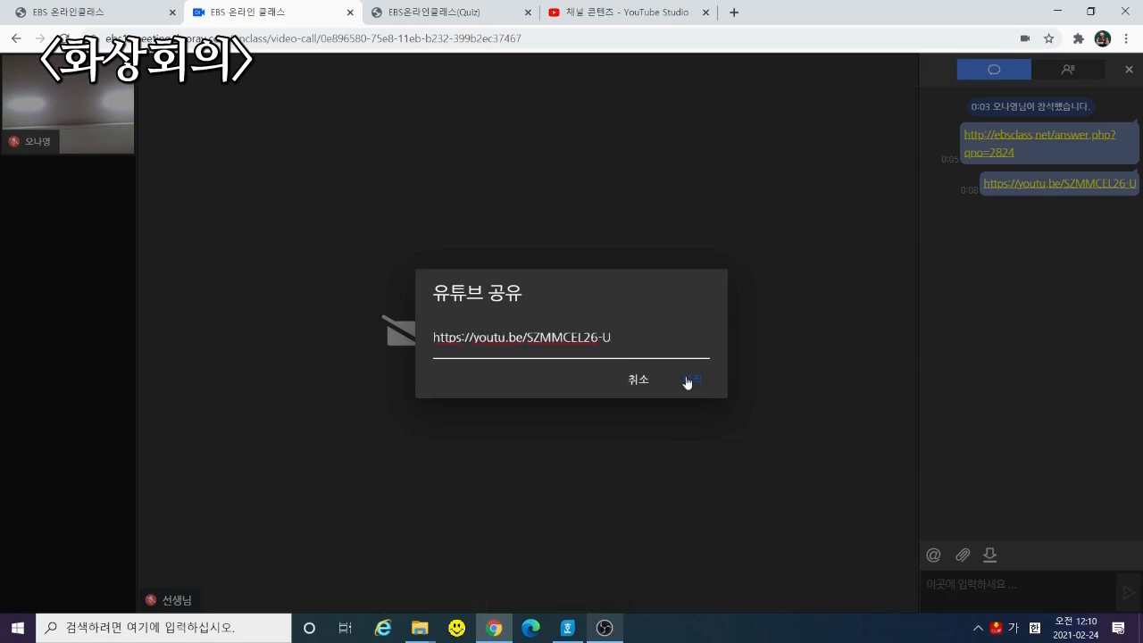
{"action": "left_click", "coordinate": [689, 379]}
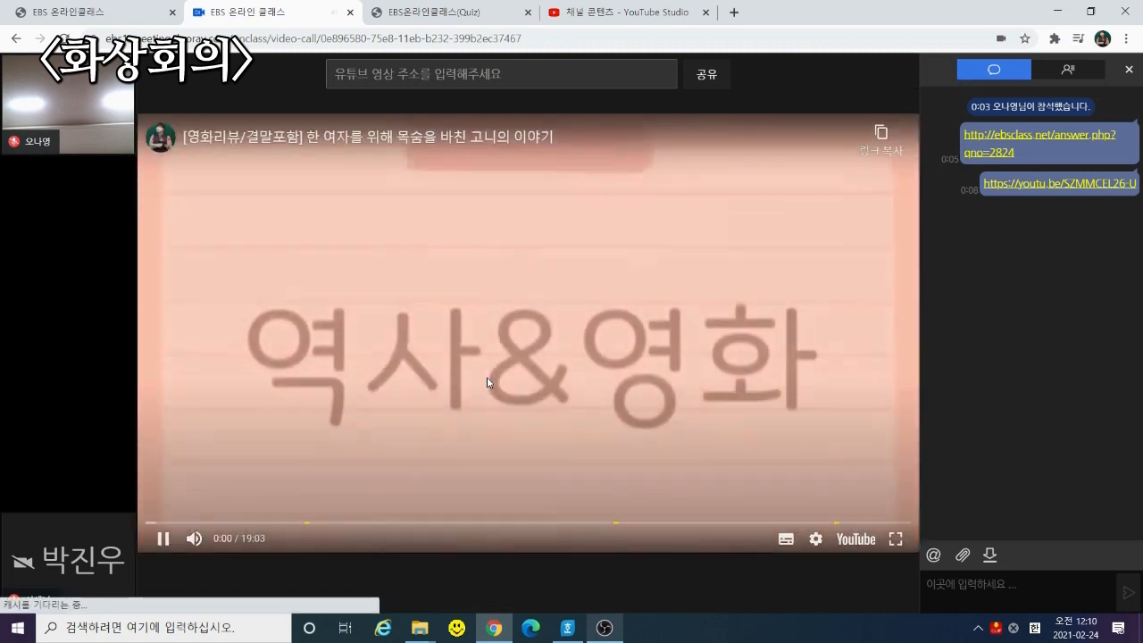
Pause the video, close the 동영상 더보기 suggestions, and stop the YouTube share
{"action": "left_click", "coordinate": [489, 388]}
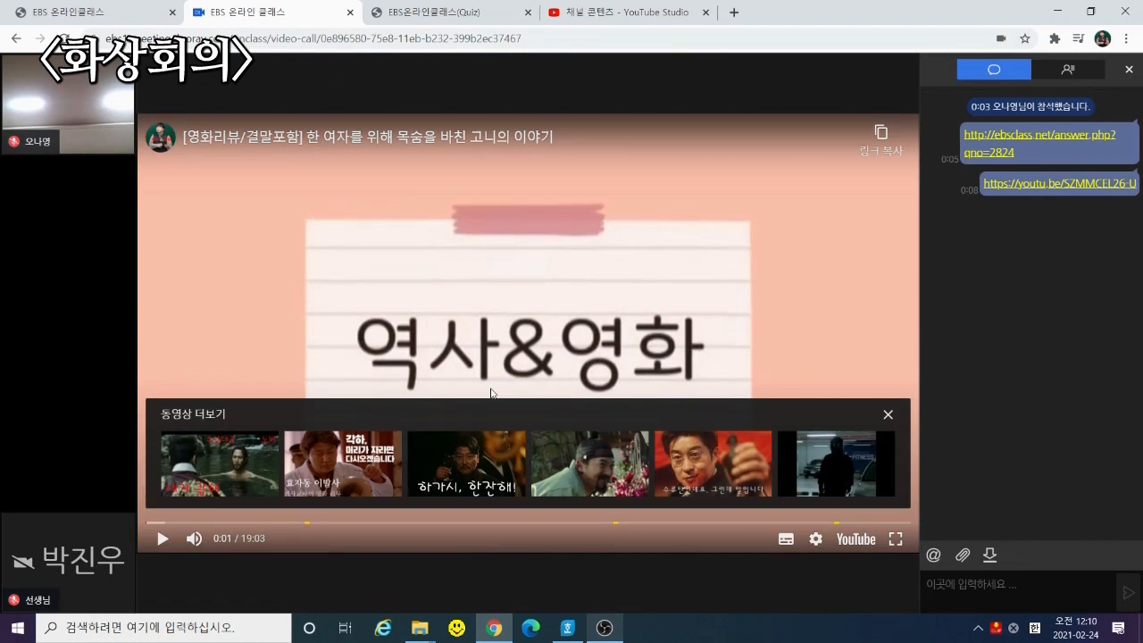
{"action": "left_click", "coordinate": [887, 415]}
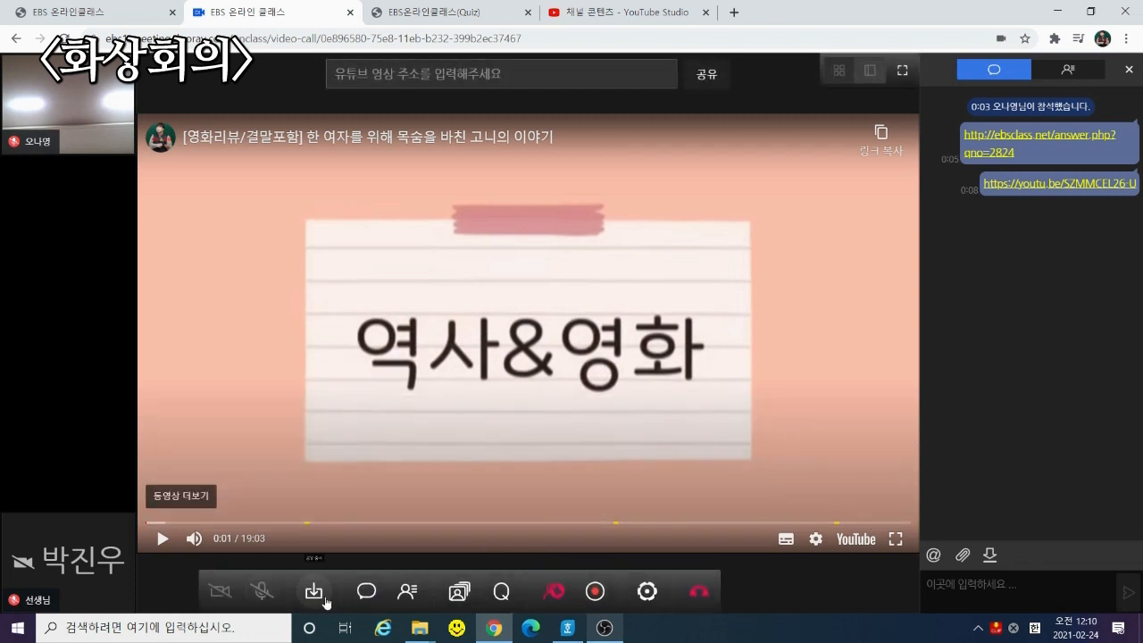
{"action": "left_click", "coordinate": [314, 594]}
{"action": "left_click", "coordinate": [313, 591]}
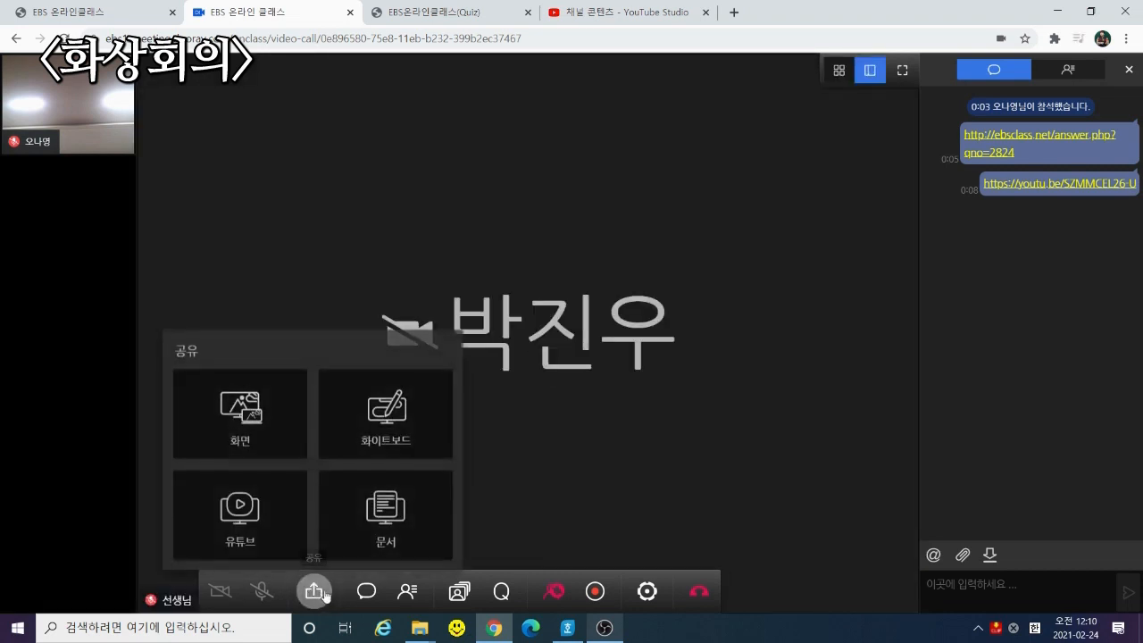
Choose 문서 sharing, then cancel the 열기 file dialog
{"action": "left_click", "coordinate": [386, 513]}
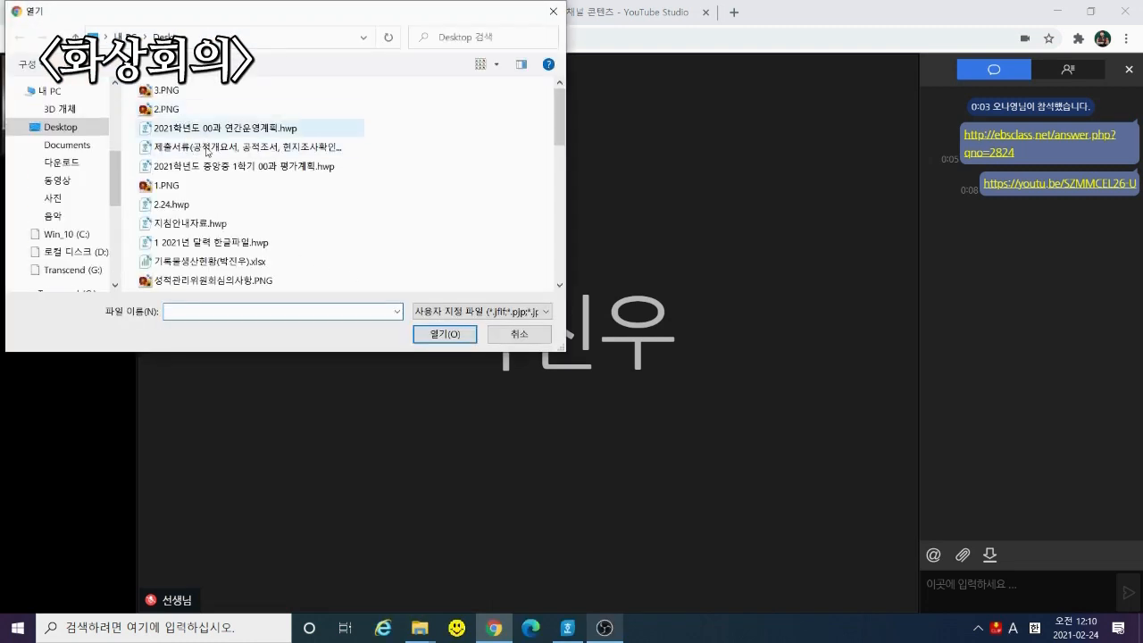
{"action": "left_click", "coordinate": [519, 334]}
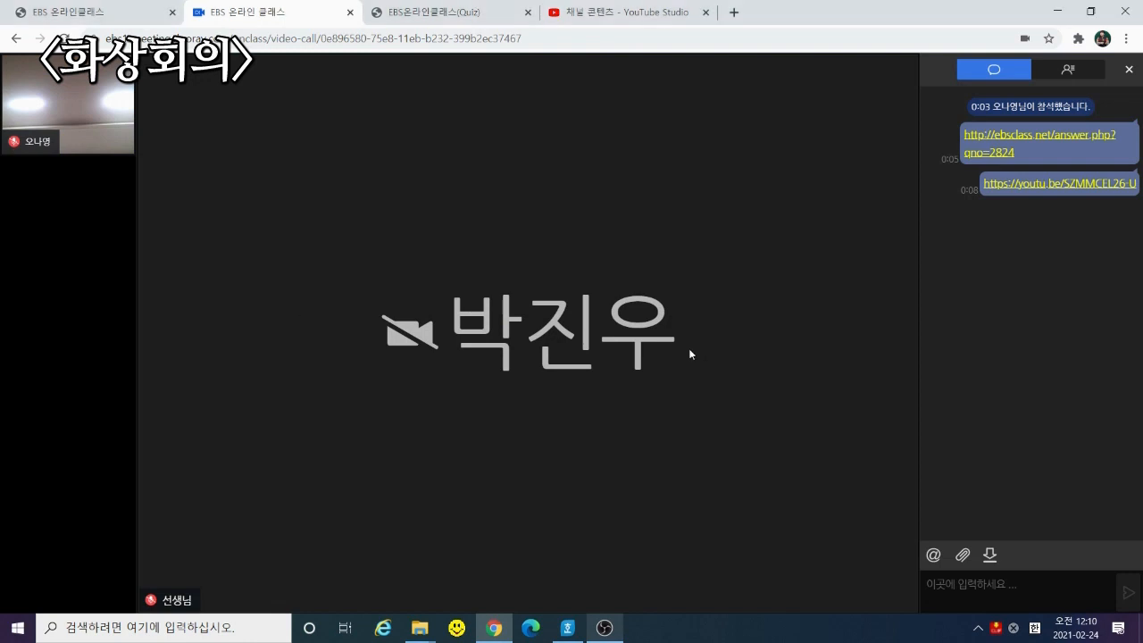